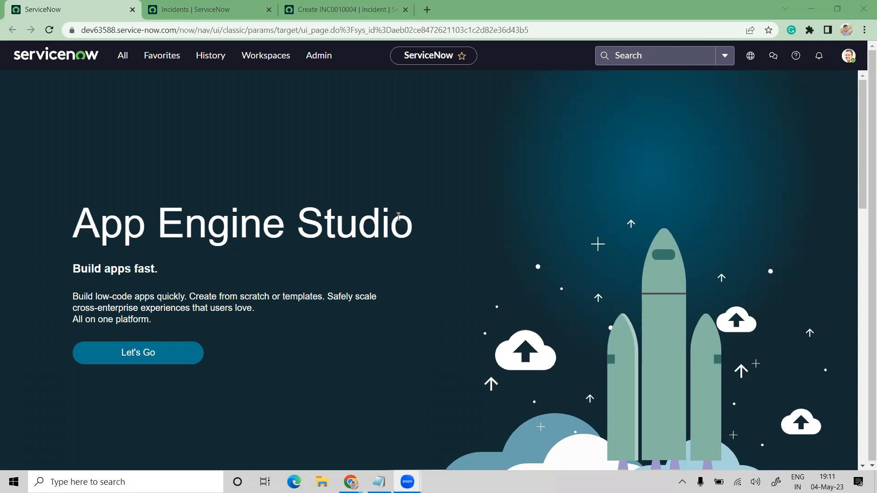
# - Switch to Notepad and note the topics "Filters conditions , form and list view options" on one line
pyautogui.hotkey('alt', 'Tab')
pyautogui.write('Fi')
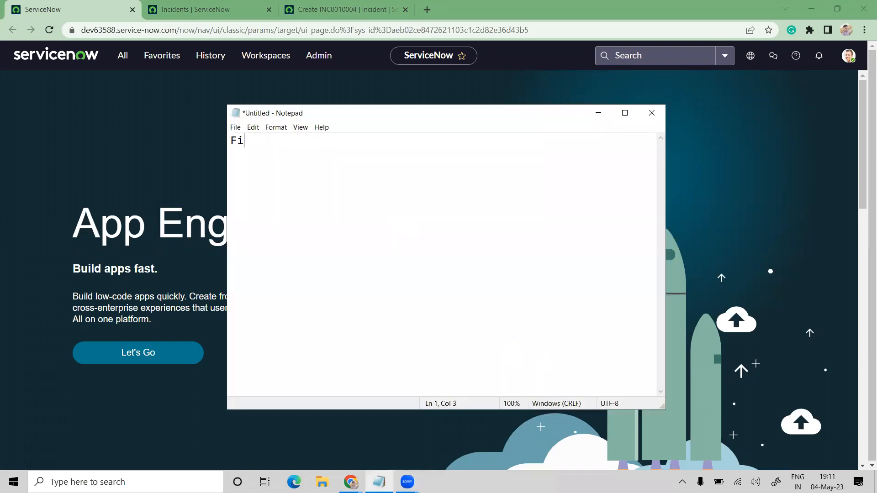
pyautogui.write('lters conditions ')
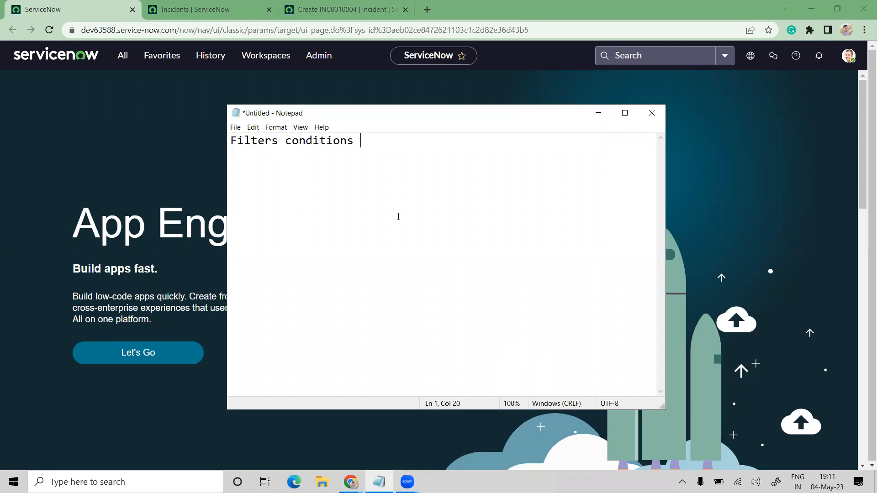
pyautogui.write(', form and list view opr')
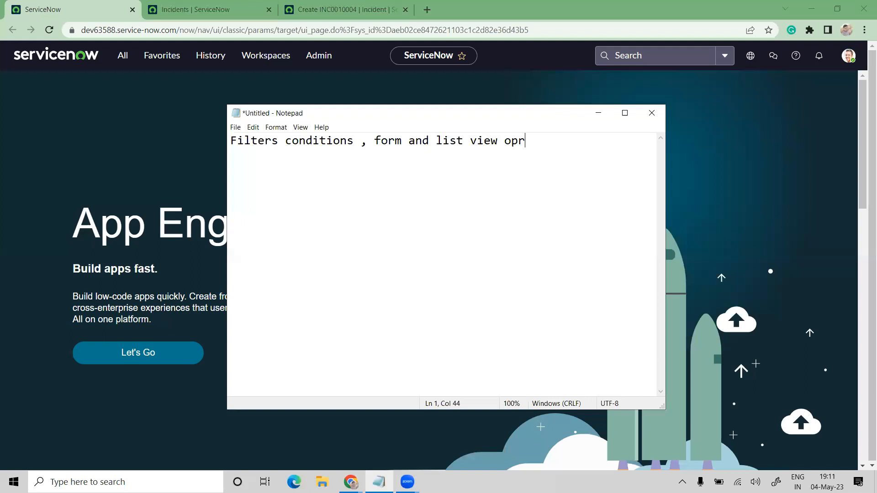
pyautogui.press('BackSpace')
pyautogui.write('tions')
# - Move "form and list view options" to its own line without the leading comma, and insert a comma before "conditions"
pyautogui.click(373, 143)
pyautogui.press('BackSpace')
pyautogui.press('BackSpace')
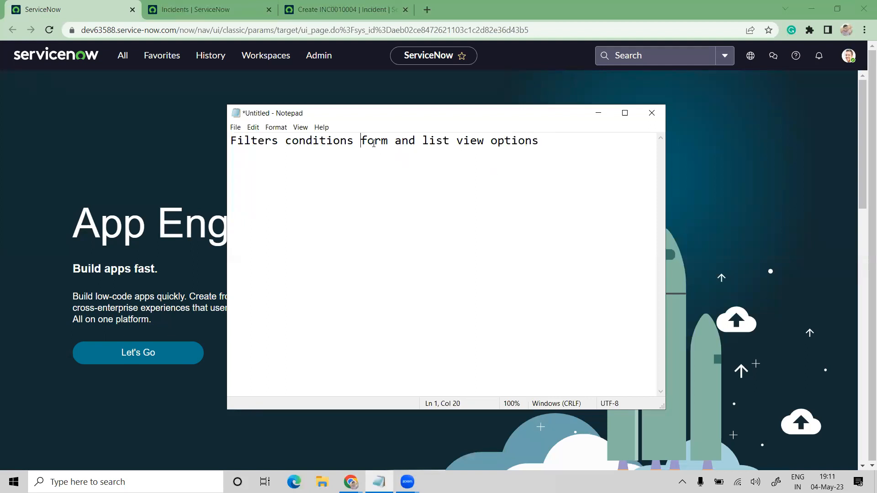
pyautogui.press('Return')
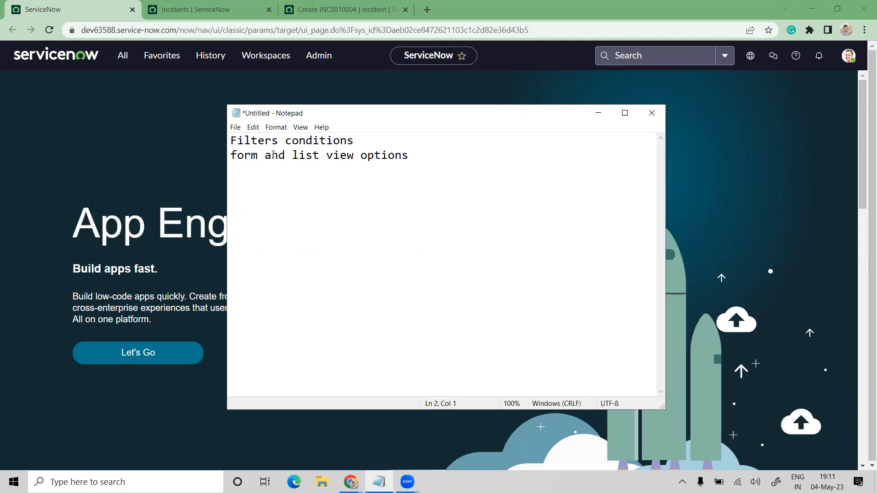
pyautogui.click(361, 140)
pyautogui.click(285, 140)
pyautogui.write(',')
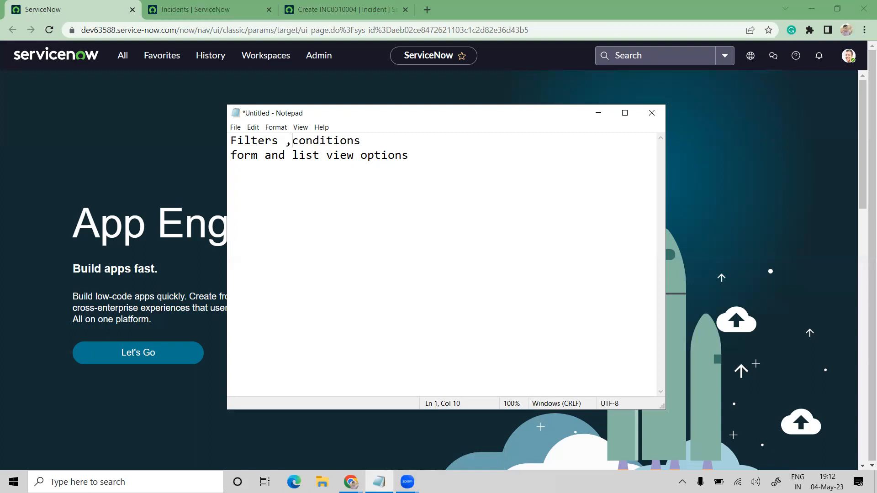
# - Filter the ServiceNow application navigator for "incident" and open the Incident module's All list in a new browser tab
pyautogui.click(129, 56)
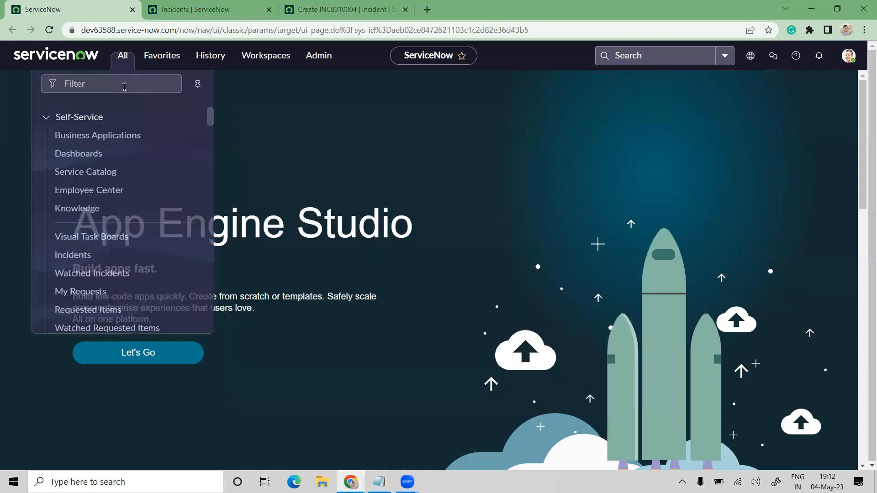
pyautogui.write('incident')
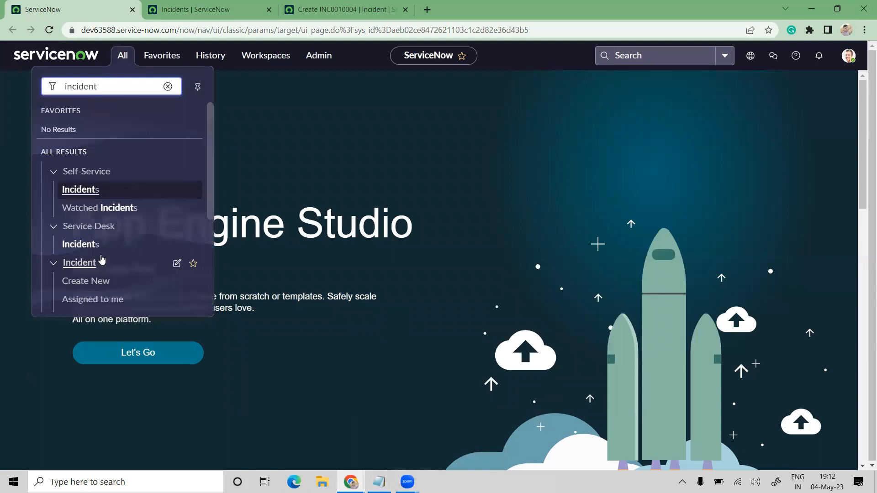
pyautogui.scroll(-3, 98, 258)
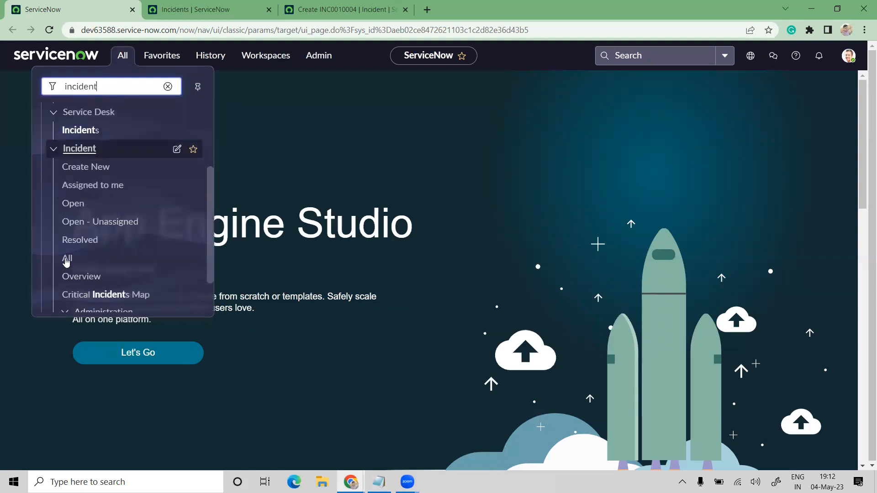
pyautogui.middleClick(66, 259)
pyautogui.moveTo(487, 4); pyautogui.dragTo(300, 77)
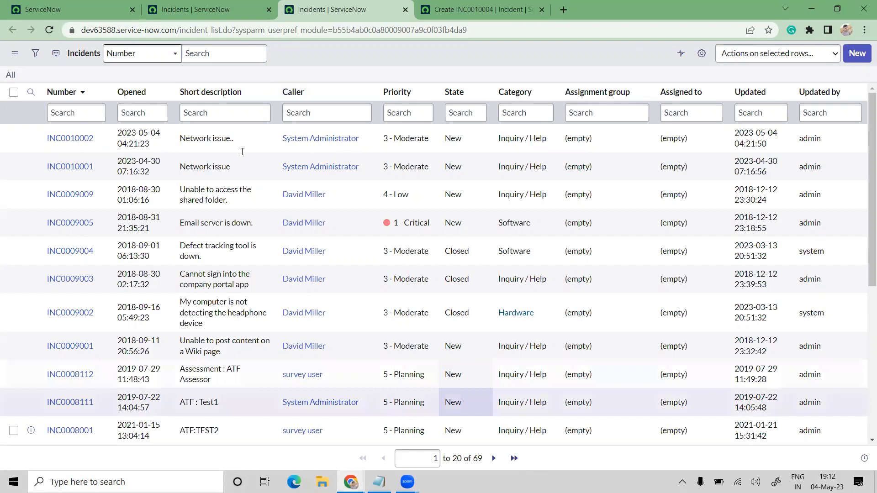
# - Return to Notepad, add "view" after "form" in the second line, and minimize the note
pyautogui.hotkey('alt', 'Tab')
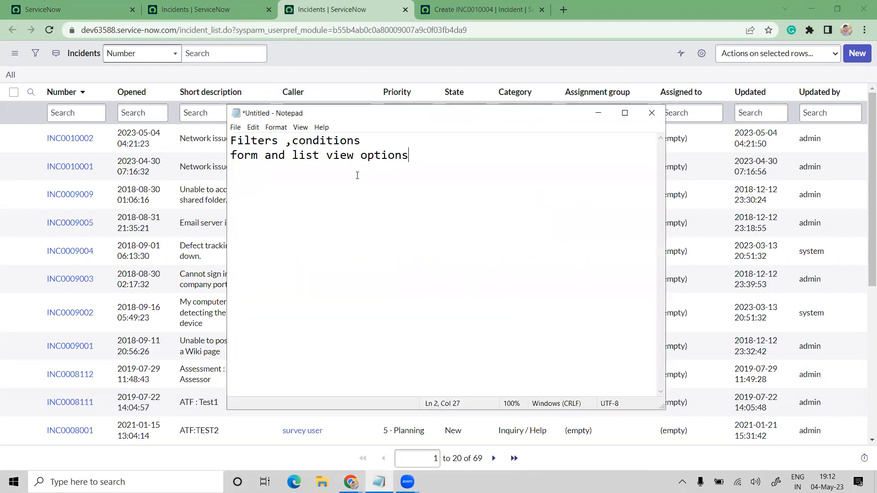
pyautogui.click(265, 157)
pyautogui.write('vi')
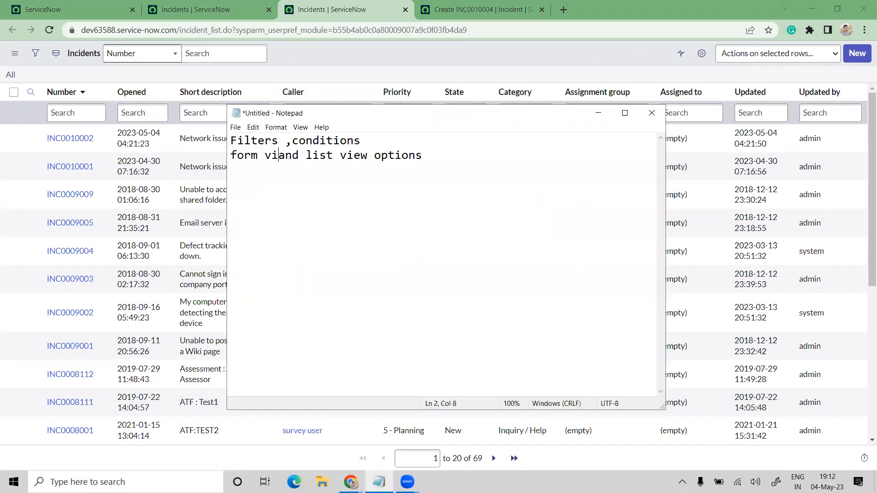
pyautogui.write('ew')
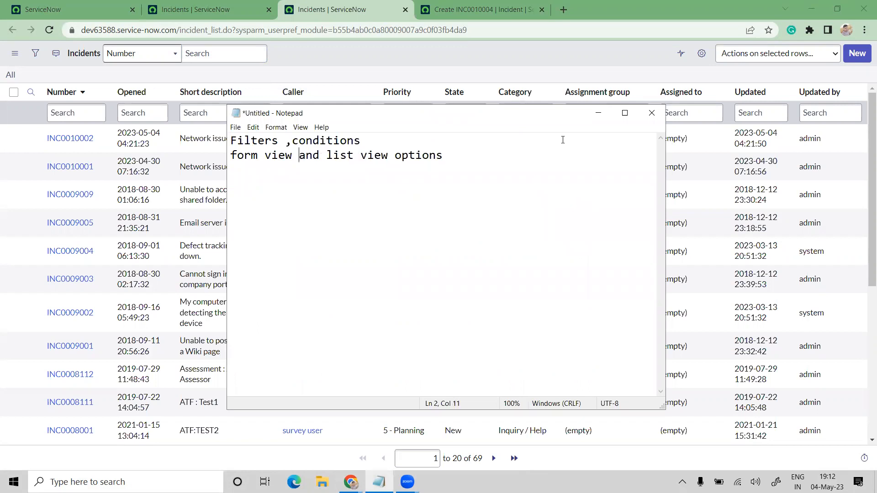
pyautogui.click(598, 113)
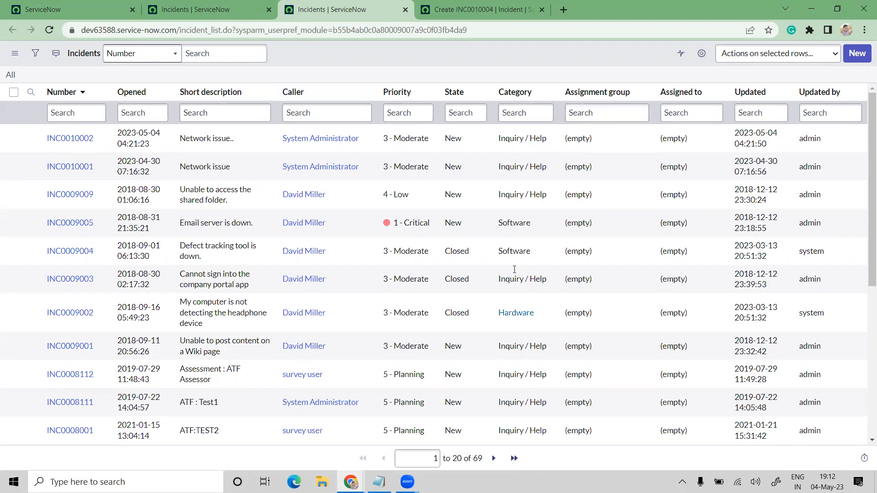
# - Examine the records and columns shown in the incident list view
pyautogui.scroll(-6, 514, 270)
pyautogui.hotkey('ctrl', 'a')
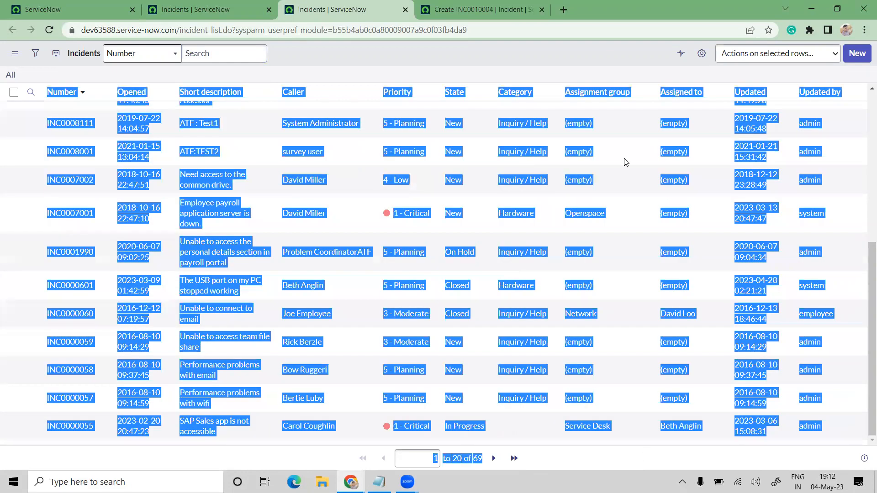
pyautogui.click(616, 262)
pyautogui.scroll(6, 608, 313)
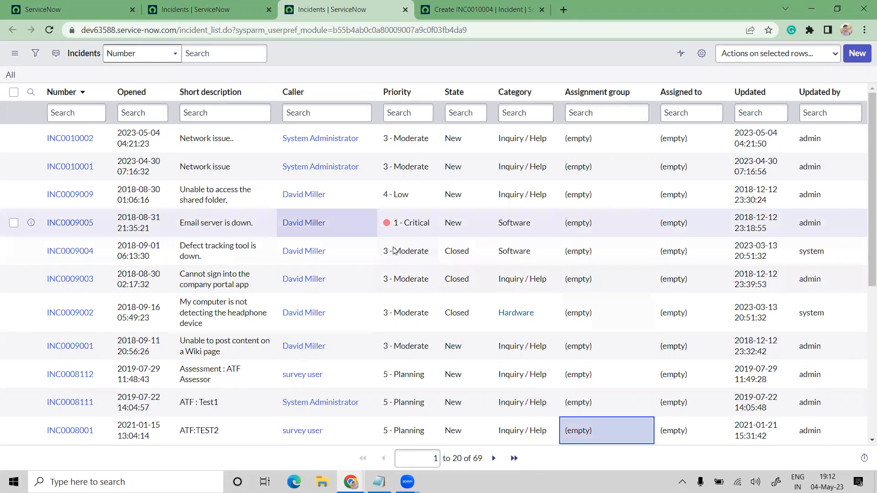
pyautogui.moveTo(146, 147); pyautogui.dragTo(397, 335)
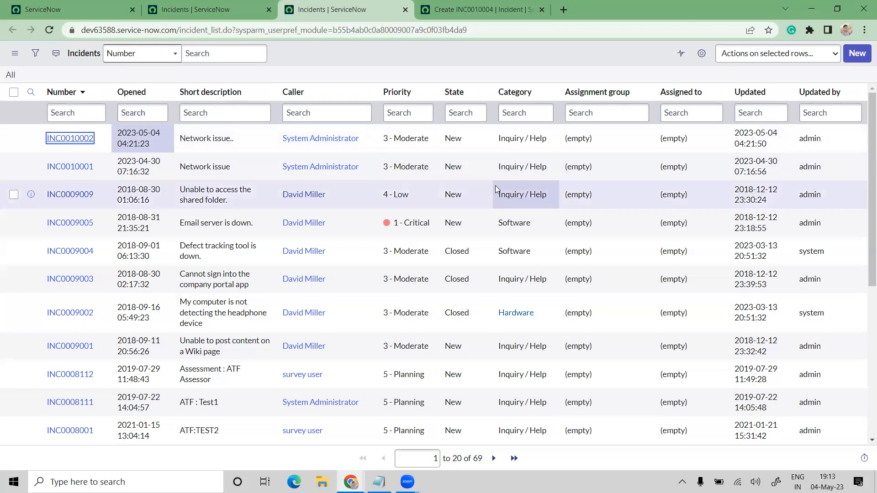
# - Inspect the form fields of incident INC0010002 in a separate tab and return to the incident list
pyautogui.middleClick(77, 140)
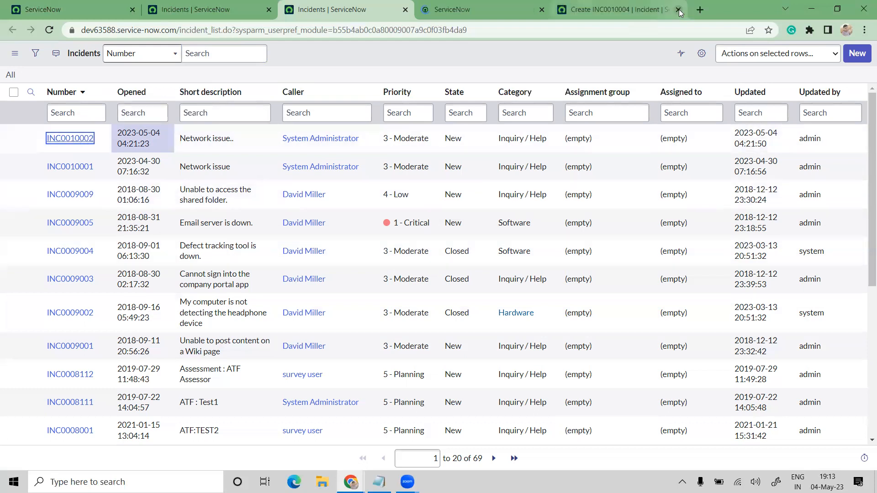
pyautogui.click(498, 11)
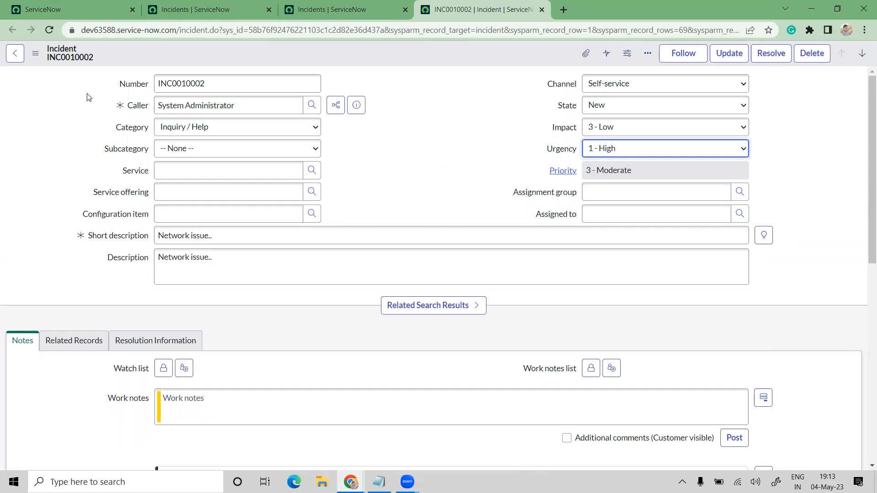
pyautogui.moveTo(106, 130); pyautogui.dragTo(182, 132)
pyautogui.moveTo(104, 159)
pyautogui.mouseDown()
pyautogui.moveTo(154, 168)
pyautogui.moveTo(117, 178)
pyautogui.moveTo(102, 154)
pyautogui.mouseUp()
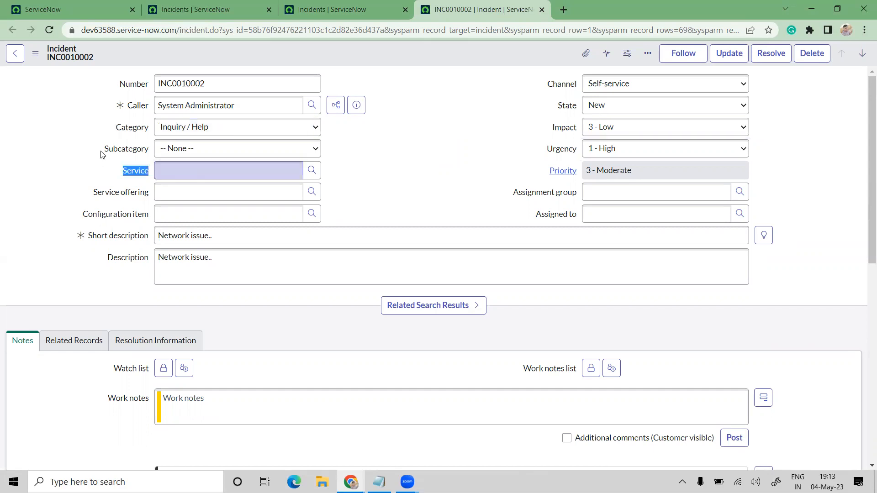
pyautogui.click(392, 193)
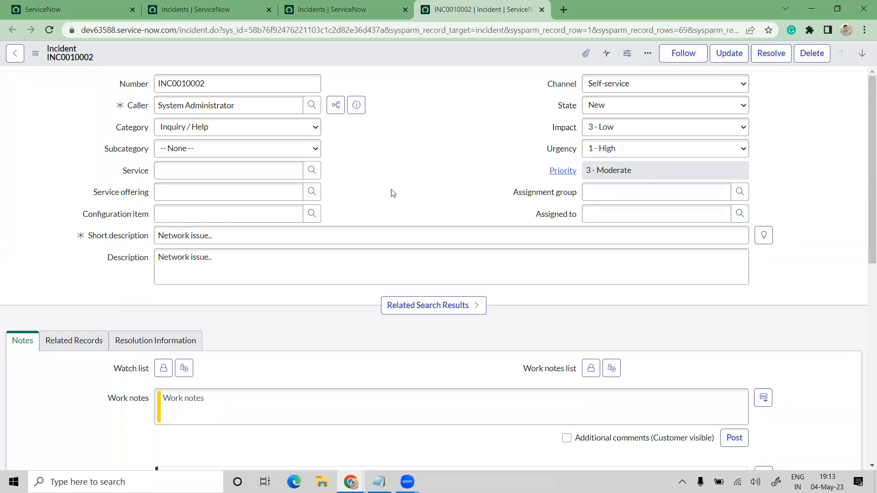
pyautogui.hotkey('ctrl', 'a')
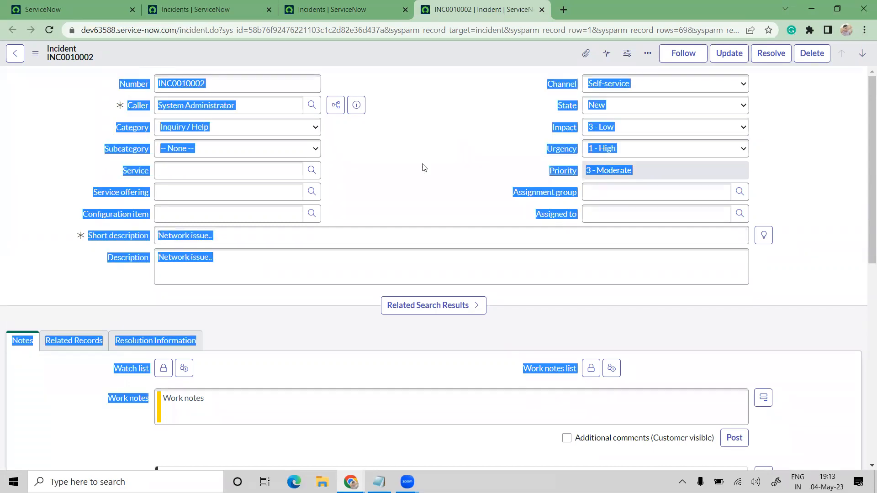
pyautogui.click(357, 4)
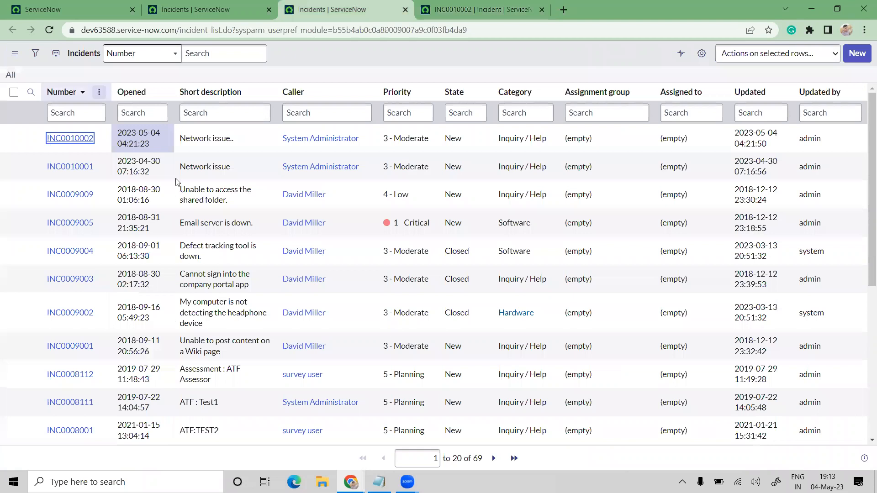
pyautogui.click(517, 374)
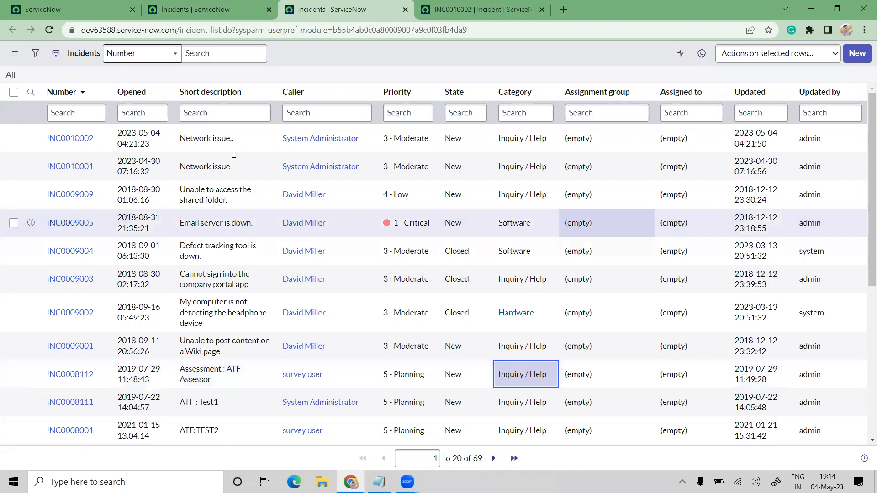
# - Switch to Notepad, review the filter, condition, form view and list view topics in the note, and minimize it
pyautogui.hotkey('alt', 'Tab')
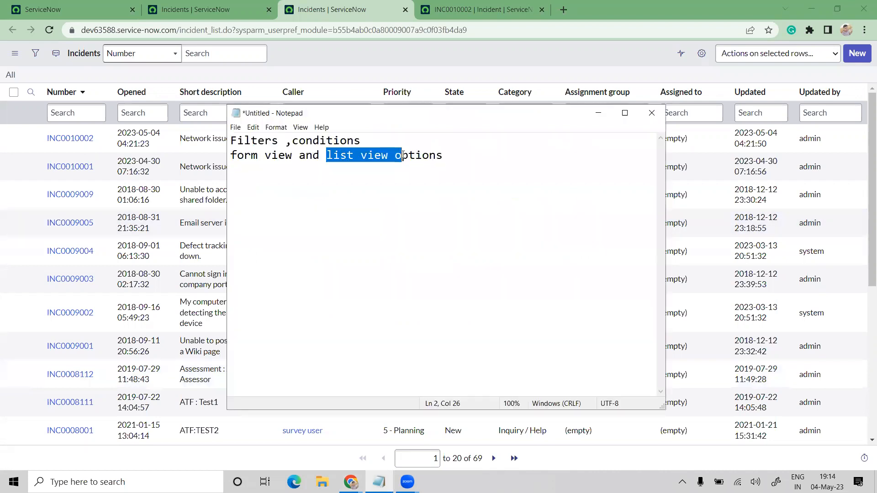
pyautogui.click(402, 156)
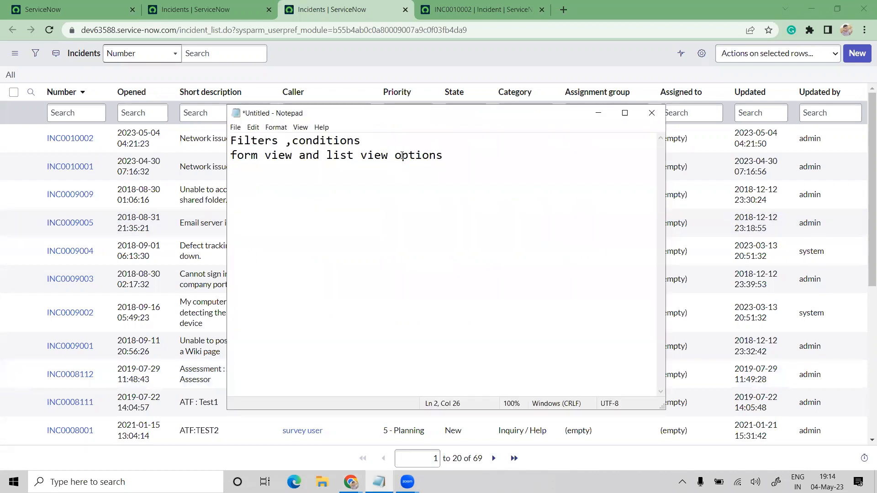
pyautogui.click(450, 156)
pyautogui.click(286, 140)
pyautogui.keyDown('shift'); pyautogui.click(226, 142); pyautogui.keyUp('shift')
pyautogui.keyDown('shift'); pyautogui.click(327, 139); pyautogui.keyUp('shift')
pyautogui.moveTo(370, 135); pyautogui.dragTo(370, 136)
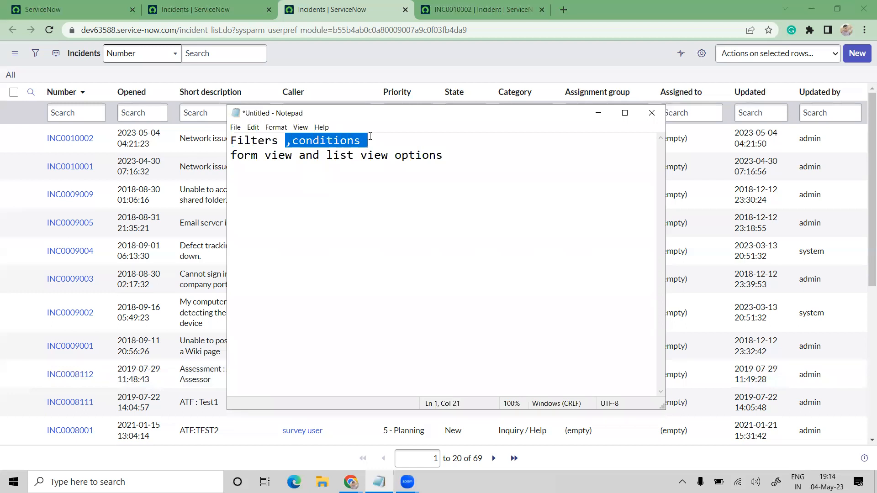
pyautogui.click(370, 136)
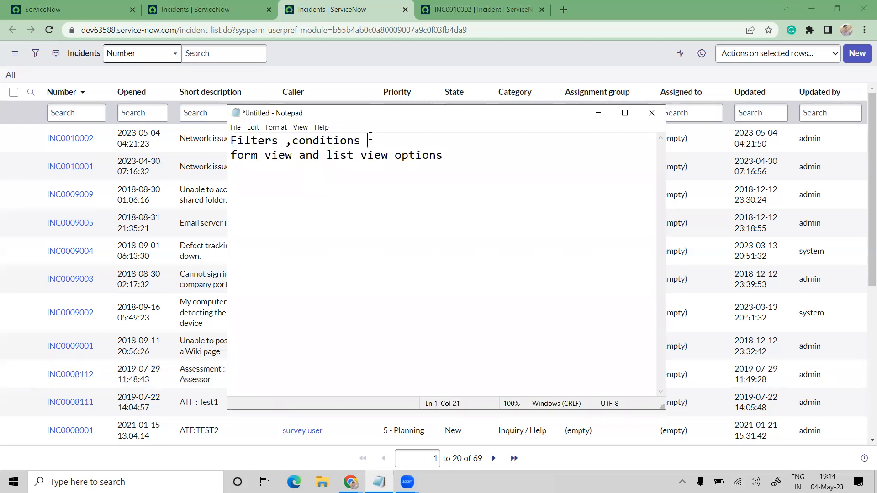
pyautogui.click(396, 155)
pyautogui.moveTo(299, 159); pyautogui.dragTo(219, 163)
pyautogui.click(460, 257)
pyautogui.click(594, 57)
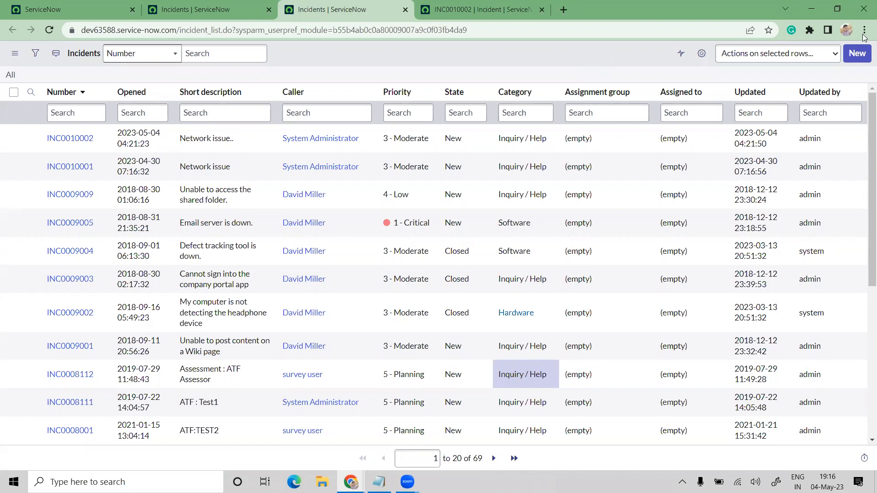
# - Look at the column search fields for Number, Opened and Short description in the incident list
pyautogui.click(59, 112)
pyautogui.press('Tab')
pyautogui.click(197, 113)
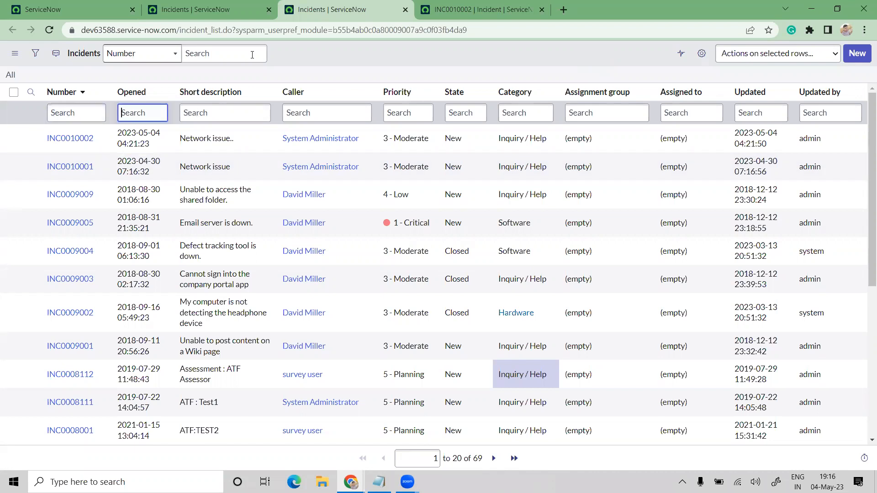
# - On the ServiceNow home tab, clear the navigator filter text and activate the global search field
pyautogui.click(219, 4)
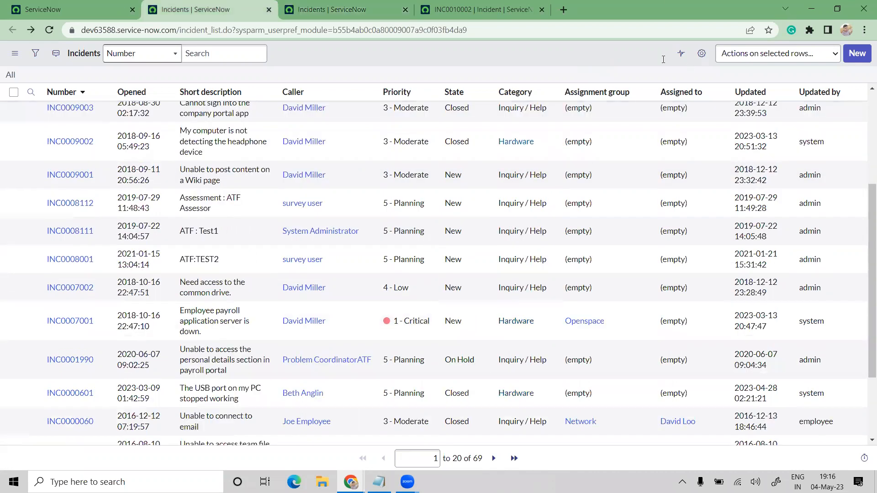
pyautogui.hotkey('ctrl', 'shift', 'Tab')
pyautogui.click(652, 59)
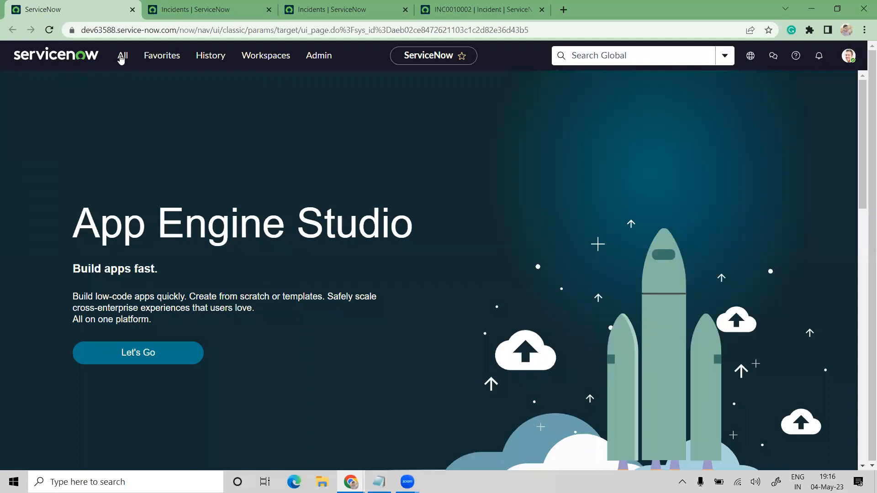
pyautogui.click(120, 55)
pyautogui.doubleClick(73, 91)
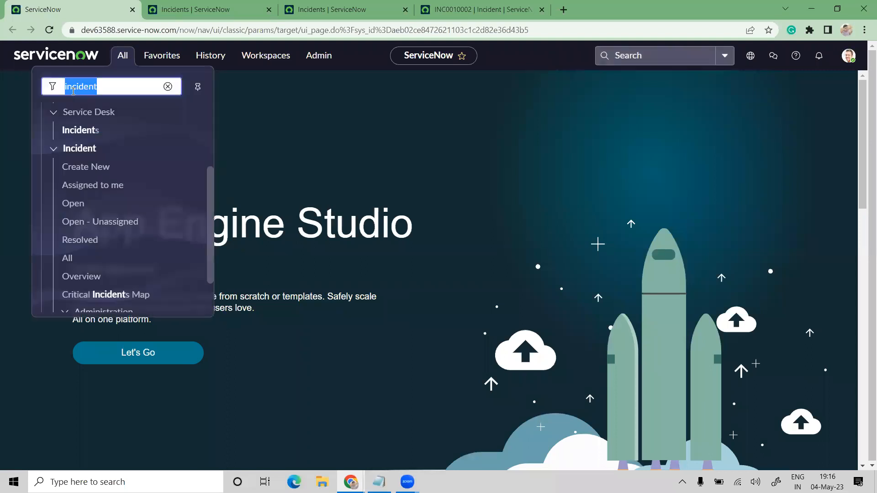
pyautogui.press('BackSpace')
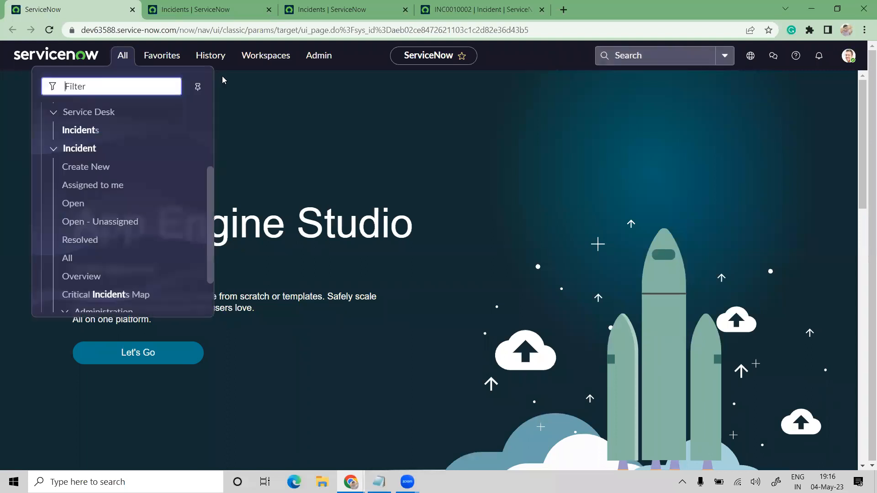
pyautogui.click(657, 53)
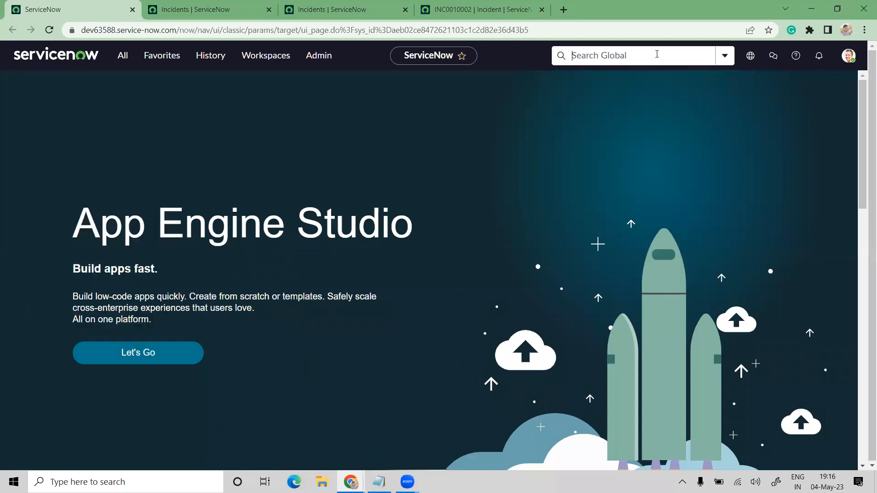
# - Return to the incident list and toggle the column search row off and back on
pyautogui.click(215, 8)
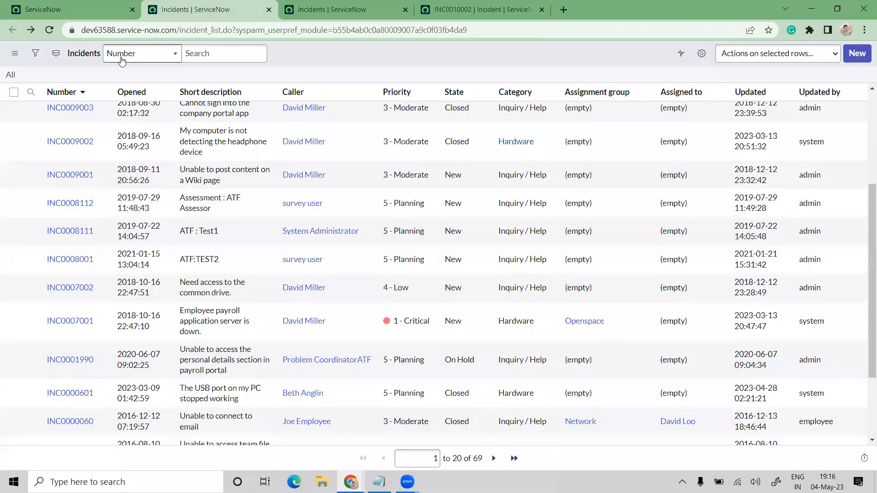
pyautogui.click(247, 54)
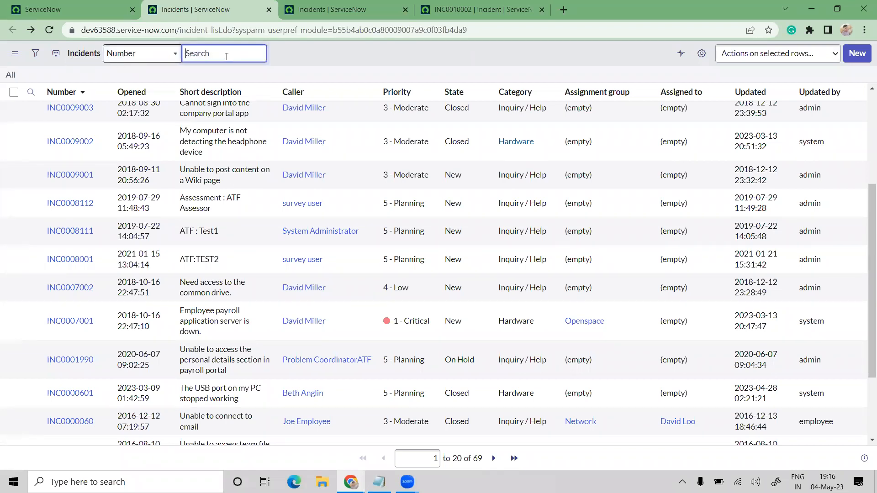
pyautogui.click(30, 93)
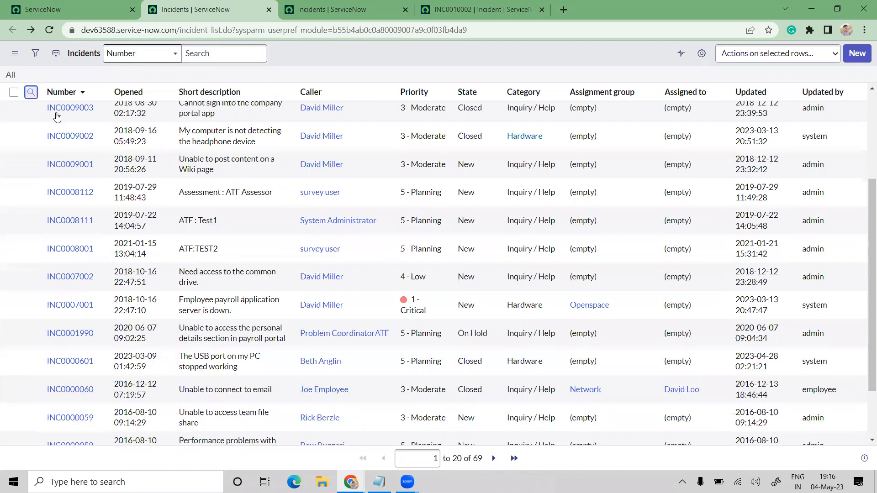
pyautogui.scroll(3, 152, 160)
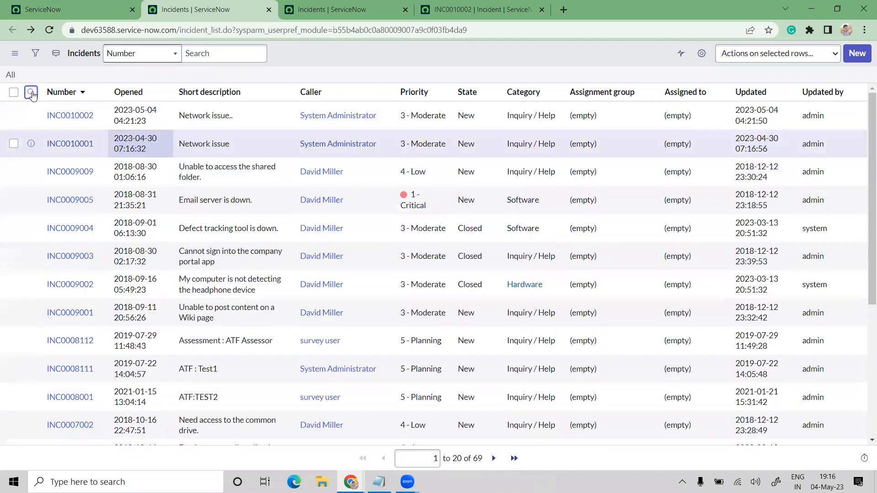
pyautogui.click(31, 93)
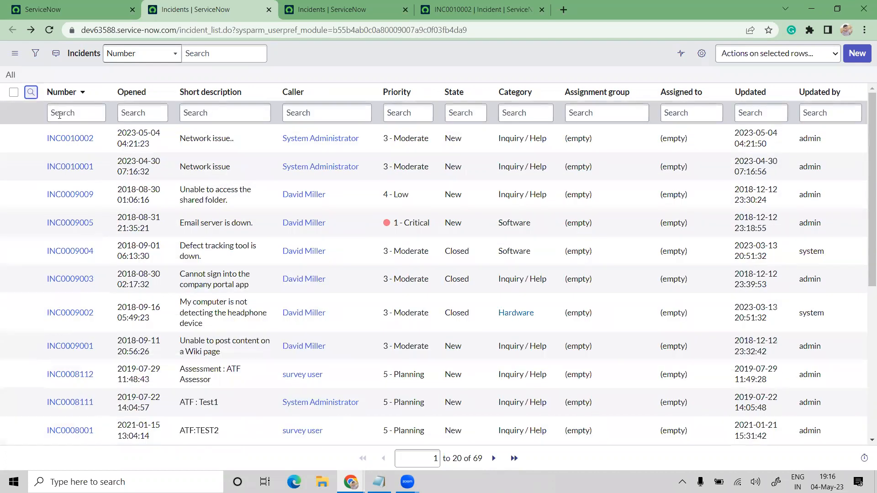
# - Filter the incident list by the caller's first name using the Caller column search
pyautogui.click(208, 109)
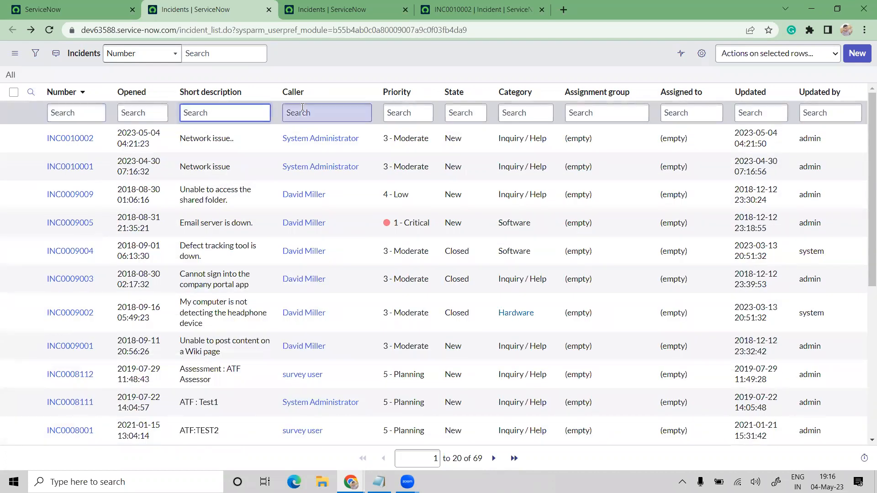
pyautogui.click(303, 111)
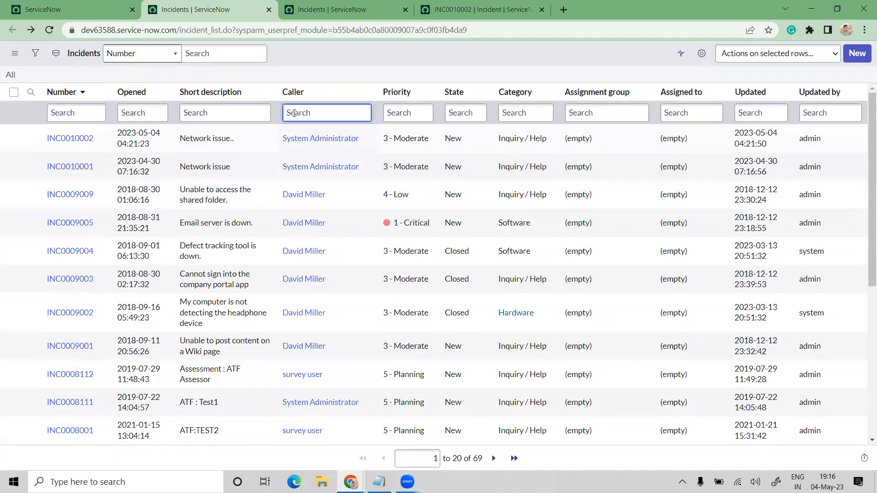
pyautogui.write('david')
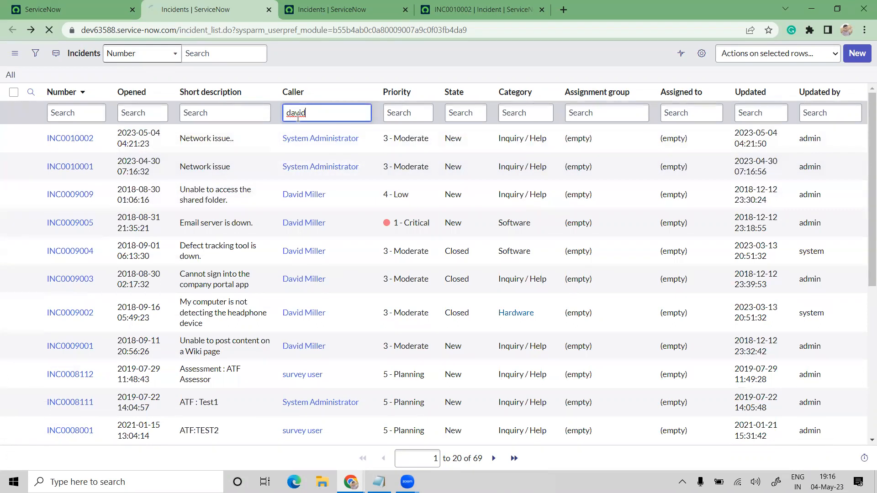
pyautogui.press('Return')
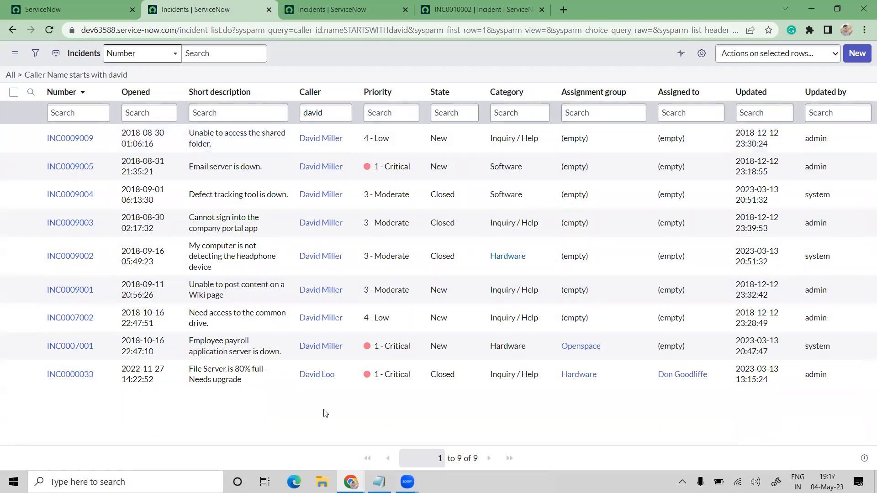
# - Prefix the Caller search text with the * wildcard without running it, and clear the field
pyautogui.click(308, 112)
pyautogui.doubleClick(331, 112)
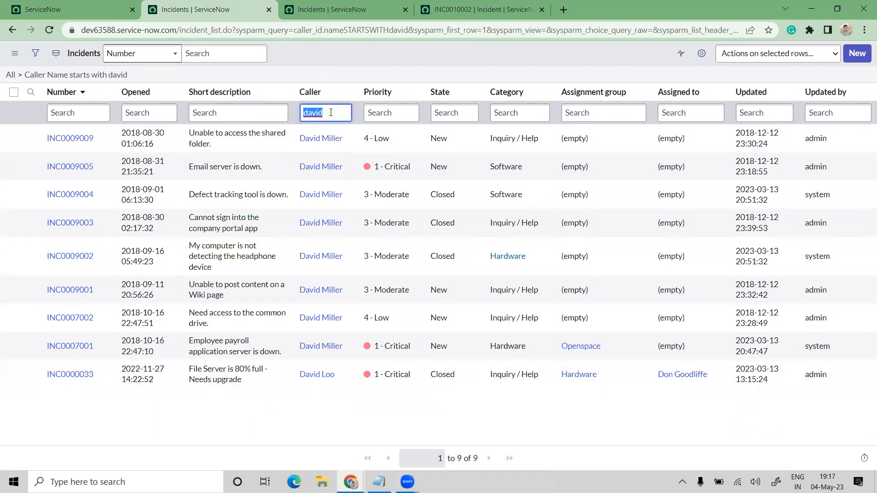
pyautogui.click(300, 114)
pyautogui.write('*')
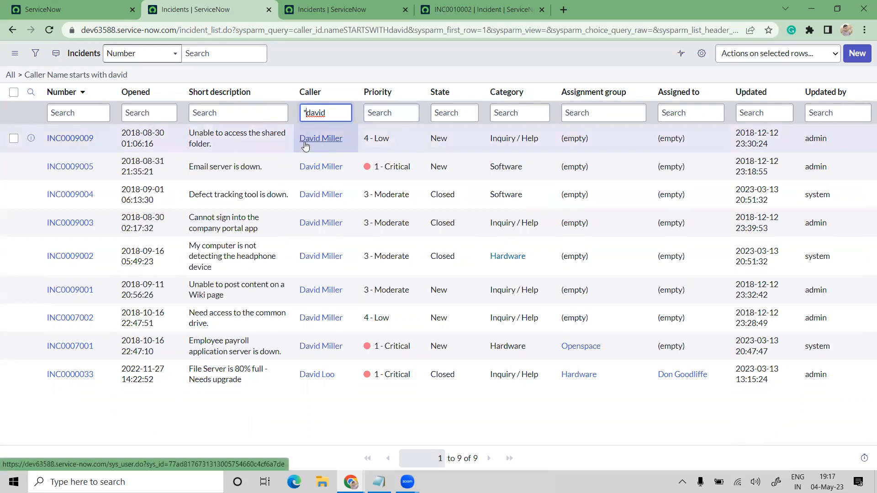
pyautogui.moveTo(307, 115); pyautogui.dragTo(301, 115)
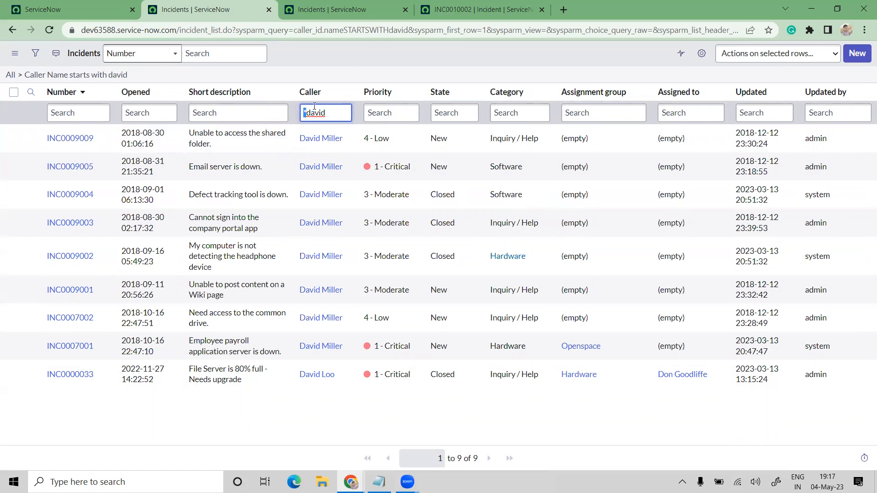
pyautogui.doubleClick(315, 112)
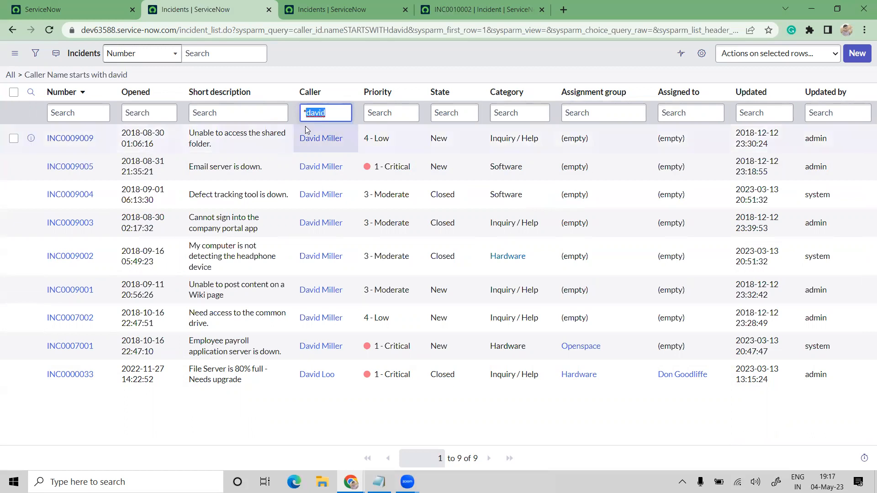
pyautogui.tripleClick(339, 141)
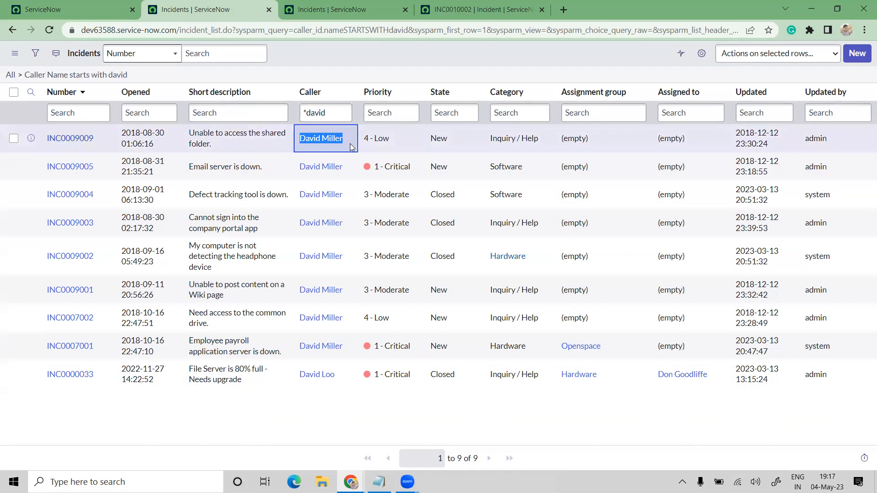
pyautogui.tripleClick(324, 112)
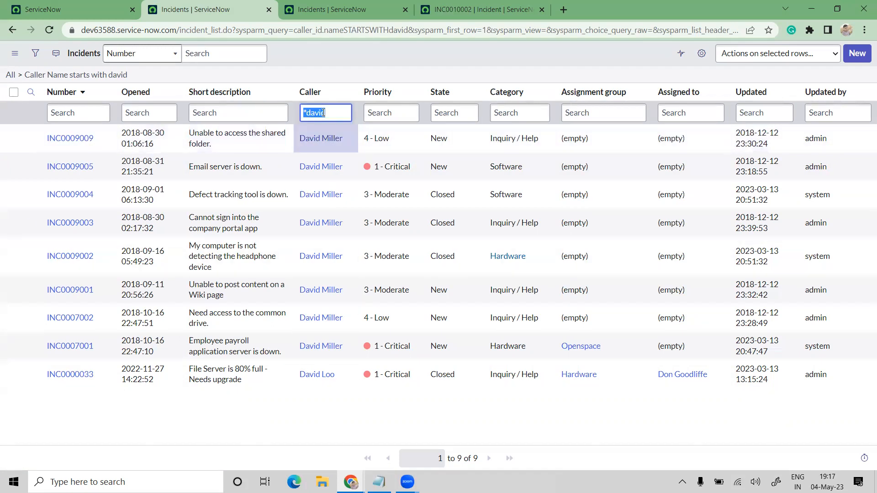
pyautogui.press('BackSpace')
# - Filter the incident list by searching the Short description column for *network
pyautogui.click(214, 114)
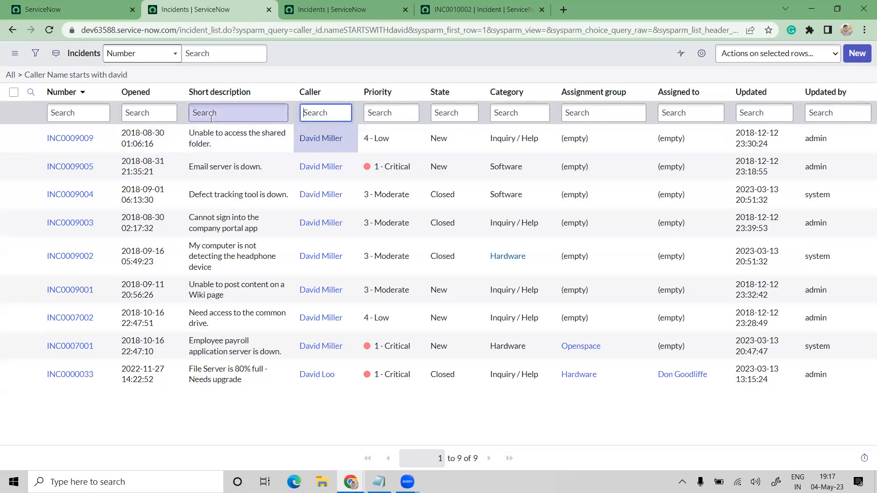
pyautogui.write('*')
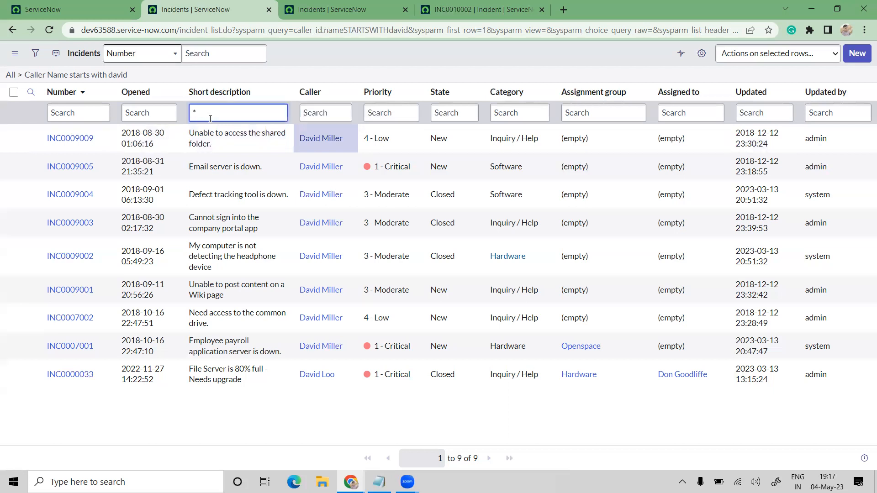
pyautogui.write('network')
pyautogui.press('Return')
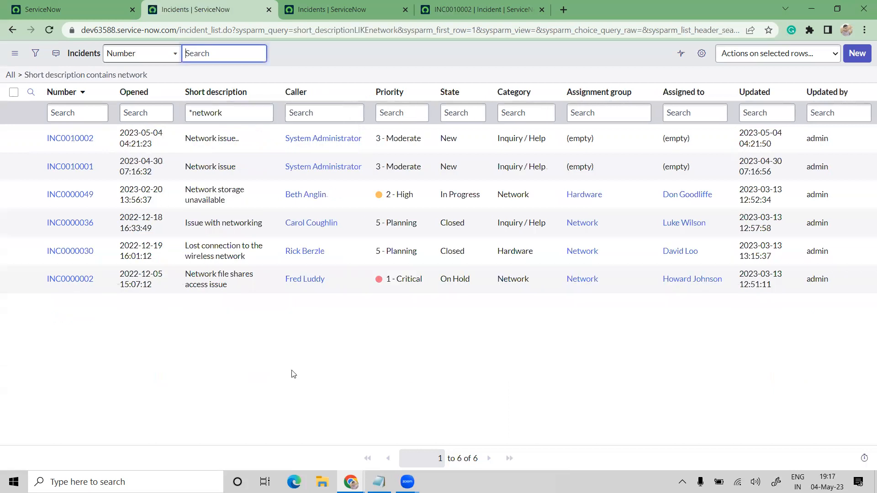
# - Examine the word network in the listed short descriptions, opening and closing the inline editor for INC0000036's short description
pyautogui.click(219, 161)
pyautogui.doubleClick(208, 137)
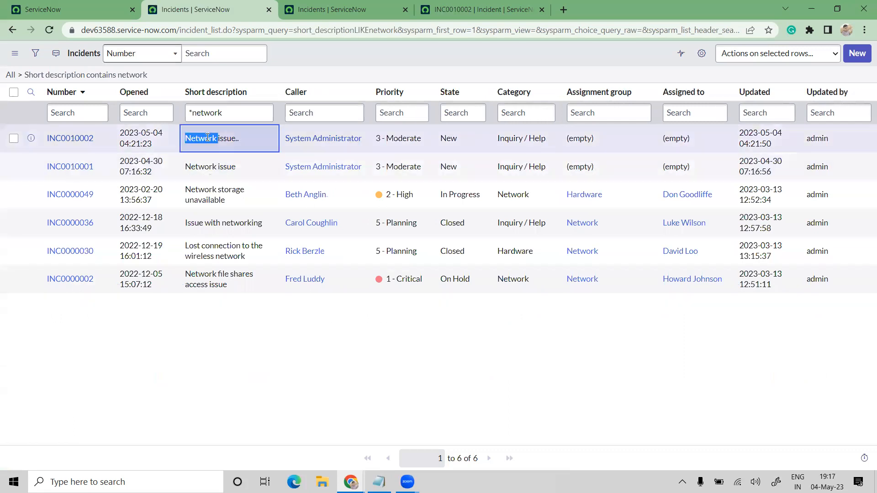
pyautogui.click(239, 222)
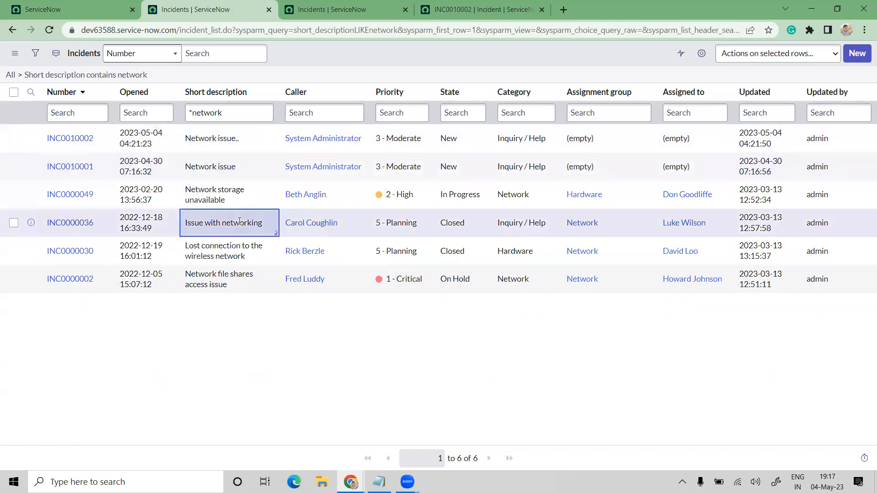
pyautogui.doubleClick(239, 221)
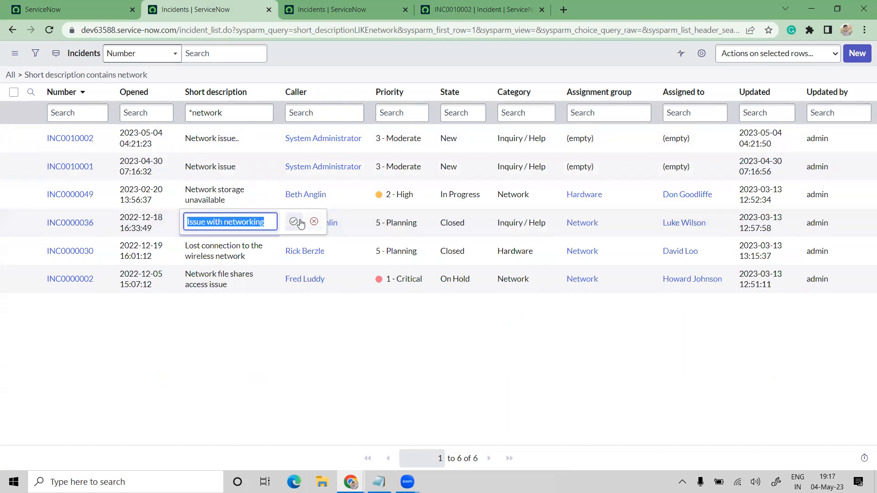
pyautogui.click(294, 222)
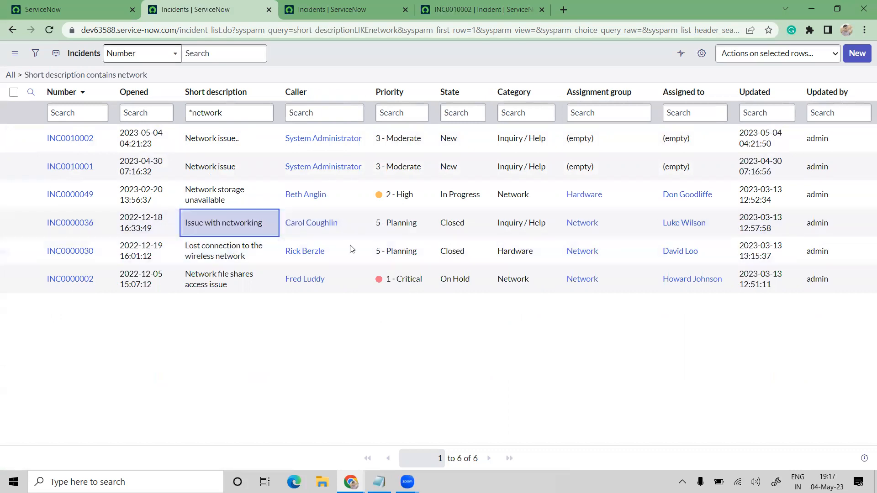
# - Compare the *network search text with the short description of INC0010002
pyautogui.click(195, 117)
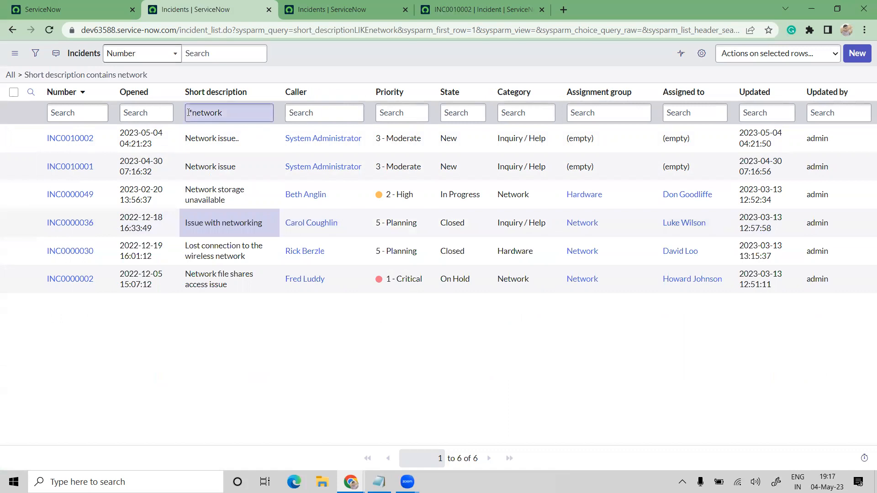
pyautogui.doubleClick(189, 113)
pyautogui.moveTo(185, 139); pyautogui.dragTo(265, 138)
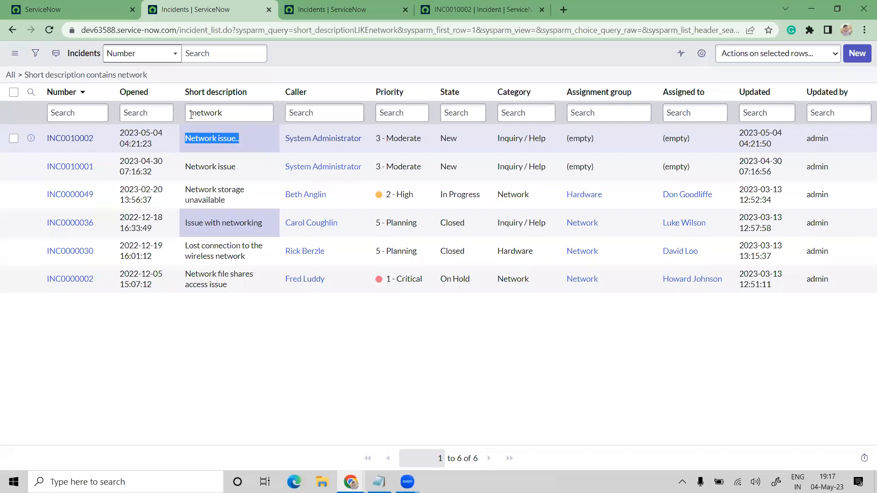
pyautogui.doubleClick(235, 110)
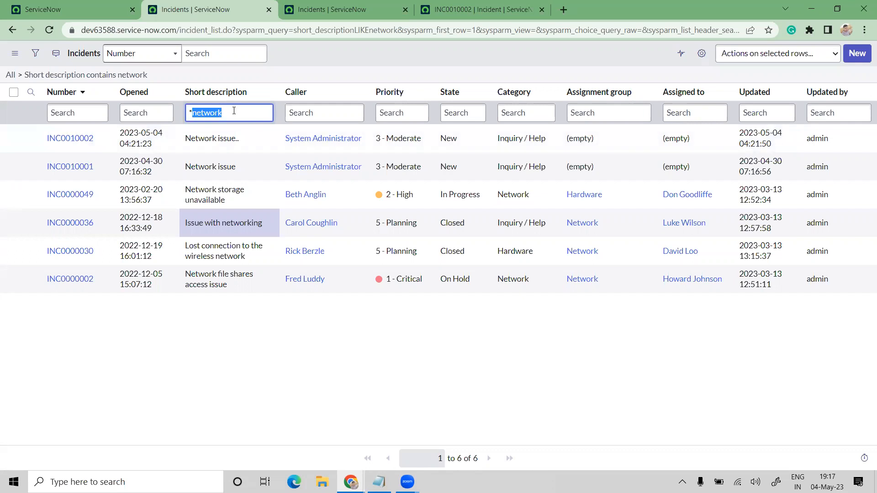
pyautogui.click(397, 369)
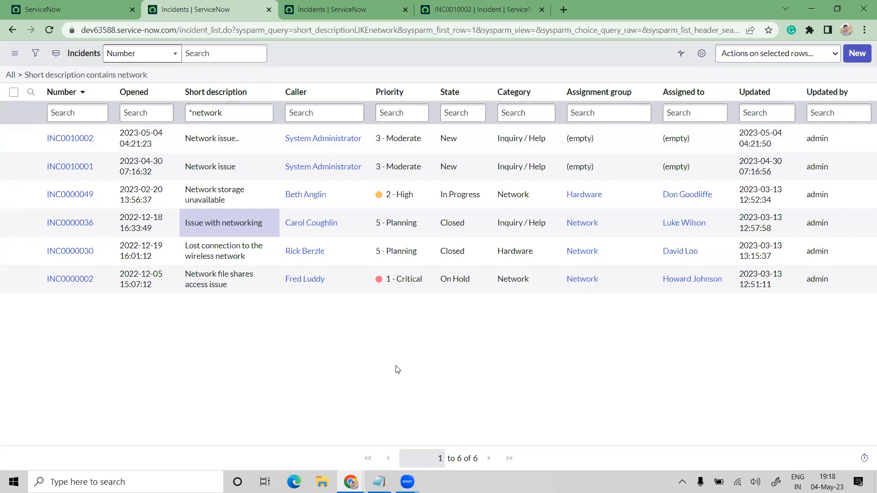
# - Clear the Short description search text and toggle the column search row off and back on
pyautogui.click(239, 113)
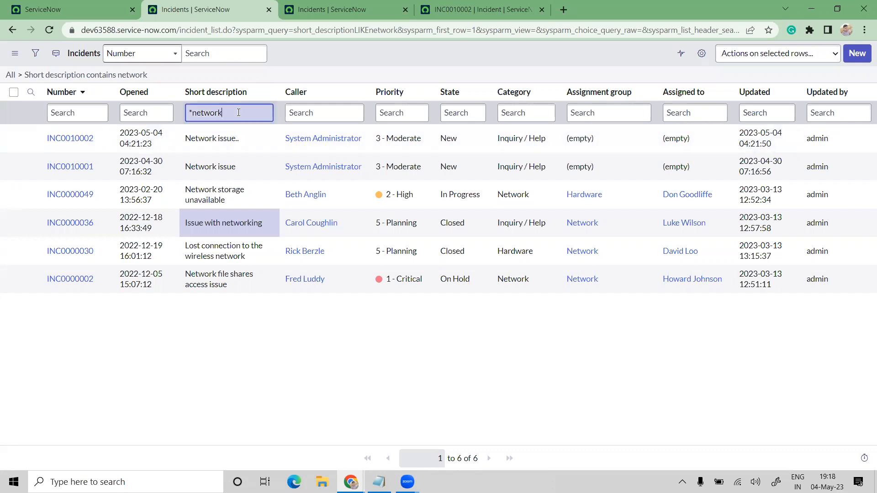
pyautogui.doubleClick(239, 112)
pyautogui.press('BackSpace')
pyautogui.press('BackSpace')
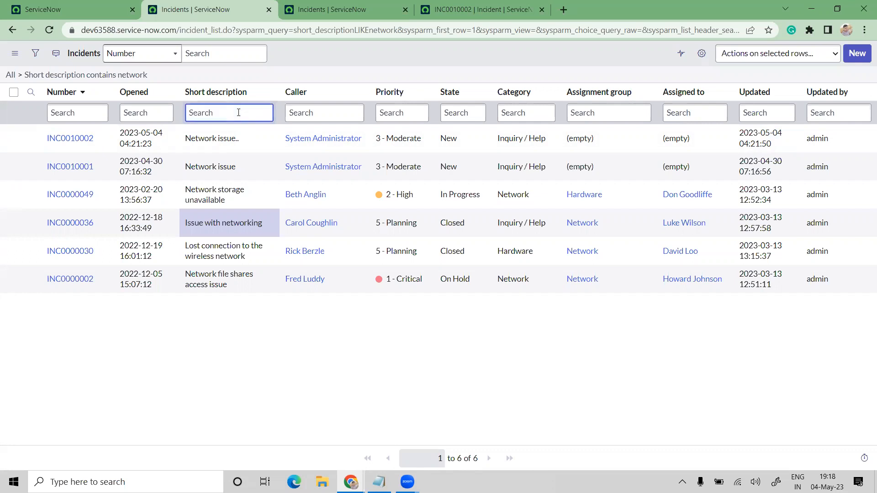
pyautogui.click(43, 94)
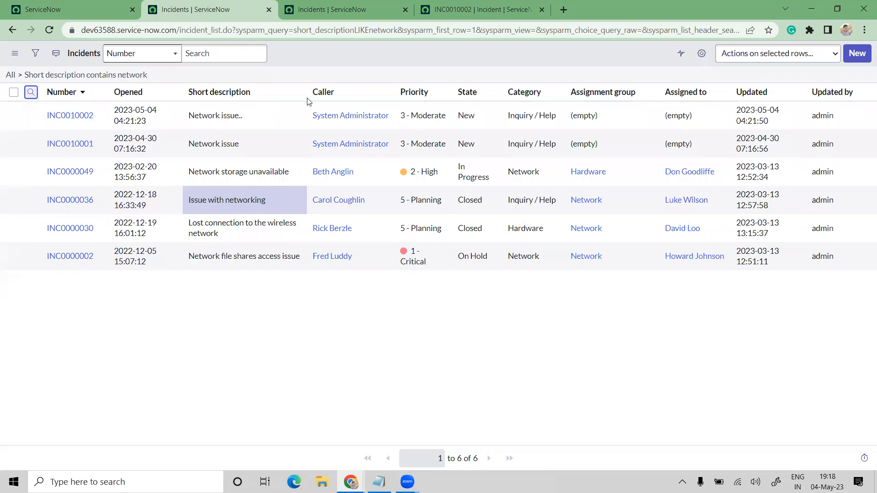
pyautogui.click(37, 94)
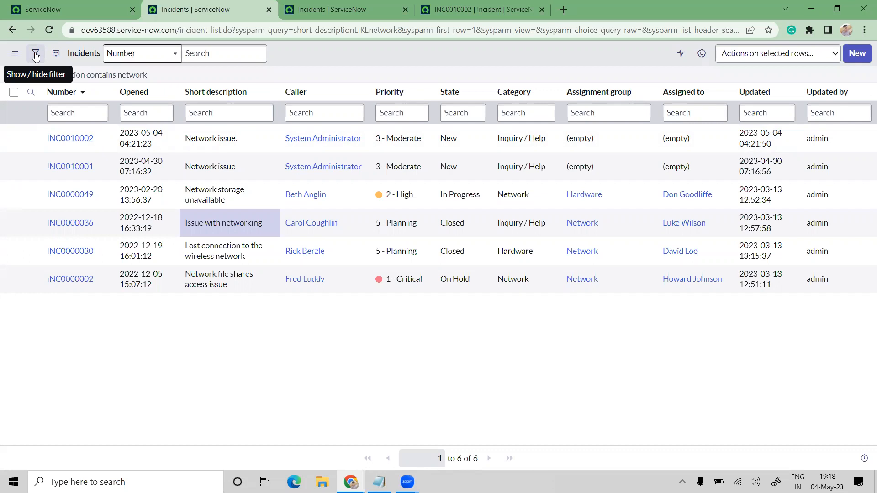
# - Show the incident list's filter conditions and change the condition's field to Caller
pyautogui.click(35, 55)
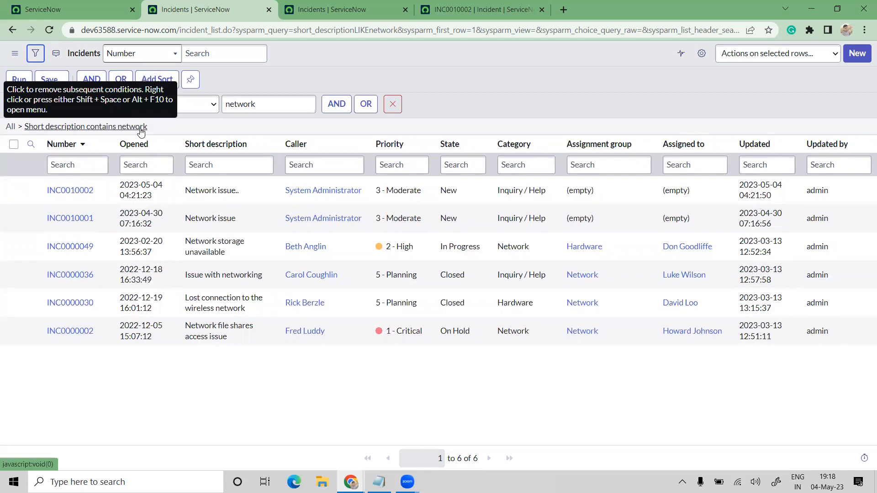
pyautogui.moveTo(24, 130); pyautogui.dragTo(9, 132)
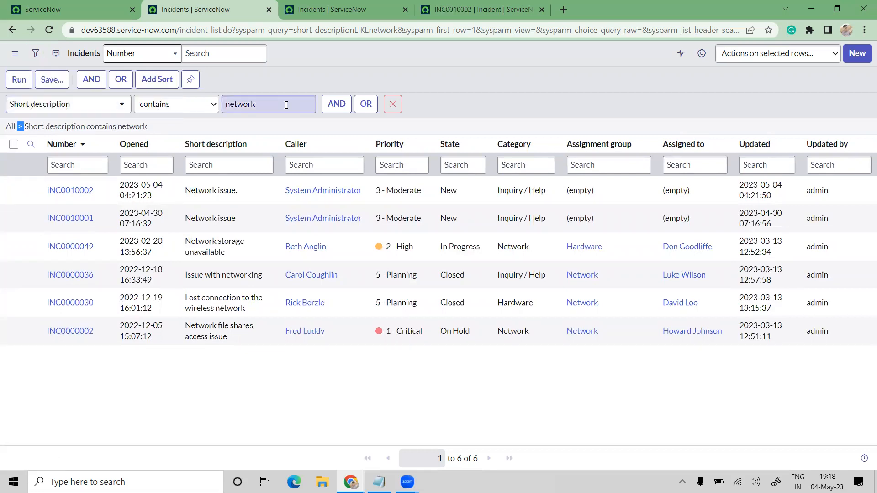
pyautogui.click(91, 104)
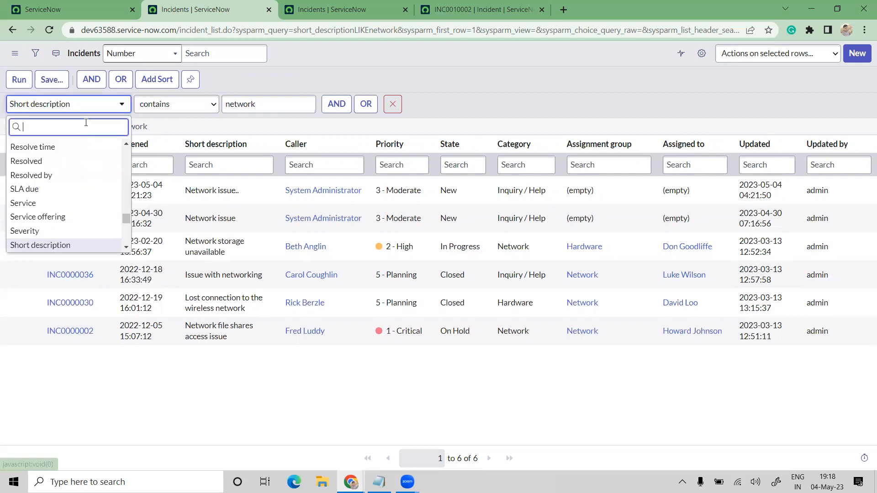
pyautogui.scroll(-5, 85, 175)
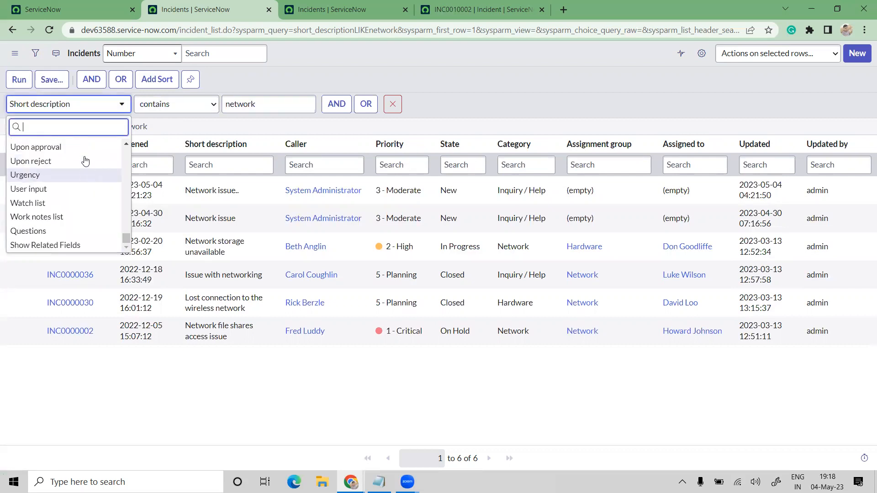
pyautogui.scroll(10, 85, 169)
pyautogui.write('c')
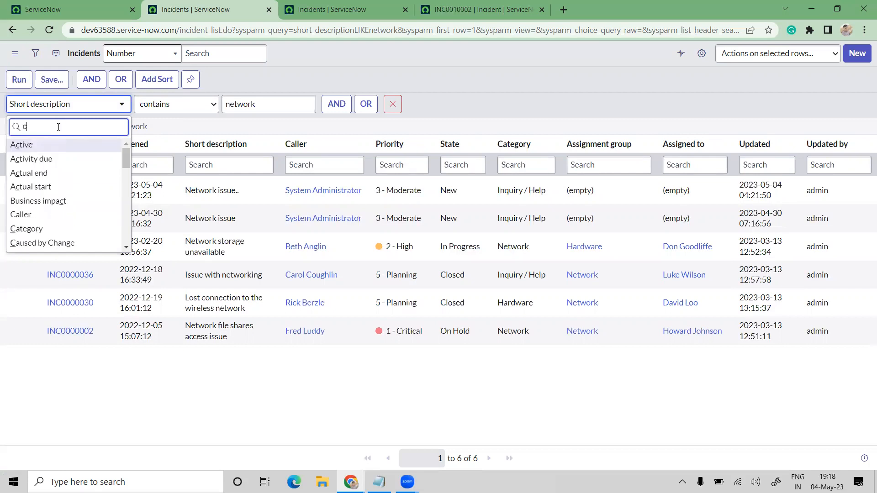
pyautogui.write('all')
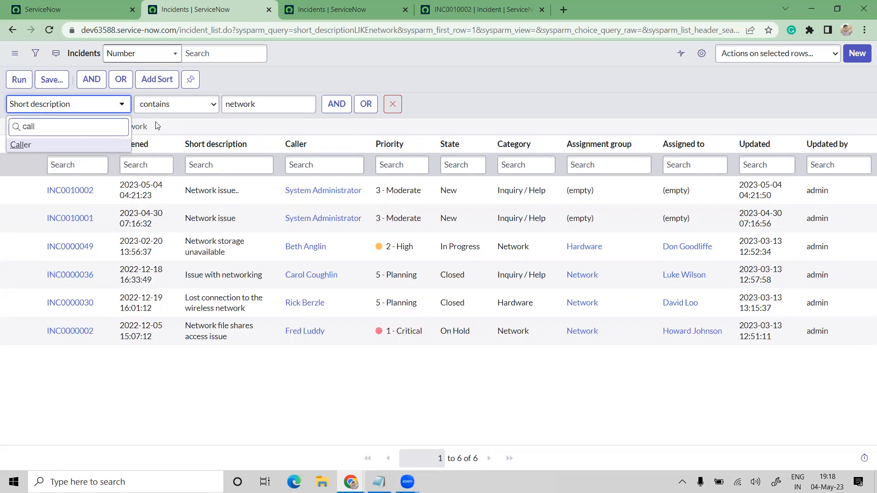
pyautogui.press('Return')
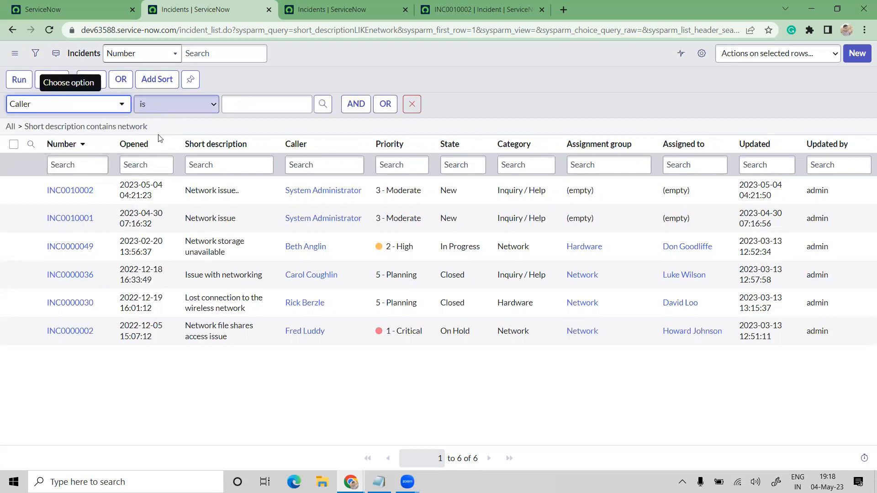
# - Keep the operator as is and pick System Administrator as the value of the Caller condition
pyautogui.click(160, 111)
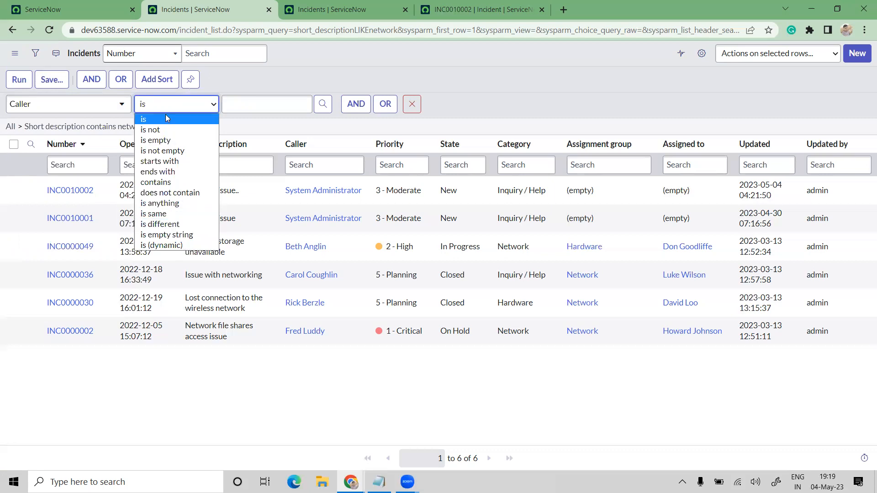
pyautogui.click(270, 102)
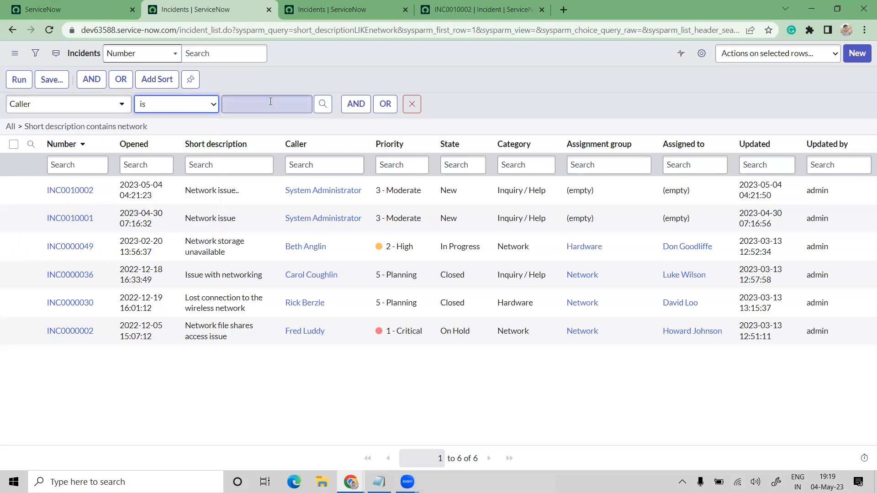
pyautogui.click(322, 104)
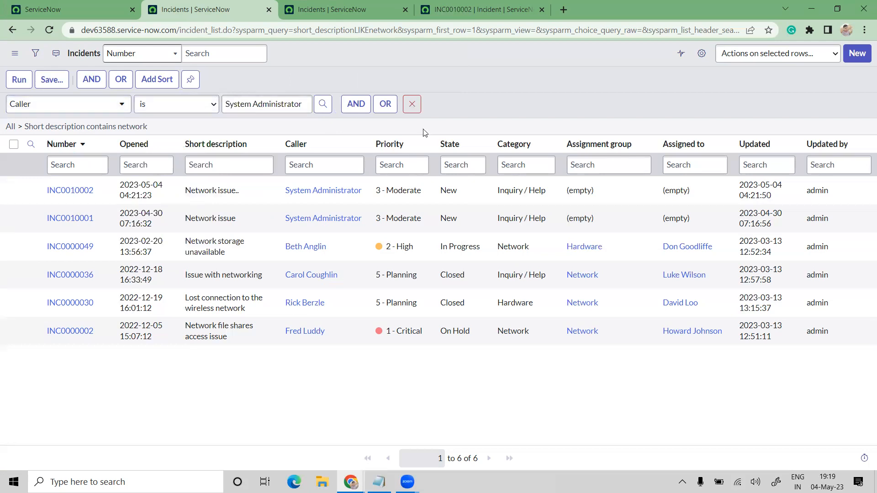
# - Examine the Caller field on the INC0010002 incident form and return to the filtered incident list
pyautogui.hotkey('ctrl', '4')
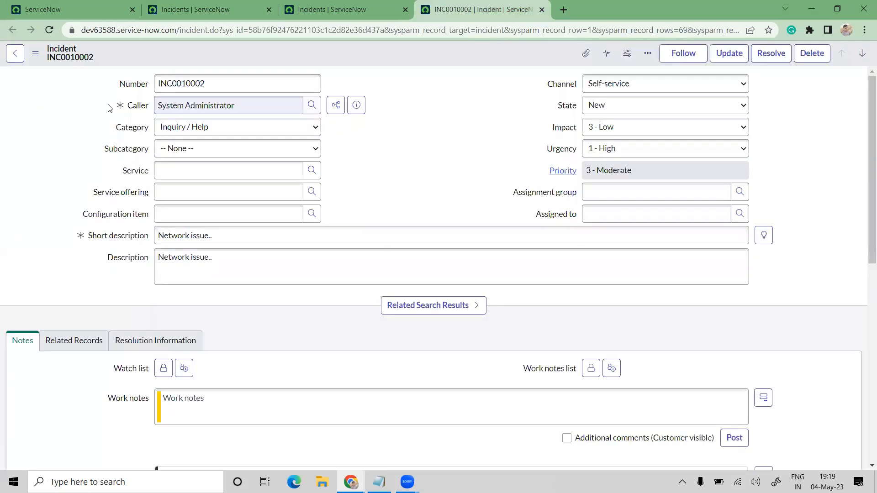
pyautogui.doubleClick(145, 106)
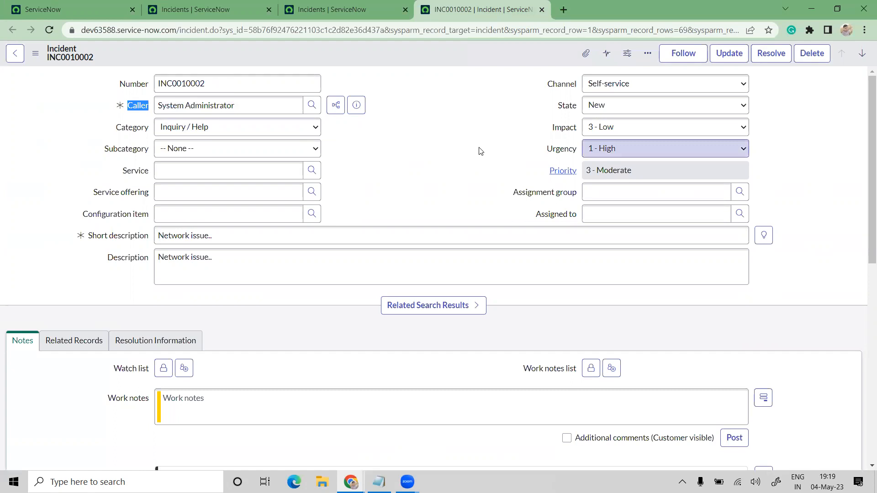
pyautogui.click(446, 140)
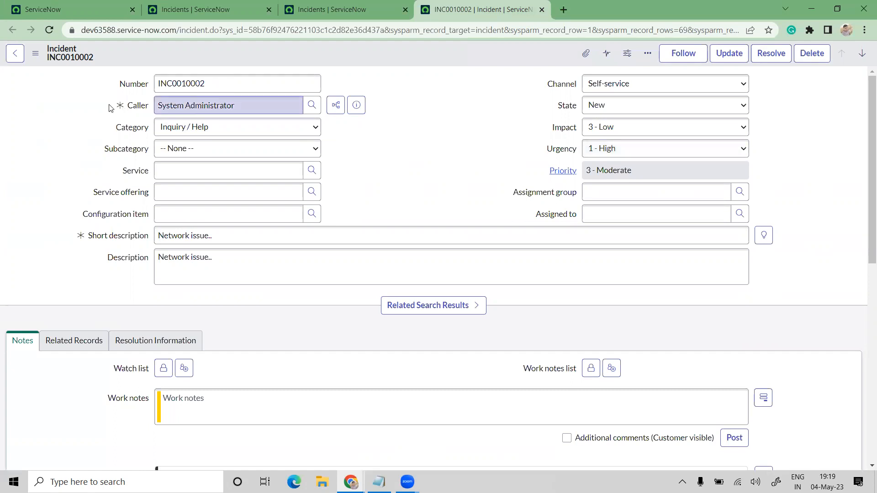
pyautogui.doubleClick(142, 106)
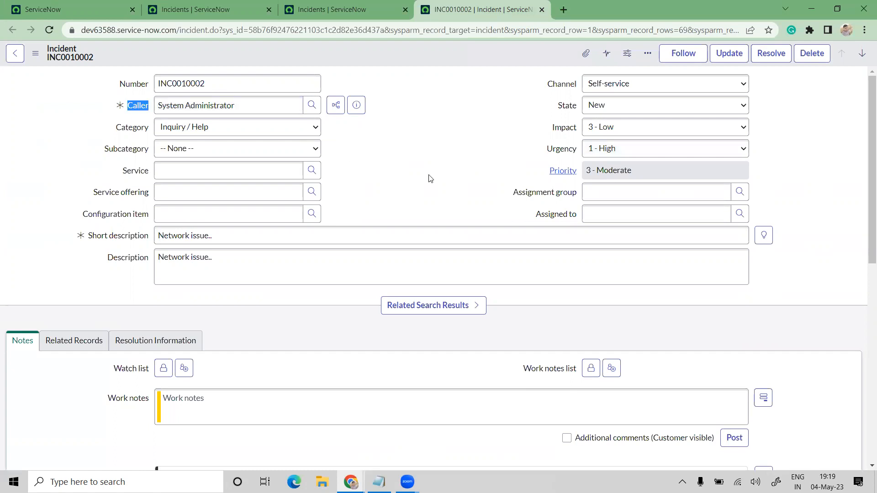
pyautogui.click(428, 178)
pyautogui.click(339, 5)
pyautogui.click(227, 5)
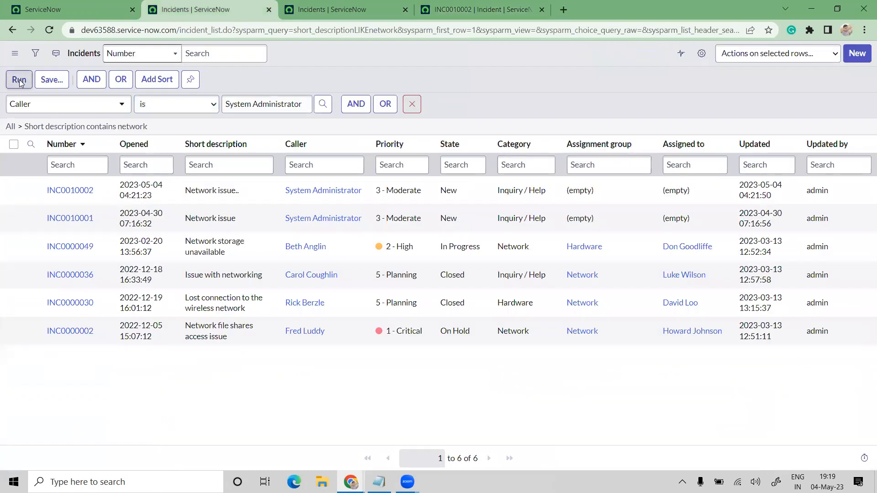
# - Run the Caller filter and examine the search text in the Caller column
pyautogui.click(19, 80)
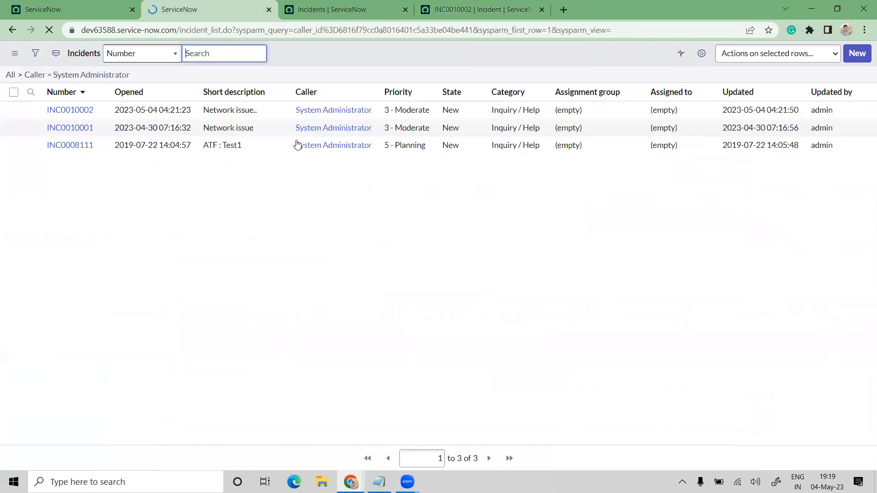
pyautogui.moveTo(286, 113); pyautogui.dragTo(365, 117)
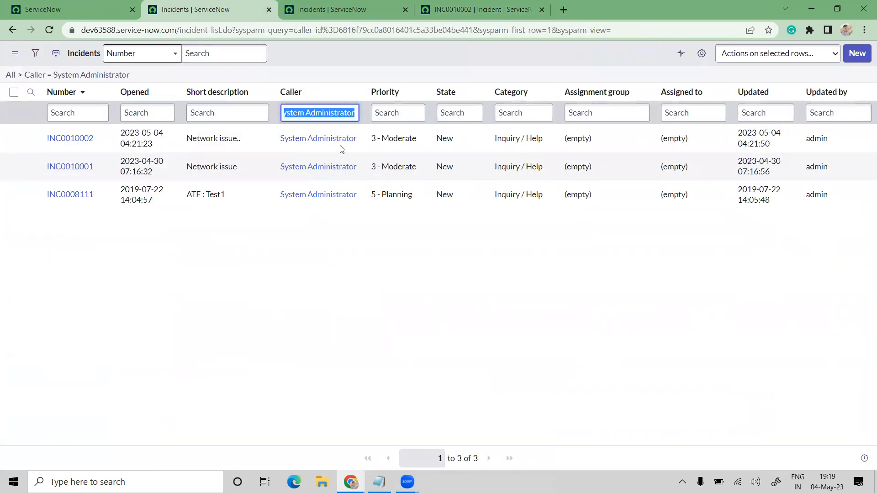
pyautogui.click(353, 255)
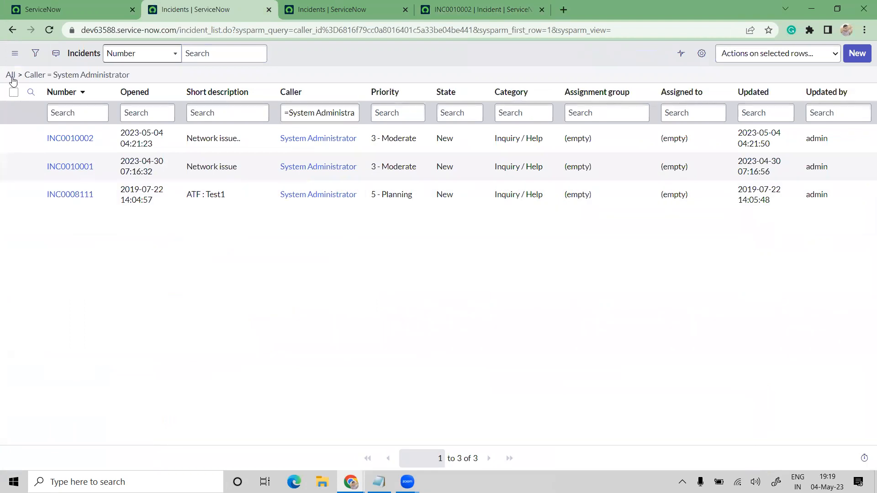
pyautogui.click(320, 111)
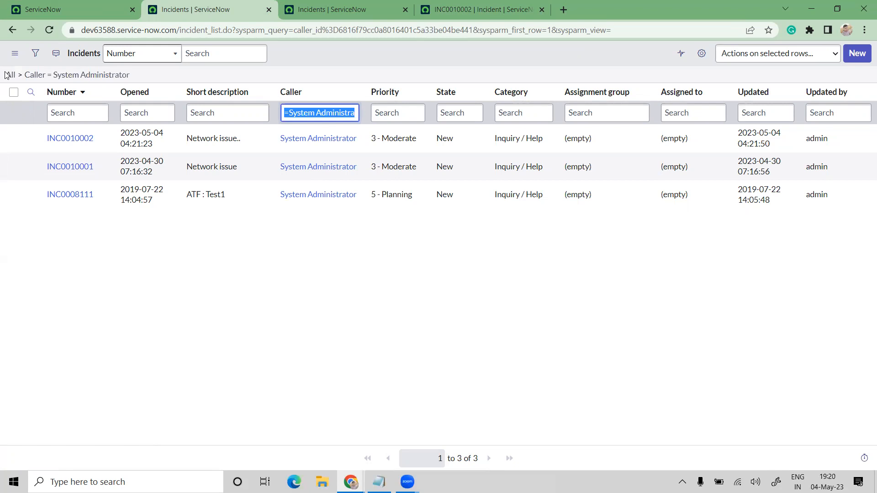
# - Show the filter conditions again and add an AND condition below the Caller condition
pyautogui.click(36, 55)
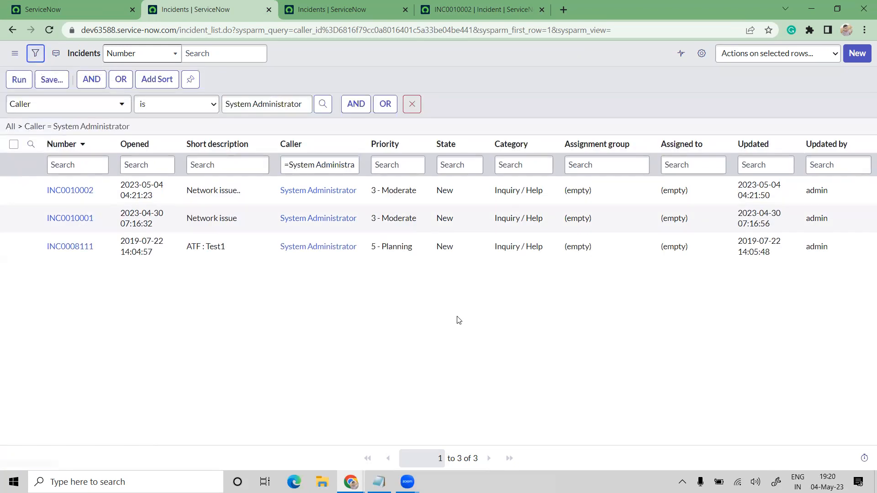
pyautogui.click(355, 104)
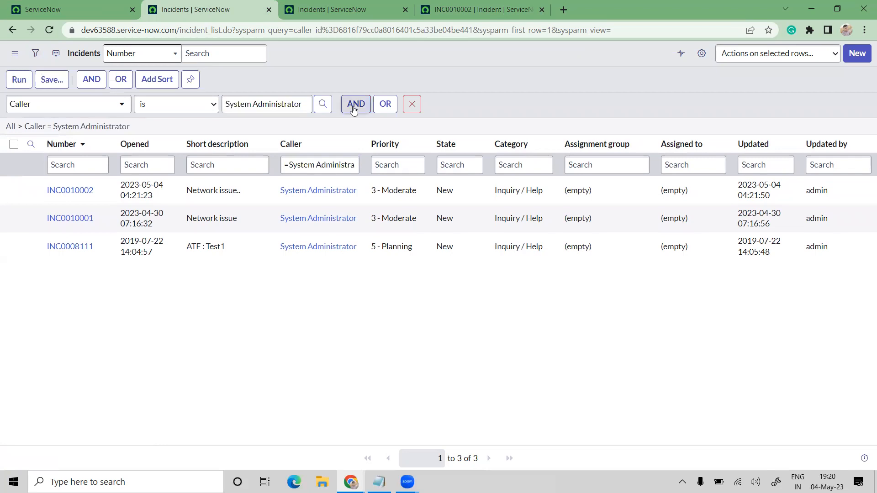
pyautogui.click(391, 111)
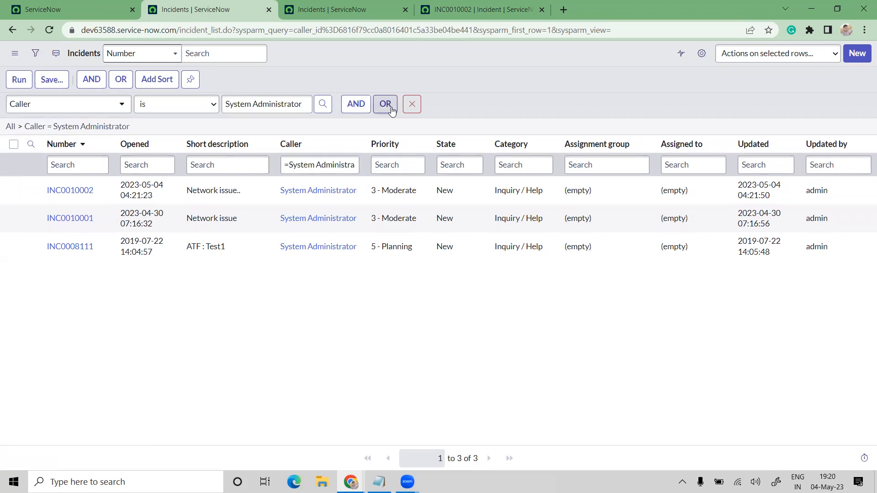
pyautogui.click(352, 105)
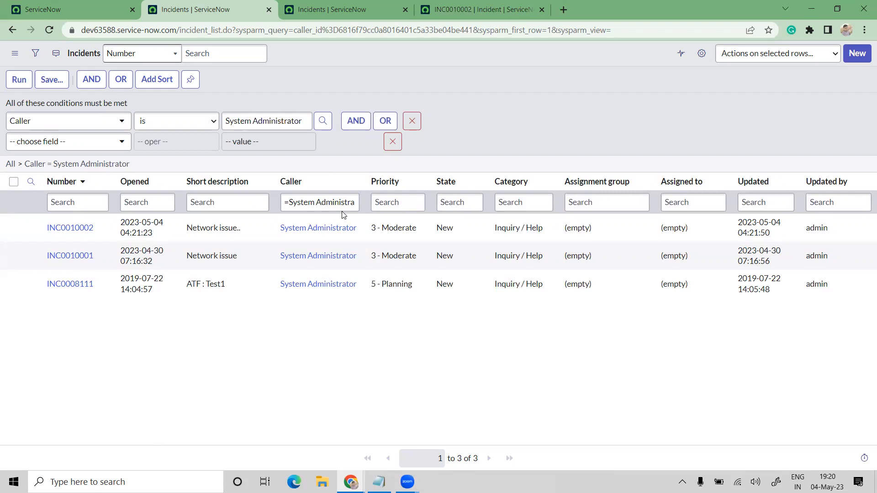
# - Set the second condition to Short description starts with Net and run the filter
pyautogui.click(85, 146)
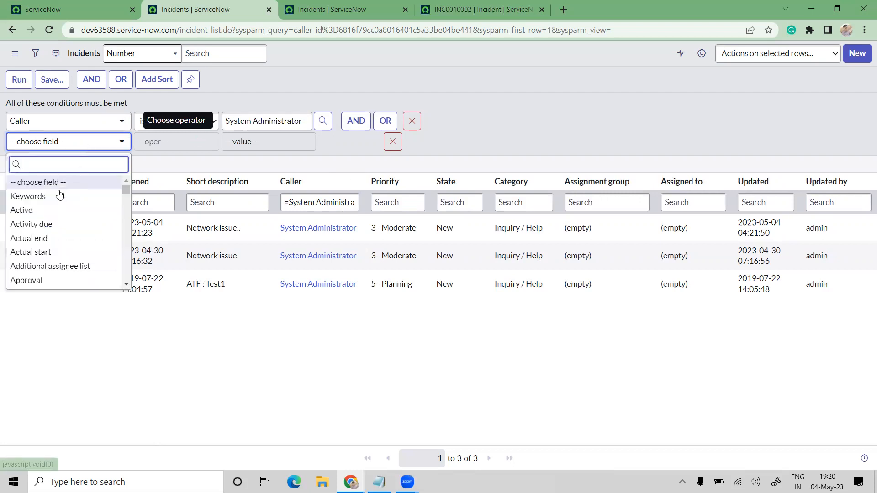
pyautogui.write('des')
pyautogui.press('Down')
pyautogui.press('Return')
pyautogui.click(241, 144)
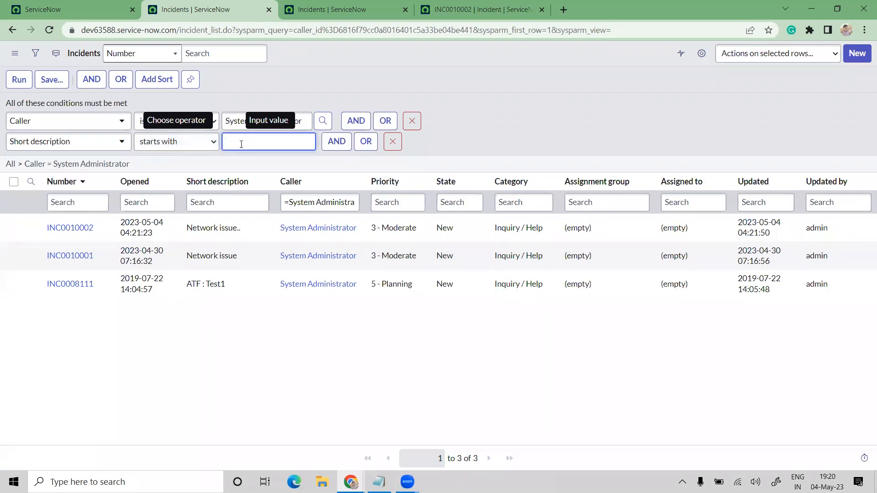
pyautogui.write('app')
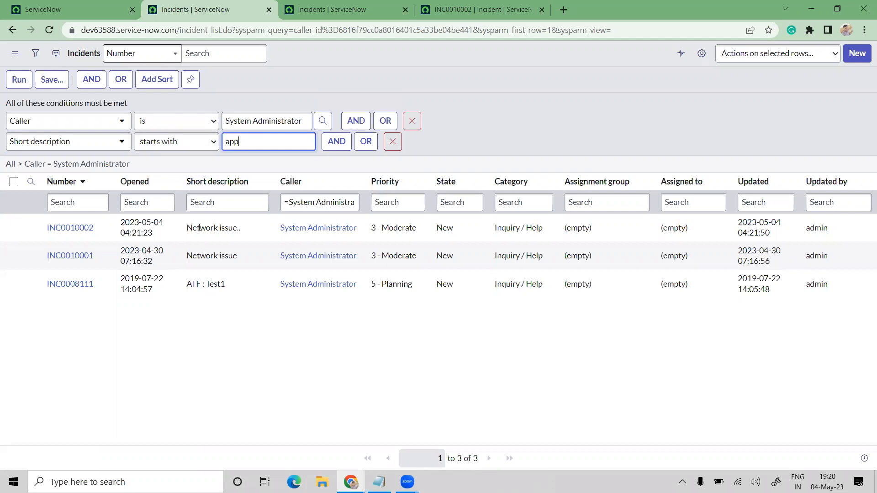
pyautogui.doubleClick(233, 141)
pyautogui.write('New')
pyautogui.write('t')
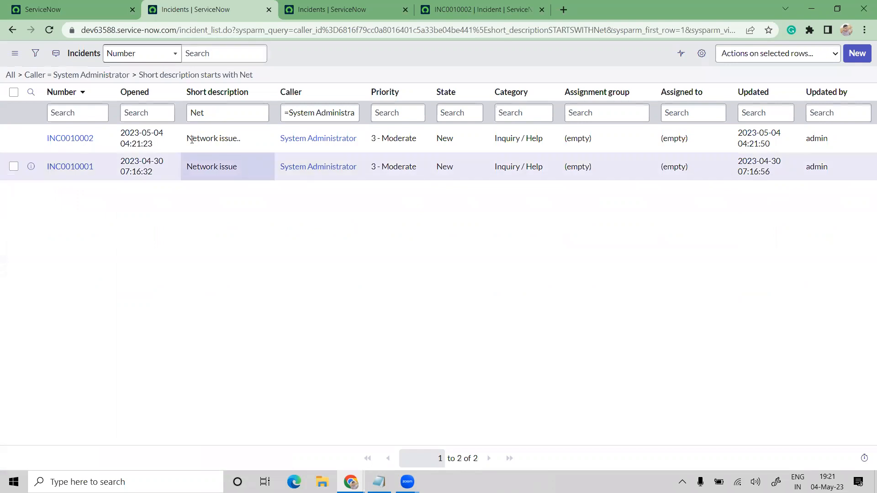
# - Examine the listed short descriptions and the search texts in the Caller and Short description columns
pyautogui.moveTo(192, 138); pyautogui.dragTo(315, 306)
pyautogui.click(314, 303)
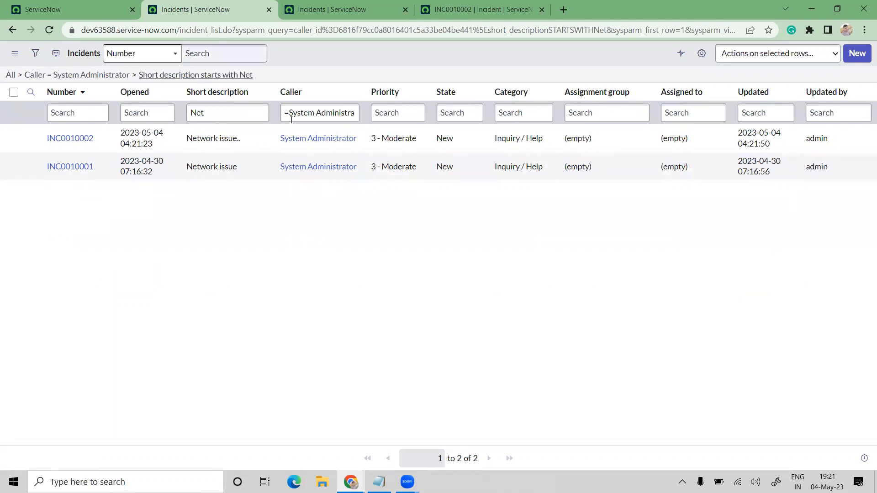
pyautogui.press('Tab')
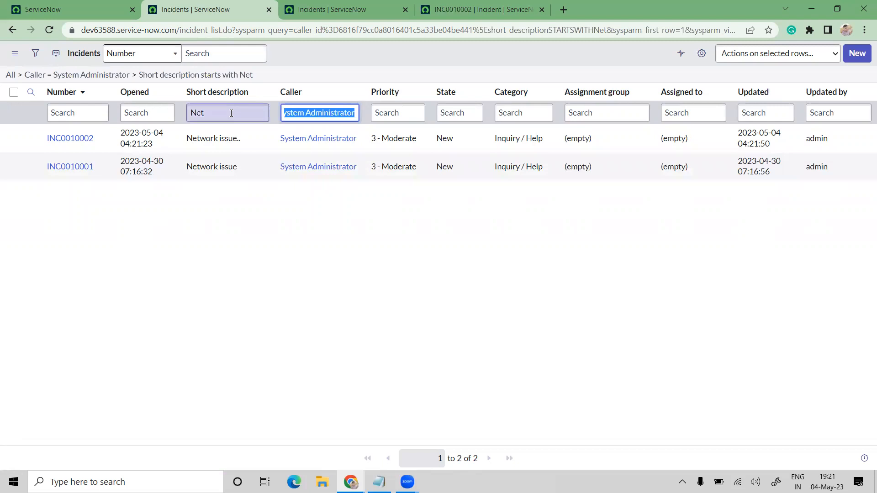
pyautogui.click(231, 113)
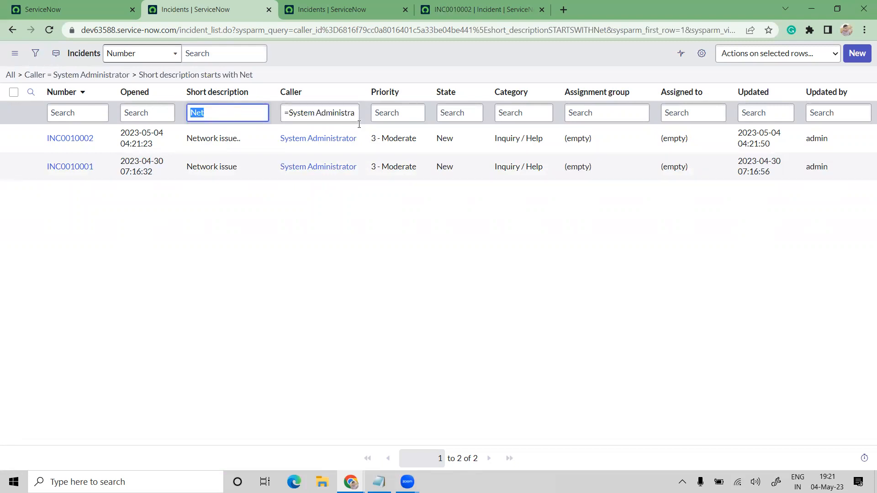
# - Remove the Short description AND condition and add an OR condition on Short description under the Caller condition
pyautogui.click(394, 144)
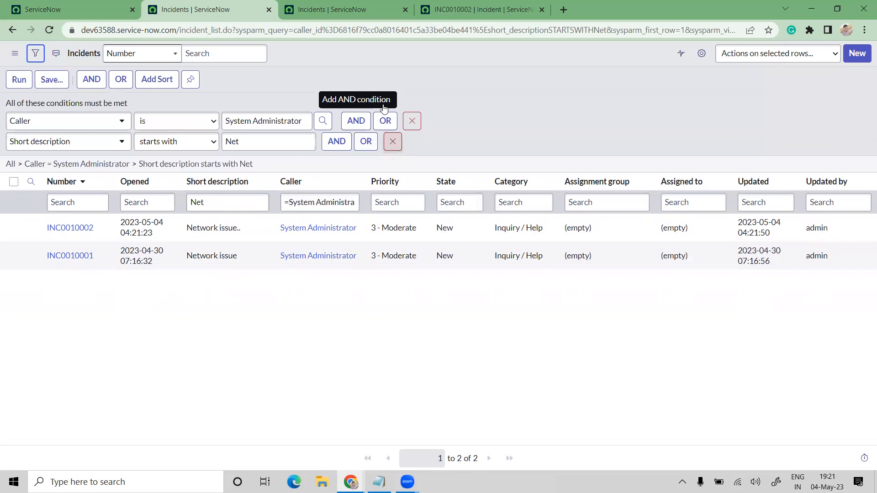
pyautogui.click(386, 105)
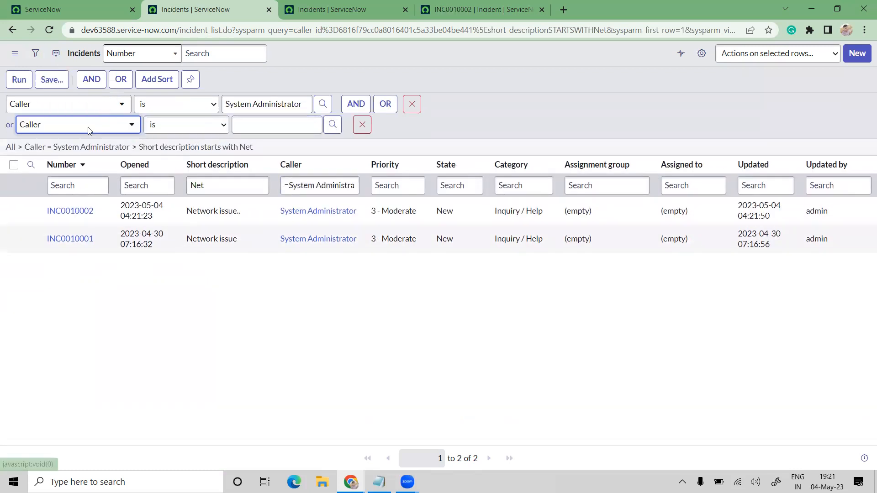
pyautogui.click(88, 129)
pyautogui.write('de')
pyautogui.press('BackSpace')
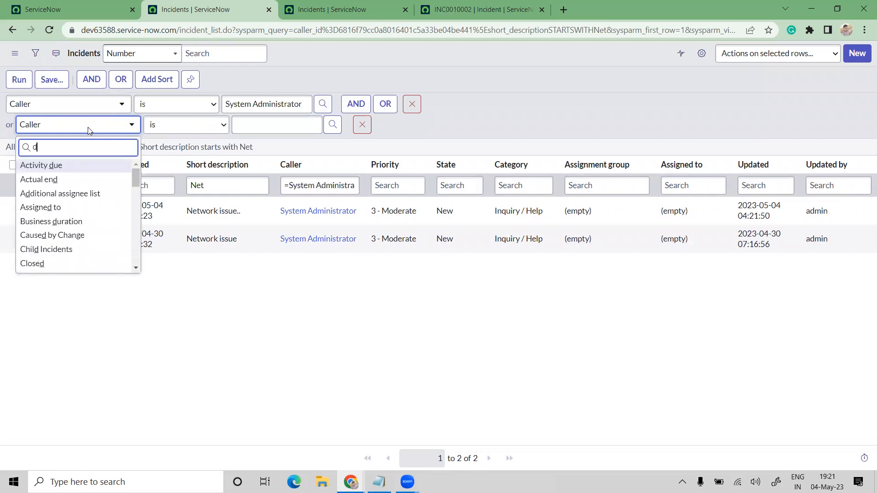
pyautogui.press('BackSpace')
pyautogui.write('sh')
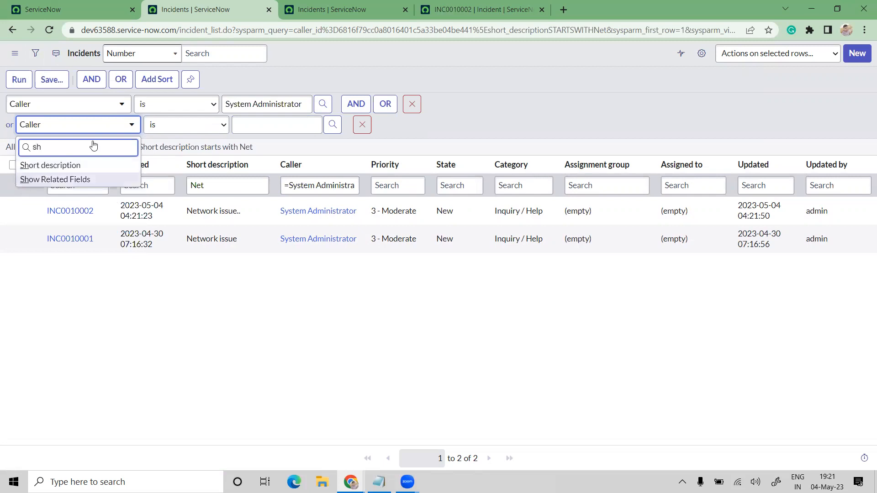
pyautogui.click(73, 166)
# - Set the OR condition to Short description starts with net and run the filter
pyautogui.click(191, 130)
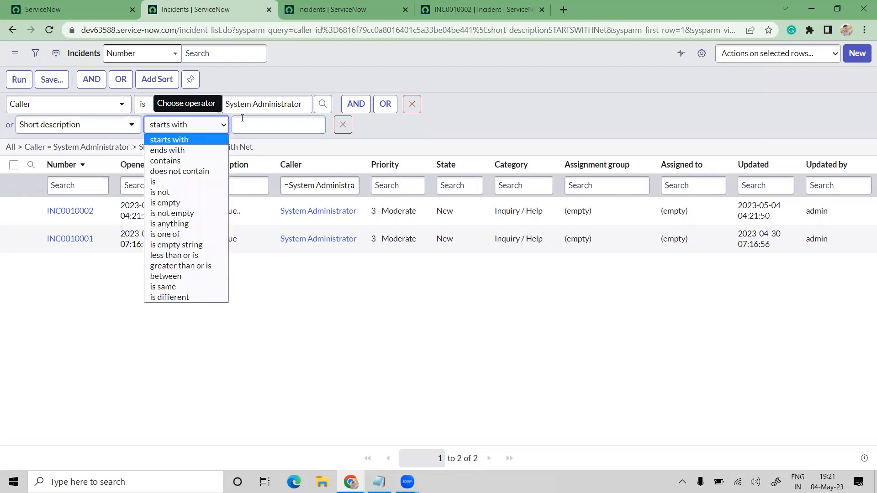
pyautogui.click(259, 126)
pyautogui.write('ne')
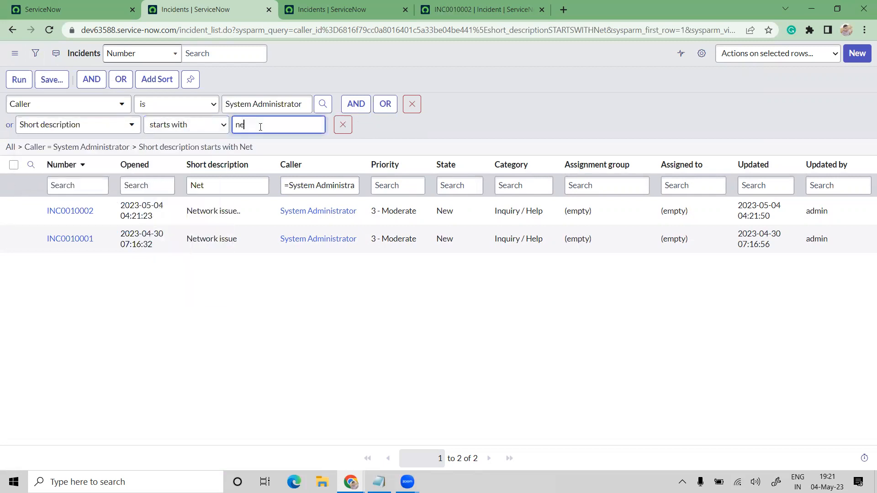
pyautogui.write('w')
pyautogui.press('BackSpace')
pyautogui.write('t')
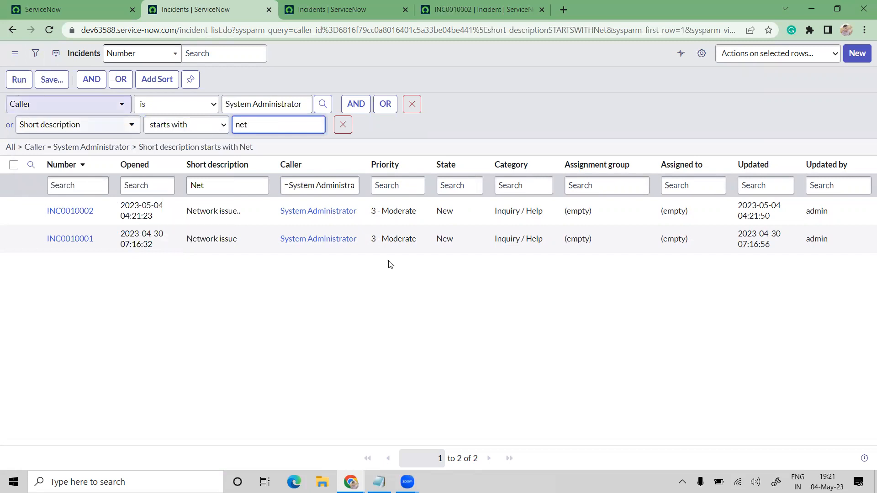
pyautogui.press('Return')
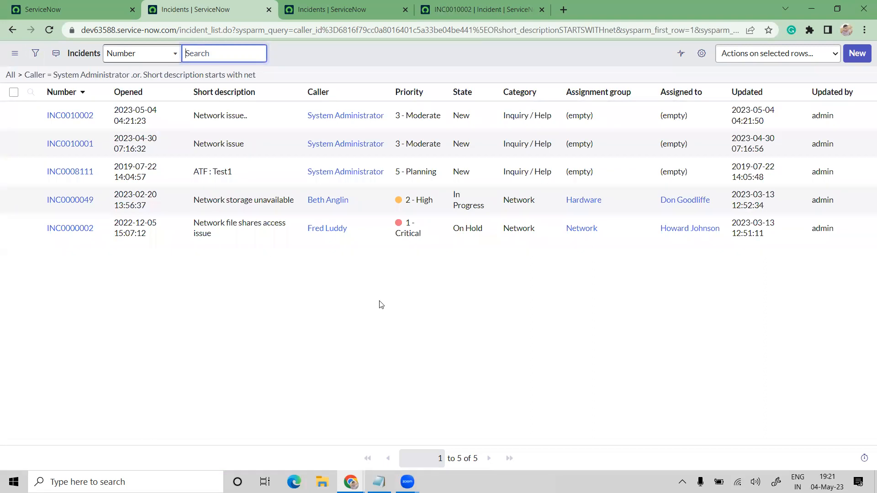
# - Examine the short descriptions in the filtered incident list and show the filter conditions again
pyautogui.click(196, 118)
pyautogui.moveTo(196, 118); pyautogui.dragTo(208, 118)
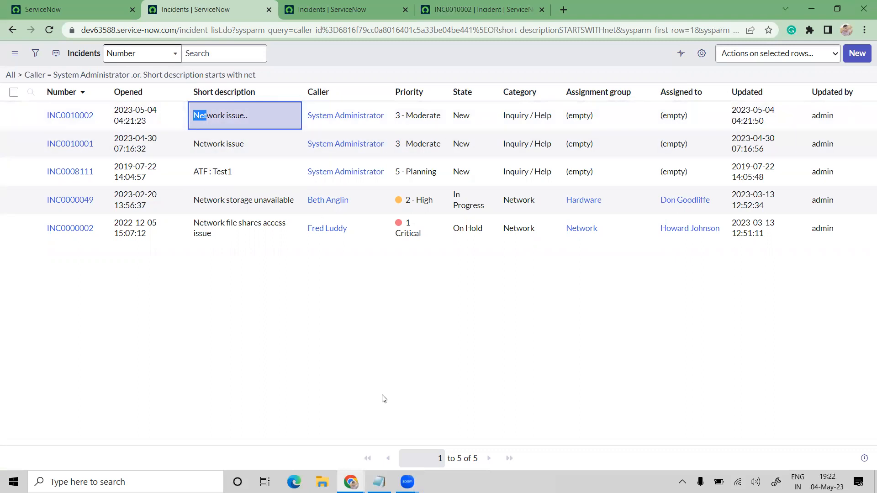
pyautogui.click(35, 53)
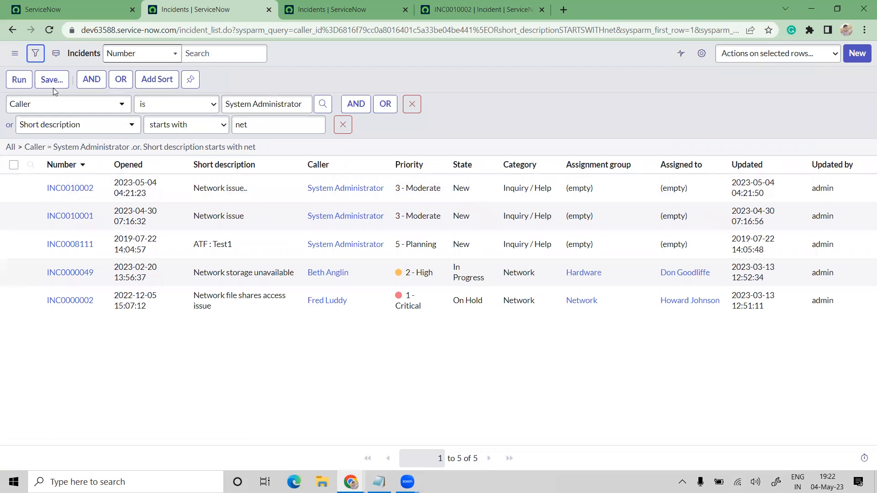
pyautogui.click(18, 80)
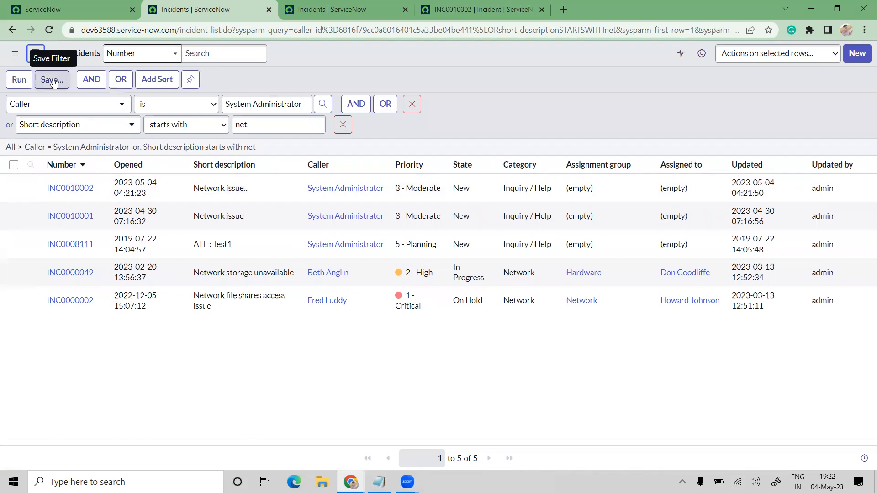
# - Add an empty AND condition and two sort rows ordering by Active from a to z
pyautogui.click(91, 82)
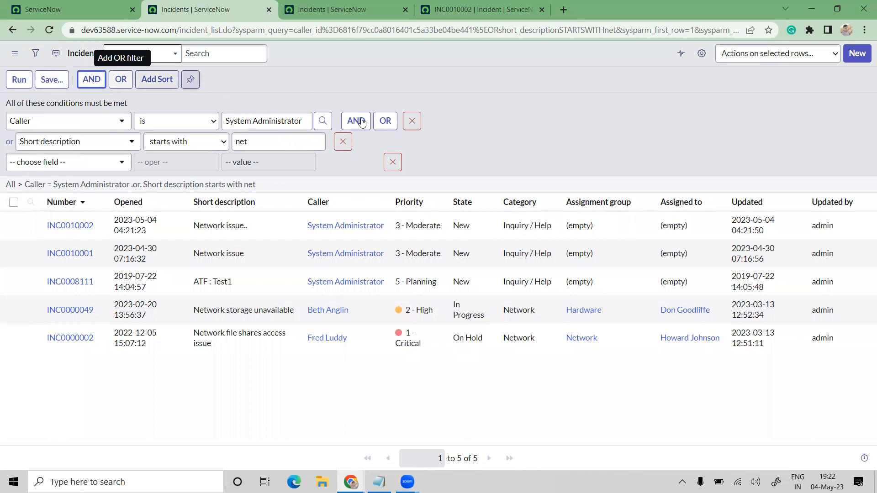
pyautogui.click(164, 82)
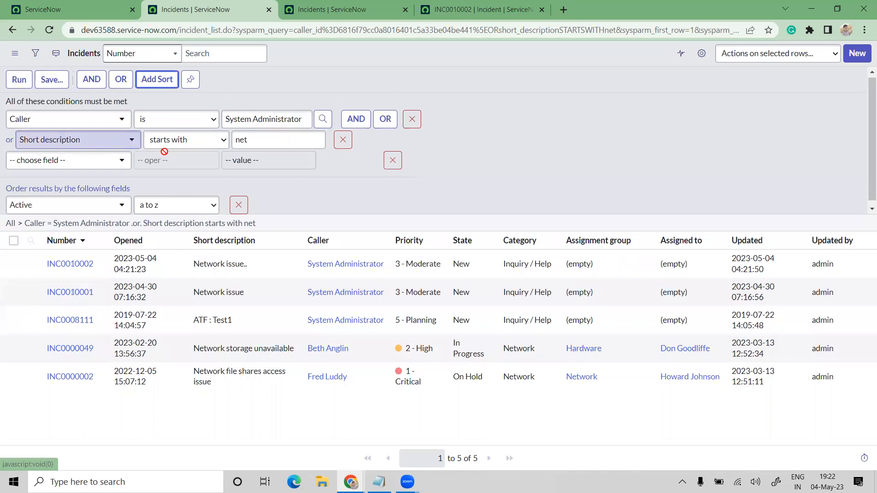
pyautogui.click(159, 81)
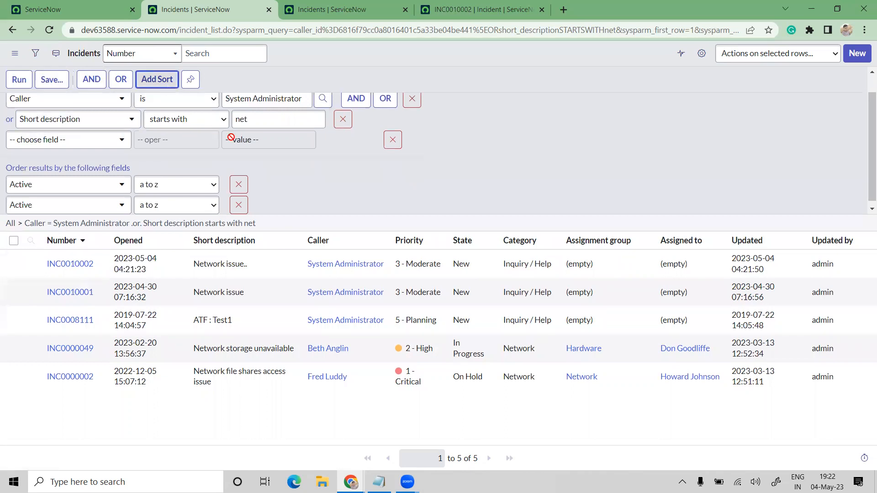
pyautogui.scroll(-1, 229, 137)
pyautogui.scroll(1, 191, 82)
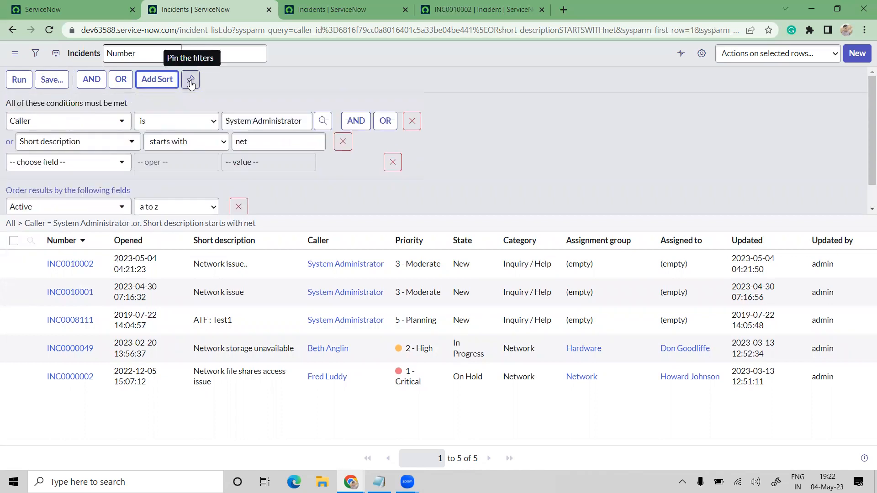
# - Remove the sort rows and every filter condition from the condition builder
pyautogui.click(234, 210)
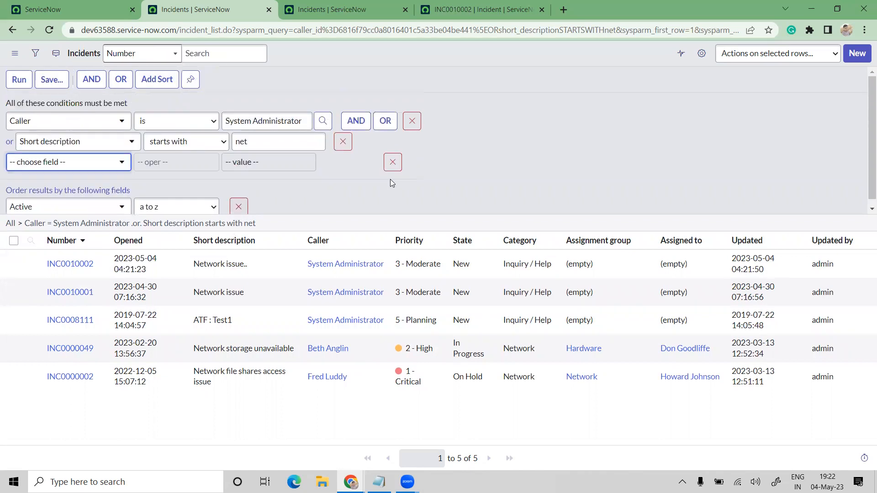
pyautogui.click(393, 162)
pyautogui.click(343, 125)
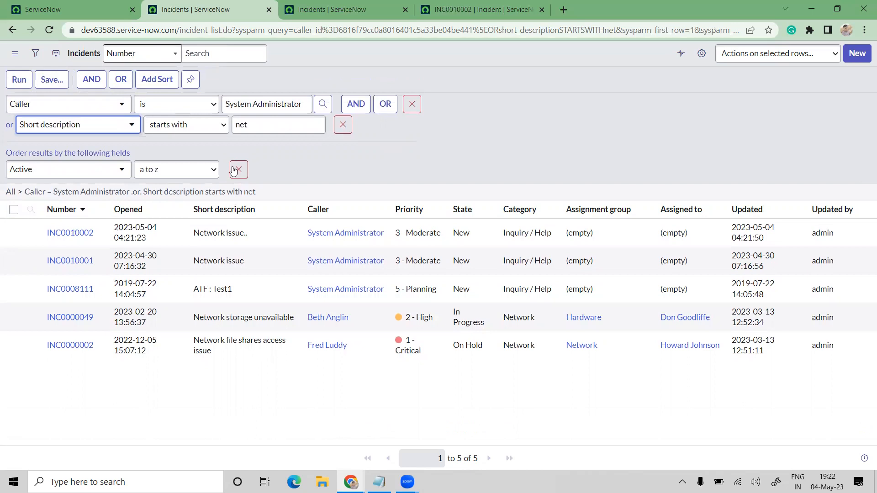
pyautogui.click(238, 152)
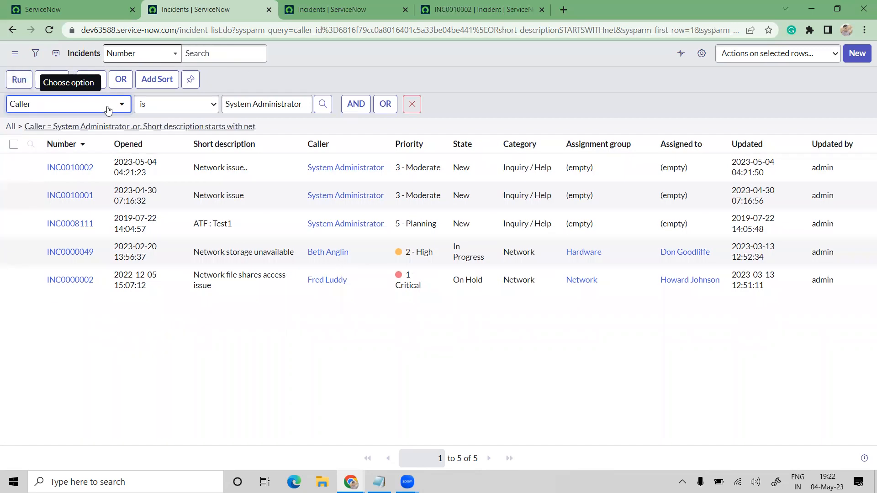
pyautogui.click(412, 105)
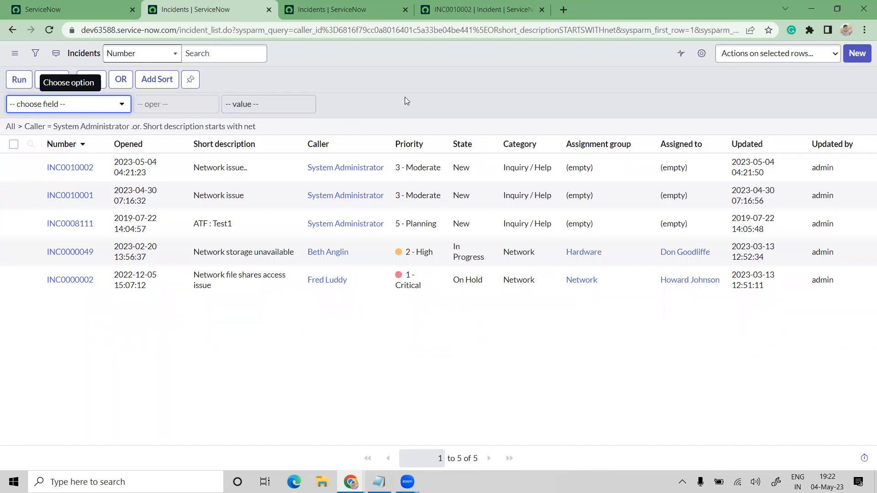
# - Clear the applied filter so the list covers all incidents
pyautogui.click(37, 54)
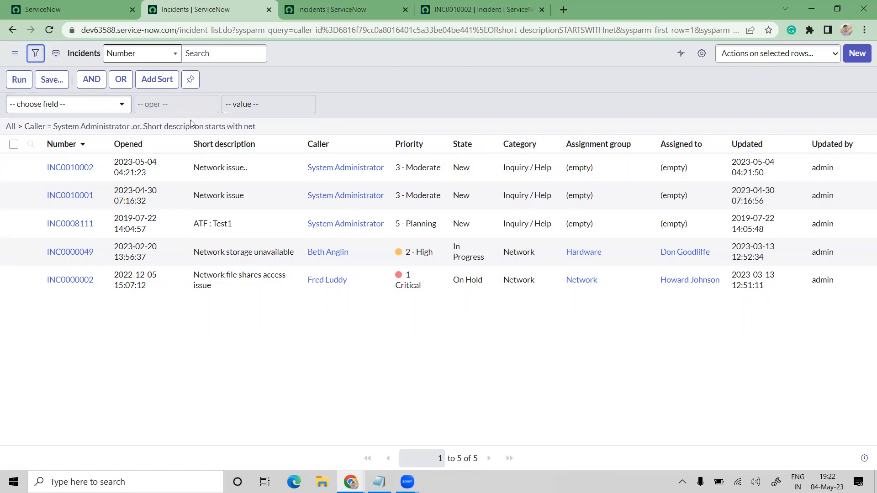
pyautogui.click(300, 344)
pyautogui.click(14, 55)
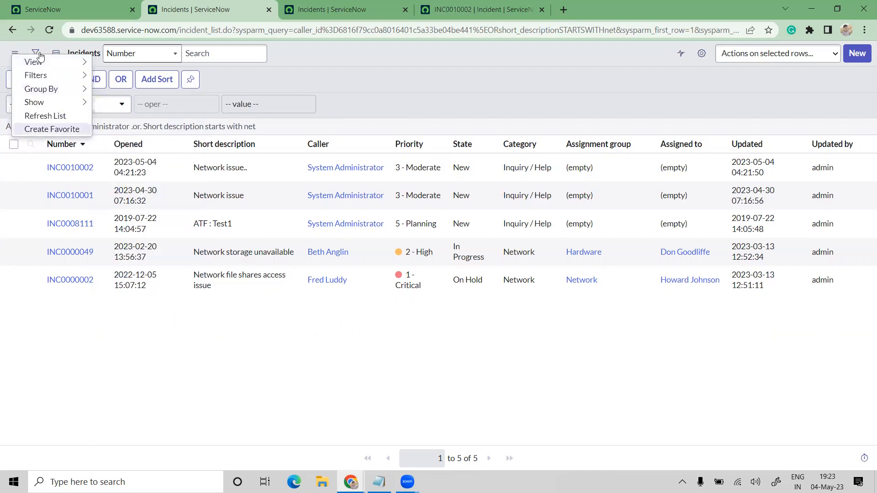
pyautogui.click(15, 128)
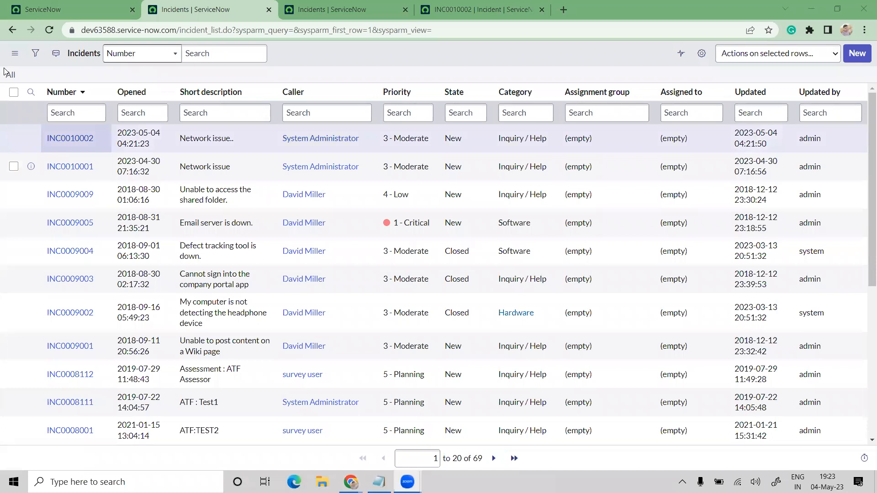
# - Review the available list views and open incident INC0009009 in a separate browser tab
pyautogui.click(14, 57)
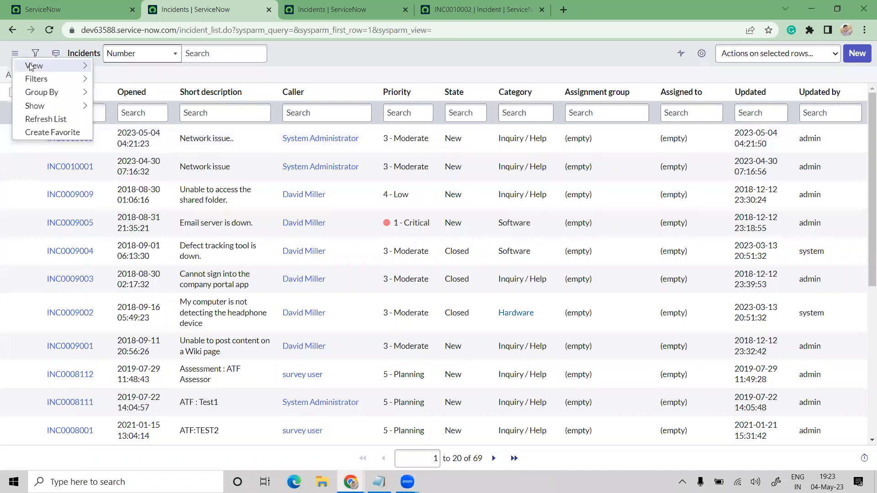
pyautogui.moveTo(30, 67)
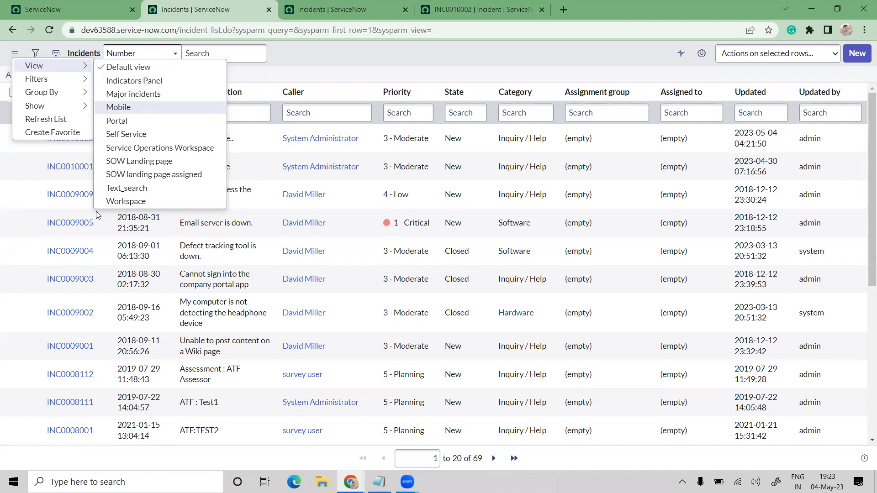
pyautogui.middleClick(81, 200)
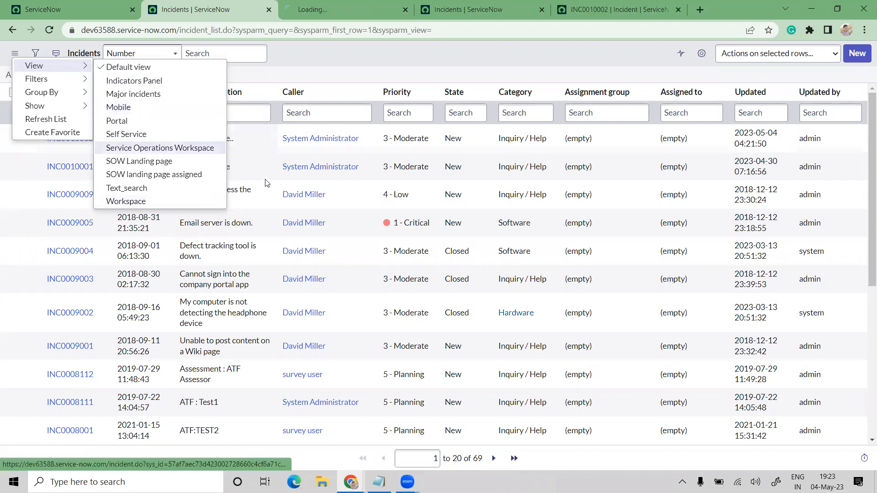
pyautogui.hotkey('ctrl', 'Tab')
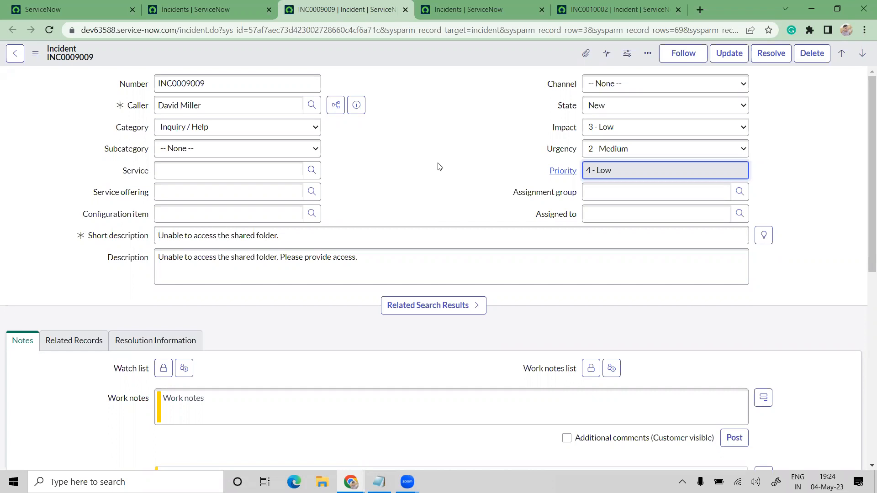
# - Examine the incident form's fields from Number to Subcategory, along with Priority and Assignment group
pyautogui.click(107, 87)
pyautogui.moveTo(109, 88); pyautogui.dragTo(145, 89)
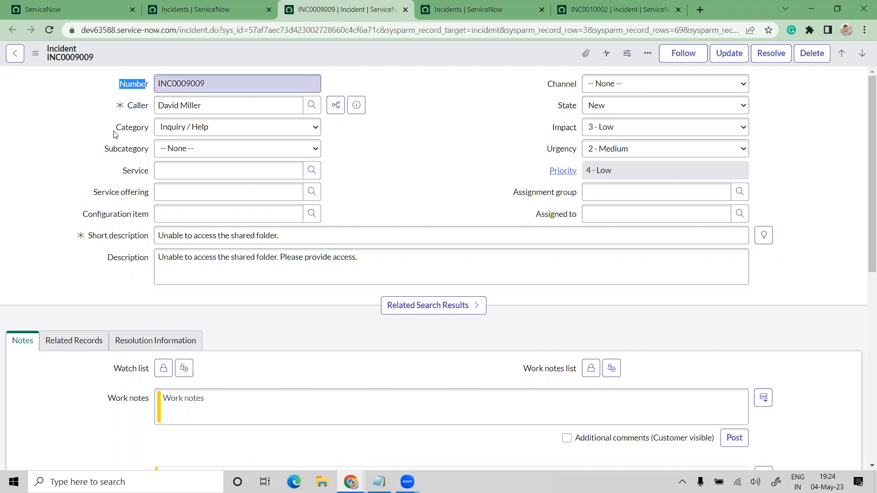
pyautogui.moveTo(103, 150); pyautogui.dragTo(136, 151)
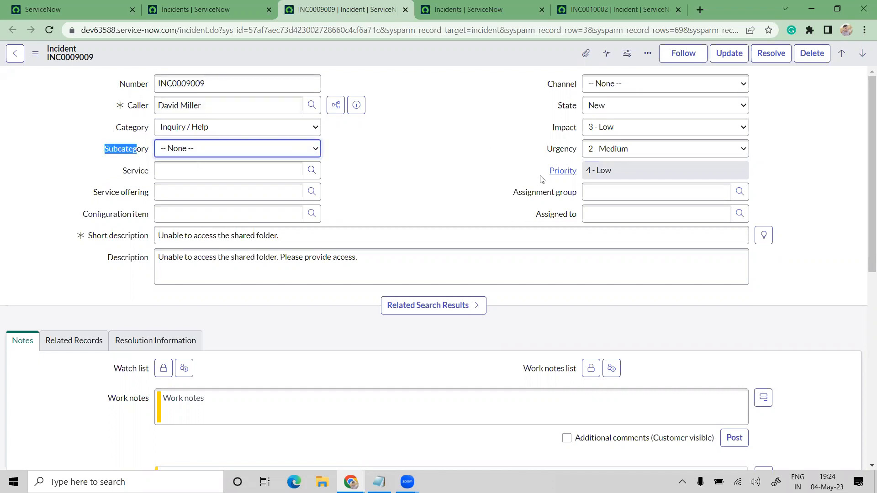
pyautogui.moveTo(579, 168); pyautogui.dragTo(549, 172)
pyautogui.click(588, 196)
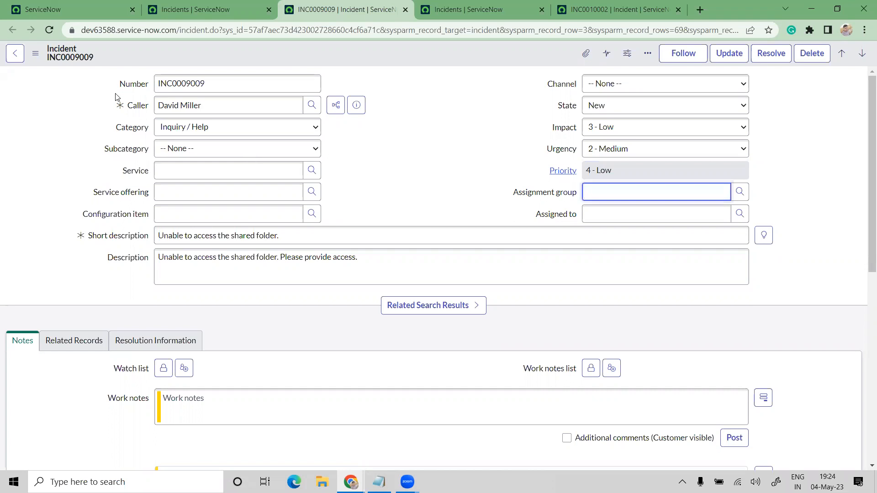
pyautogui.moveTo(146, 153); pyautogui.dragTo(118, 77)
pyautogui.click(118, 75)
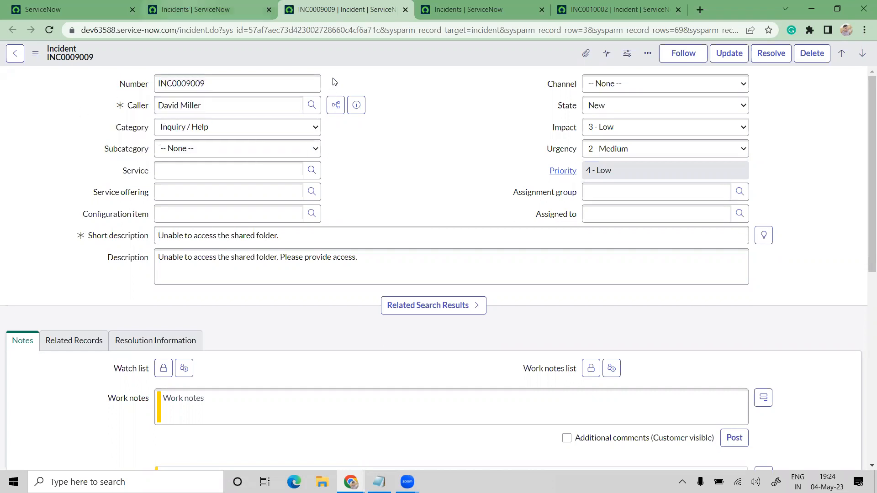
pyautogui.hotkey('ctrl', 'shift', 'Tab')
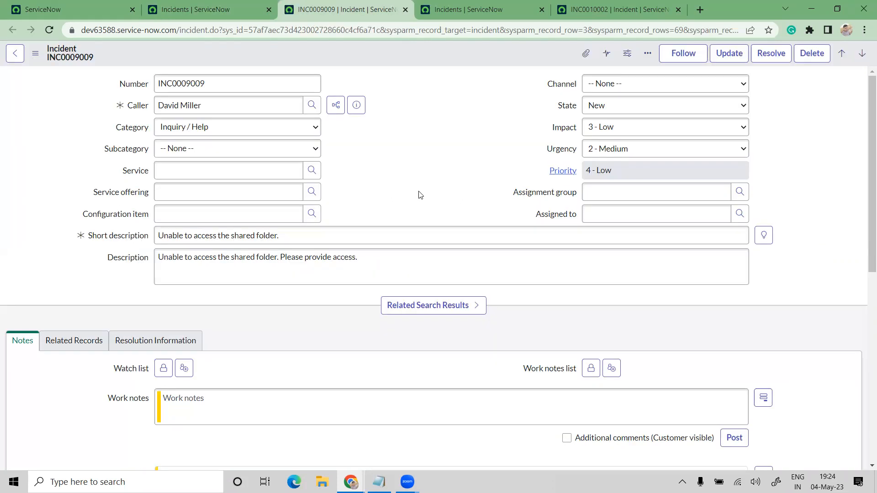
pyautogui.click(121, 87)
pyautogui.doubleClick(408, 132)
pyautogui.click(408, 132)
pyautogui.click(228, 86)
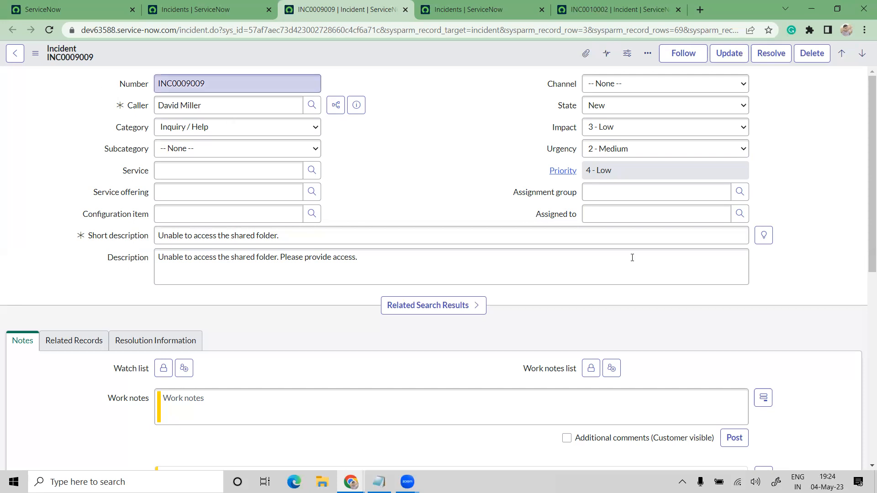
pyautogui.doubleClick(430, 150)
pyautogui.click(117, 98)
pyautogui.click(494, 196)
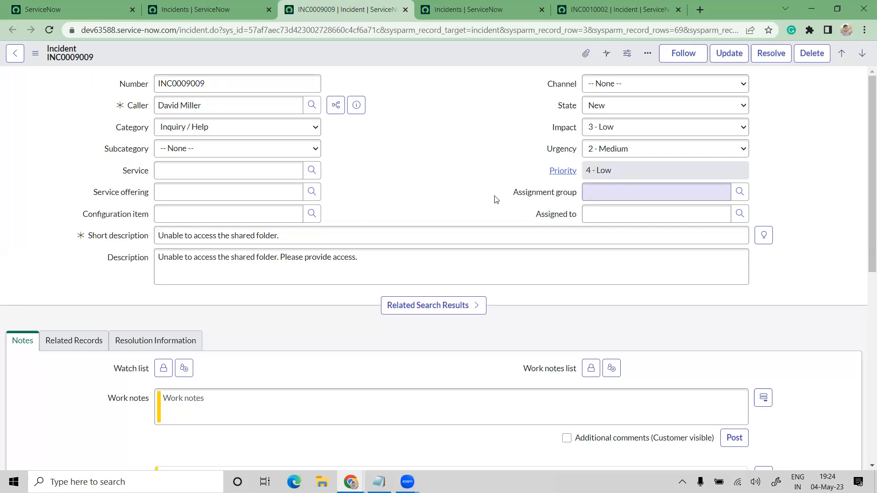
pyautogui.click(471, 178)
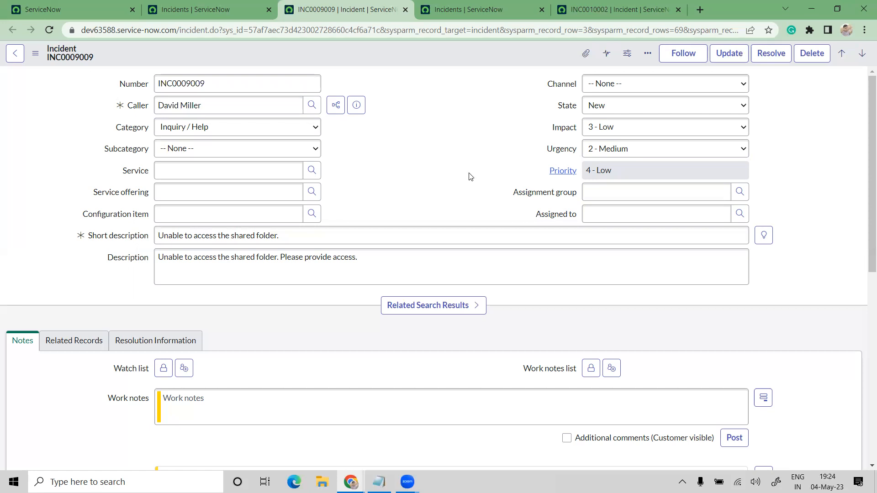
pyautogui.click(91, 83)
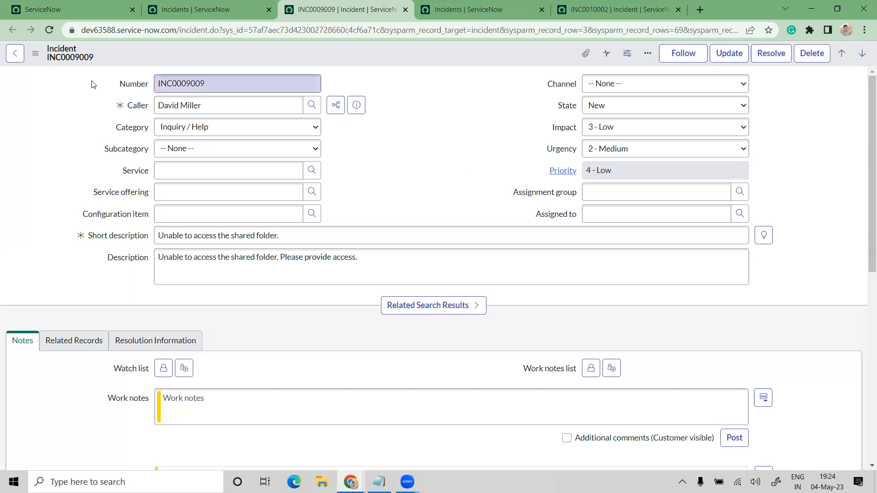
# - Switch the INC0009009 form to the Self Service view and return it to the Default view
pyautogui.click(34, 54)
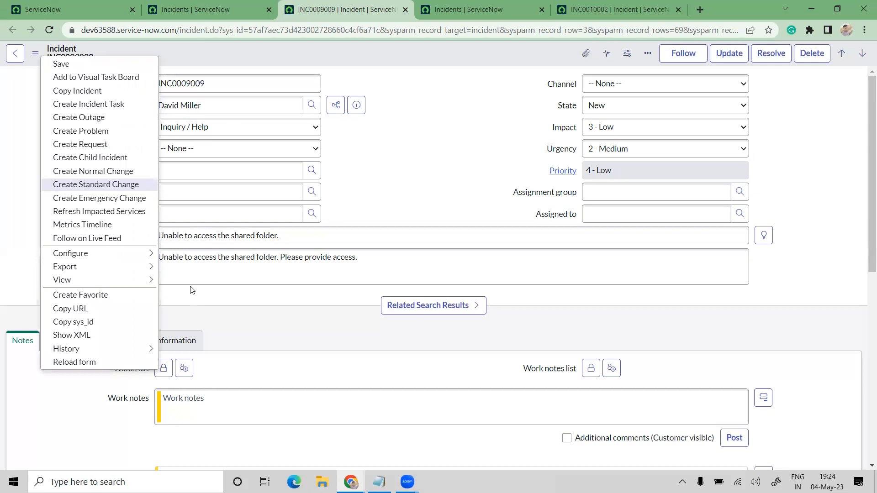
pyautogui.moveTo(87, 280)
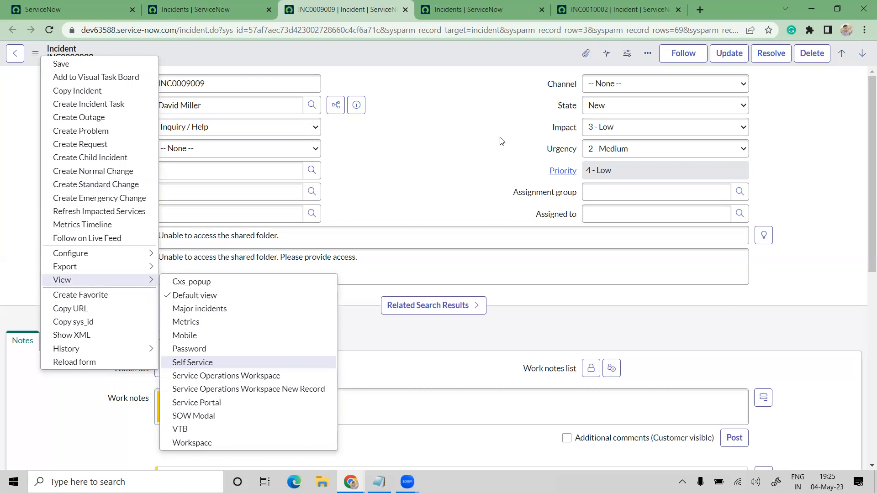
pyautogui.click(460, 129)
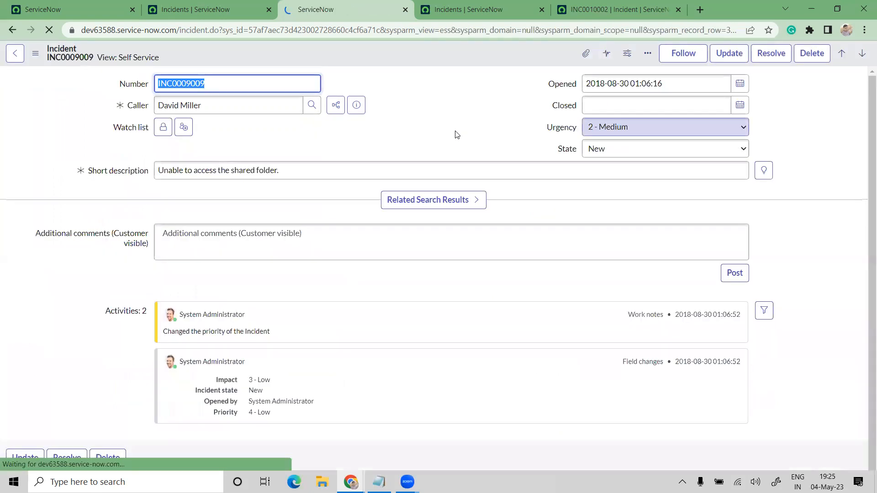
pyautogui.moveTo(180, 30); pyautogui.dragTo(211, 29)
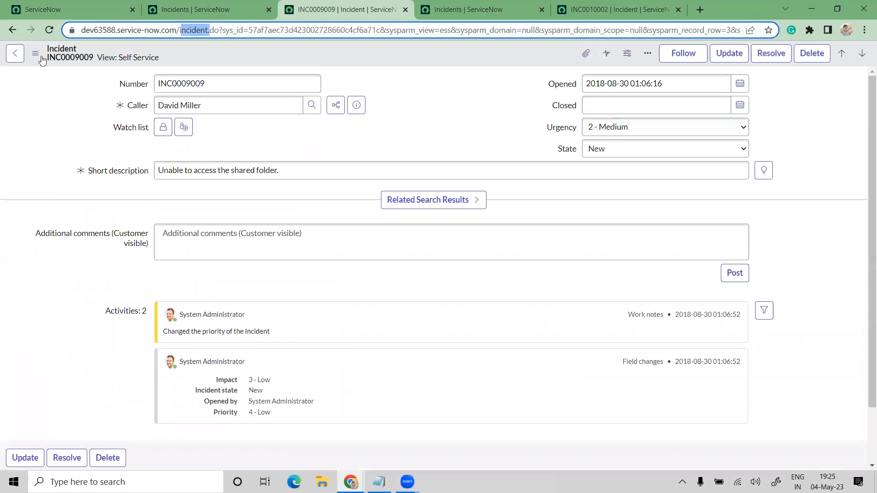
pyautogui.click(407, 126)
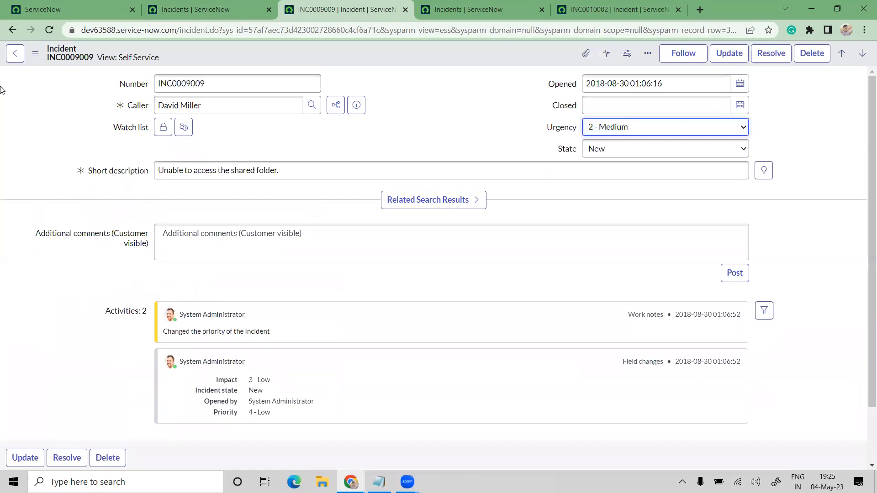
pyautogui.click(36, 54)
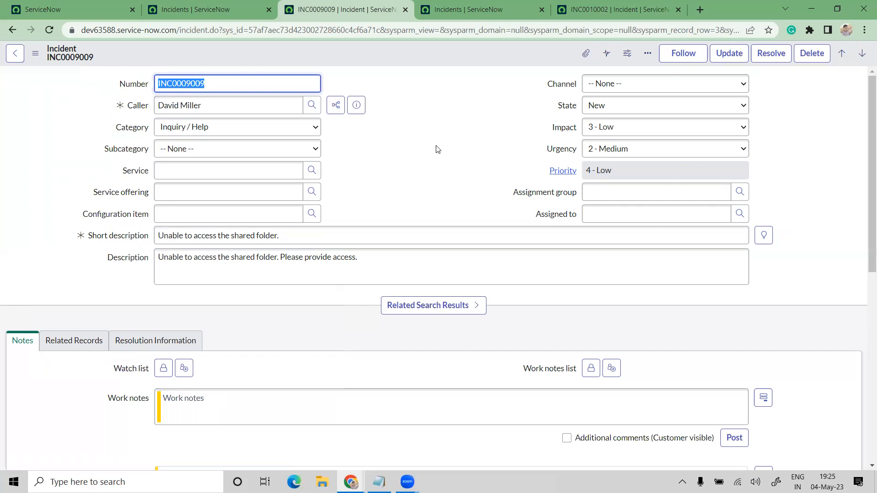
# - Apply the saved Incident Mobile filter to the Incidents list and expand its filter conditions
pyautogui.hotkey('ctrl', 'shift', 'Tab')
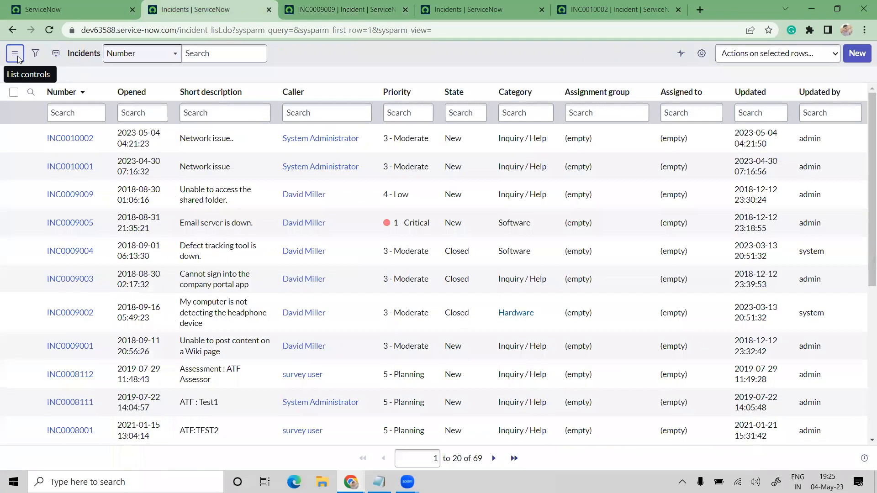
pyautogui.click(15, 53)
pyautogui.moveTo(50, 77)
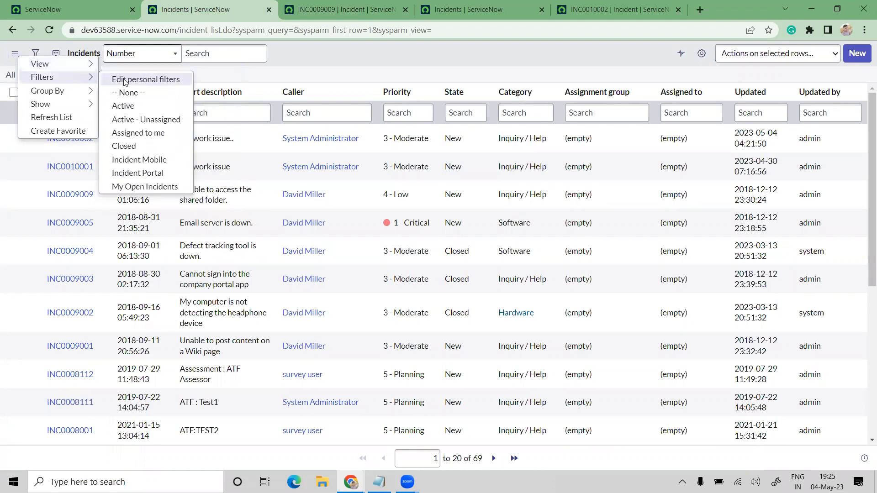
pyautogui.click(136, 160)
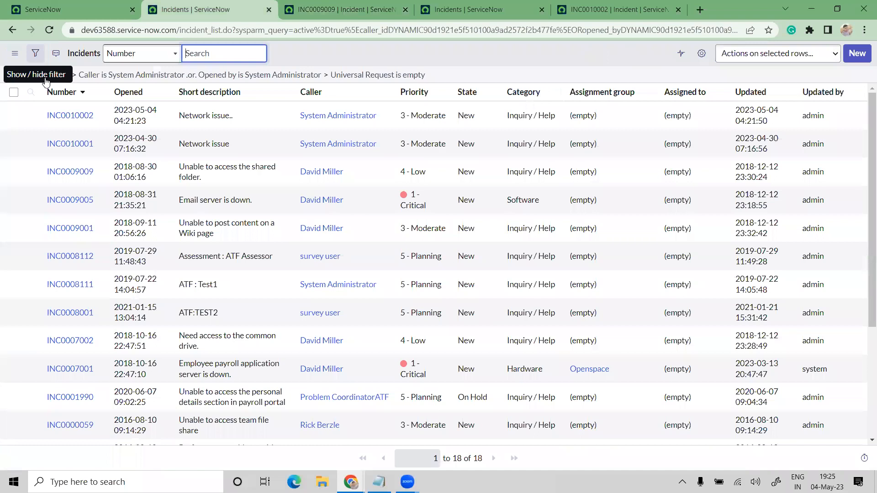
pyautogui.click(40, 55)
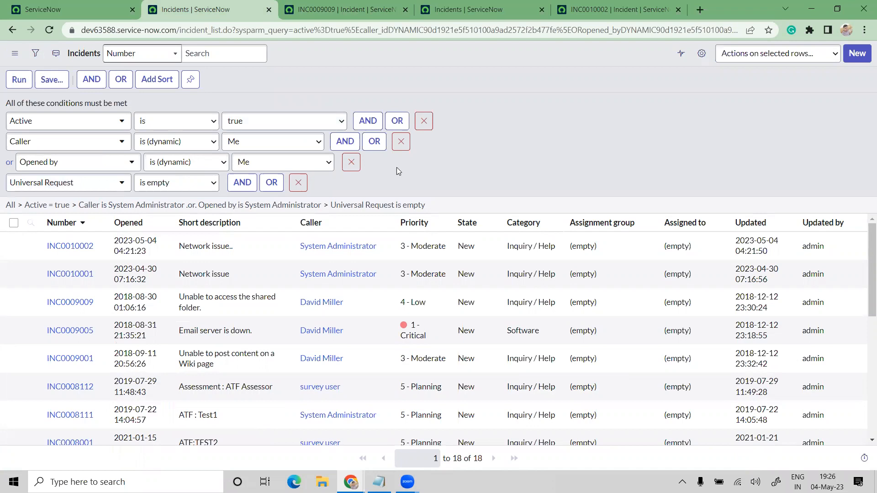
# - Review the list's Group By fields, Caller column options and rows-per-page choices, and collapse the condition builder
pyautogui.click(14, 55)
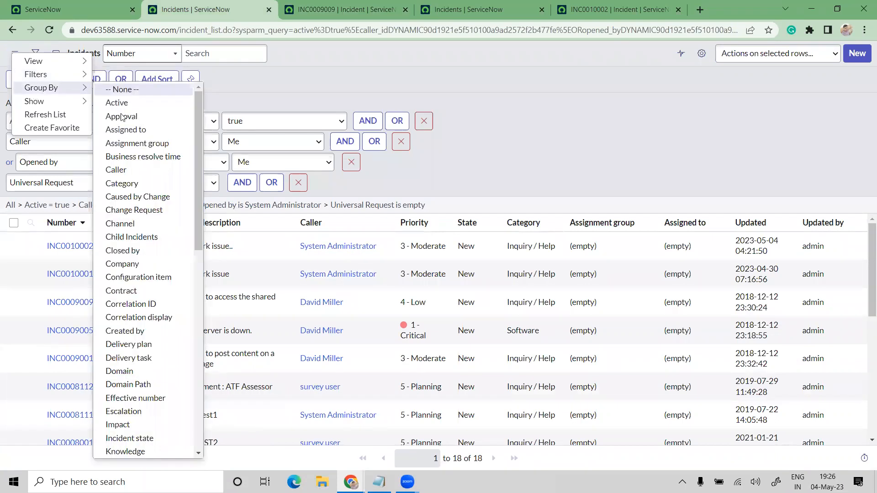
pyautogui.click(383, 223)
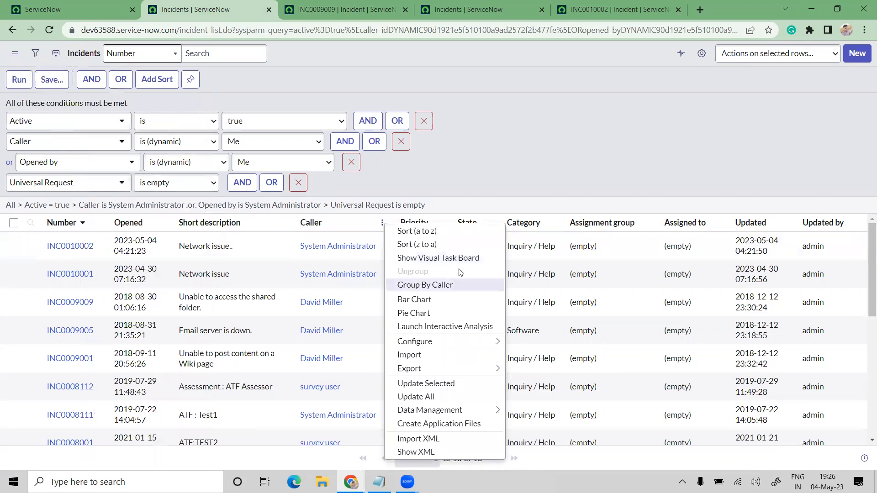
pyautogui.click(14, 54)
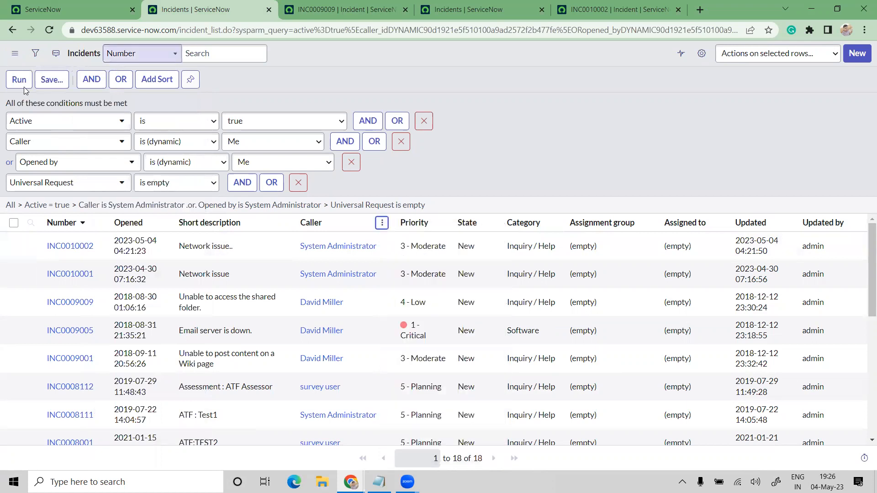
pyautogui.moveTo(32, 104)
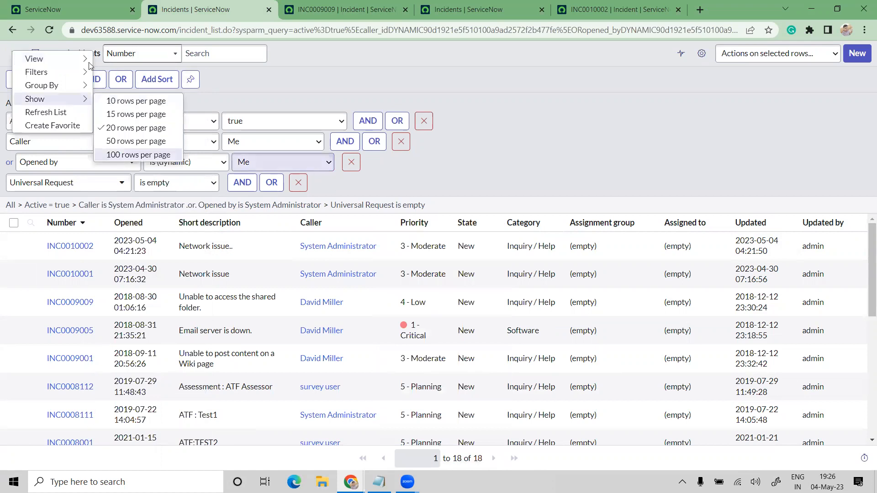
pyautogui.click(37, 55)
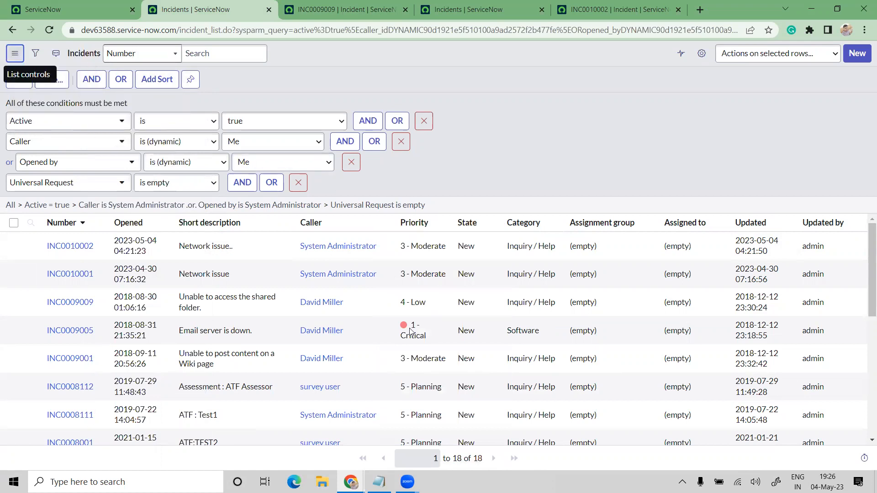
# - Look through the filtered incidents and remove the filter to list all incidents
pyautogui.scroll(-2, 472, 411)
pyautogui.scroll(-1, 472, 444)
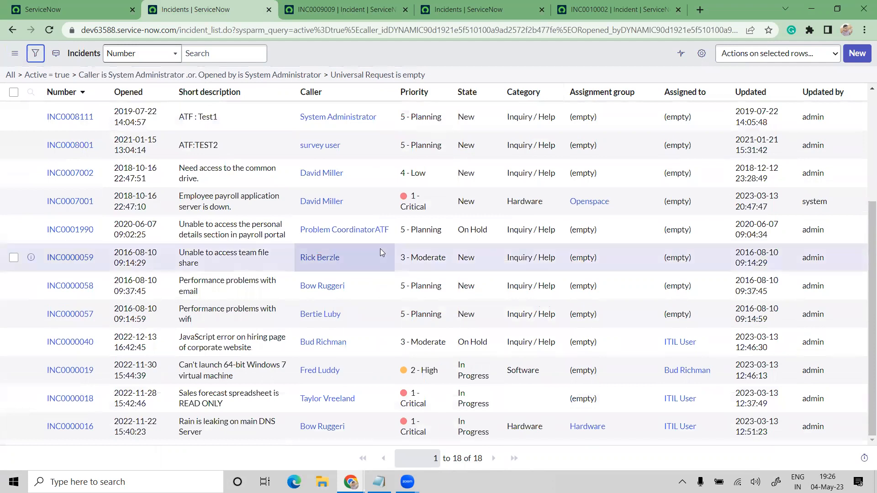
pyautogui.scroll(3, 379, 247)
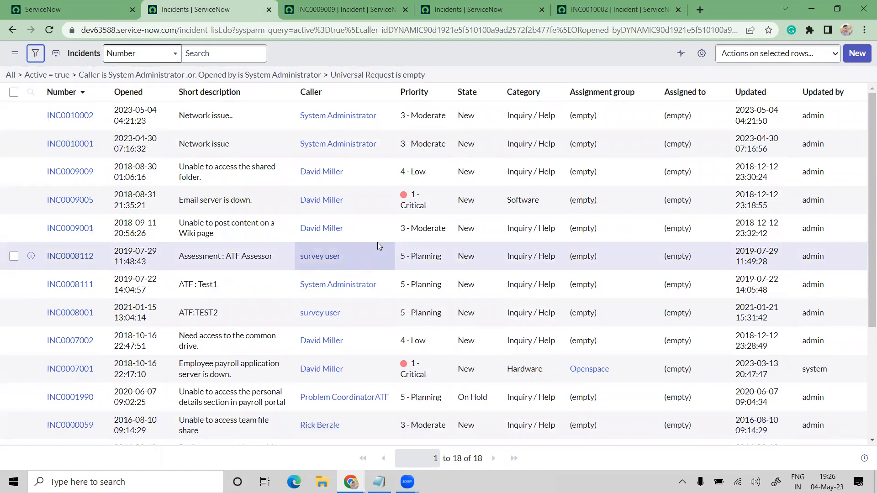
pyautogui.rightClick(303, 48)
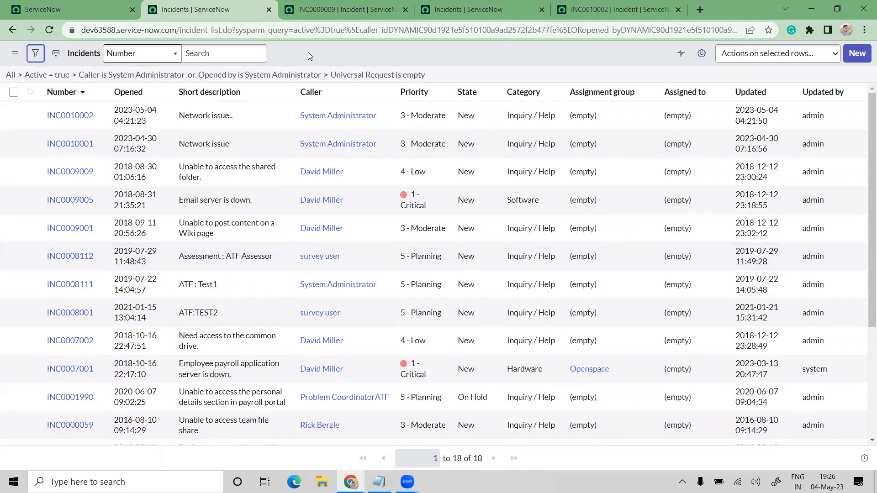
pyautogui.moveTo(320, 98)
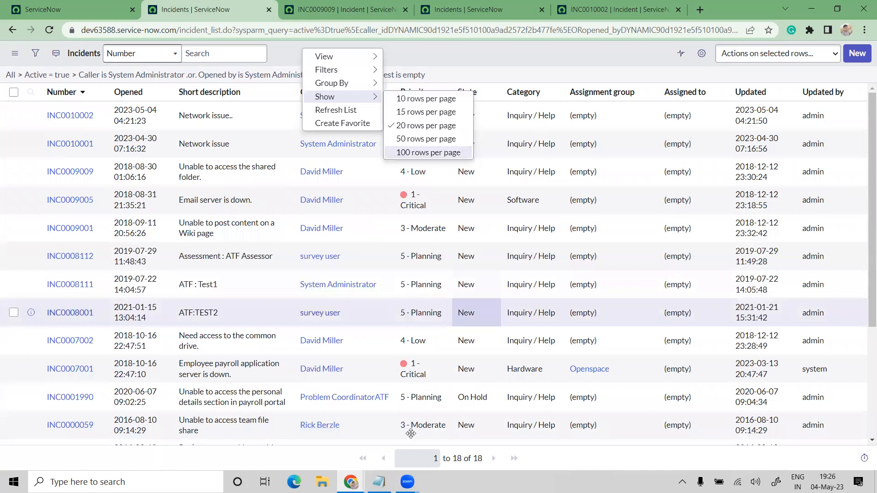
pyautogui.moveTo(465, 457); pyautogui.dragTo(432, 457)
pyautogui.click(10, 74)
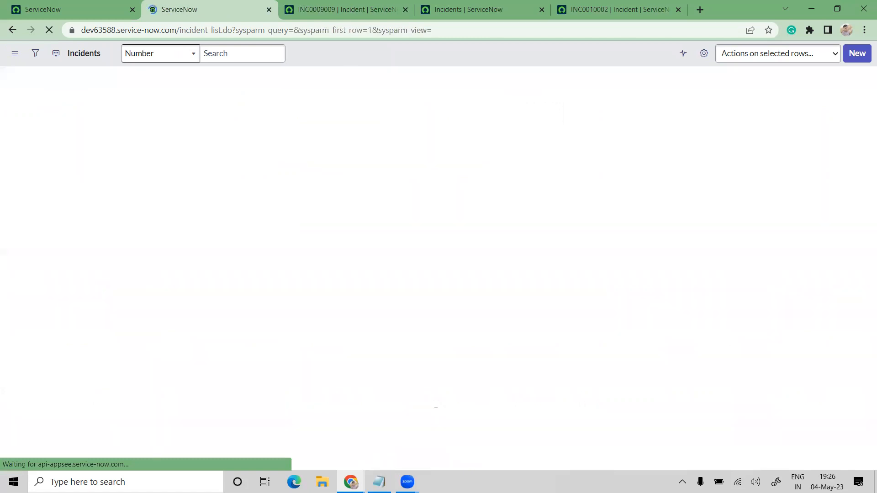
# - Set the incident list to show 50 rows per page and check the page range at its end
pyautogui.scroll(-5, 515, 372)
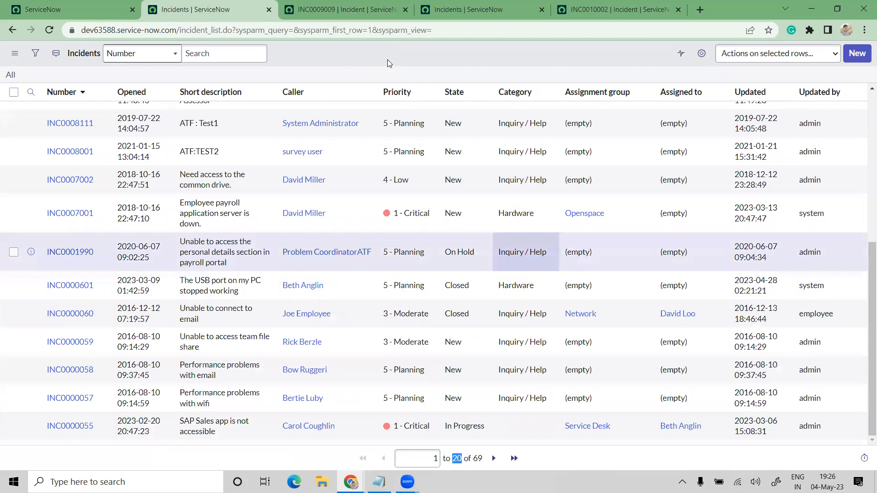
pyautogui.rightClick(385, 45)
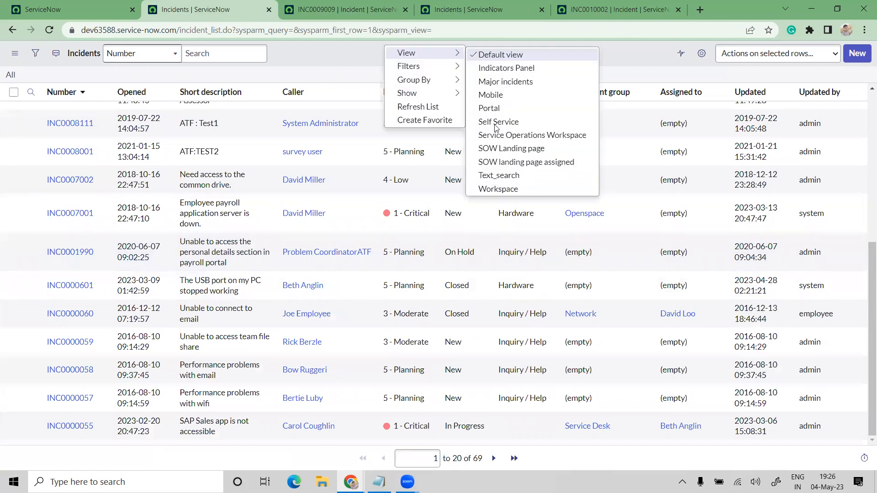
pyautogui.moveTo(427, 93)
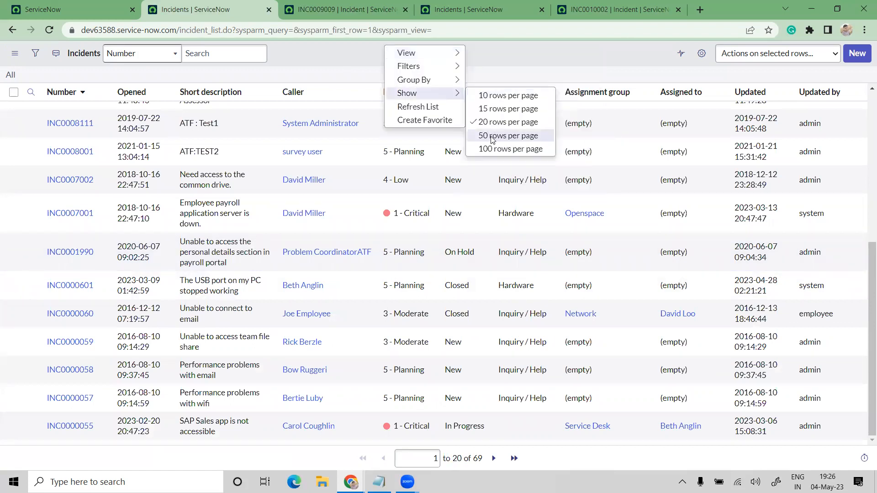
pyautogui.click(494, 138)
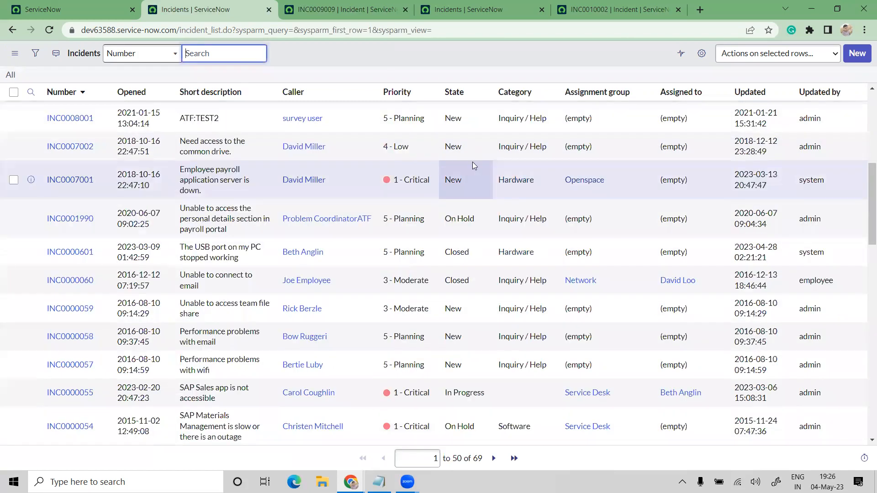
pyautogui.scroll(-10, 476, 169)
pyautogui.scroll(-2, 472, 447)
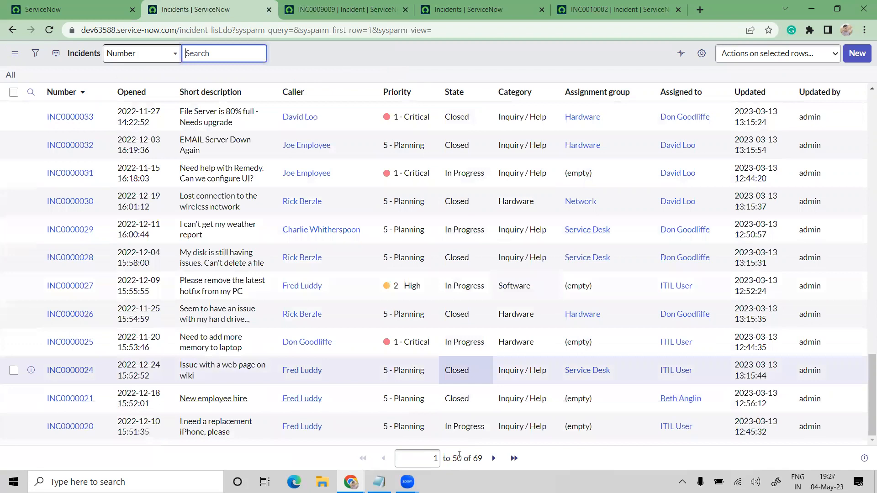
pyautogui.moveTo(442, 456); pyautogui.dragTo(463, 457)
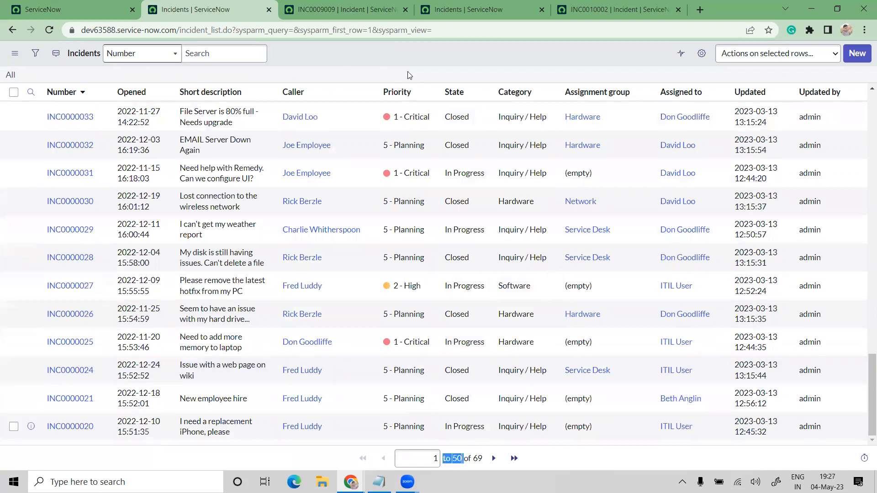
# - Increase the incident list to 100 rows per page and view its last records
pyautogui.rightClick(413, 52)
pyautogui.moveTo(428, 86)
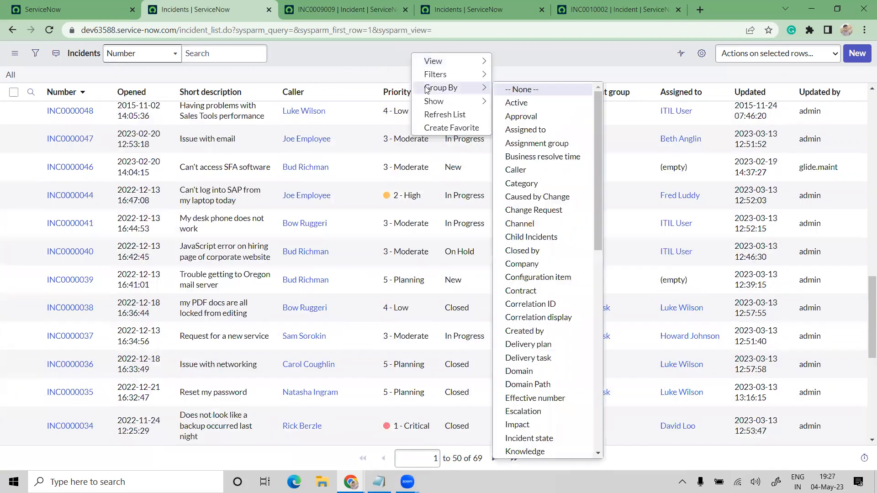
pyautogui.moveTo(435, 101)
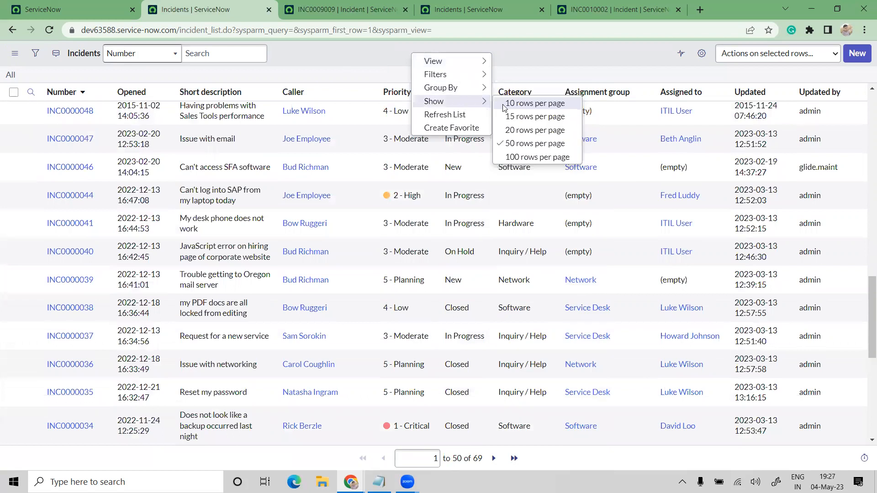
pyautogui.click(303, 139)
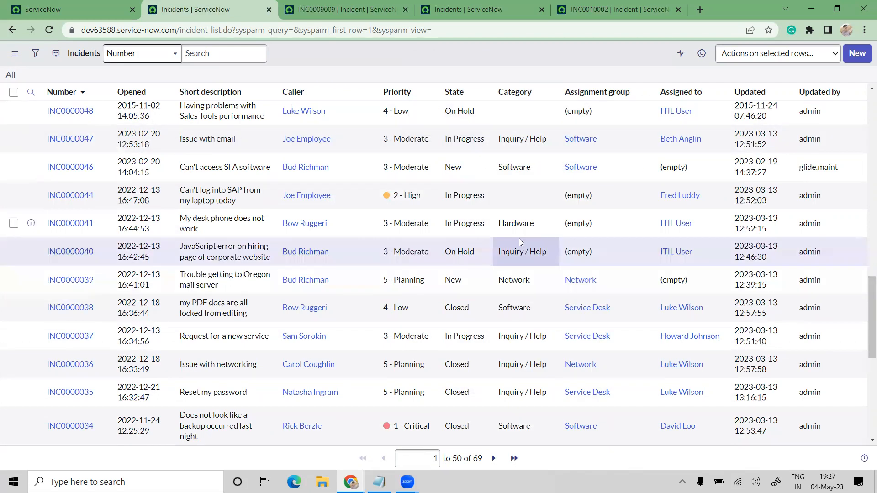
pyautogui.scroll(-3, 524, 250)
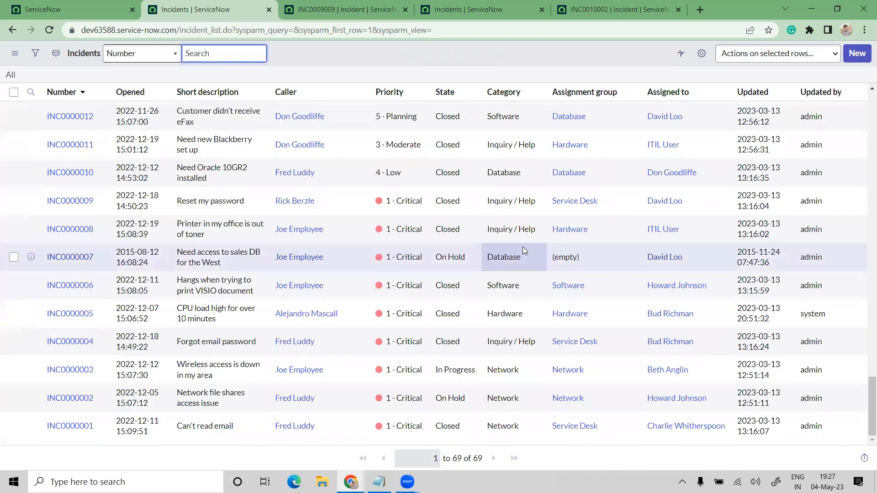
# - Set the incident list to show 20 rows per page
pyautogui.scroll(10, 523, 247)
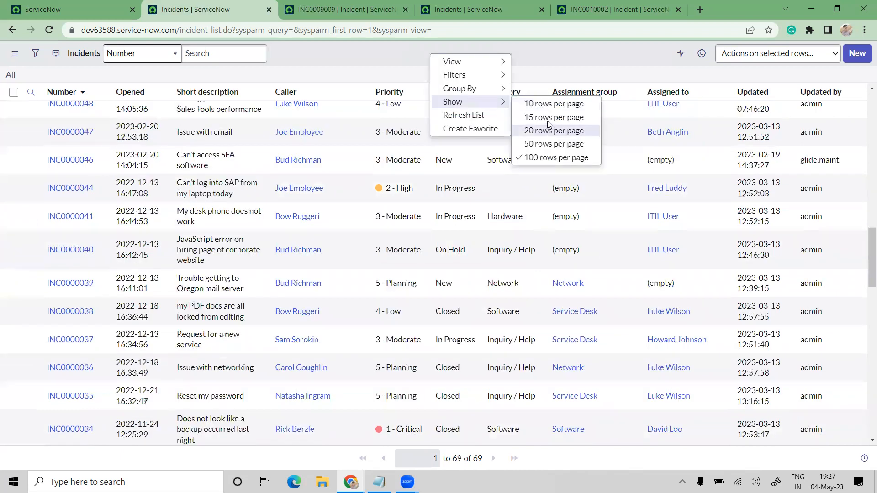
pyautogui.click(547, 120)
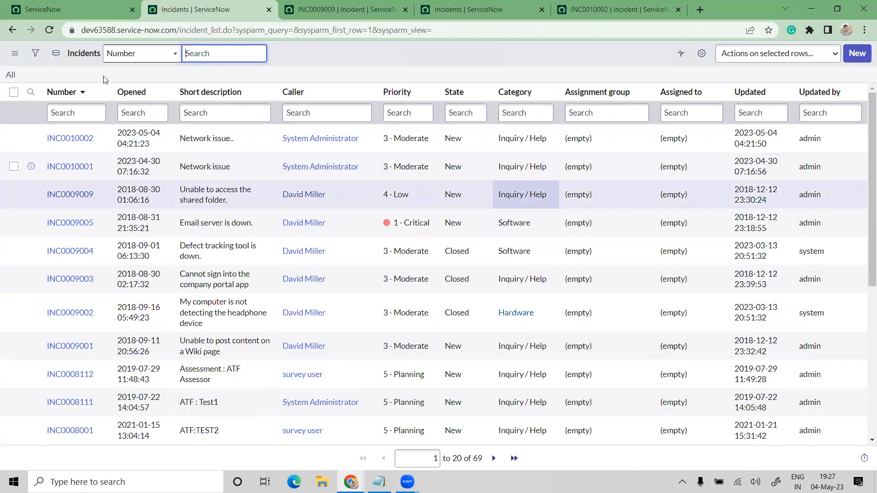
# - Review the saved filters available for the incident list
pyautogui.click(38, 48)
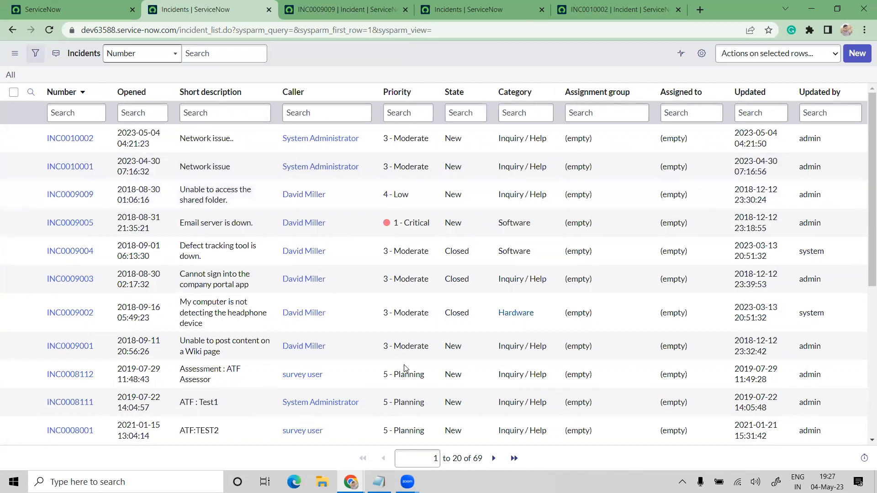
pyautogui.click(16, 55)
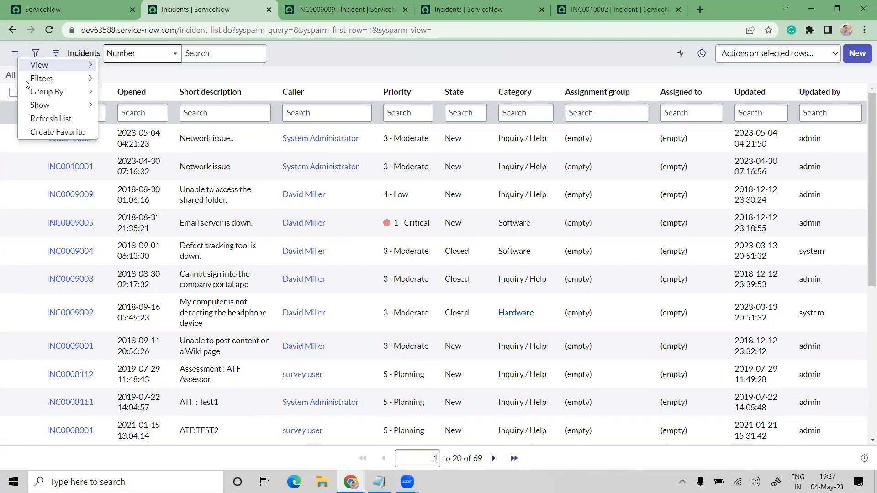
pyautogui.moveTo(26, 84)
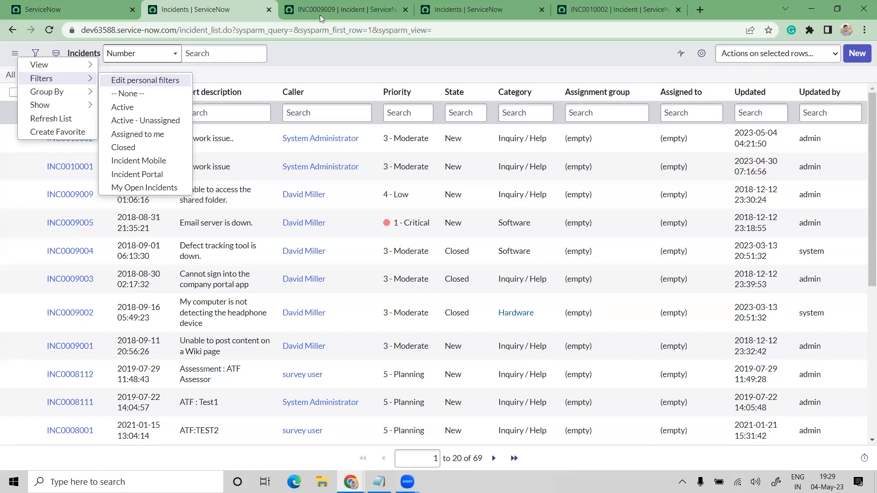
# - Refresh the incident list through its list-level context options
pyautogui.moveTo(46, 92)
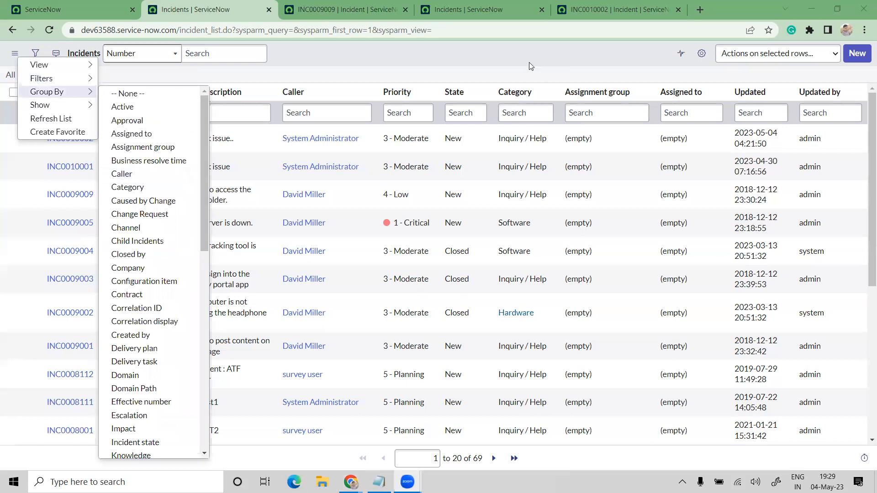
pyautogui.click(15, 53)
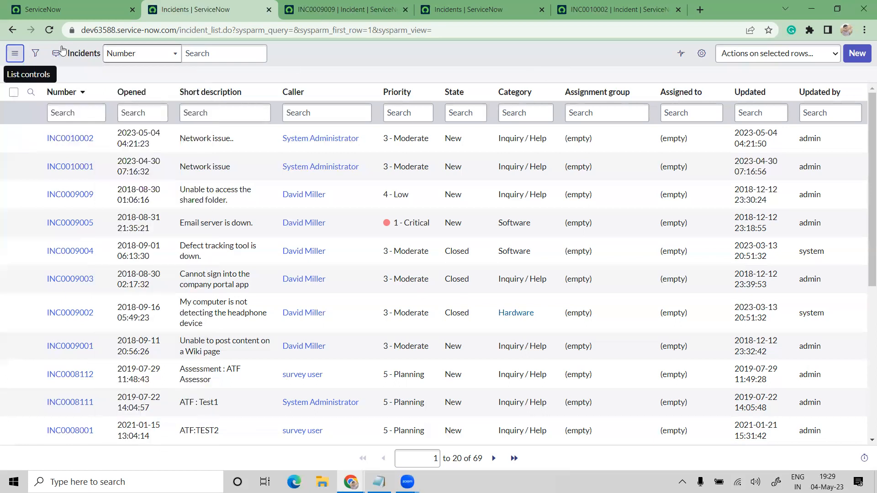
pyautogui.press('Return')
pyautogui.rightClick(382, 54)
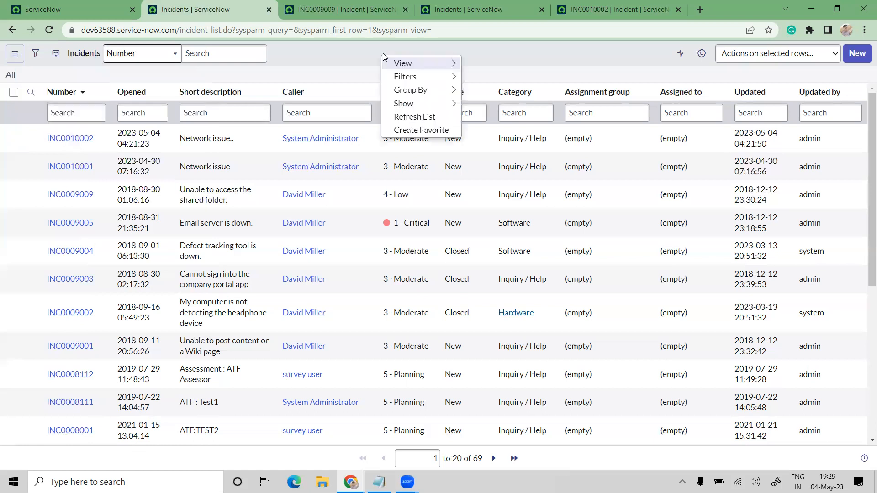
pyautogui.click(414, 118)
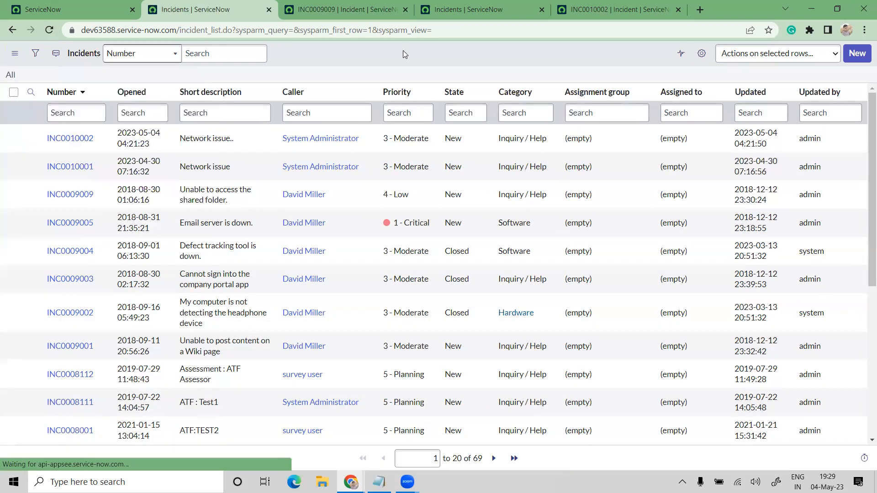
# - Add the Self-Service Business Applications module to the favorites from the application navigator
pyautogui.rightClick(403, 51)
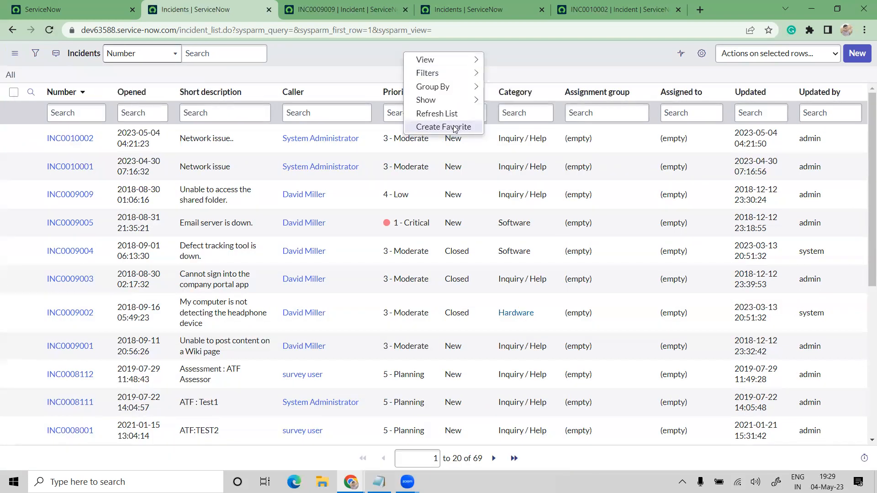
pyautogui.click(93, 3)
pyautogui.click(122, 60)
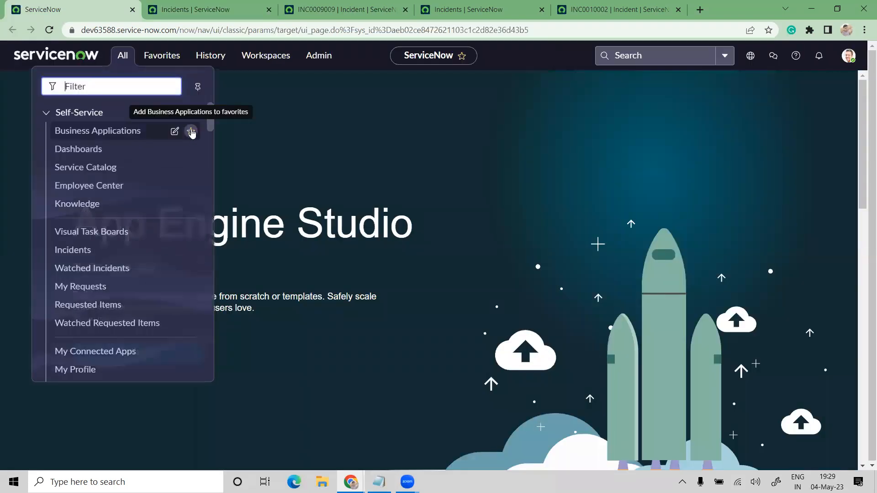
pyautogui.click(191, 131)
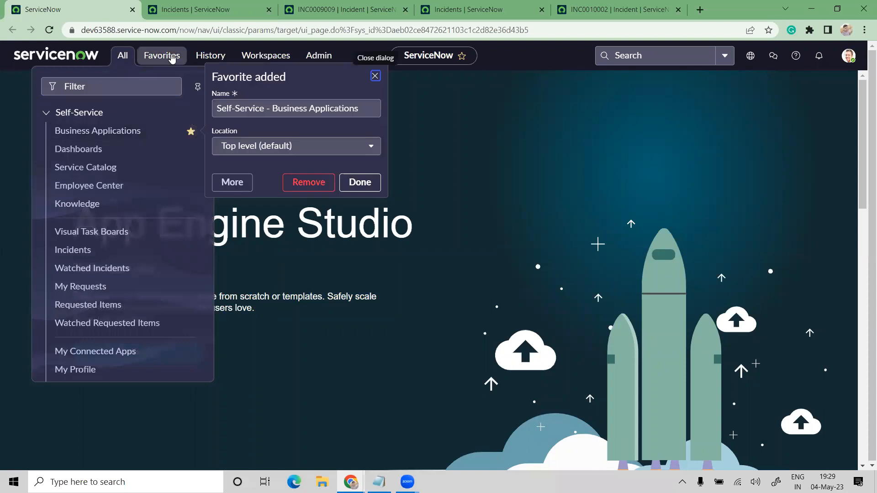
# - Remove the Self-Service - Business Applications entry from the favorites
pyautogui.click(171, 58)
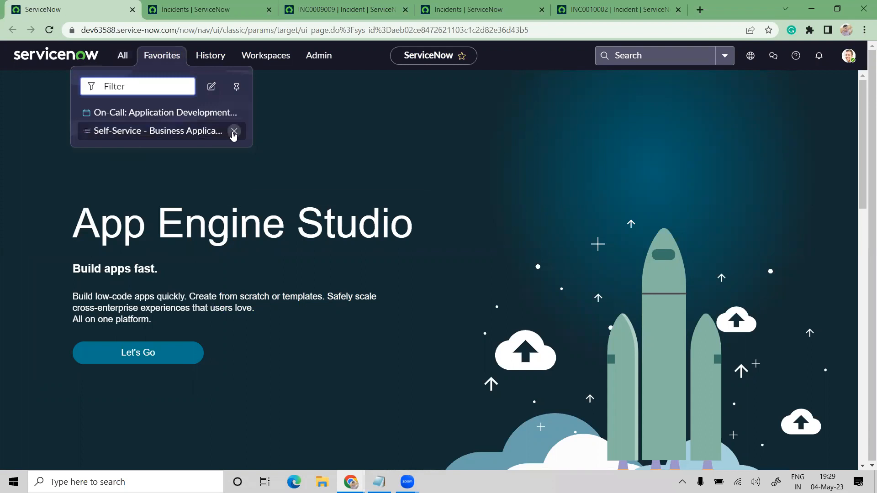
pyautogui.click(234, 132)
pyautogui.click(391, 173)
# - Create a favorite named Incidents for the incident list, using the group-of-people icon
pyautogui.click(465, 8)
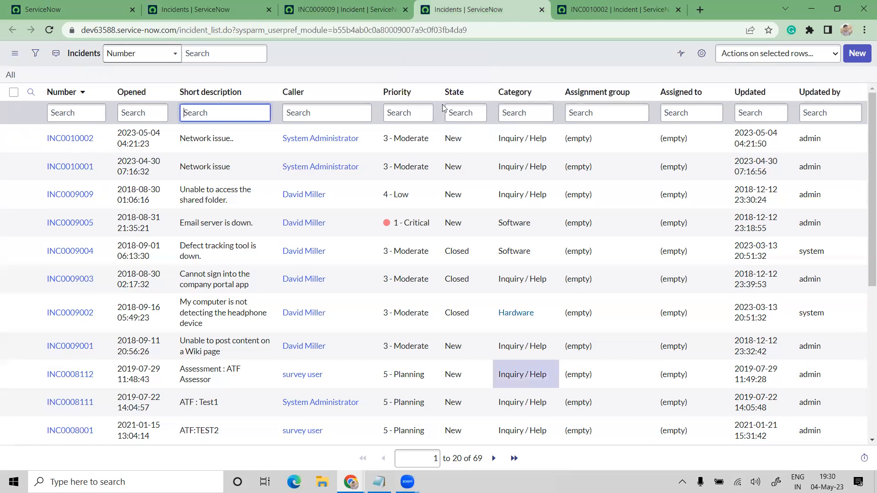
pyautogui.rightClick(373, 55)
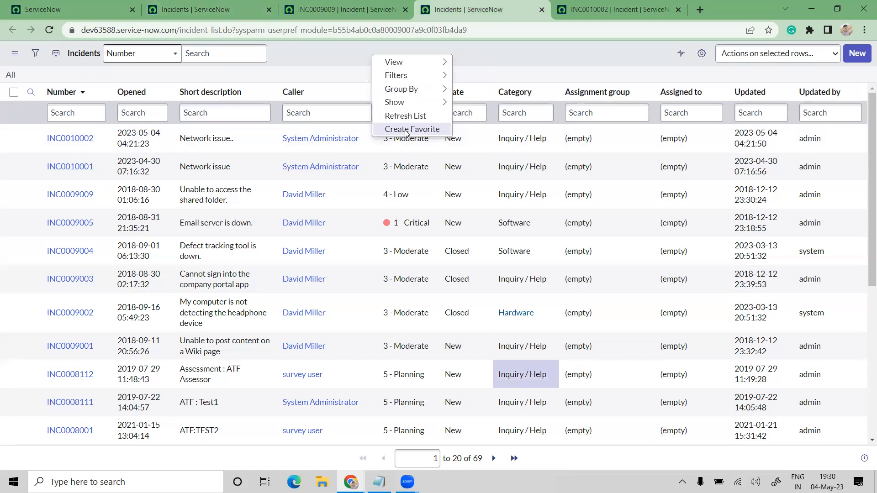
pyautogui.click(406, 130)
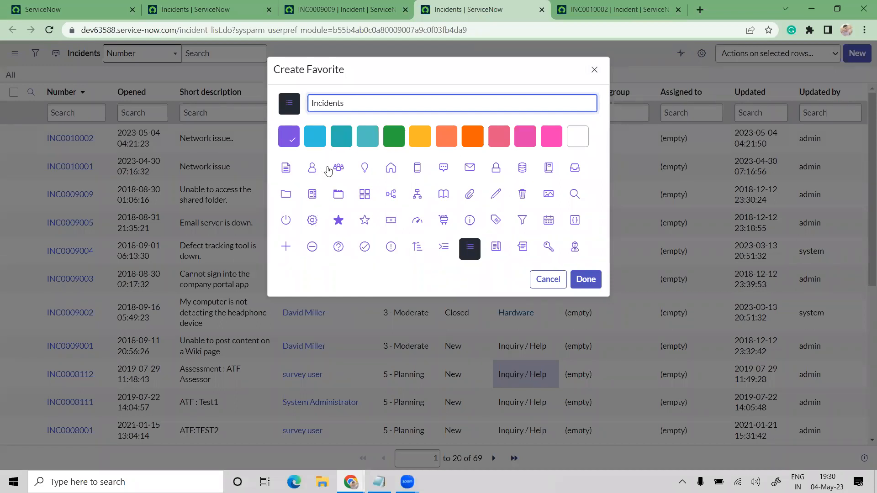
pyautogui.click(339, 170)
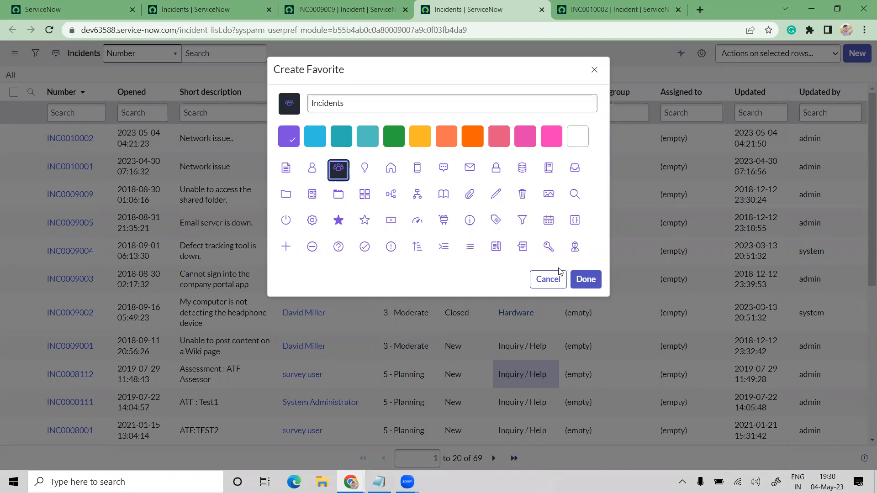
pyautogui.click(582, 284)
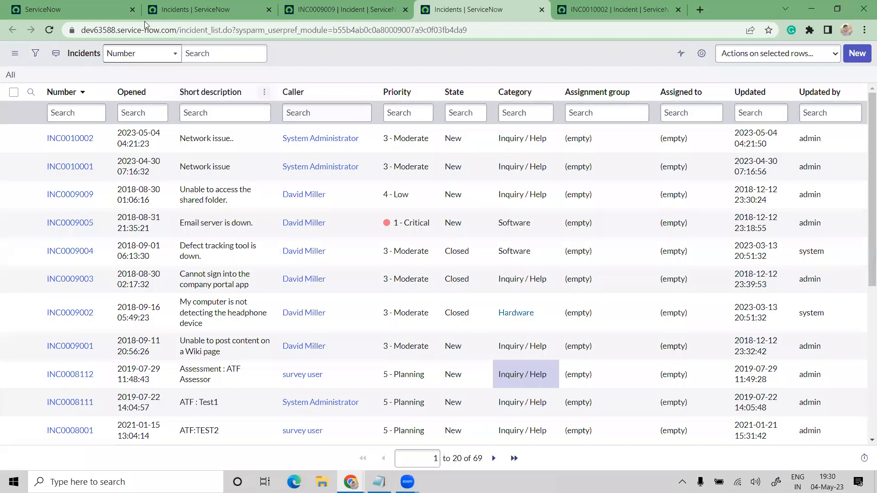
# - Reload the ServiceNow home page and check the favorites for the Incidents entry
pyautogui.click(145, 18)
pyautogui.click(120, 13)
pyautogui.click(130, 59)
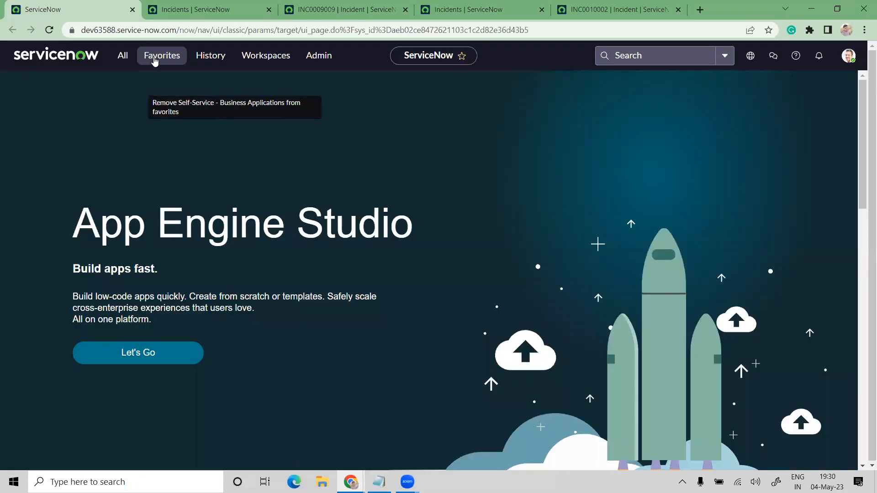
pyautogui.click(162, 55)
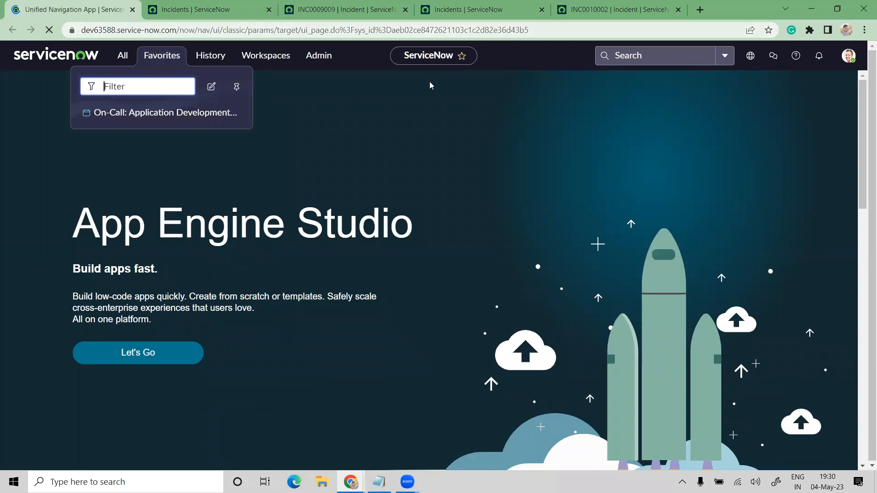
pyautogui.click(470, 10)
pyautogui.rightClick(342, 56)
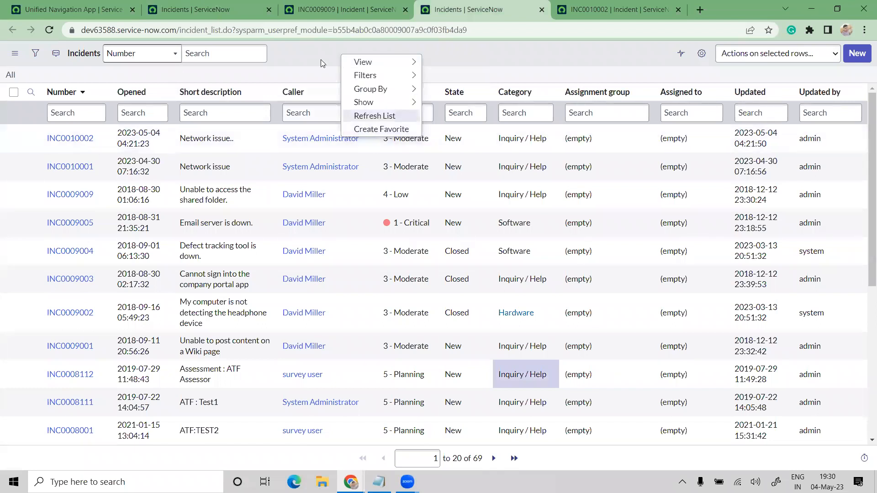
pyautogui.click(192, 10)
pyautogui.click(34, 4)
pyautogui.click(46, 28)
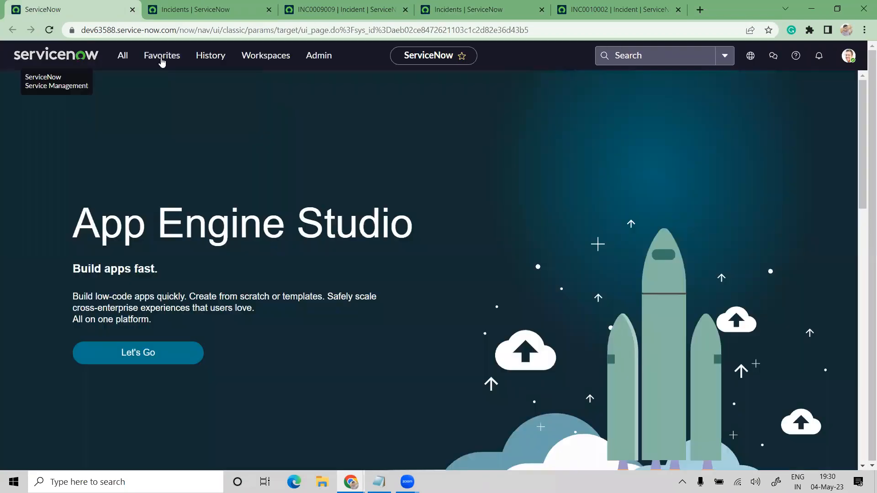
pyautogui.click(157, 58)
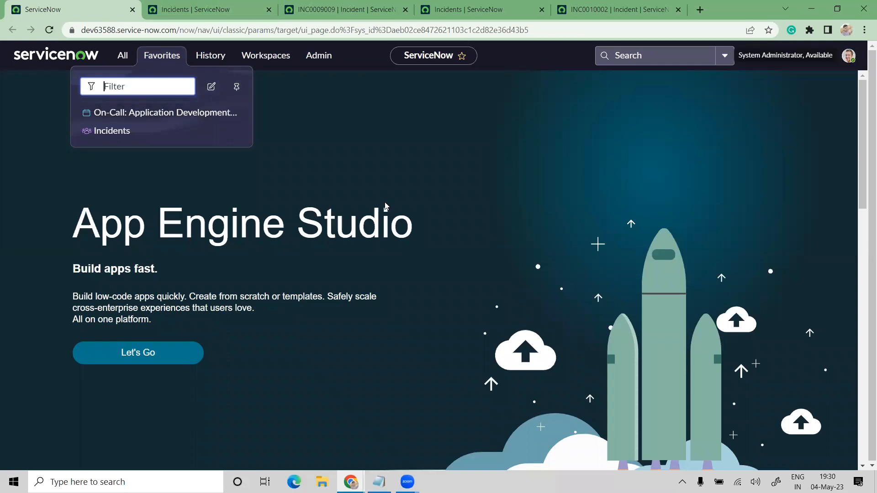
# - Return to the incident list and review its list-level context options, including the fields available for grouping
pyautogui.click(350, 5)
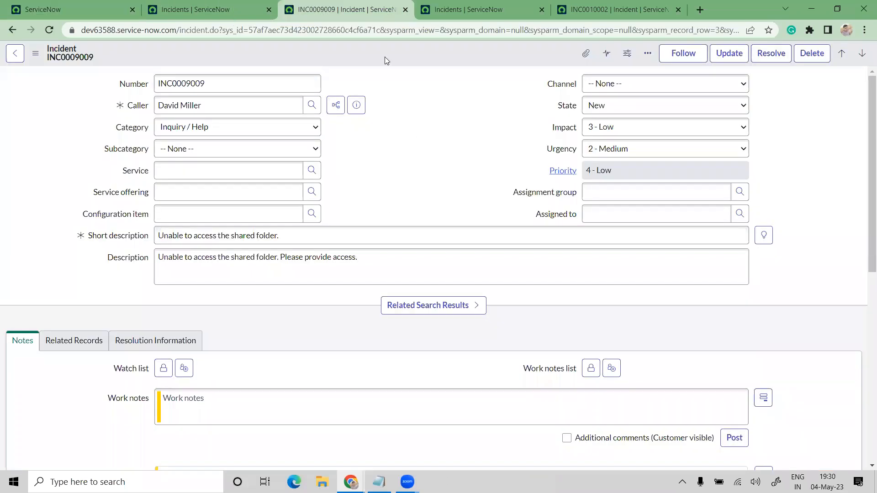
pyautogui.hotkey('ctrl', 'shift', 'Tab')
pyautogui.rightClick(385, 55)
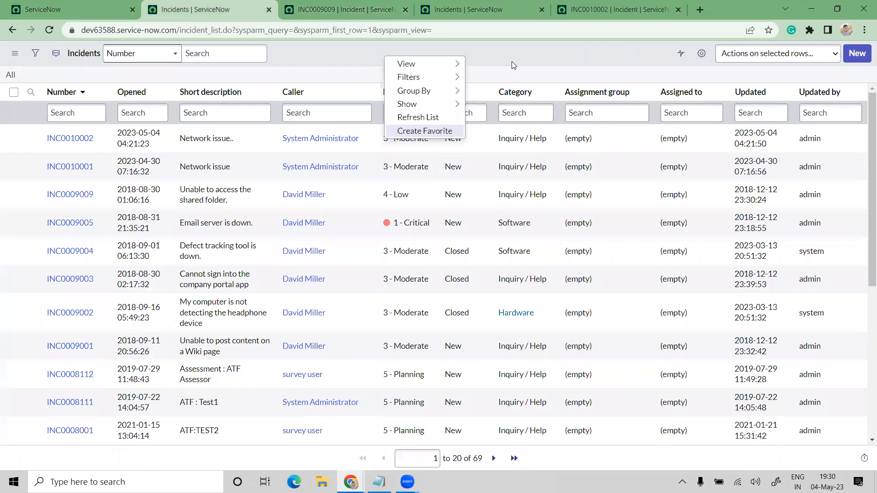
pyautogui.moveTo(414, 90)
pyautogui.click(416, 47)
pyautogui.rightClick(416, 48)
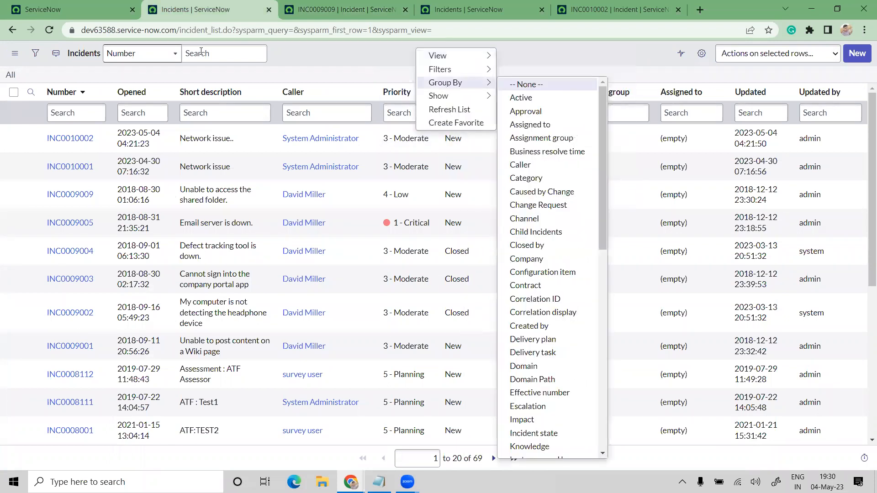
# - Set the incident list search field to Short description, search for "net" and look through the matching records
pyautogui.click(70, 53)
pyautogui.moveTo(70, 54); pyautogui.dragTo(115, 55)
pyautogui.click(128, 59)
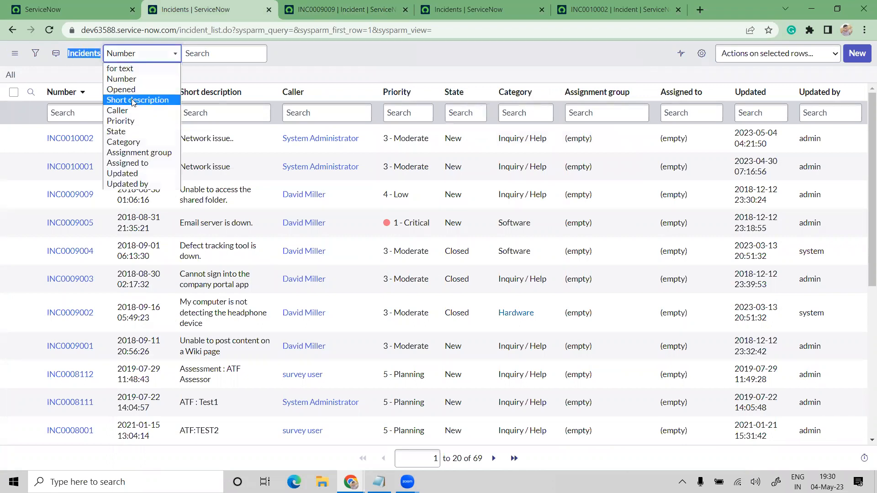
pyautogui.press('Return')
pyautogui.click(192, 53)
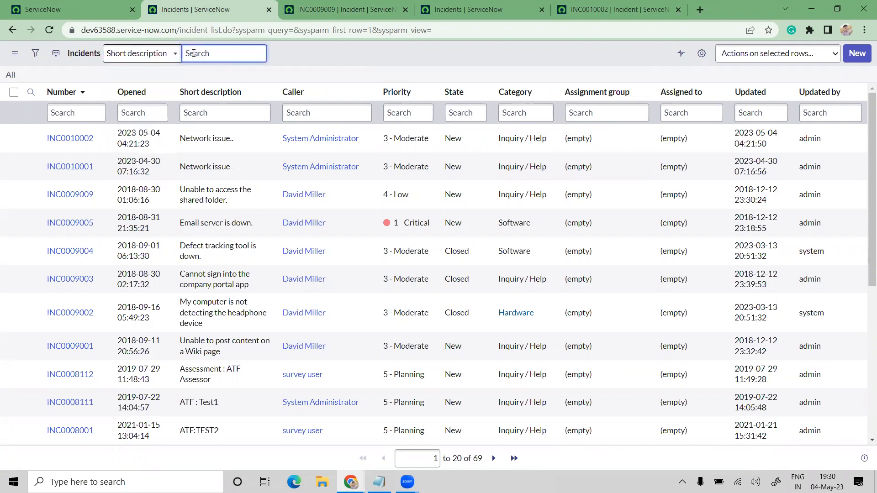
pyautogui.write('n')
pyautogui.press('Return')
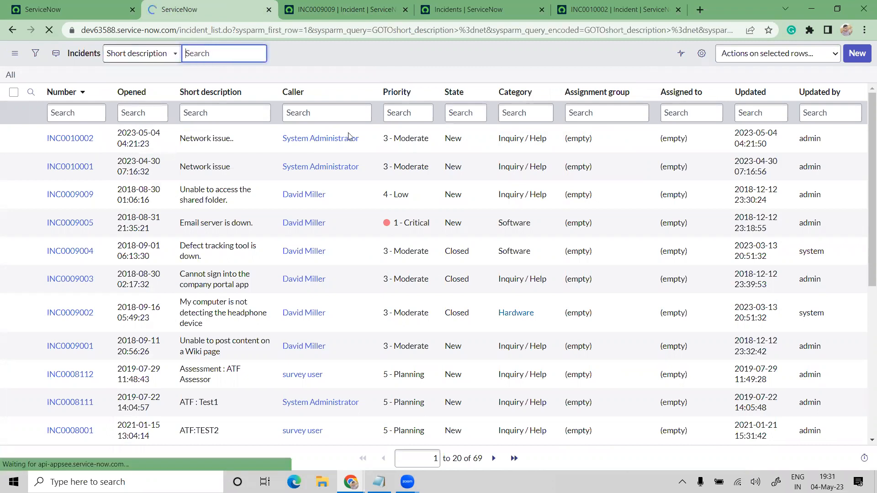
pyautogui.scroll(-5, 412, 310)
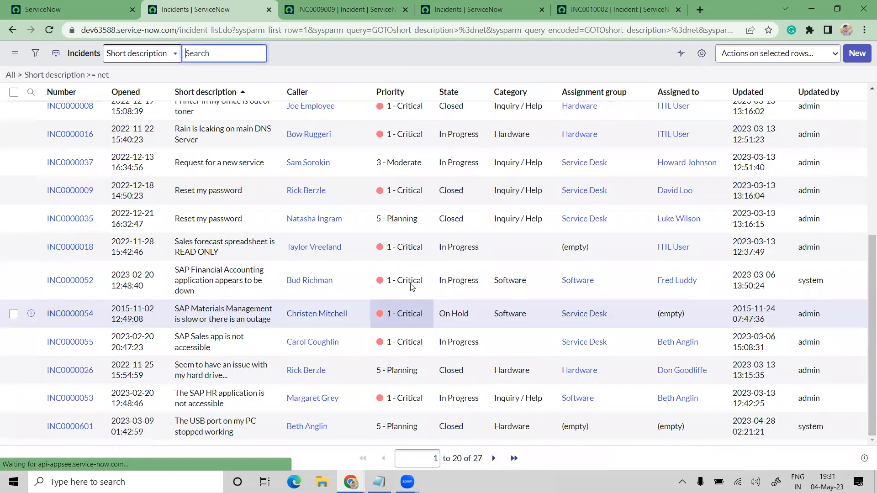
pyautogui.scroll(5, 413, 287)
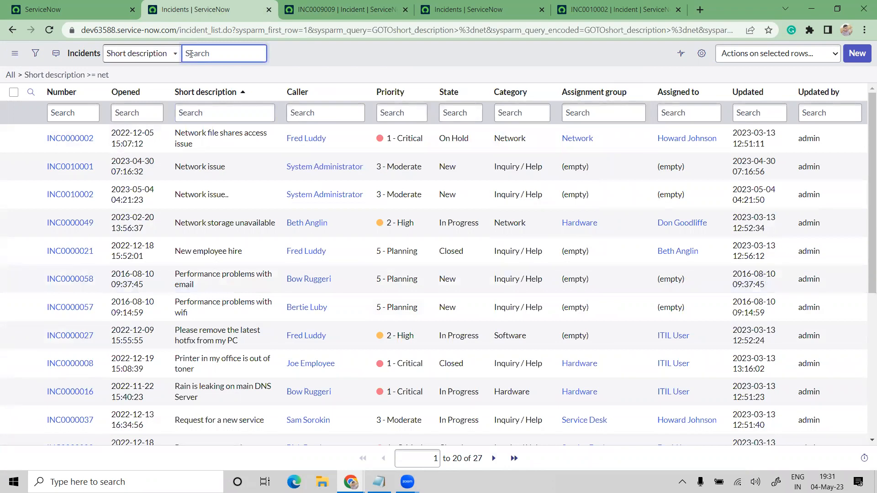
# - Filter the Short description column by "Net" and clear the filter to show all incidents
pyautogui.click(216, 114)
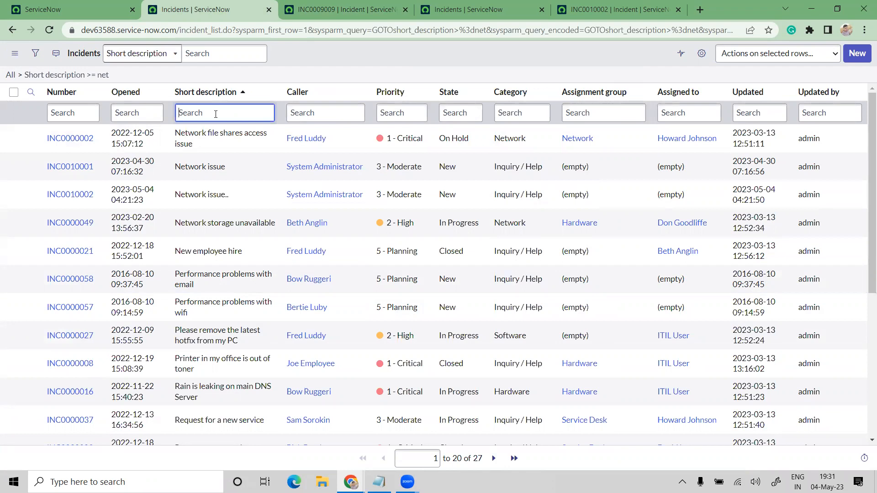
pyautogui.write('Net')
pyautogui.press('Return')
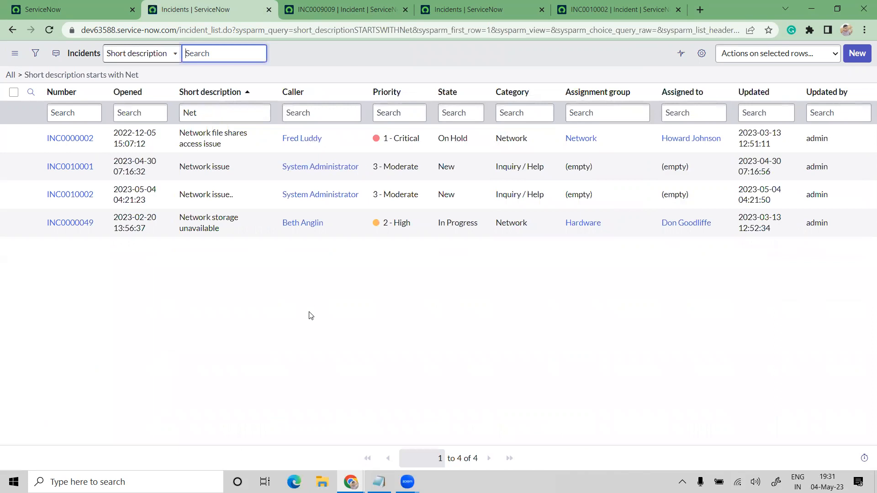
pyautogui.click(230, 244)
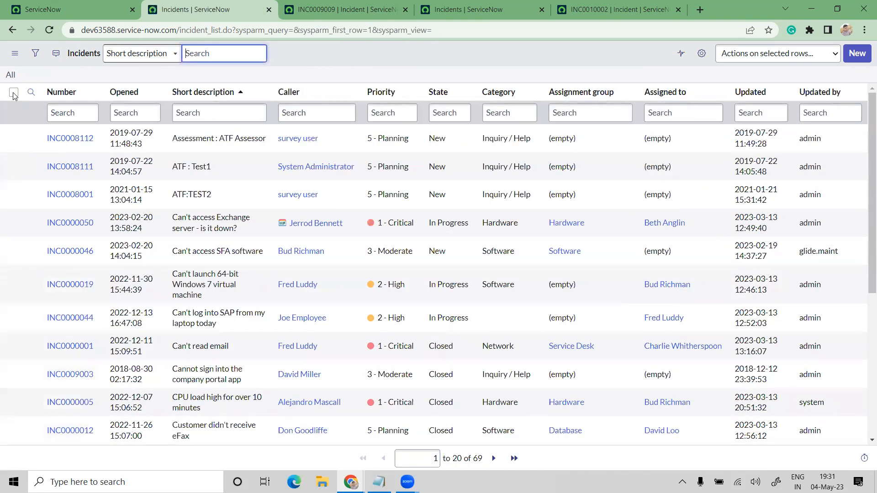
# - Select and deselect all listed incidents at once, and the first three rows individually
pyautogui.click(14, 93)
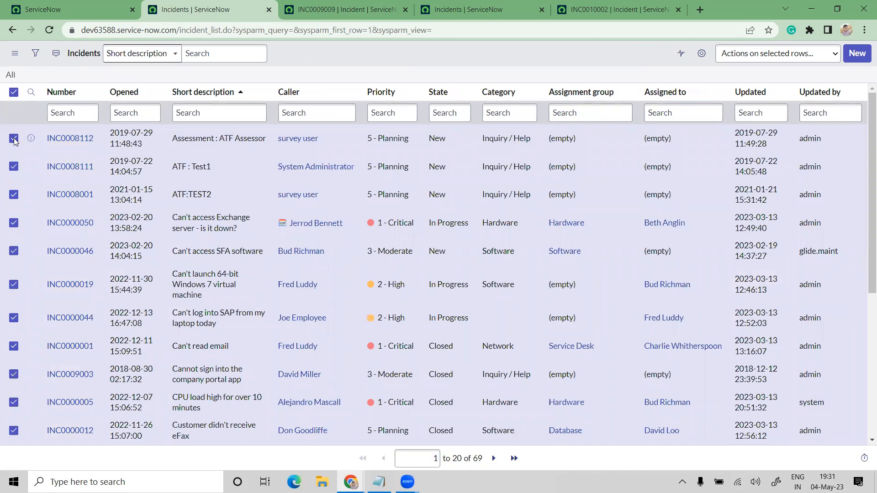
pyautogui.click(15, 94)
pyautogui.click(14, 139)
pyautogui.click(15, 167)
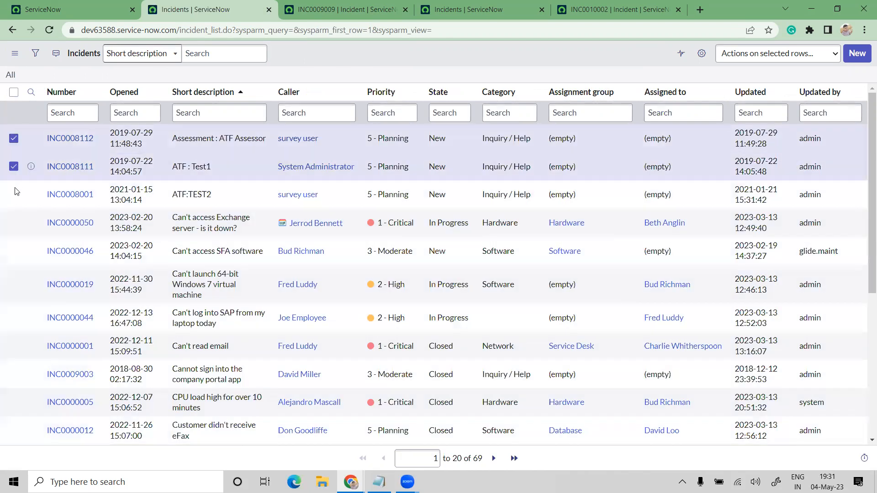
pyautogui.click(14, 194)
pyautogui.click(14, 194)
pyautogui.click(15, 166)
pyautogui.click(14, 139)
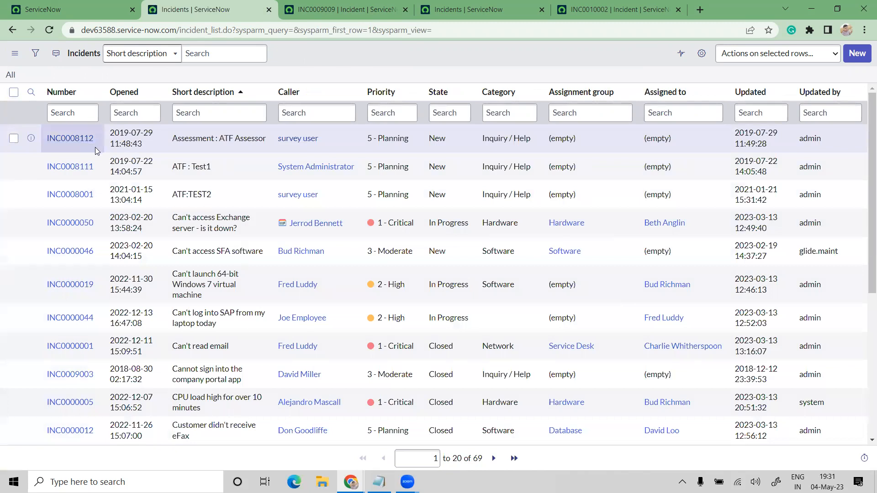
# - Review the record context options on the first incident's number and the second incident's short description
pyautogui.rightClick(96, 149)
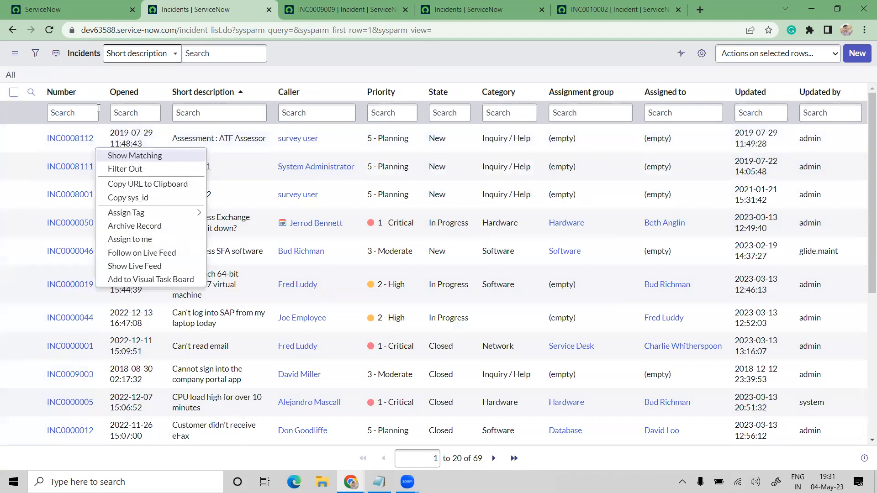
pyautogui.click(92, 94)
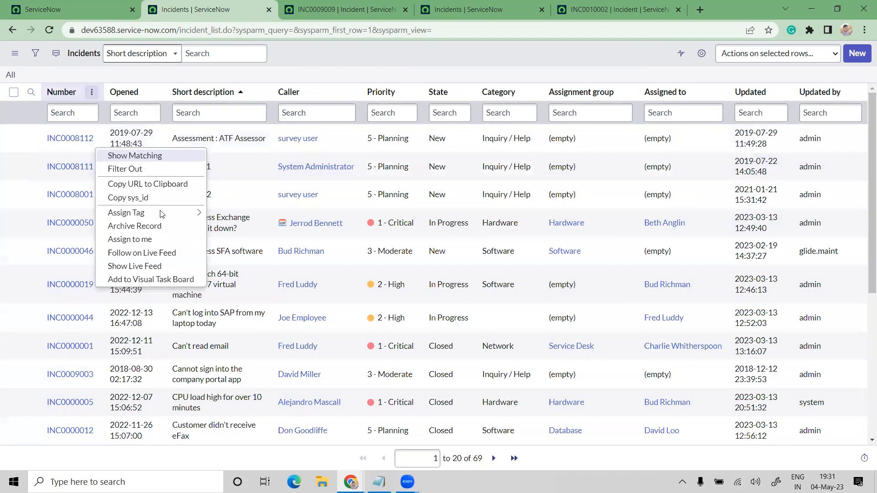
pyautogui.rightClick(256, 160)
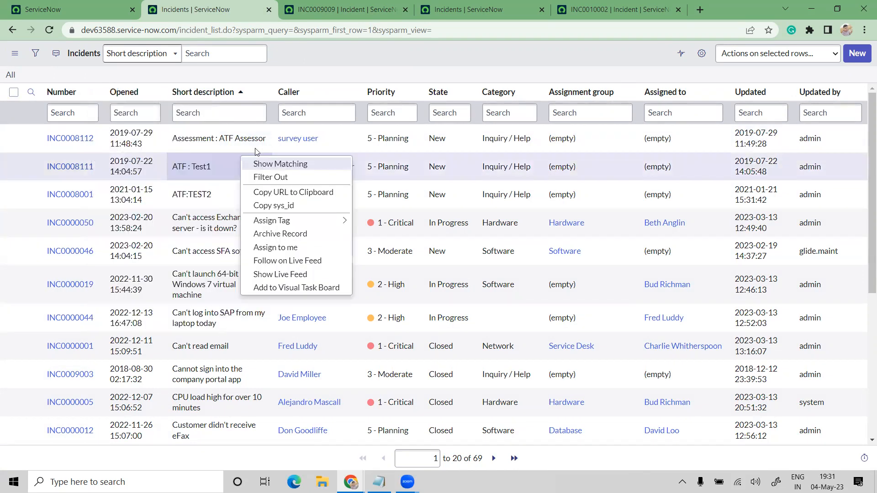
# - Review the column options available for the Short description and Category columns of the incident list
pyautogui.click(107, 99)
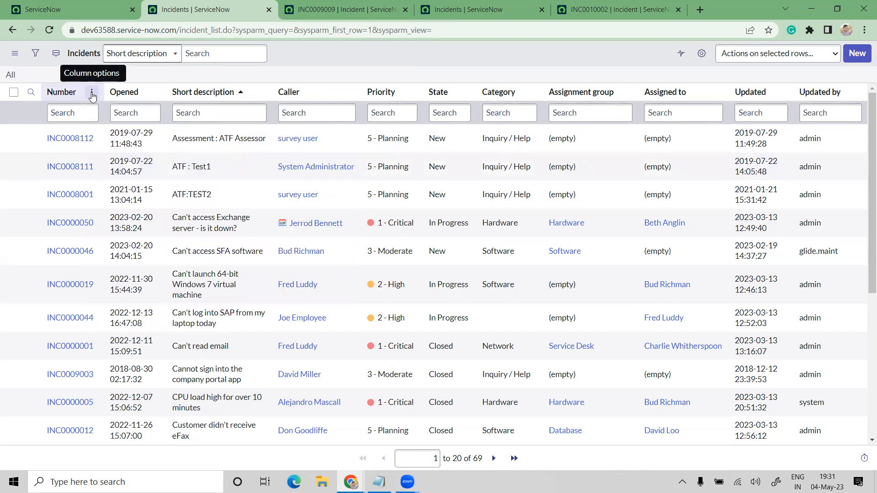
pyautogui.click(261, 95)
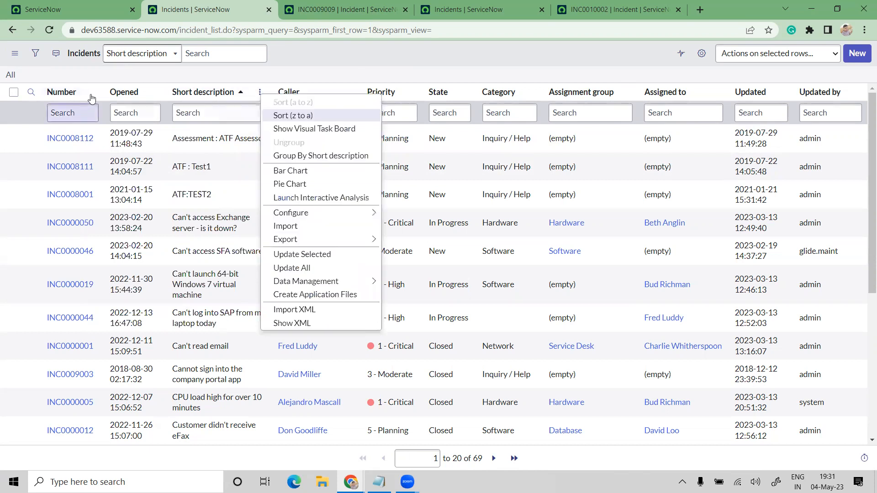
pyautogui.click(531, 94)
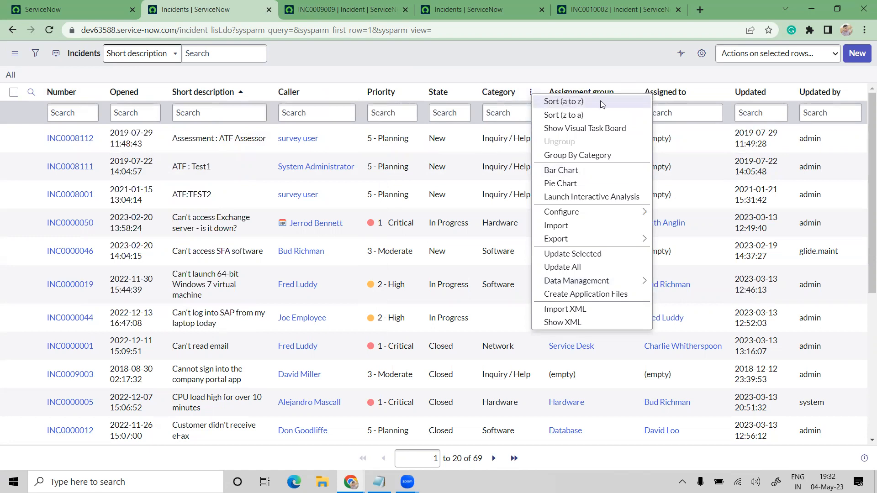
pyautogui.click(566, 76)
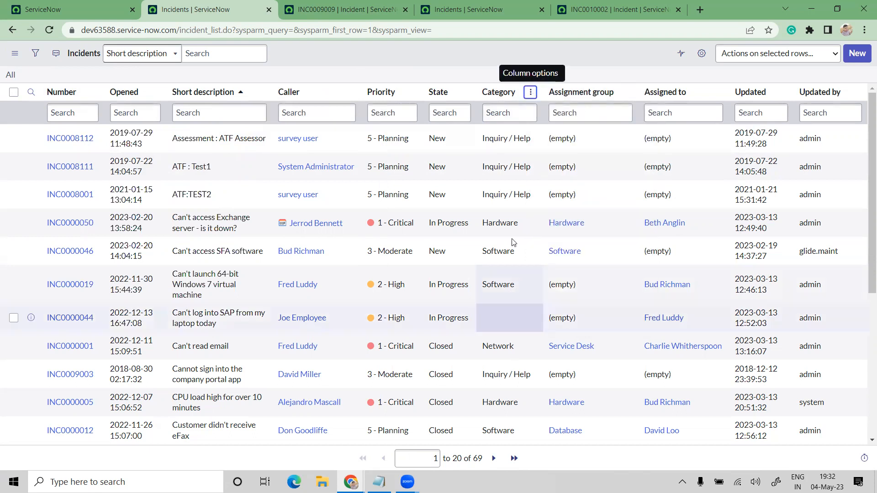
# - Sort the incident list by Category from a to z, check the category values, and re-sort it from z to a
pyautogui.click(530, 92)
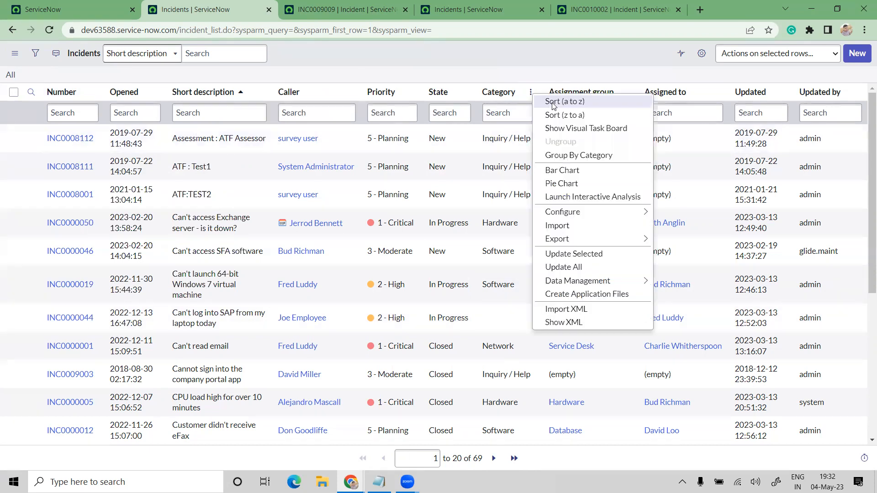
pyautogui.click(488, 142)
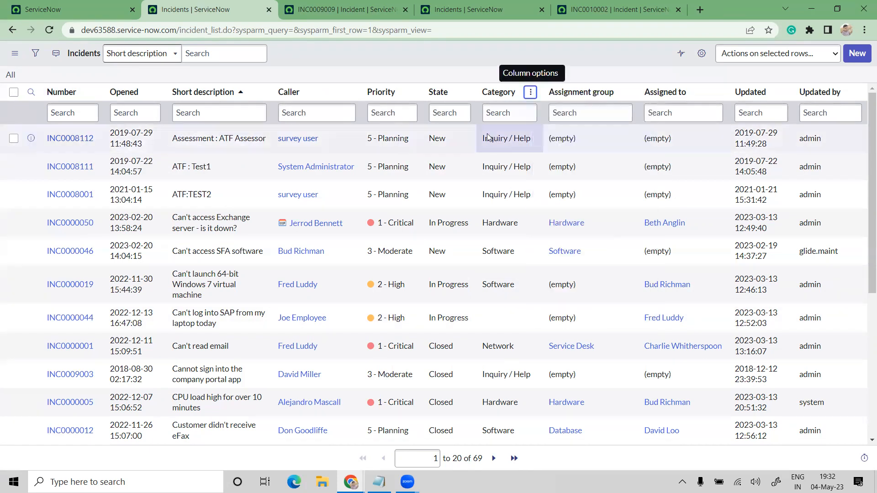
pyautogui.click(532, 137)
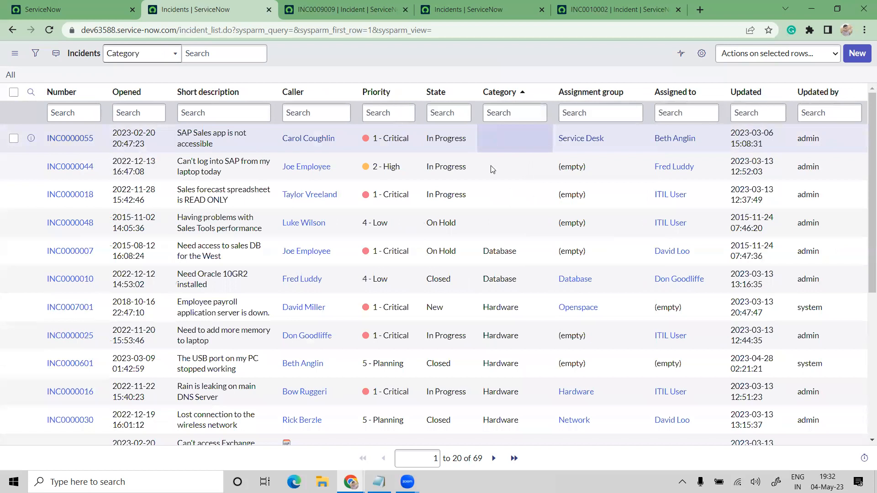
pyautogui.moveTo(521, 205); pyautogui.dragTo(521, 217)
pyautogui.click(522, 219)
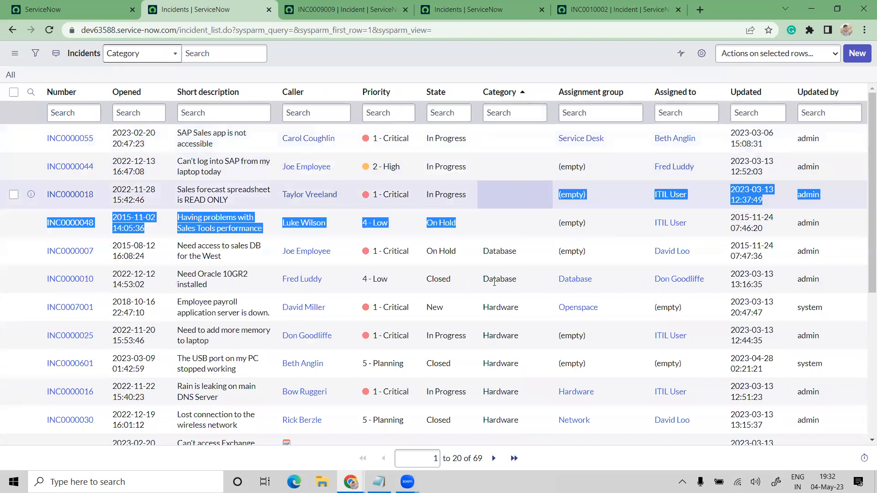
pyautogui.moveTo(494, 252); pyautogui.dragTo(510, 396)
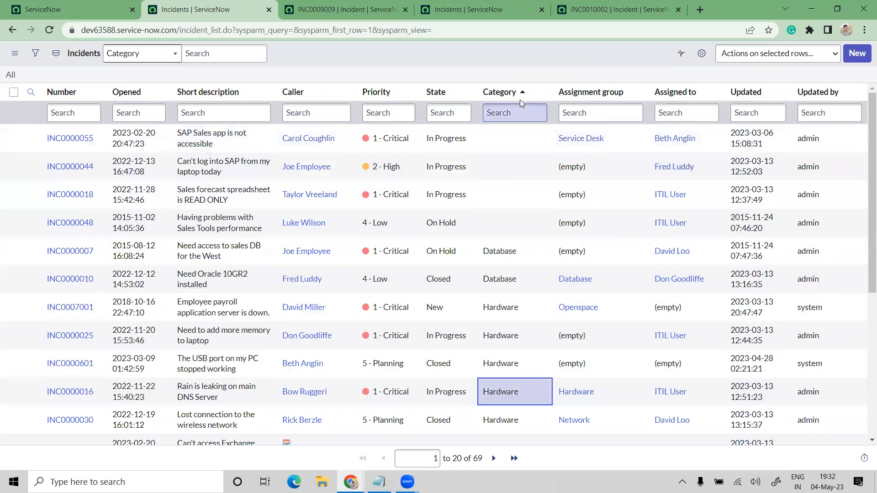
pyautogui.click(540, 93)
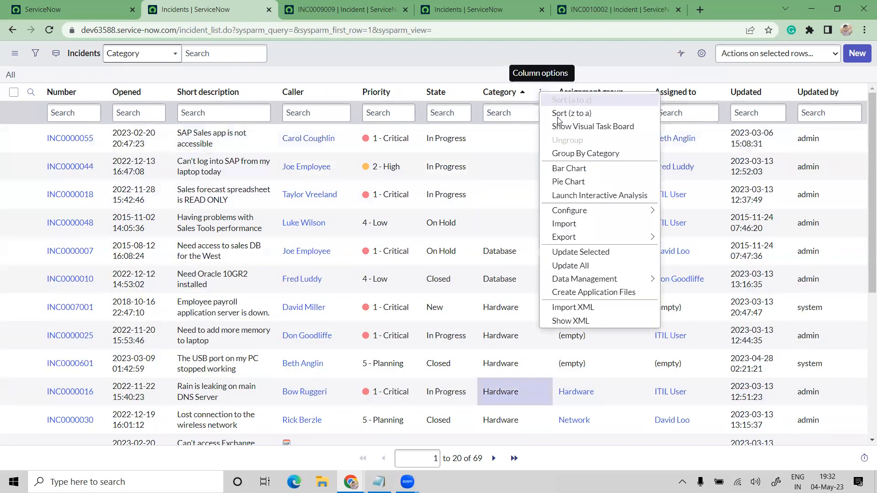
pyautogui.press('Return')
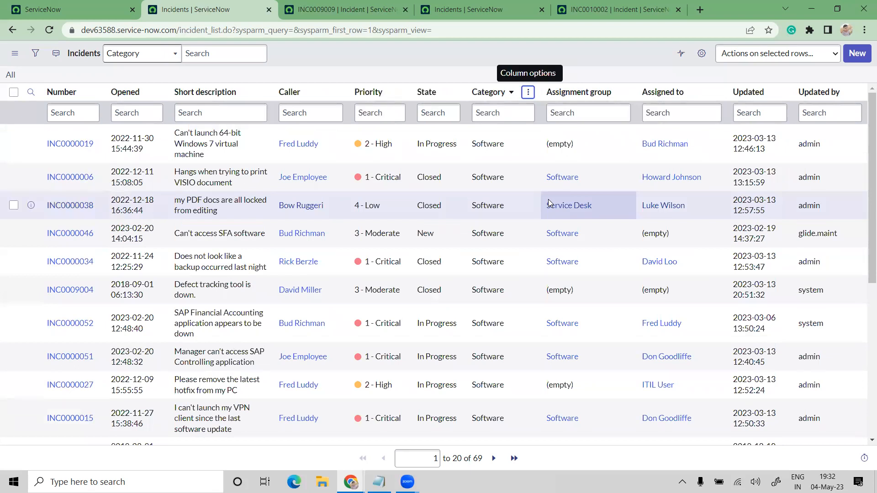
# - Show the incidents on a Visual Task Board by Category and look through the Software and Hardware lanes
pyautogui.click(529, 92)
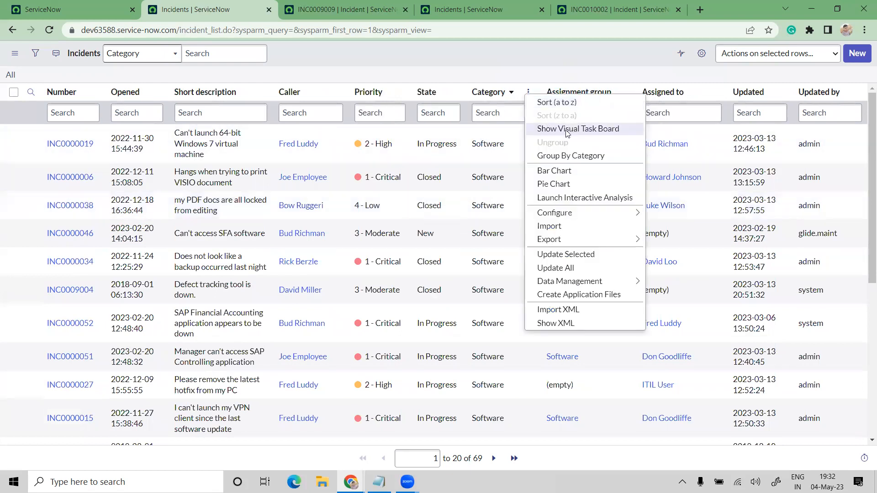
pyautogui.click(570, 133)
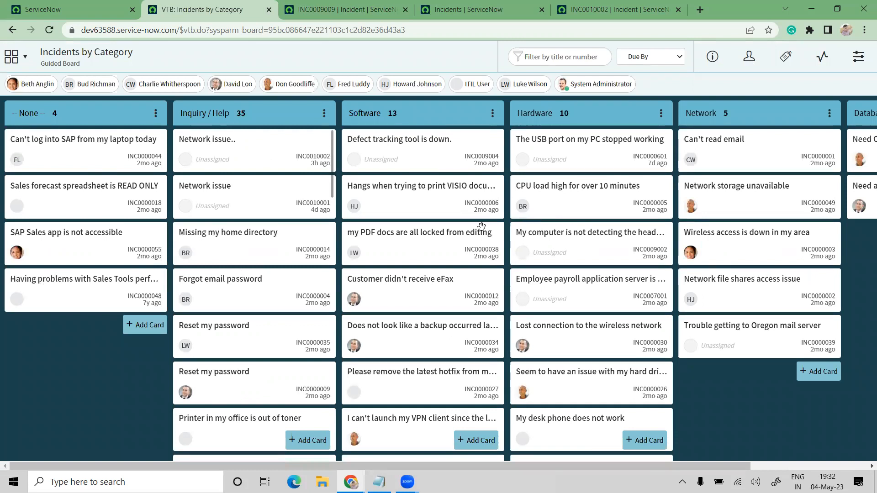
pyautogui.scroll(-5, 481, 226)
pyautogui.scroll(-4, 631, 242)
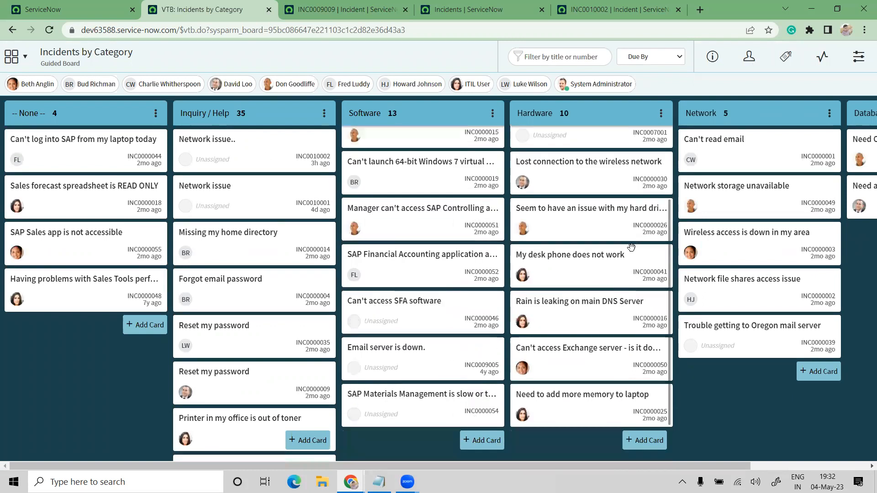
pyautogui.scroll(4, 631, 247)
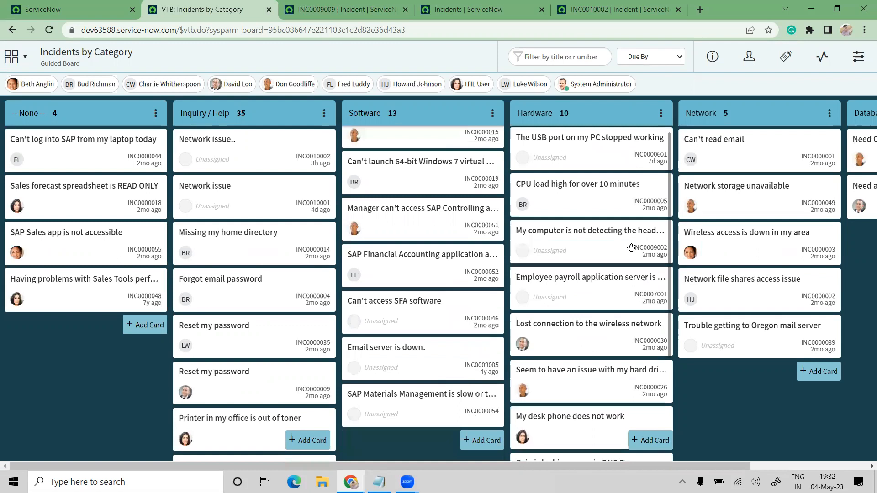
# - View the details of the Hardware card "The USB port on my PC stopped working" and return to the incident list
pyautogui.click(589, 151)
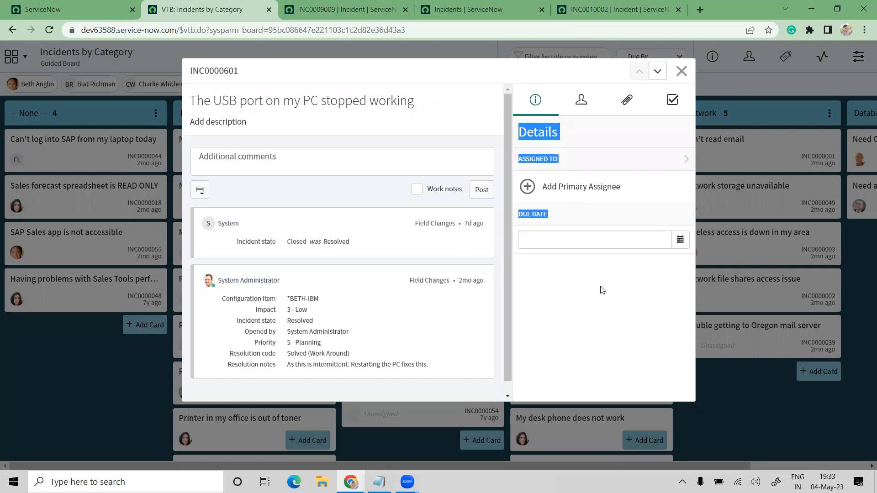
pyautogui.click(682, 71)
pyautogui.click(12, 35)
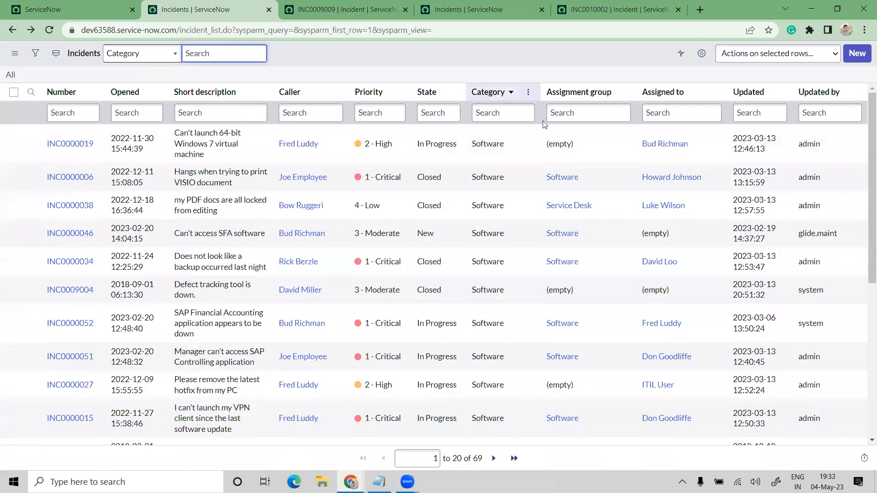
# - Group the incident list by Category and expand the Software group to look through its incidents
pyautogui.click(528, 92)
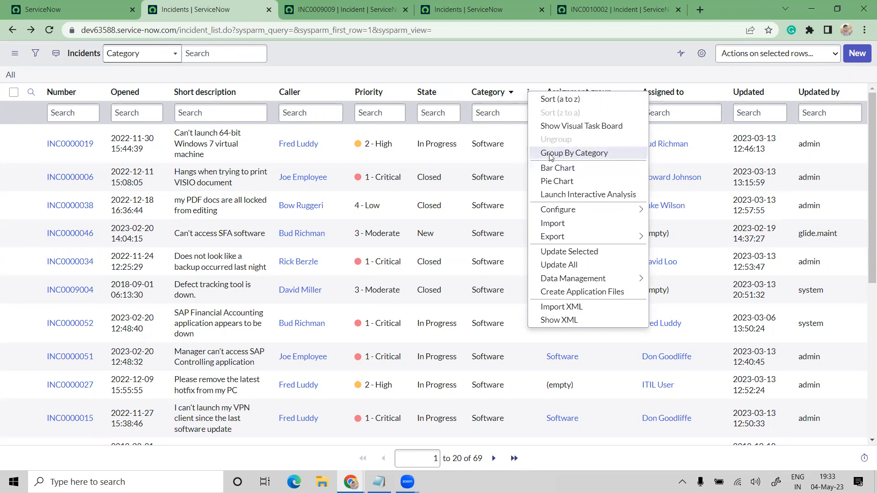
pyautogui.click(562, 153)
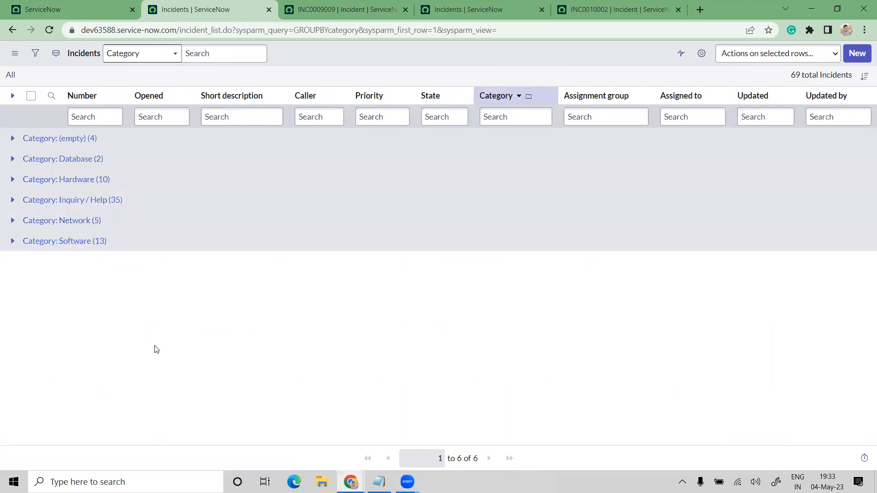
pyautogui.click(7, 242)
pyautogui.scroll(-3, 434, 347)
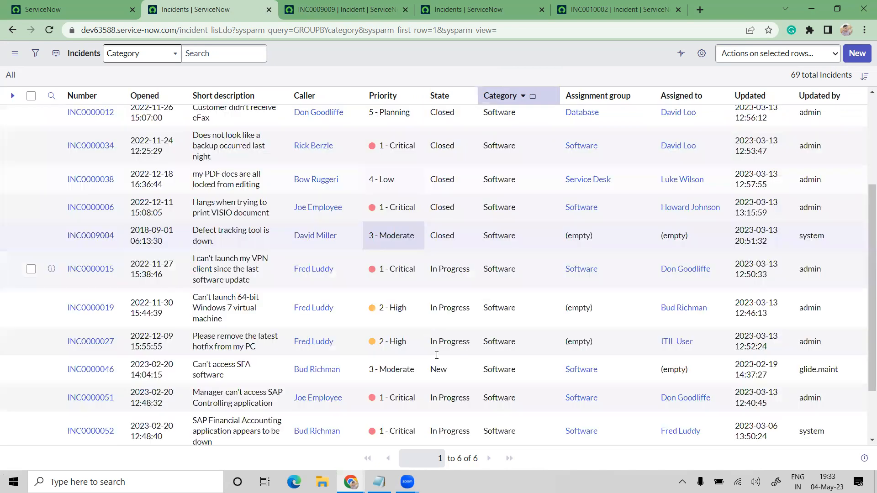
pyautogui.scroll(4, 468, 165)
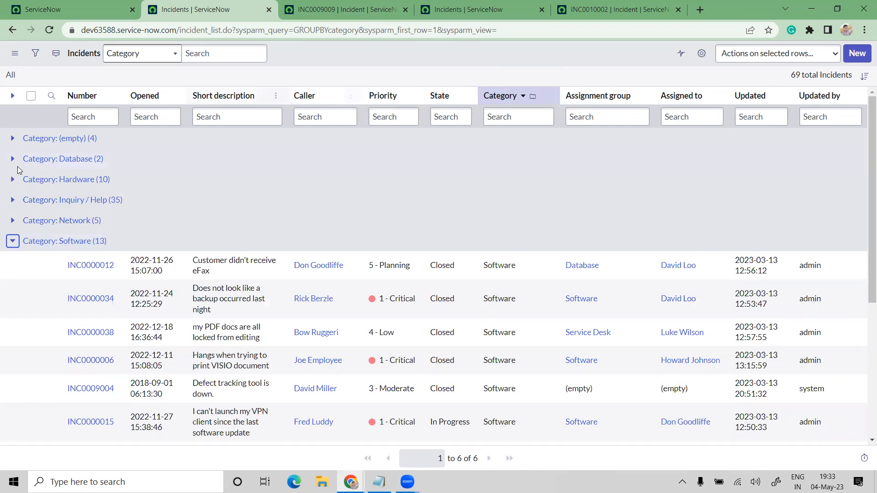
# - Expand the Database group and highlight the category values of its incidents
pyautogui.click(61, 160)
pyautogui.moveTo(518, 185); pyautogui.dragTo(472, 184)
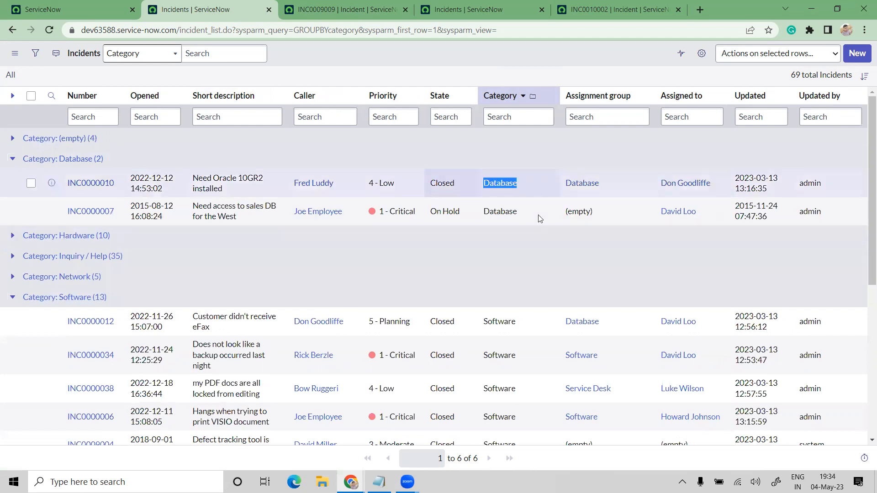
pyautogui.doubleClick(483, 214)
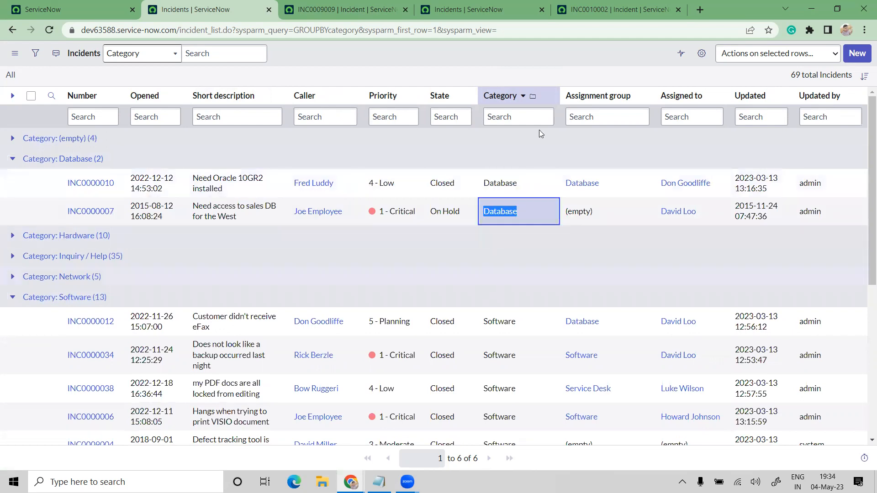
# - Open the column options of the Category column in the grouped incident list
pyautogui.click(548, 96)
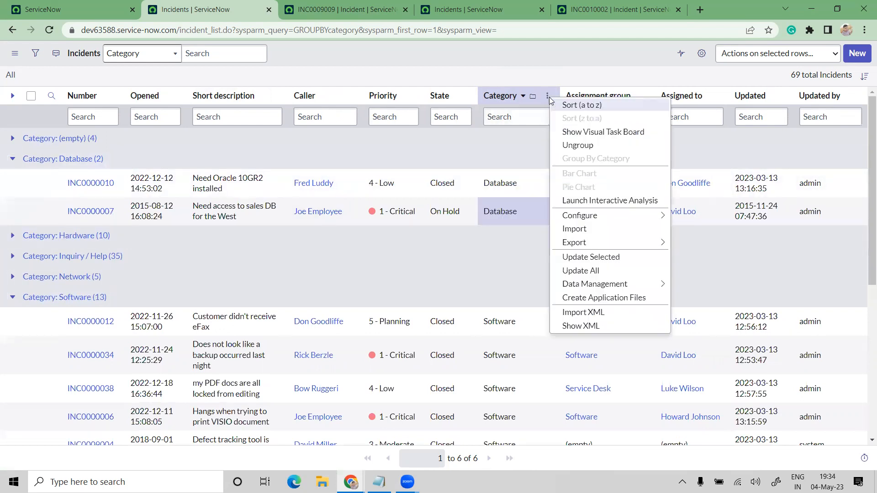
# - Regroup the incident list by Priority instead of Category and expand the 1 - Critical group
pyautogui.click(577, 145)
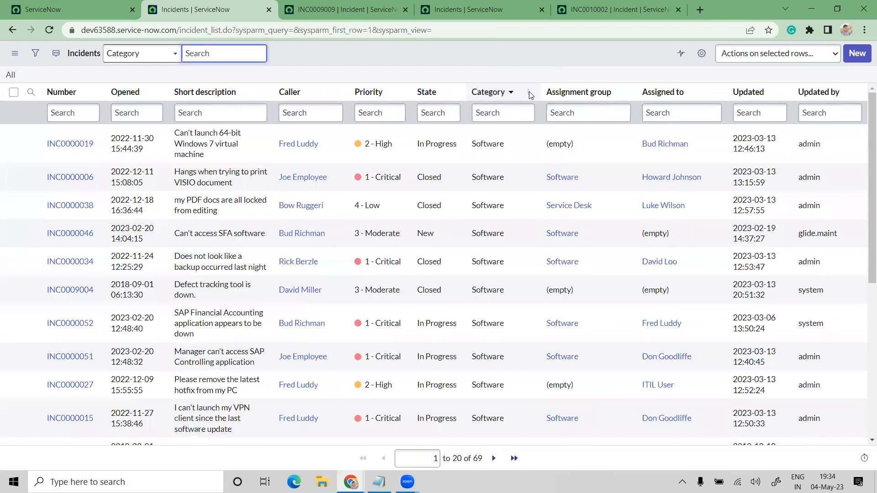
pyautogui.click(529, 93)
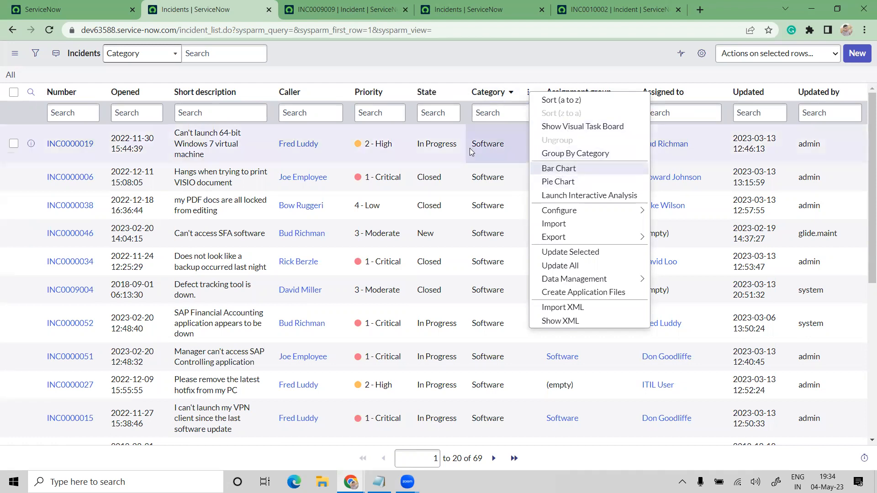
pyautogui.rightClick(496, 155)
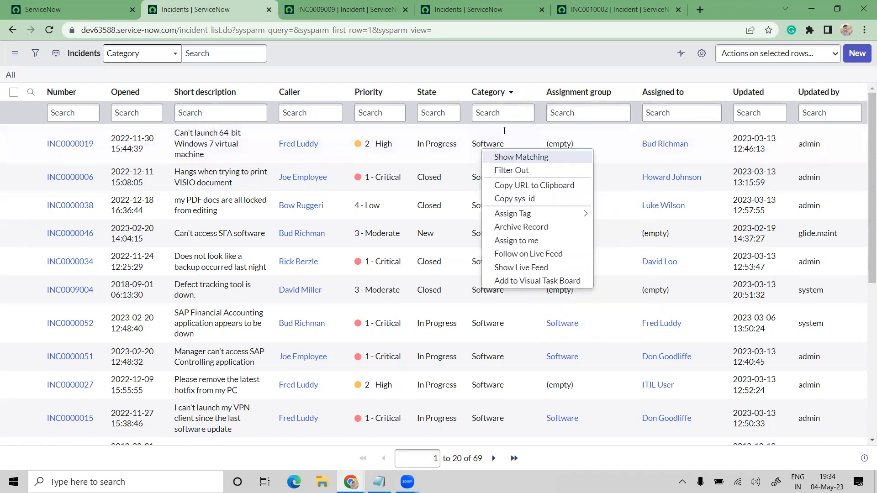
pyautogui.click(398, 93)
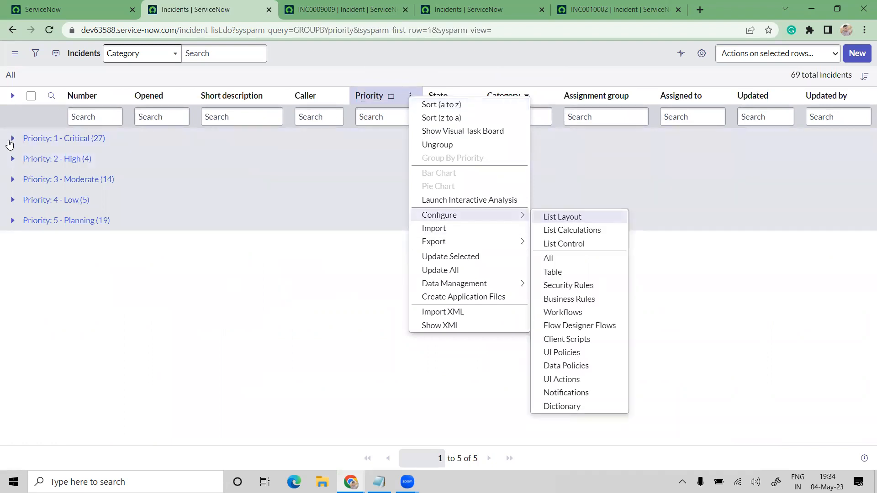
pyautogui.click(9, 138)
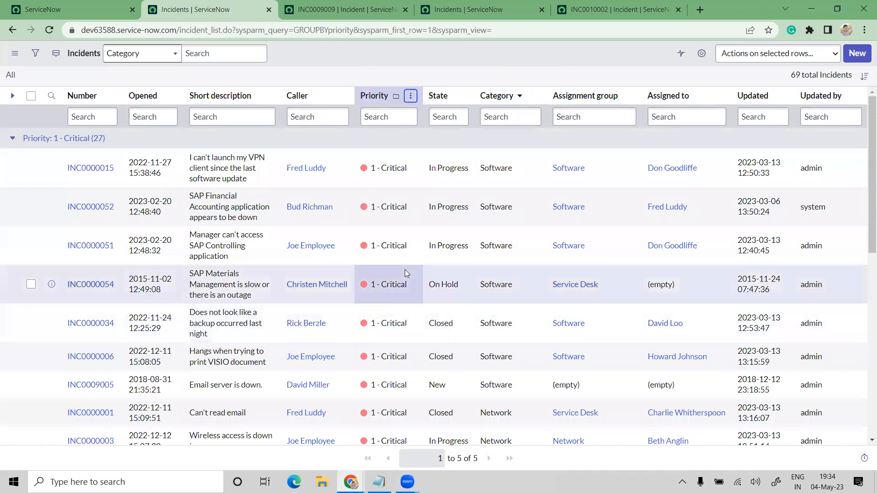
# - Generate a bar chart report from the State column and highlight the sys_report_template part of its URL
pyautogui.click(462, 96)
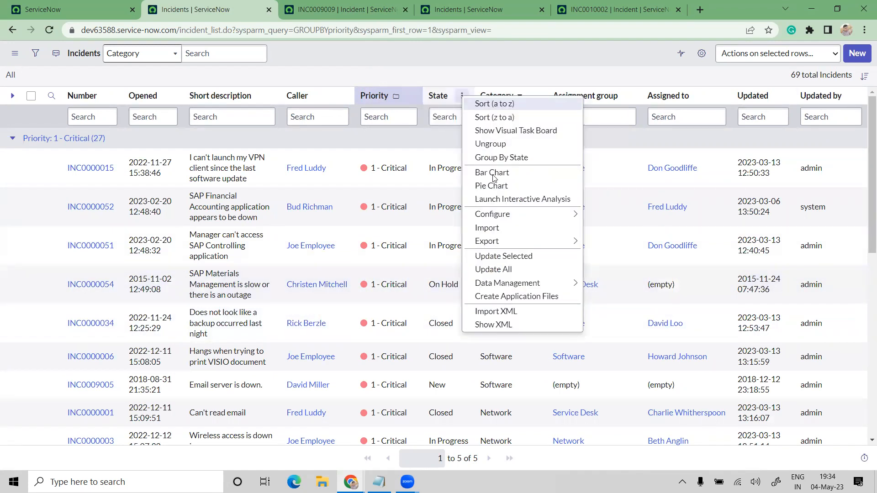
pyautogui.click(492, 175)
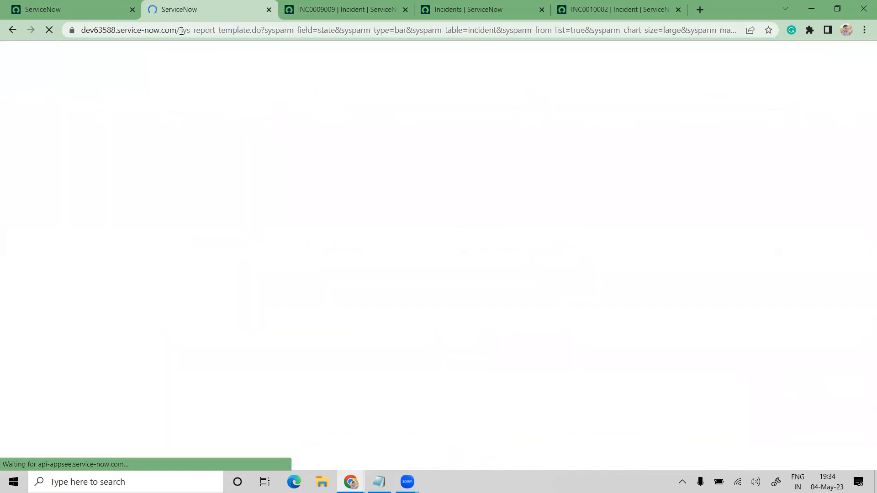
pyautogui.moveTo(181, 30); pyautogui.dragTo(251, 29)
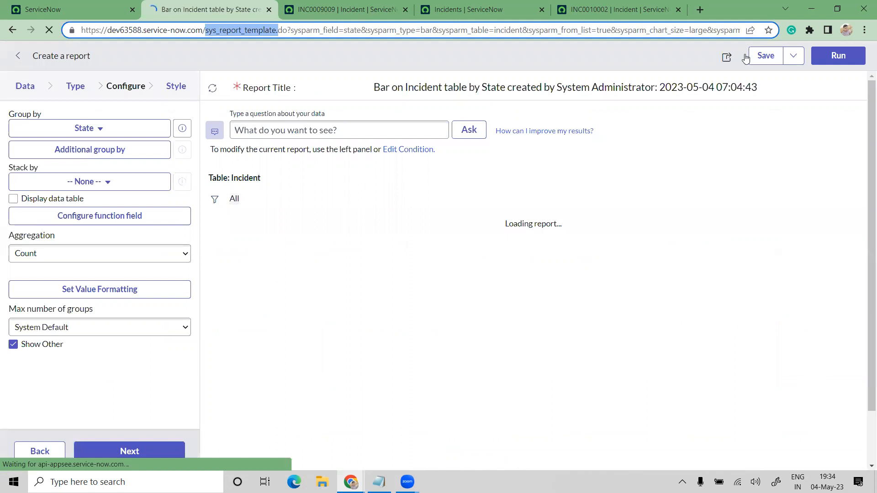
# - View the bar chart report's sharing options, close them and return to the incident list
pyautogui.click(726, 57)
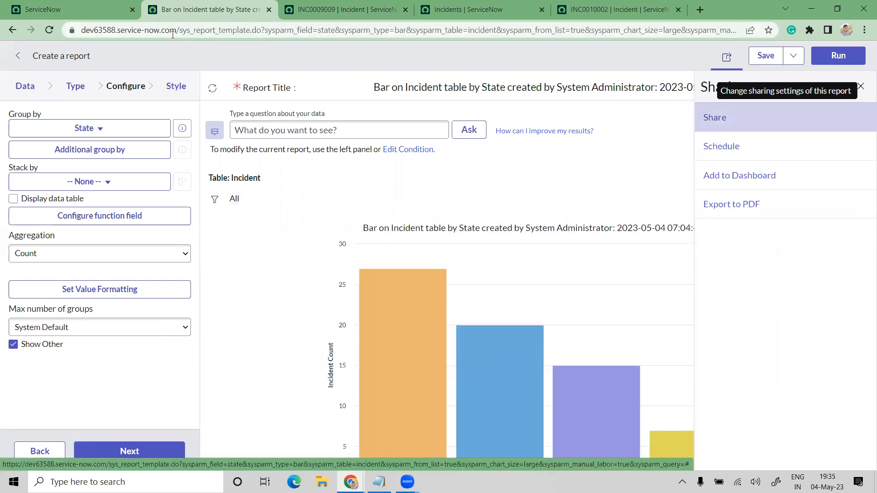
pyautogui.moveTo(176, 33); pyautogui.dragTo(217, 32)
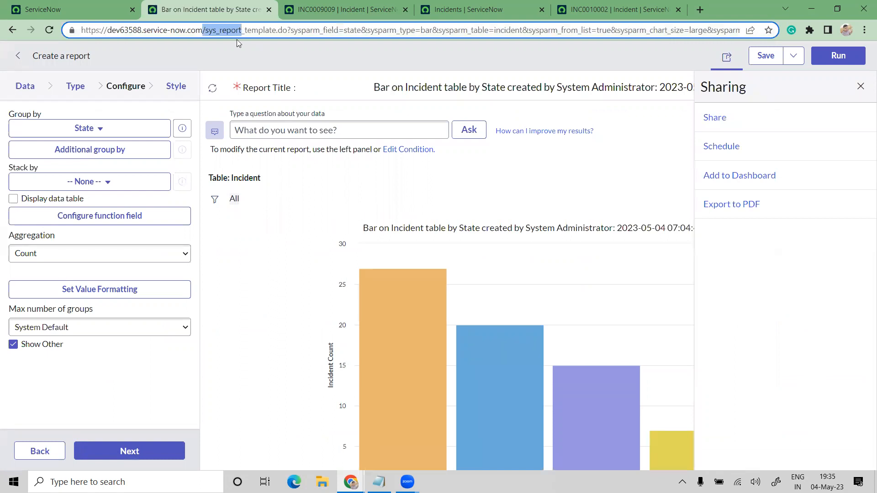
pyautogui.click(861, 87)
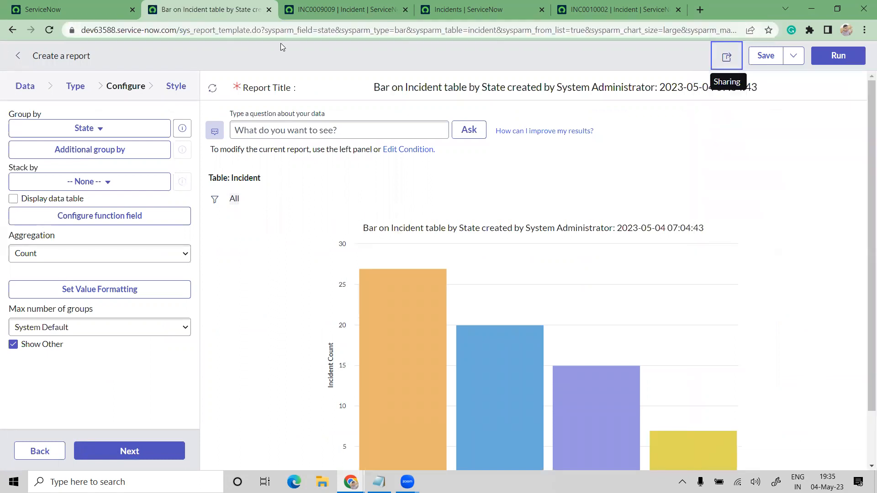
pyautogui.click(13, 30)
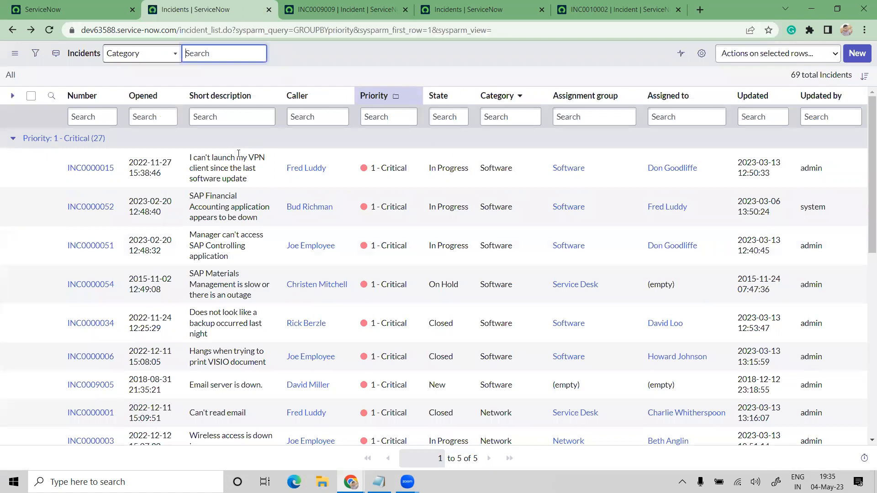
# - Launch Interactive Analysis from the State column, look over its charts and grouped list, and return to the incident list
pyautogui.click(463, 96)
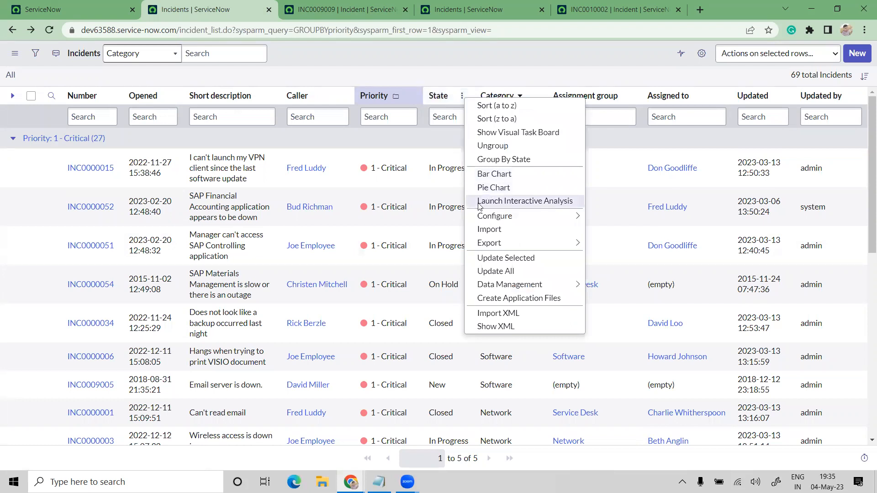
pyautogui.click(507, 201)
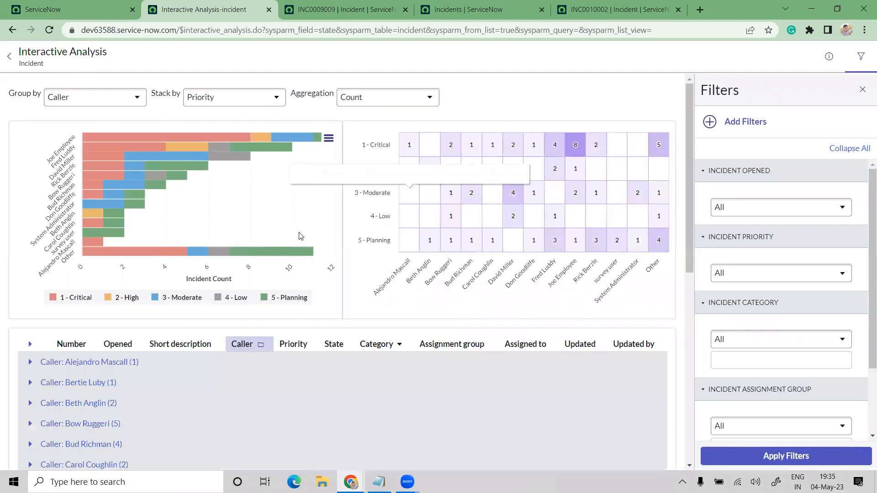
pyautogui.scroll(-5, 298, 232)
pyautogui.scroll(5, 295, 226)
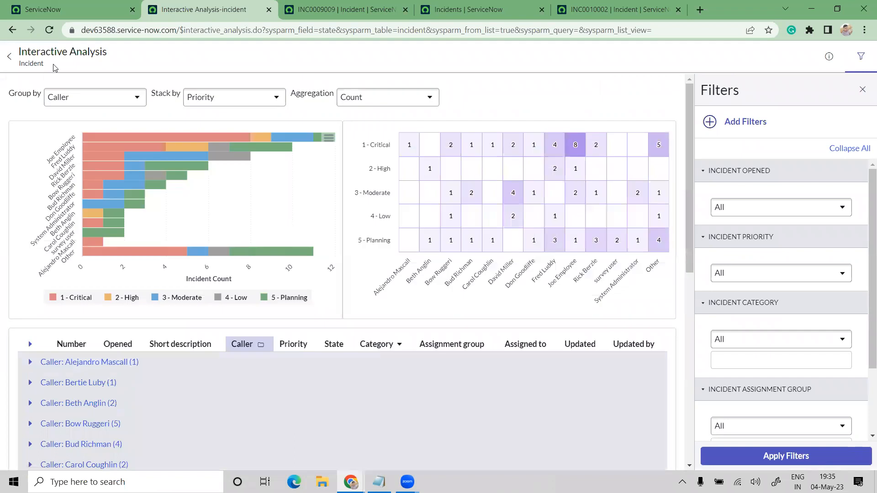
pyautogui.click(12, 30)
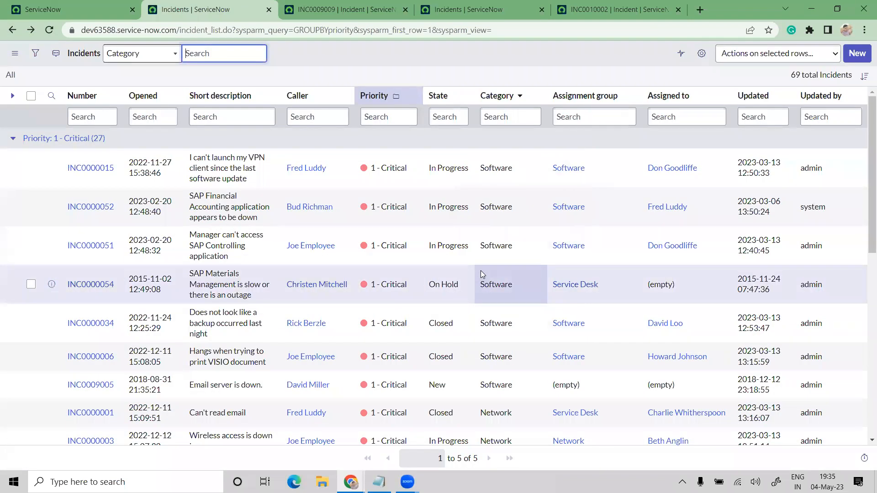
# - Open all configurations for the Incident table from the State column and look through the business rules
pyautogui.click(462, 95)
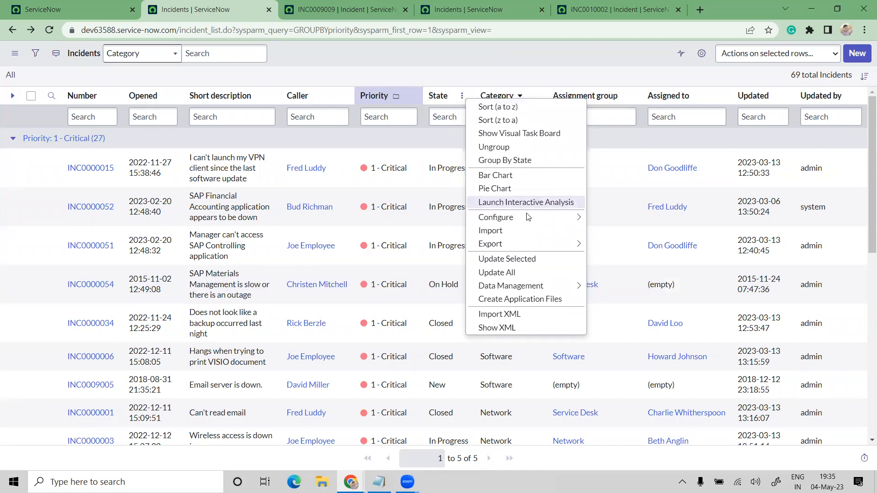
pyautogui.moveTo(520, 219)
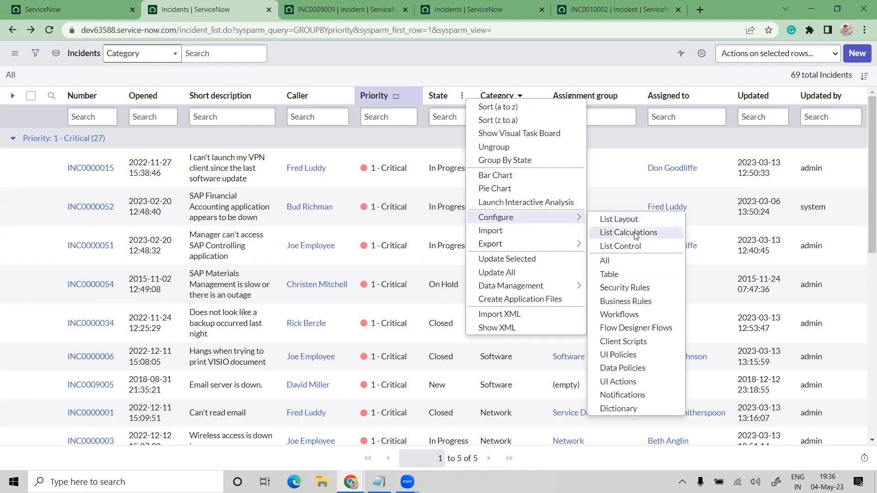
pyautogui.click(608, 263)
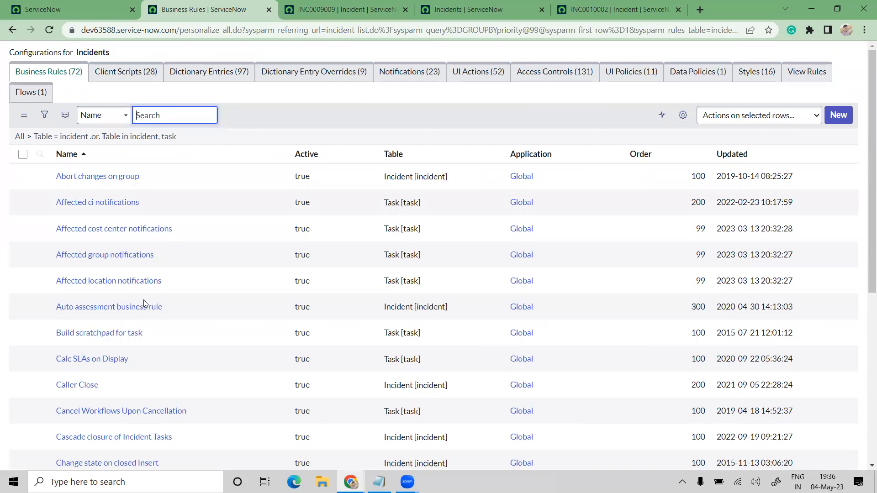
pyautogui.scroll(-5, 143, 300)
pyautogui.scroll(5, 161, 192)
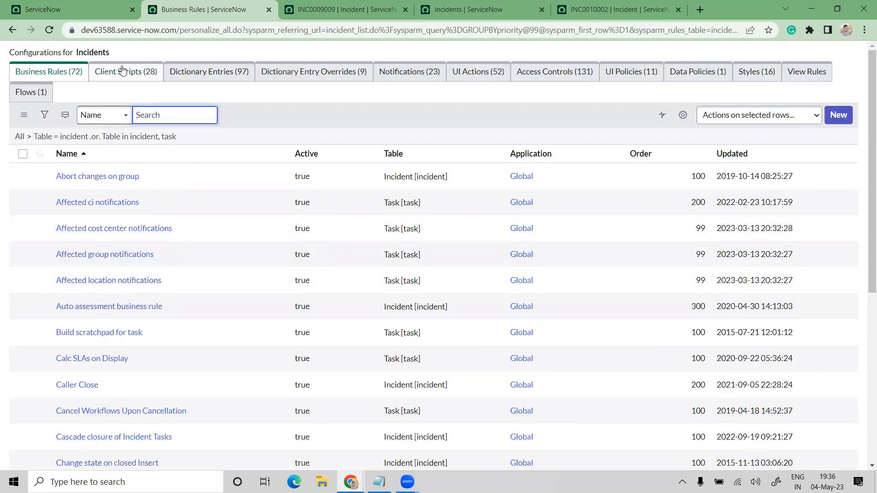
# - View the Incident table's dictionary entries and view rules, and go back to the incident list
pyautogui.click(223, 75)
pyautogui.click(415, 74)
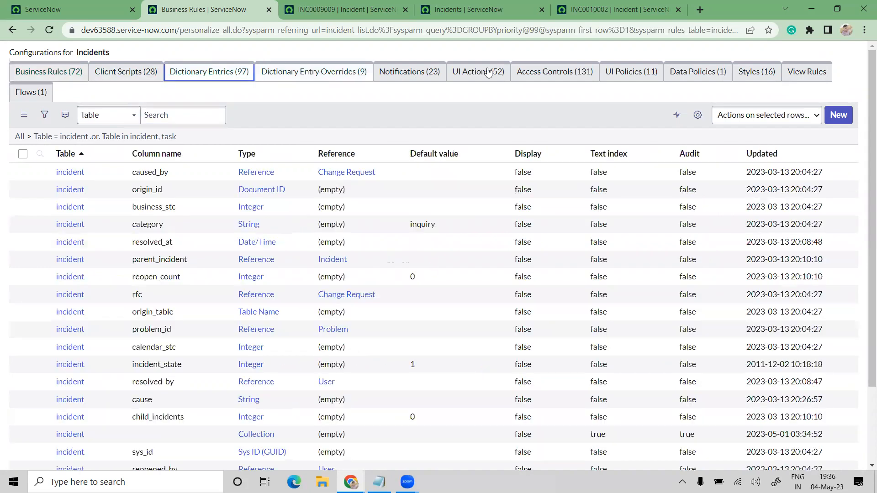
pyautogui.click(772, 74)
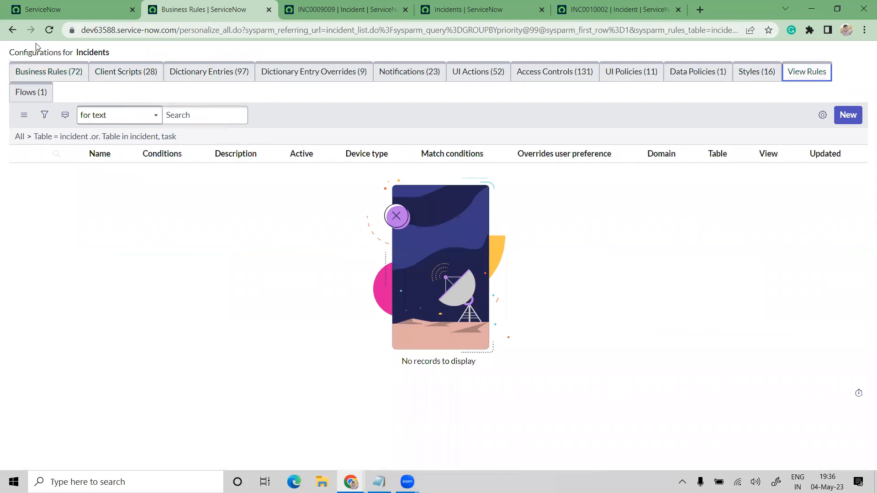
pyautogui.click(12, 29)
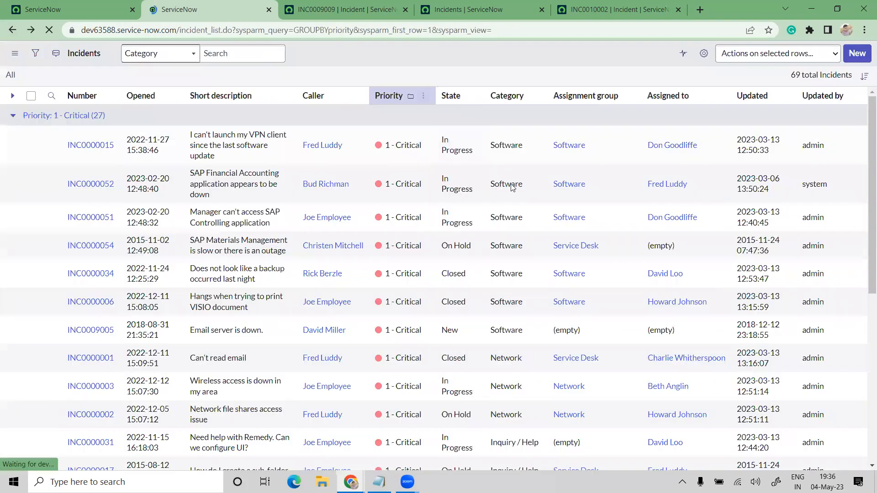
# - Open the Incident table definition from the State column's configuration options, examine its columns and related links, and return to the list
pyautogui.click(462, 95)
pyautogui.moveTo(565, 222)
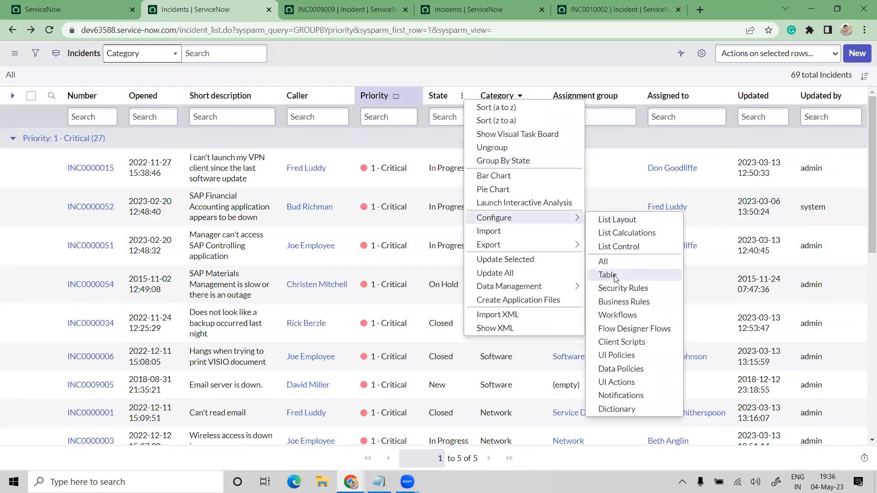
pyautogui.click(608, 275)
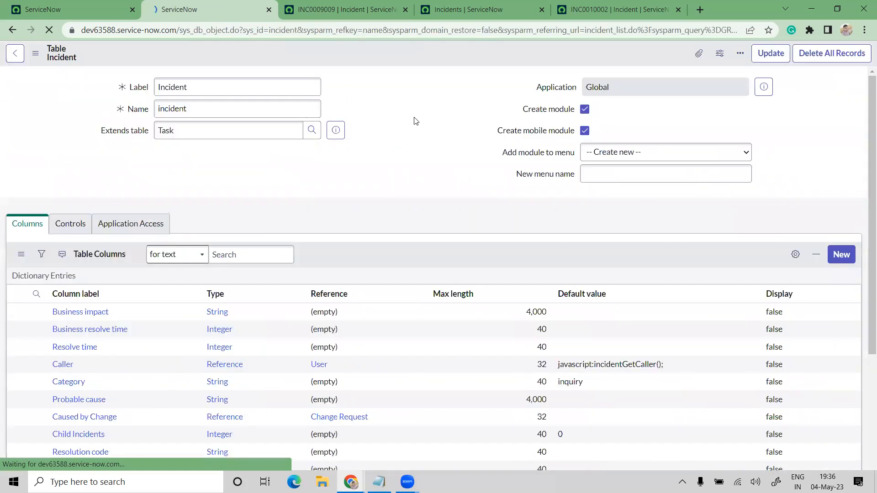
pyautogui.scroll(-5, 426, 178)
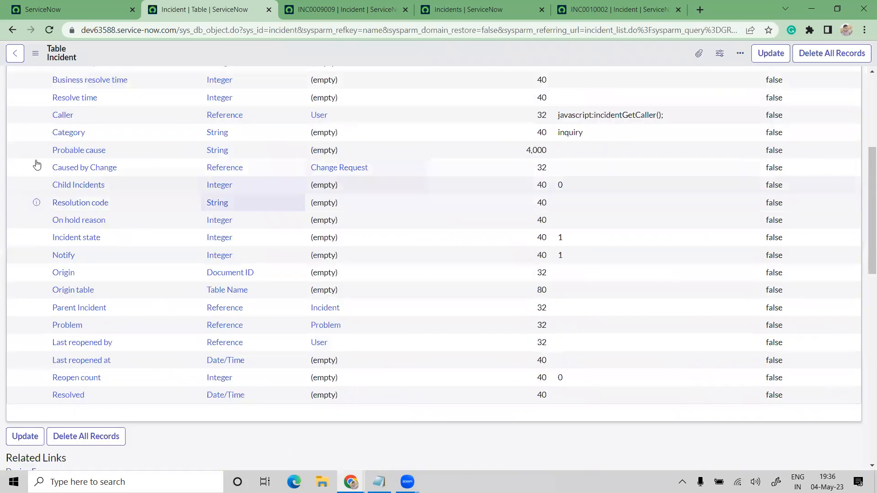
pyautogui.scroll(-1, 511, 252)
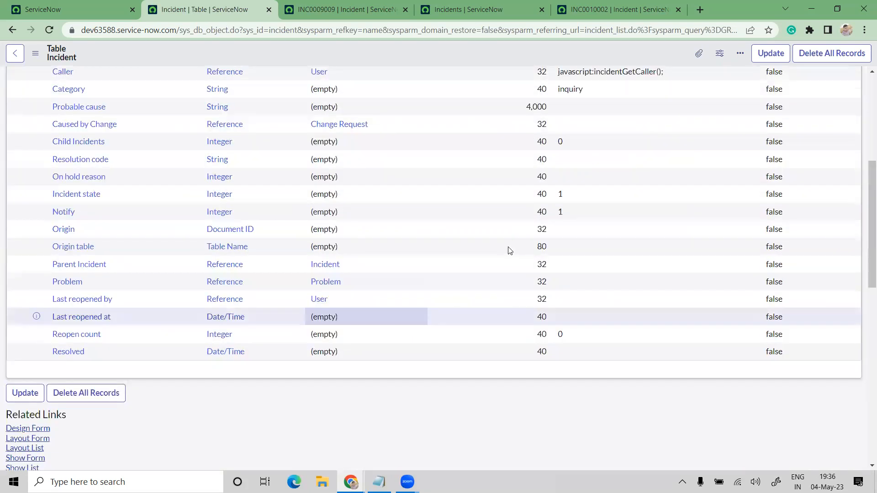
pyautogui.scroll(-10, 509, 250)
pyautogui.scroll(15, 410, 172)
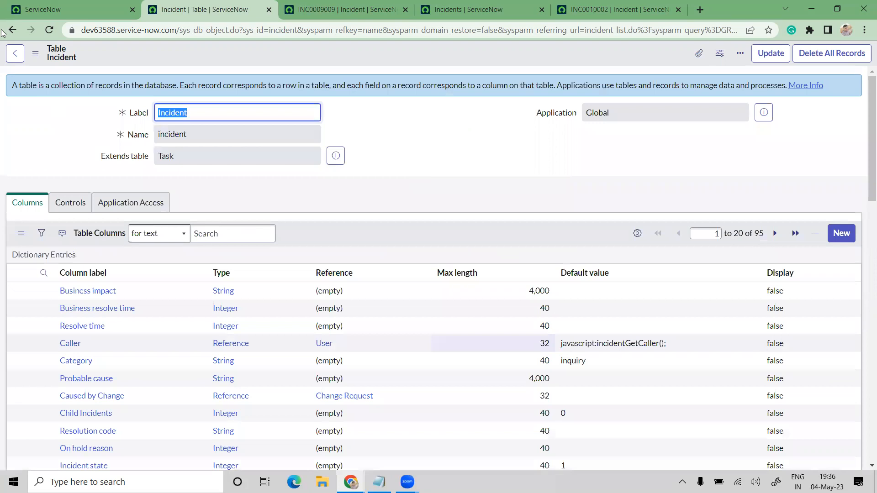
pyautogui.hotkey('alt', 'Left')
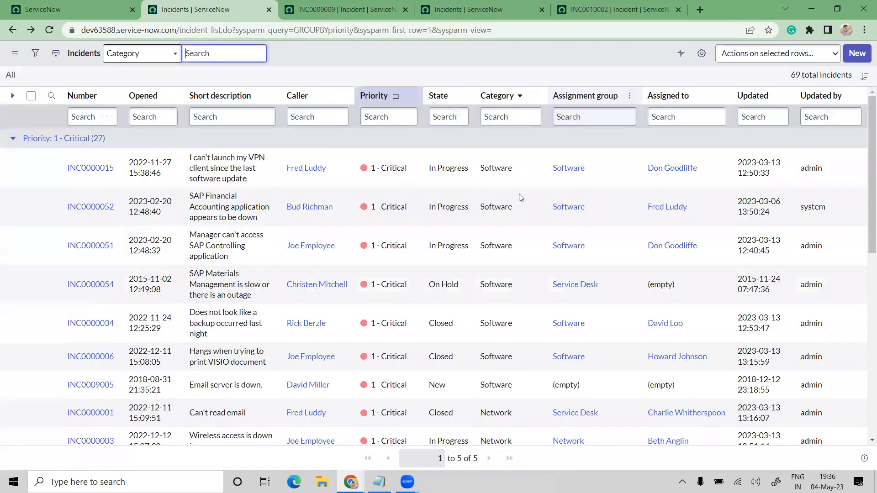
pyautogui.click(534, 95)
pyautogui.moveTo(594, 214)
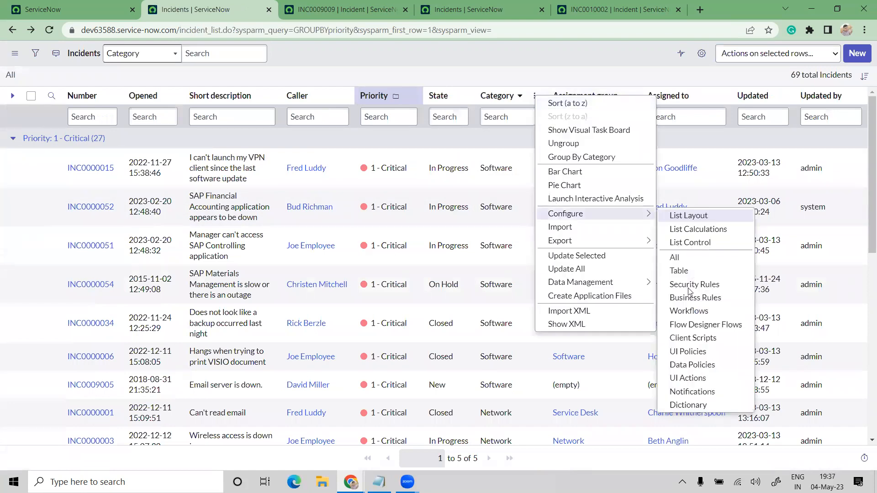
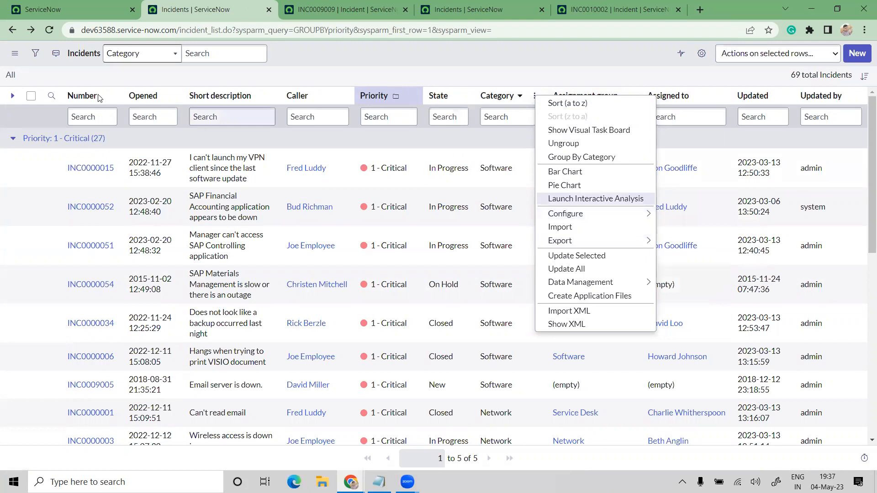
pyautogui.click(623, 381)
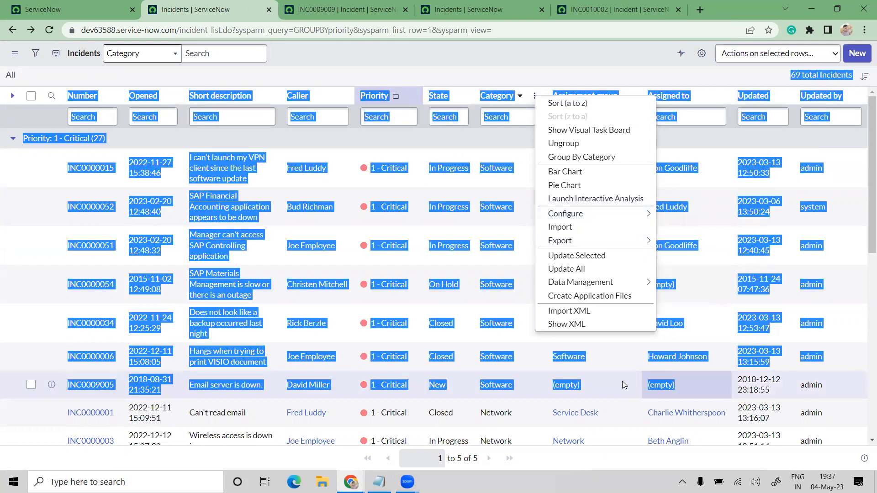
pyautogui.click(606, 49)
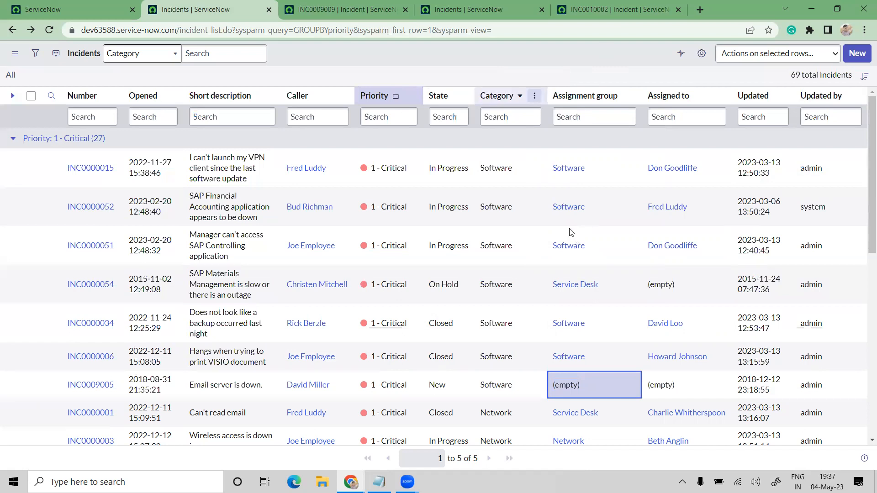
# - Open the page for importing external data into Incident from the Category column and return to the incident list
pyautogui.click(534, 96)
pyautogui.click(568, 228)
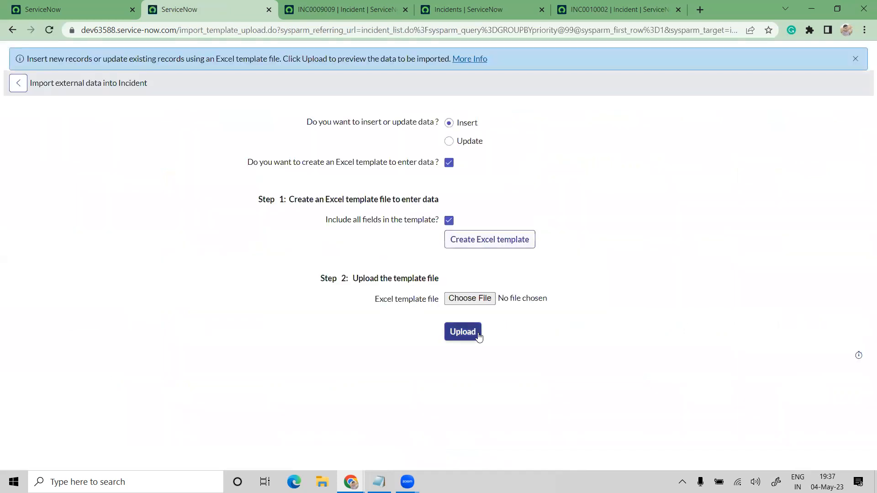
pyautogui.click(13, 30)
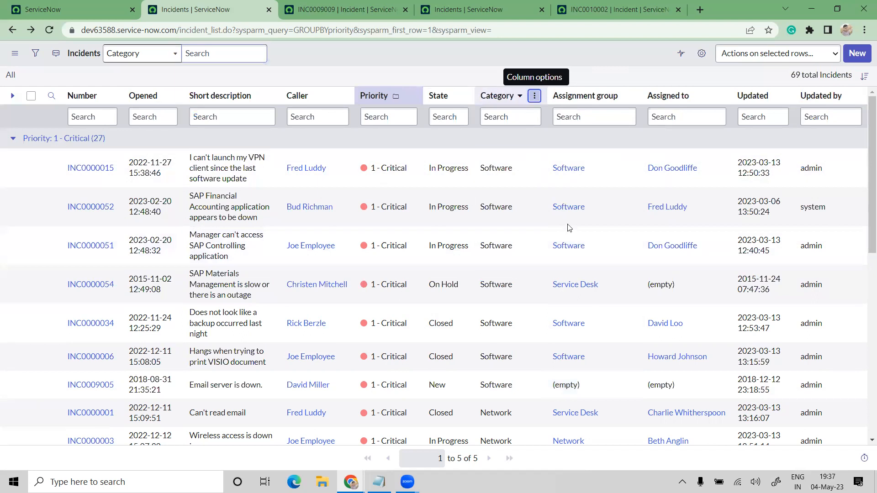
# - Filter the incident list to records matching the In Progress state and look through the resulting critical-priority incidents
pyautogui.moveTo(567, 245)
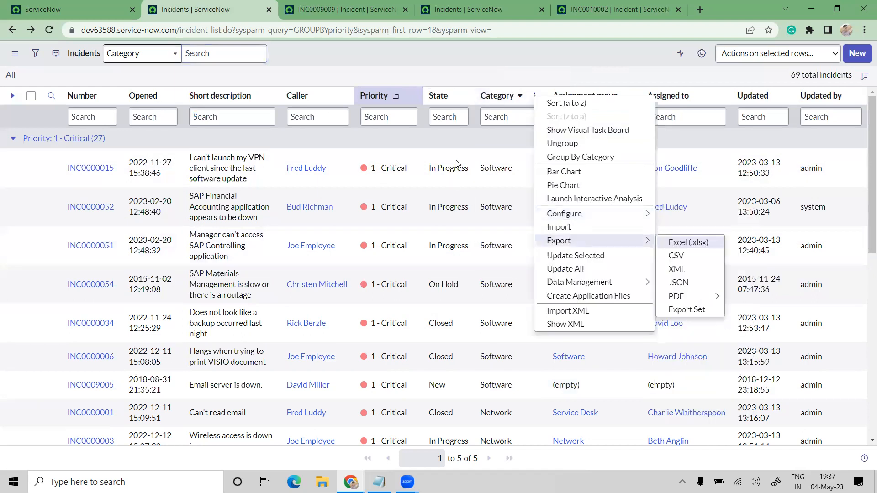
pyautogui.rightClick(447, 169)
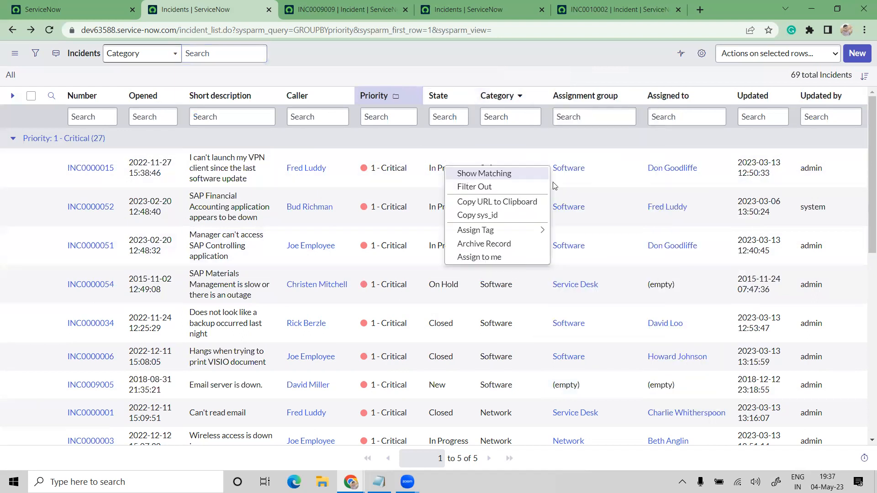
pyautogui.click(533, 178)
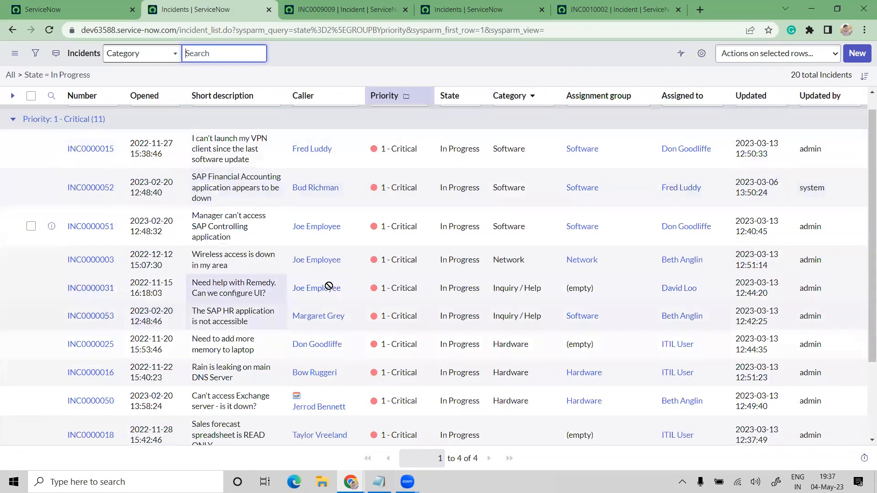
pyautogui.scroll(-3, 475, 381)
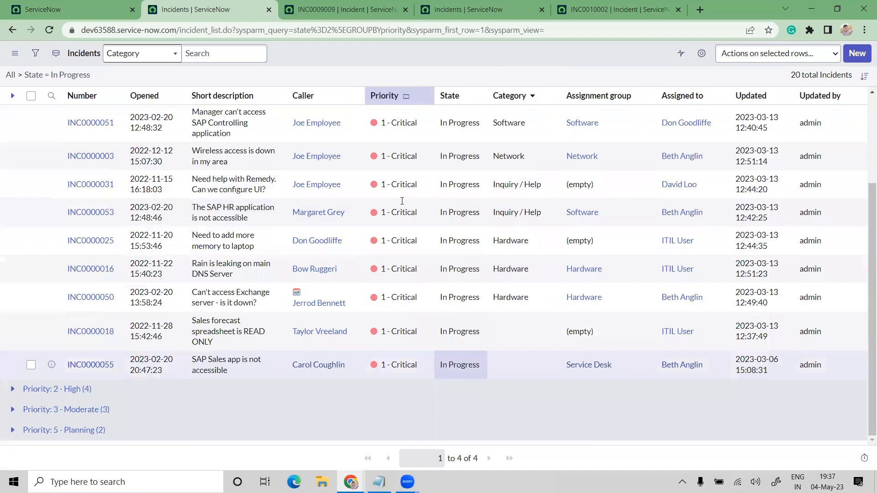
pyautogui.scroll(3, 402, 201)
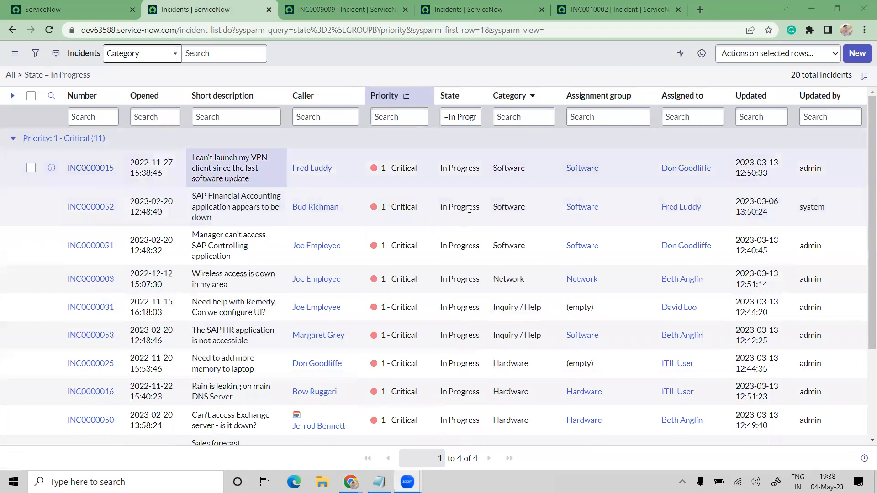
pyautogui.scroll(-3, 471, 203)
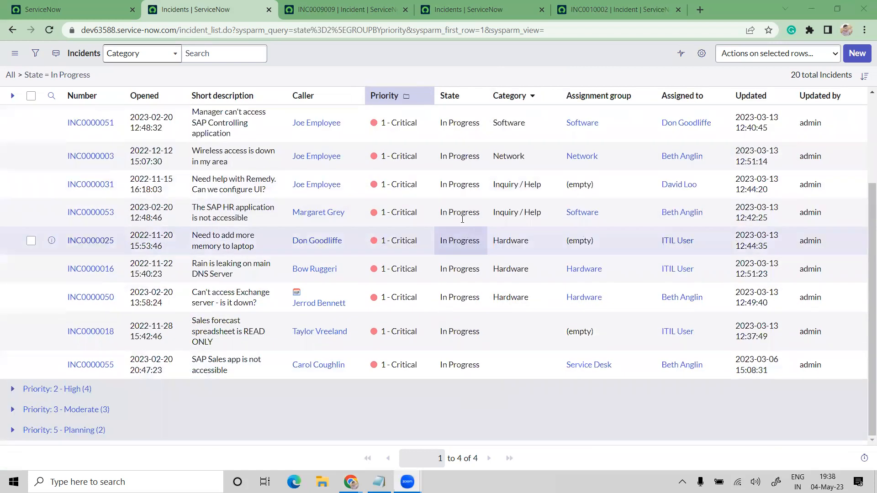
pyautogui.scroll(3, 461, 219)
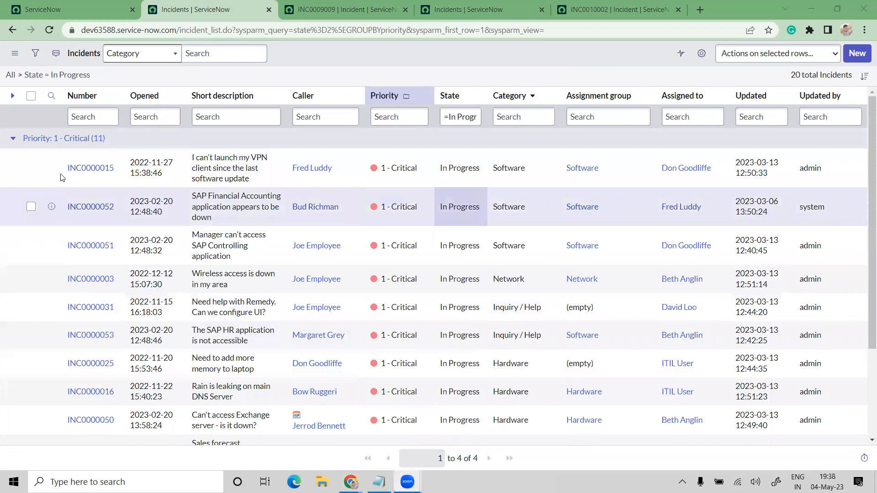
pyautogui.moveTo(64, 166); pyautogui.dragTo(139, 174)
pyautogui.moveTo(648, 417); pyautogui.dragTo(654, 421)
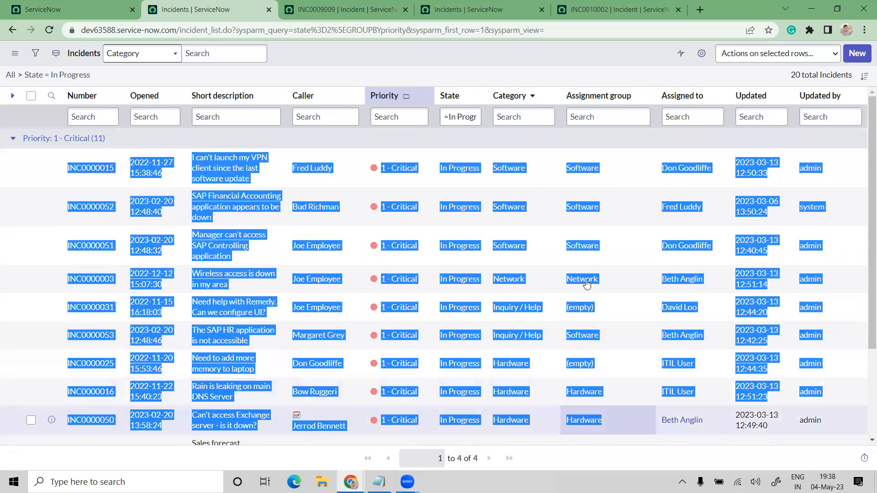
# - Export the filtered incident list in Excel (.xlsx) format from the State column's options and download the file
pyautogui.click(475, 96)
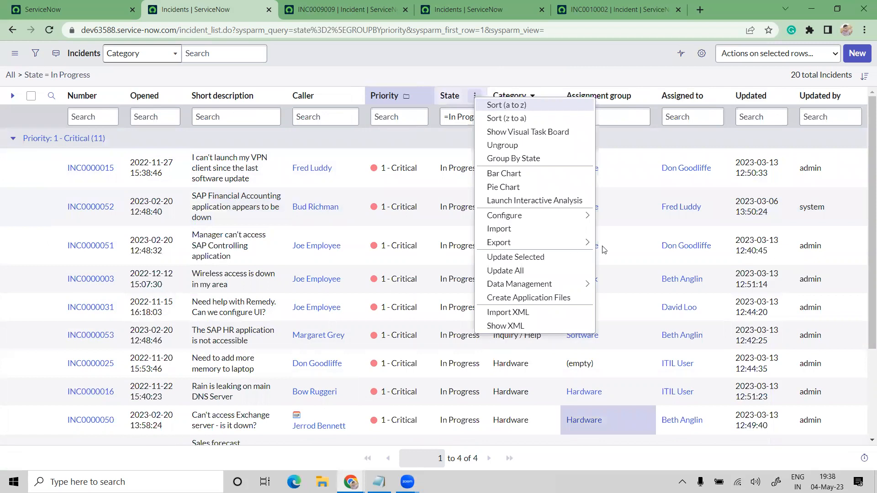
pyautogui.moveTo(589, 242)
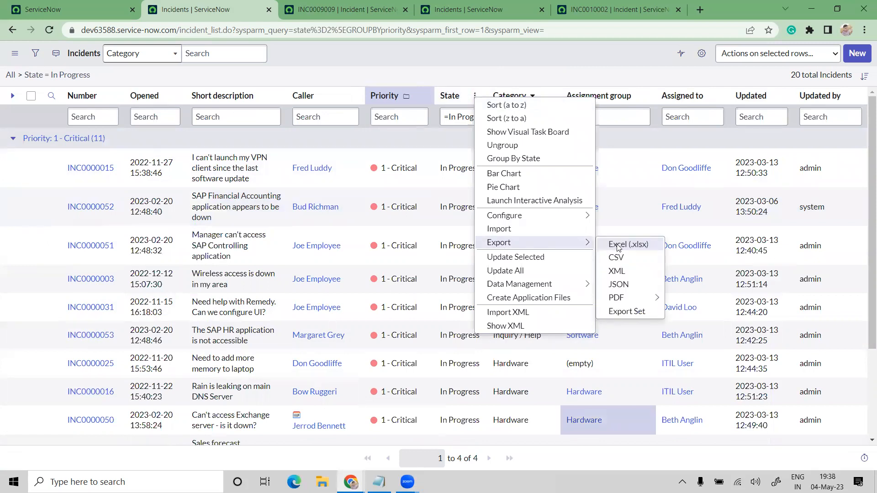
pyautogui.click(618, 245)
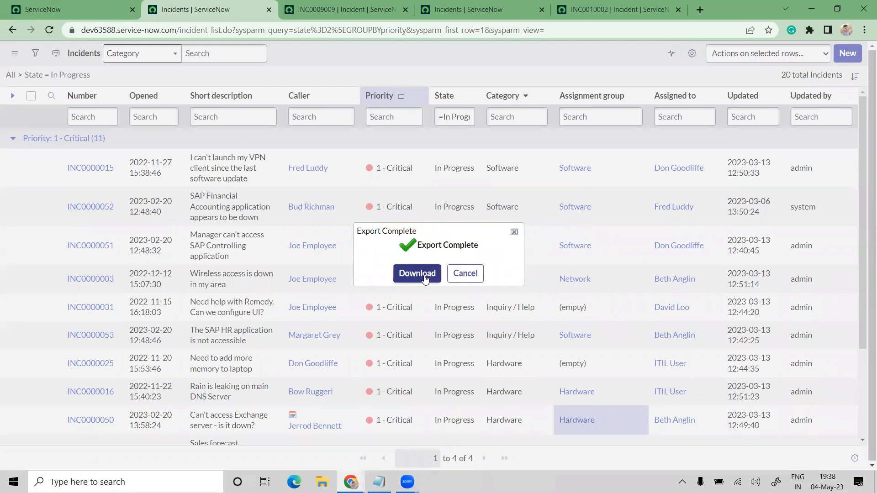
pyautogui.click(417, 273)
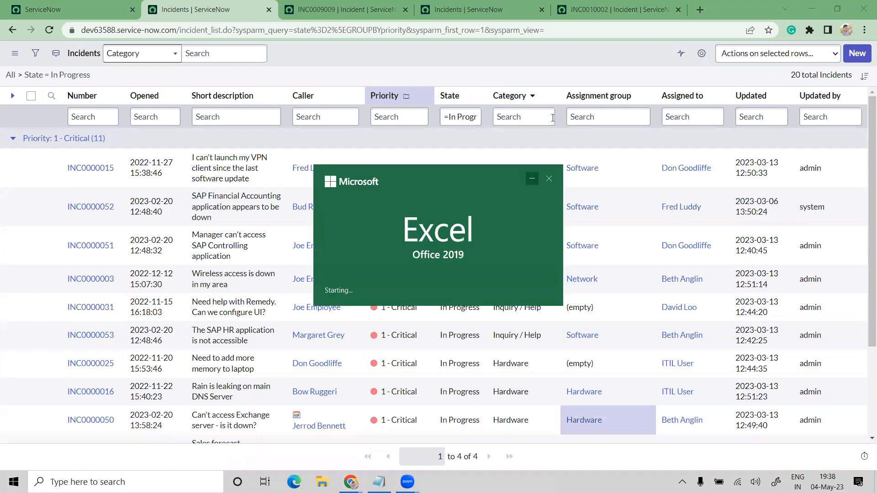
# - Look through the exported incident rows in Excel after dismissing the document recovery list, and close the workbook
pyautogui.click(531, 179)
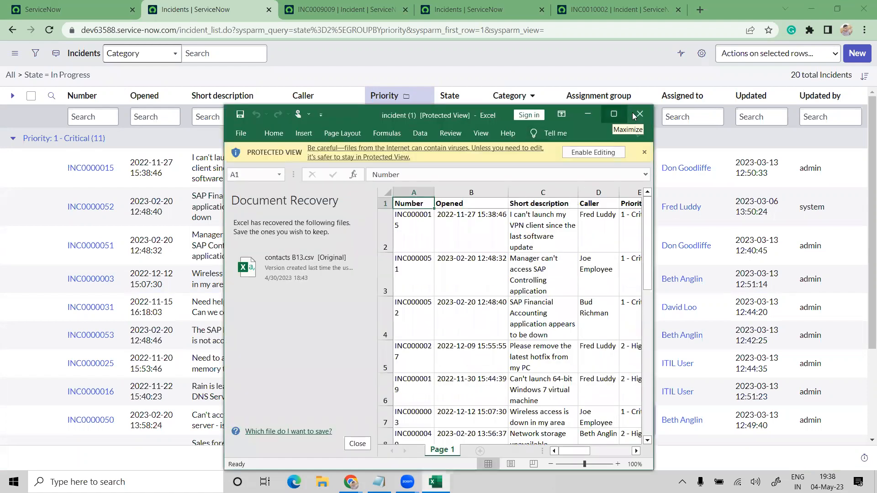
pyautogui.click(357, 443)
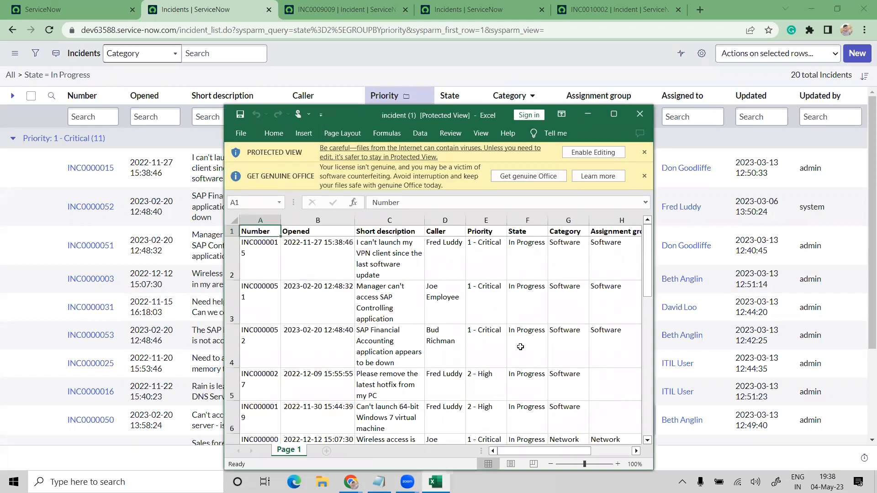
pyautogui.scroll(-4, 511, 336)
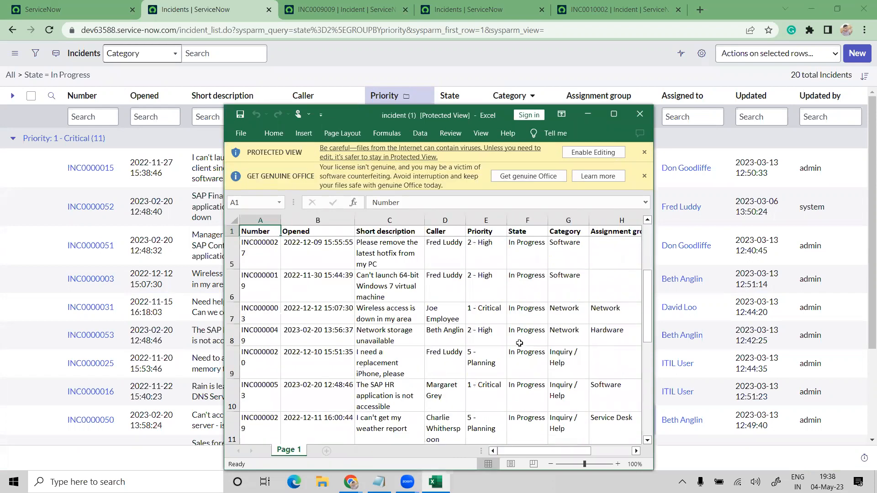
pyautogui.click(640, 116)
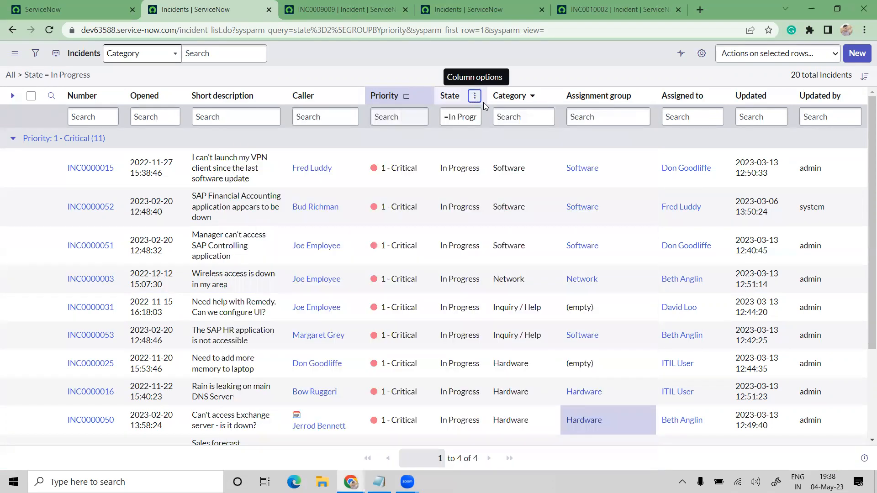
# - Select the first two critical incidents, open Update Selected from the Category column's options, and return to the list
pyautogui.click(475, 96)
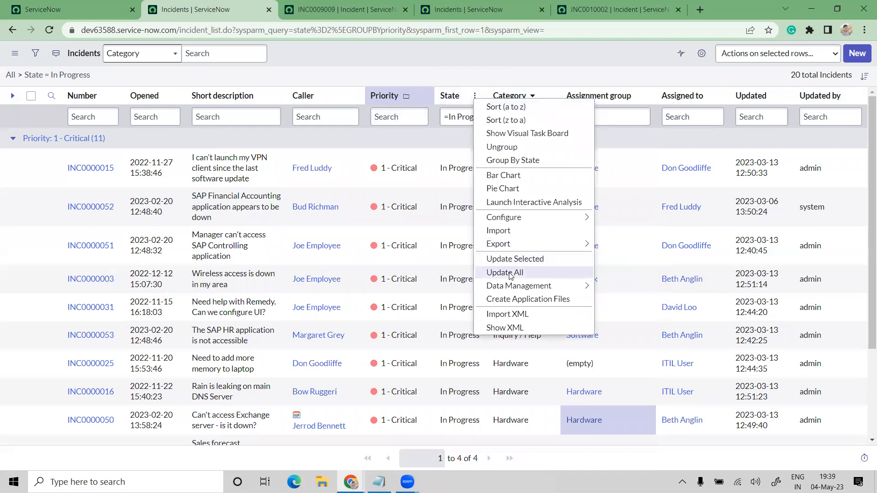
pyautogui.moveTo(513, 285)
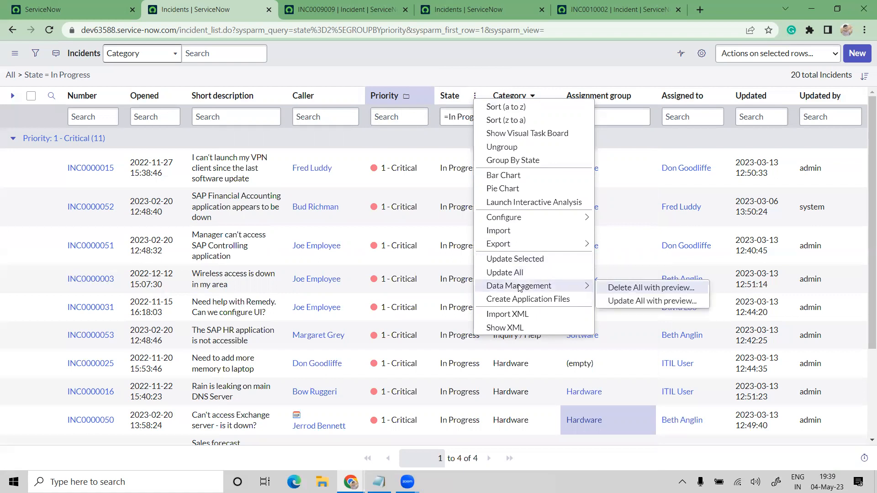
pyautogui.click(30, 169)
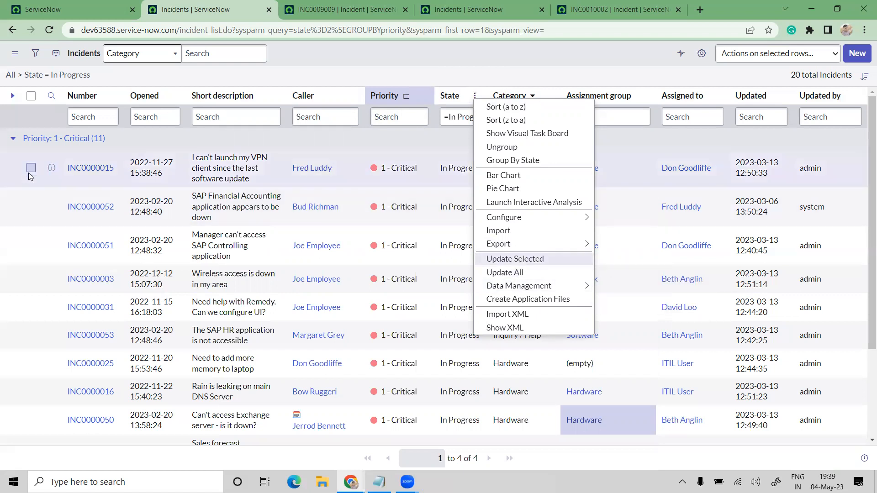
pyautogui.click(31, 207)
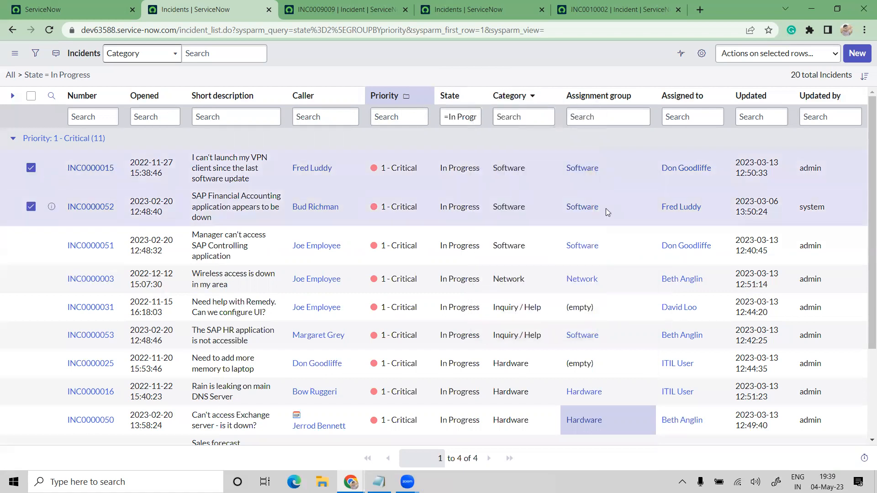
pyautogui.rightClick(556, 118)
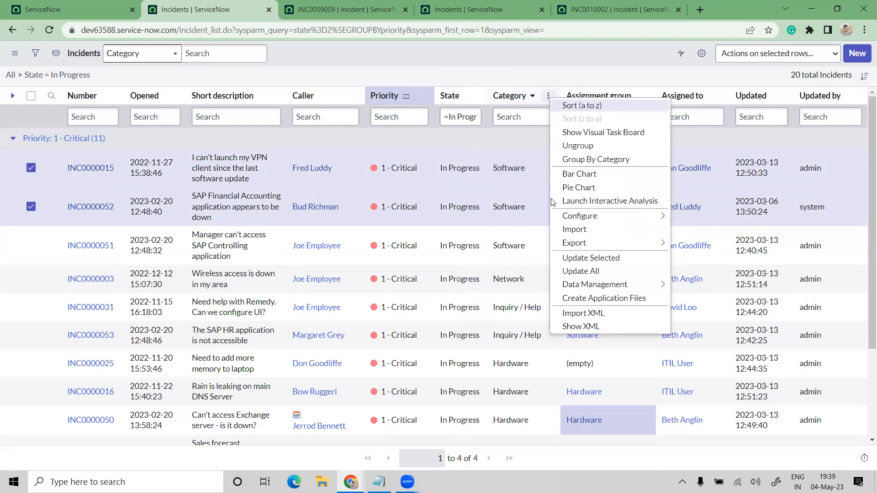
pyautogui.click(584, 259)
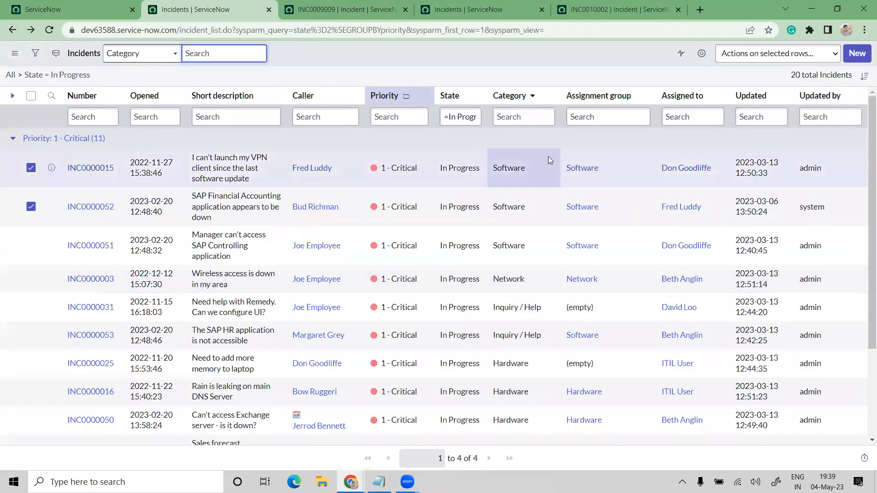
# - View the Create Application Files dialog and the Import XML page from the Category column's options, and return to the incident list
pyautogui.click(548, 96)
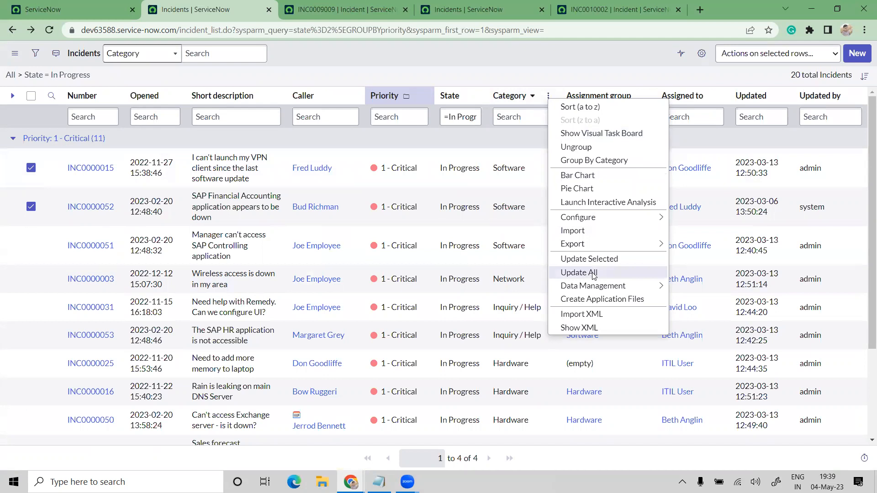
pyautogui.moveTo(589, 288)
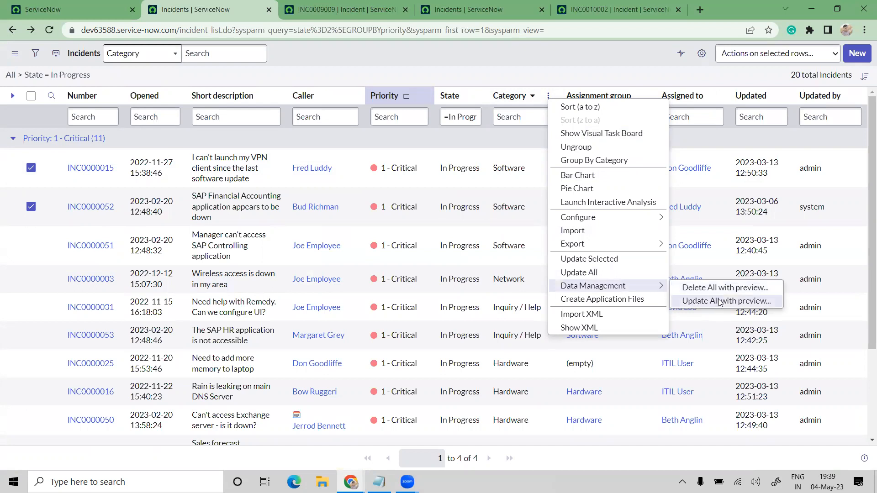
pyautogui.click(626, 304)
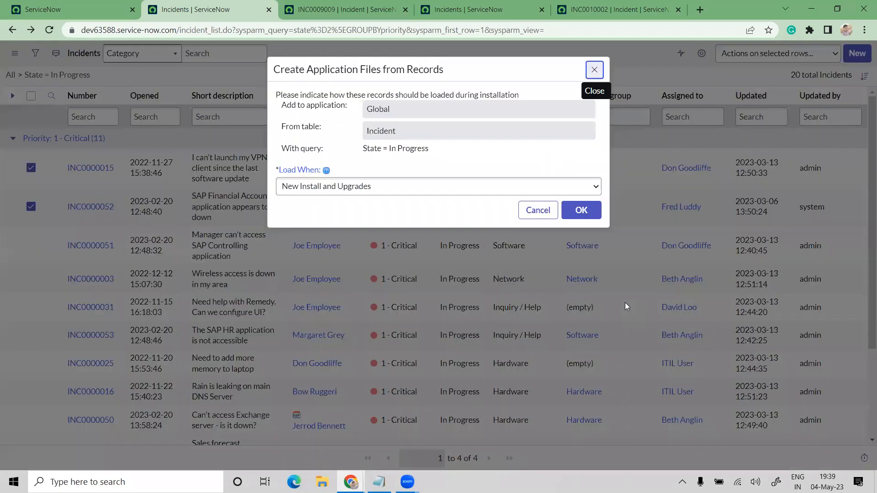
pyautogui.click(572, 213)
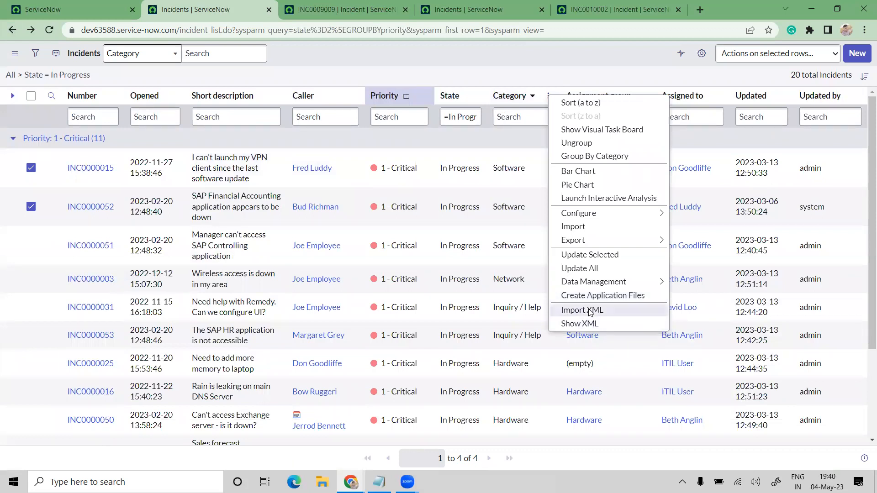
pyautogui.click(590, 312)
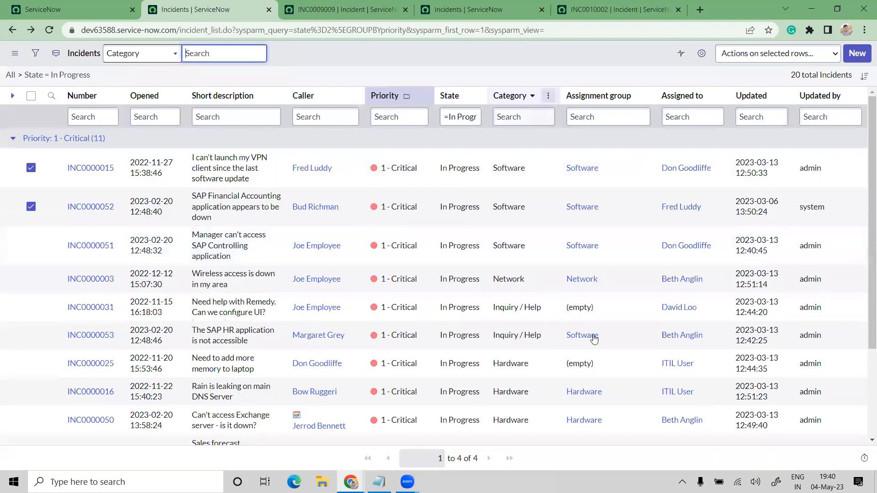
# - Show the filtered incidents as XML and look through the fields of the individual incident records
pyautogui.click(583, 326)
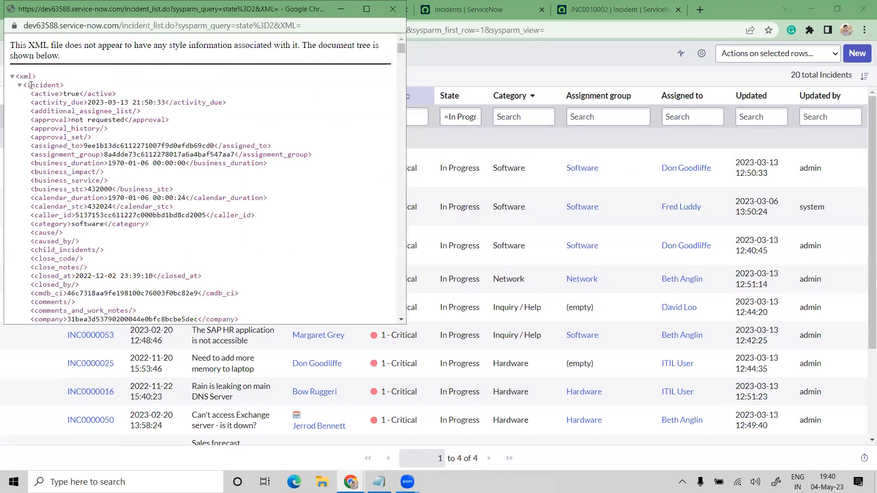
pyautogui.moveTo(28, 85); pyautogui.dragTo(212, 208)
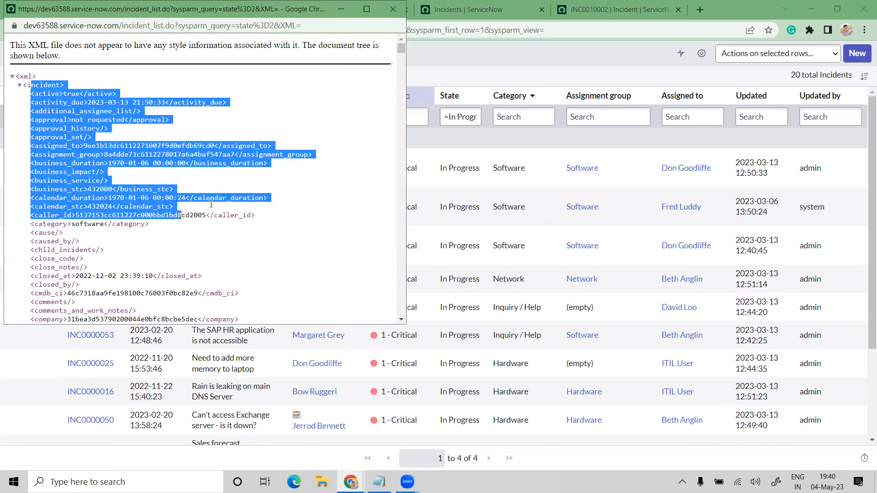
pyautogui.scroll(-10, 211, 204)
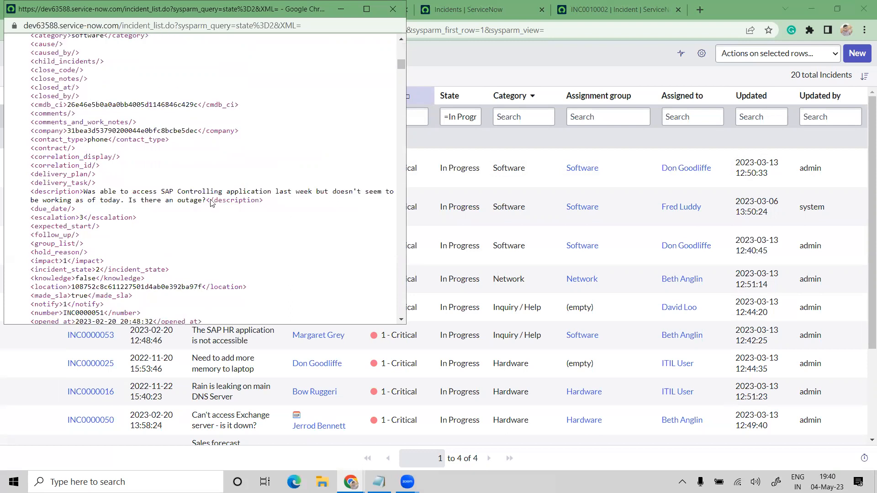
pyautogui.scroll(-10, 211, 204)
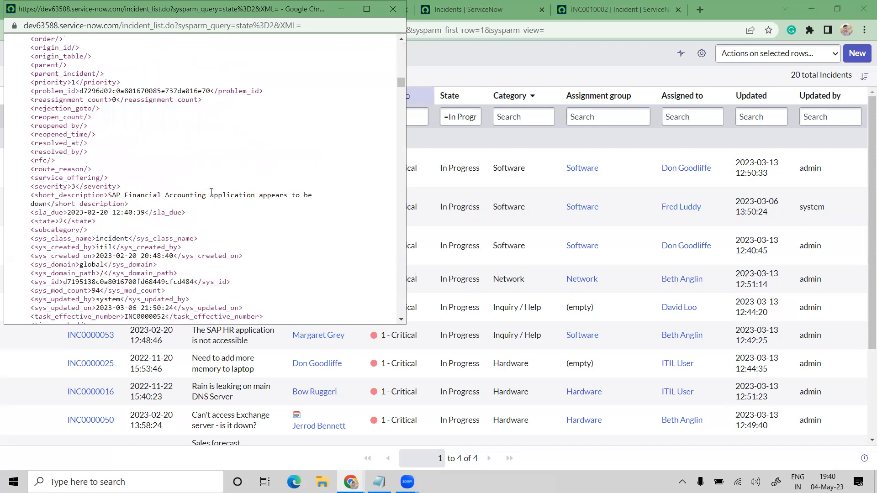
pyautogui.scroll(-2, 211, 191)
pyautogui.scroll(-12, 212, 193)
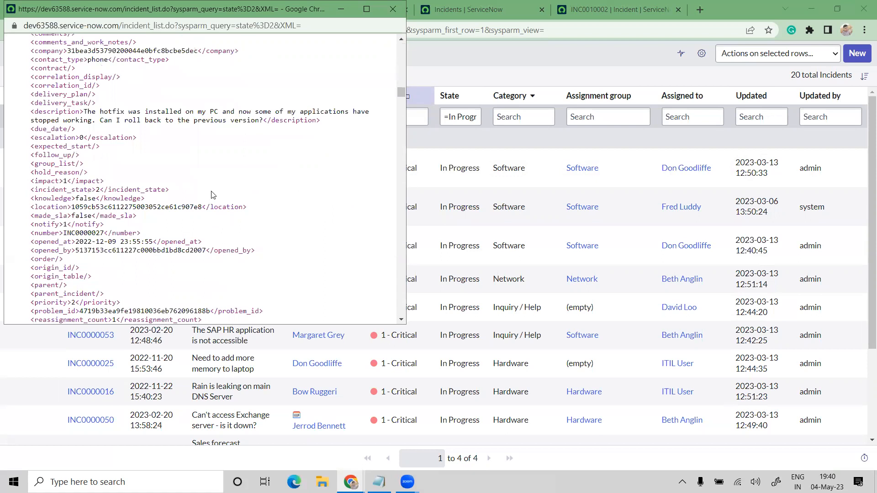
pyautogui.scroll(-5, 212, 195)
# - Search the incident XML for "caller" and select the caller_id value of the matching record
pyautogui.hotkey('ctrl', 'f')
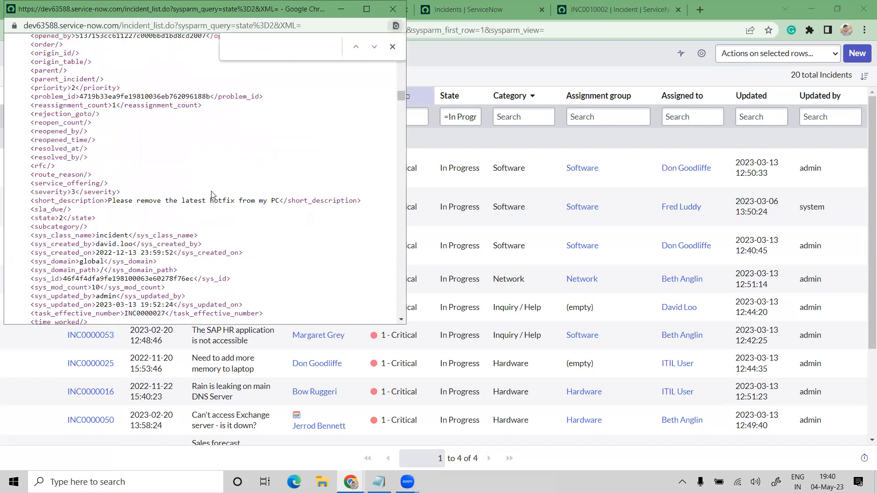
pyautogui.write('caller')
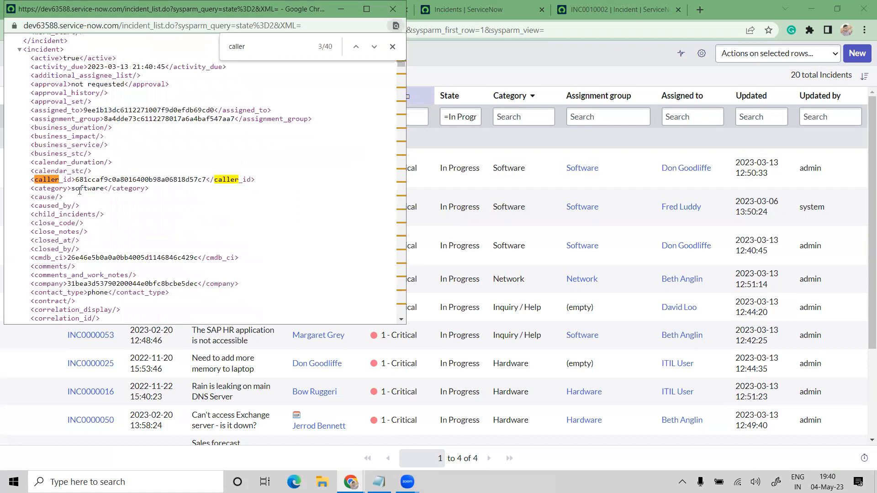
pyautogui.doubleClick(78, 181)
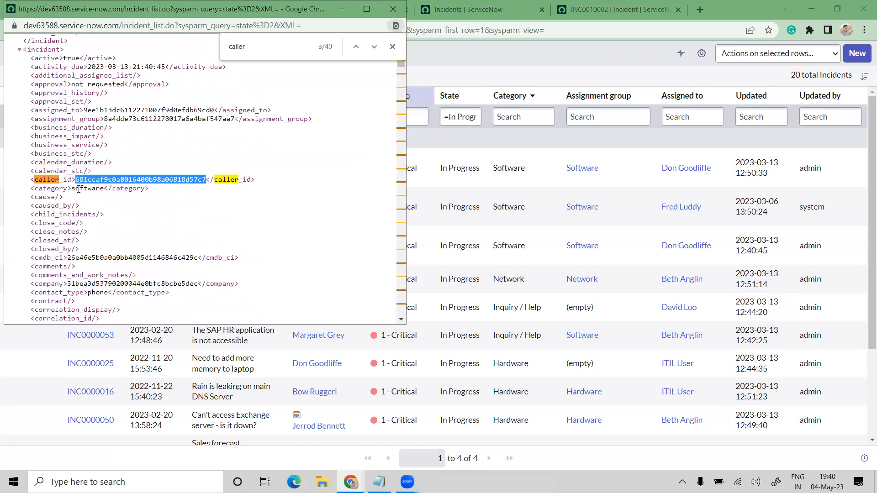
# - Close the XML search and the XML window, and look through the critical incidents and the priority groups in the incident list
pyautogui.doubleClick(71, 215)
pyautogui.click(134, 266)
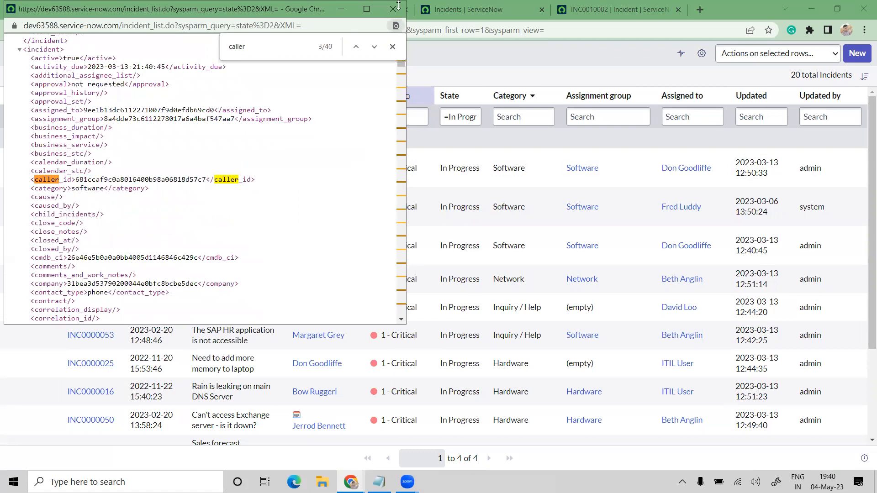
pyautogui.press('Escape')
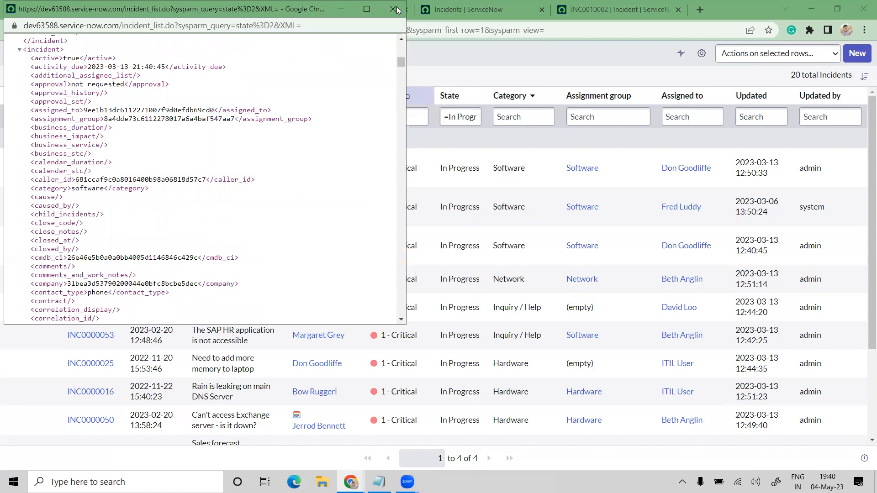
pyautogui.click(575, 256)
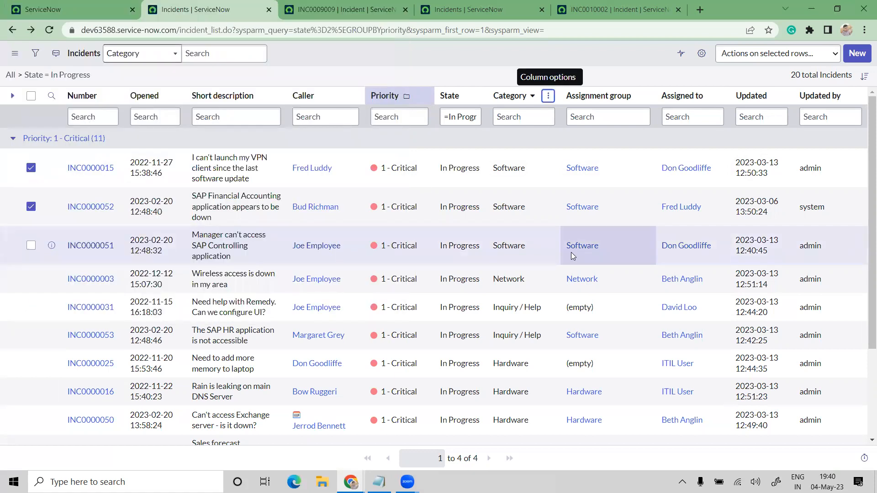
pyautogui.scroll(-1, 571, 253)
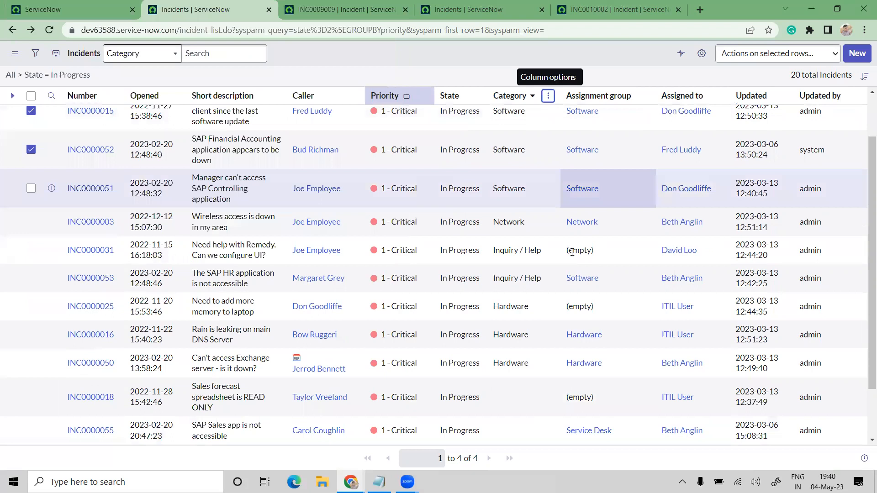
pyautogui.scroll(-2, 613, 312)
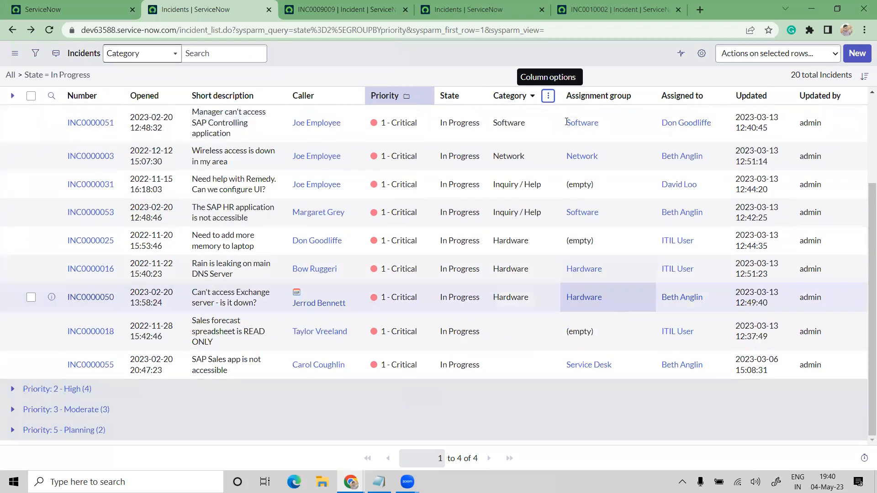
pyautogui.scroll(4, 612, 311)
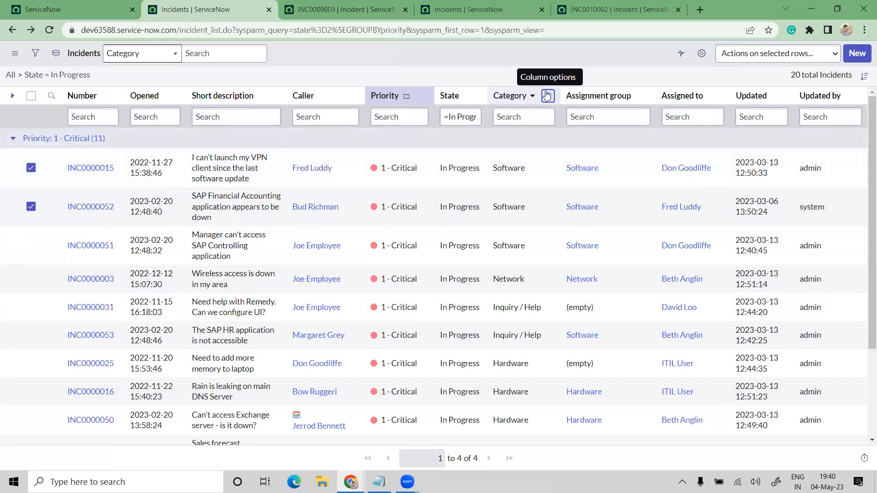
# - View the Category column's options and the first incident's row options, and reset the list to all incidents
pyautogui.click(549, 97)
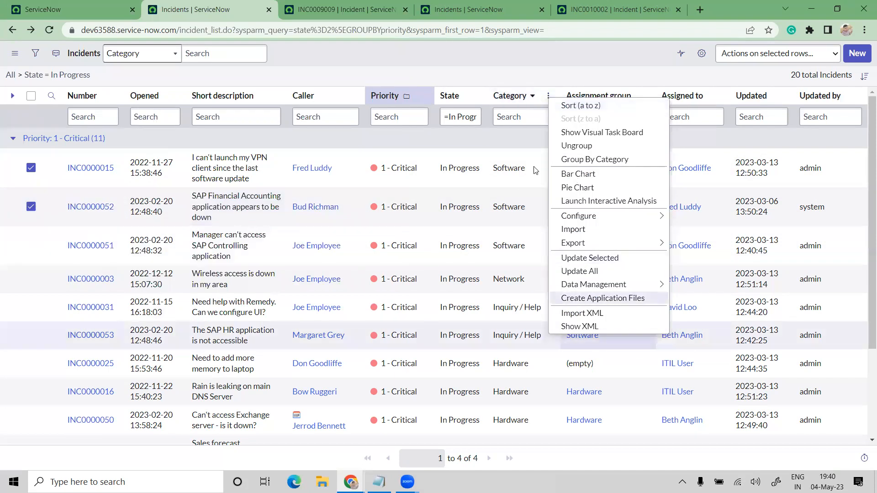
pyautogui.rightClick(544, 171)
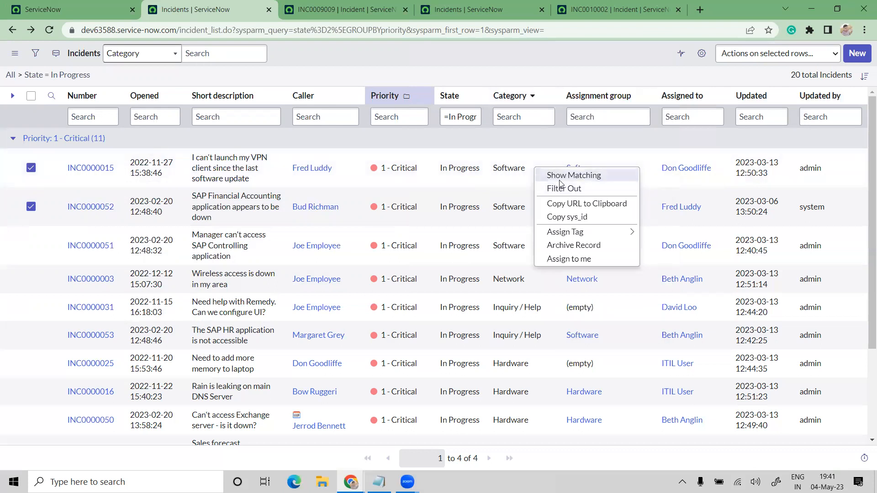
pyautogui.click(11, 76)
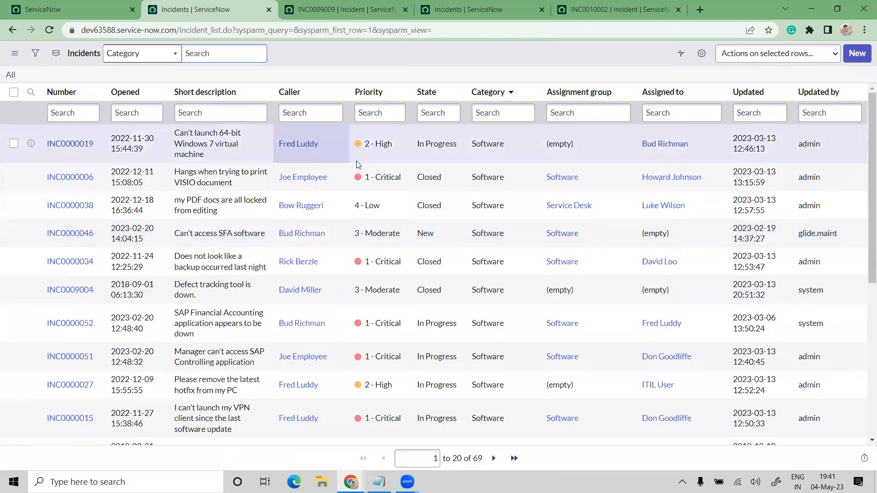
# - Show only the incidents matching the first row's caller, and return to the full incident list
pyautogui.rightClick(310, 154)
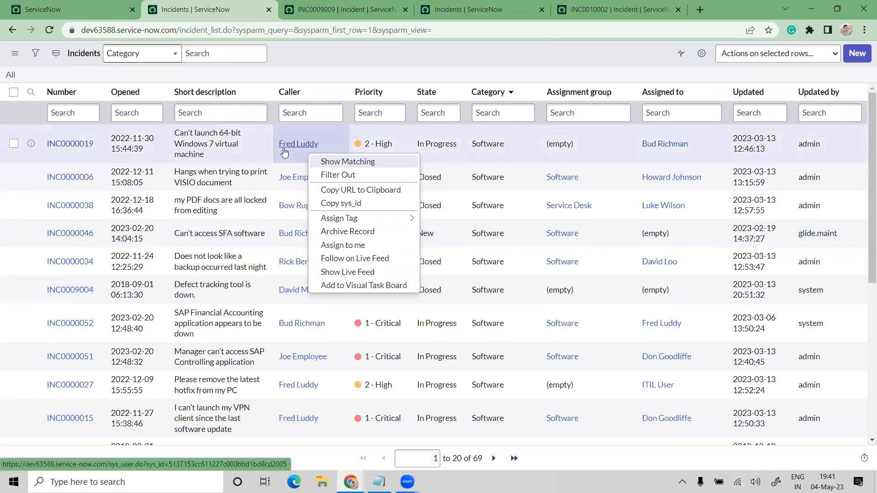
pyautogui.click(330, 162)
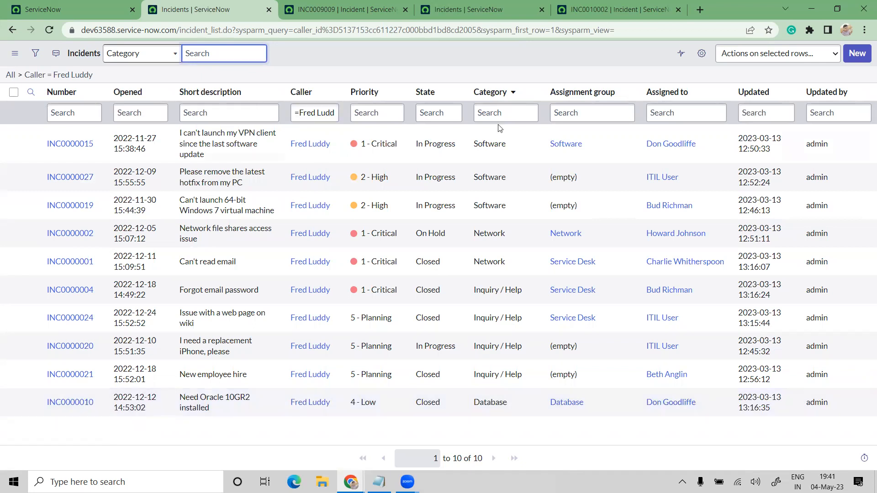
pyautogui.press('Return')
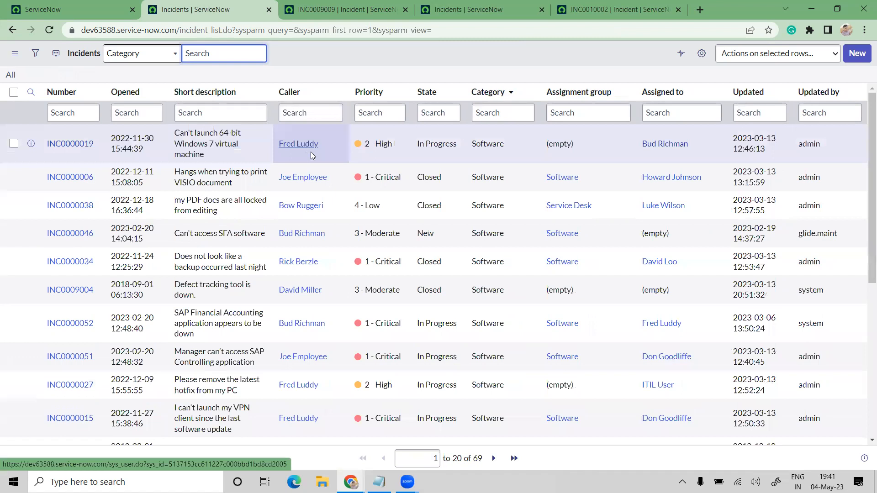
# - Filter out the first row's caller, look through the remaining incidents, and return to the full list
pyautogui.rightClick(307, 153)
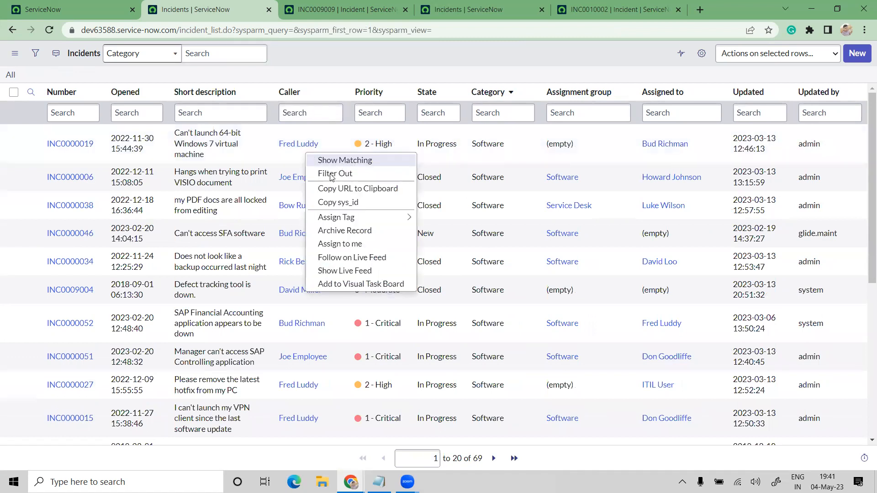
pyautogui.click(304, 151)
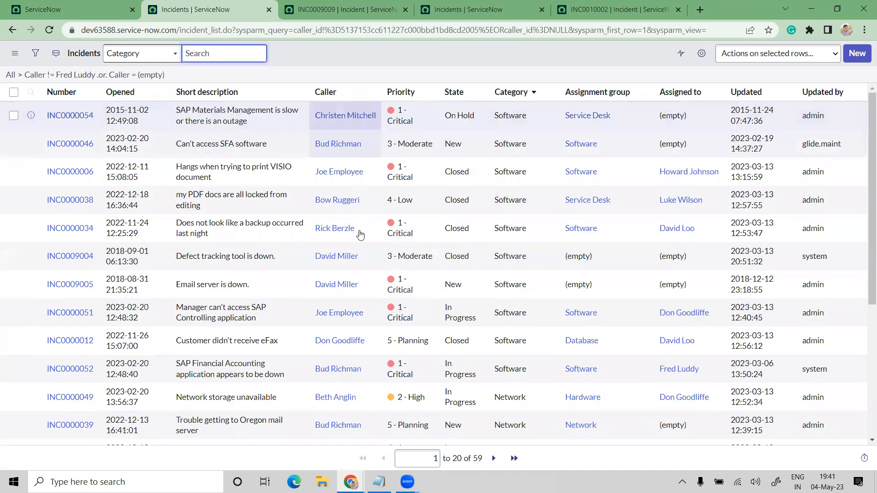
pyautogui.scroll(-5, 360, 234)
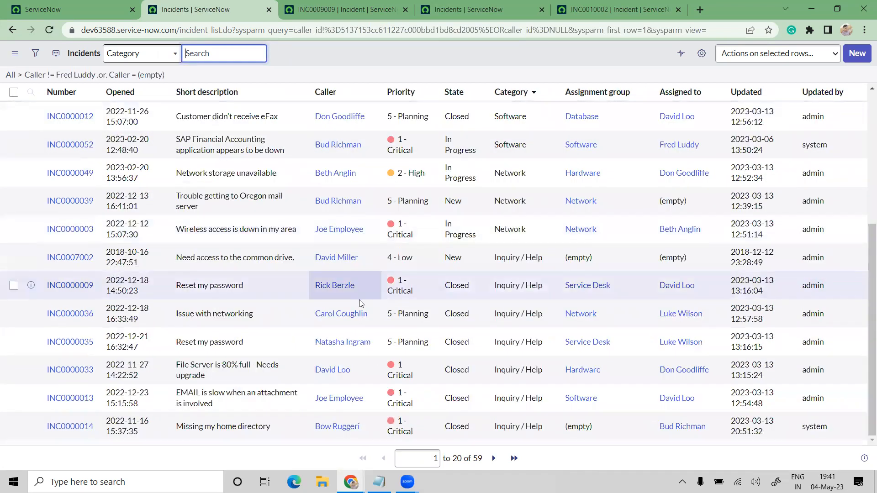
pyautogui.scroll(5, 361, 303)
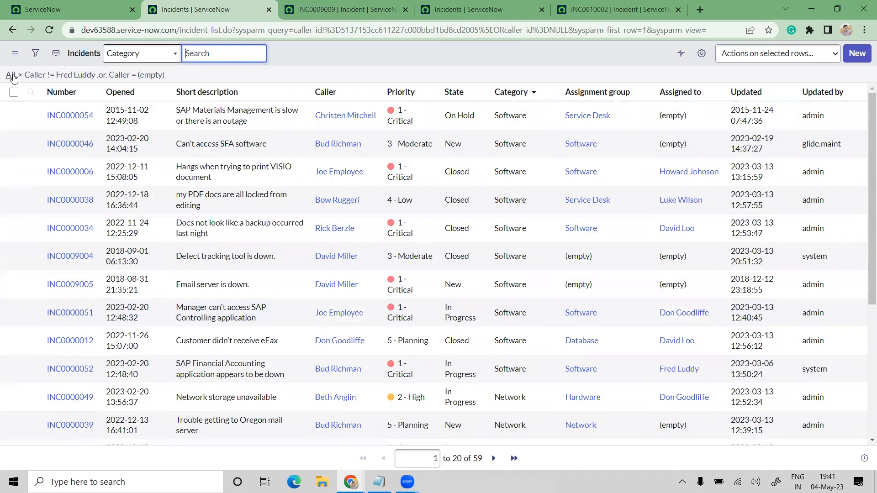
pyautogui.click(282, 169)
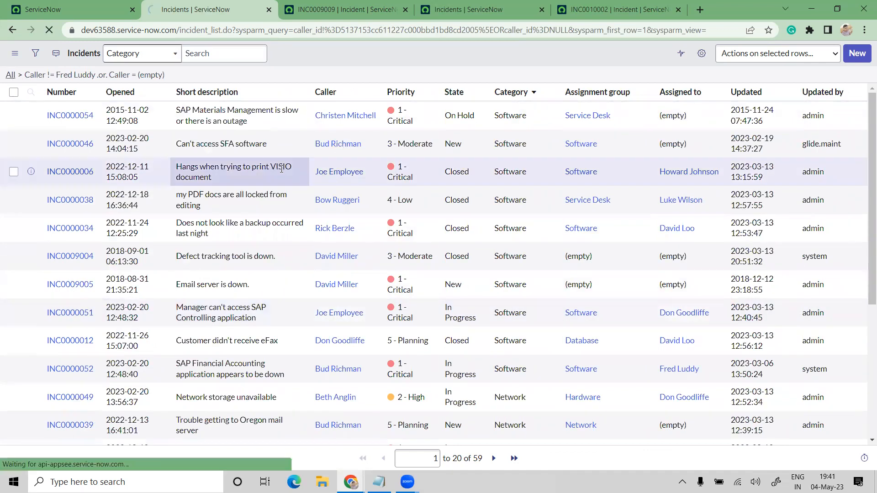
pyautogui.click(325, 138)
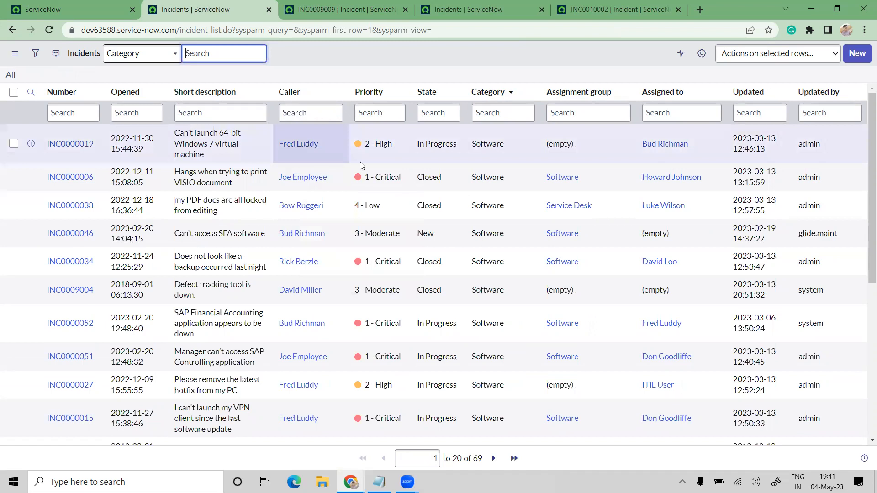
# - Copy the first incident's URL from its row options, switch to Notepad and paste it after a blank line below the notes
pyautogui.rightClick(327, 138)
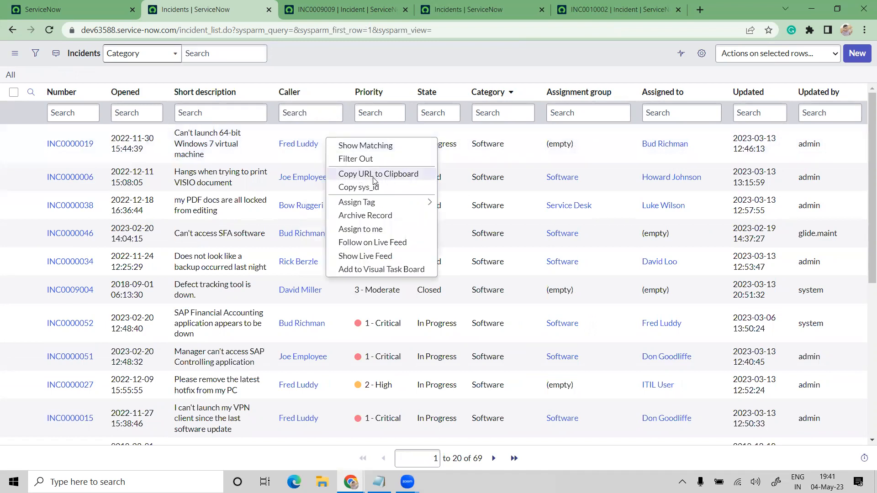
pyautogui.click(299, 29)
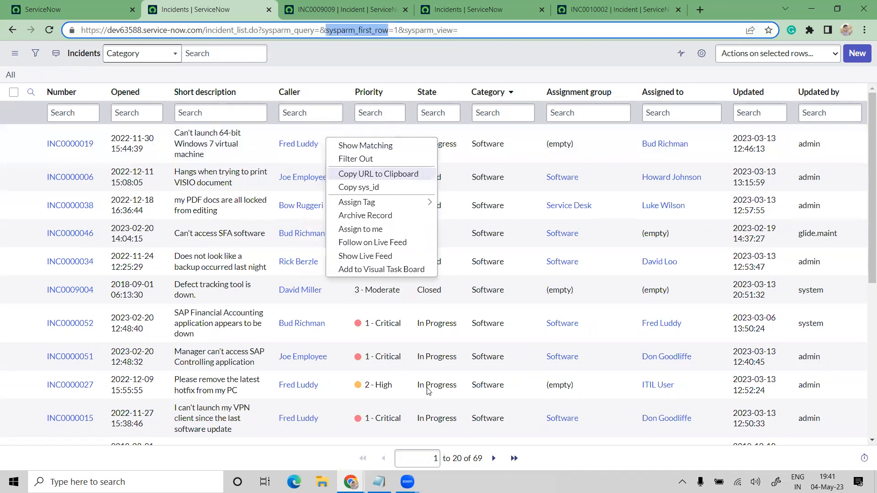
pyautogui.click(346, 174)
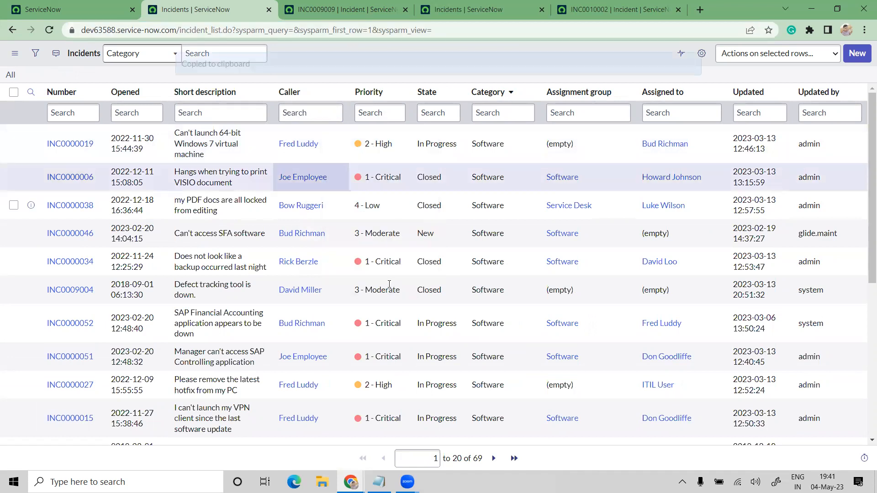
pyautogui.hotkey('alt', 'Tab')
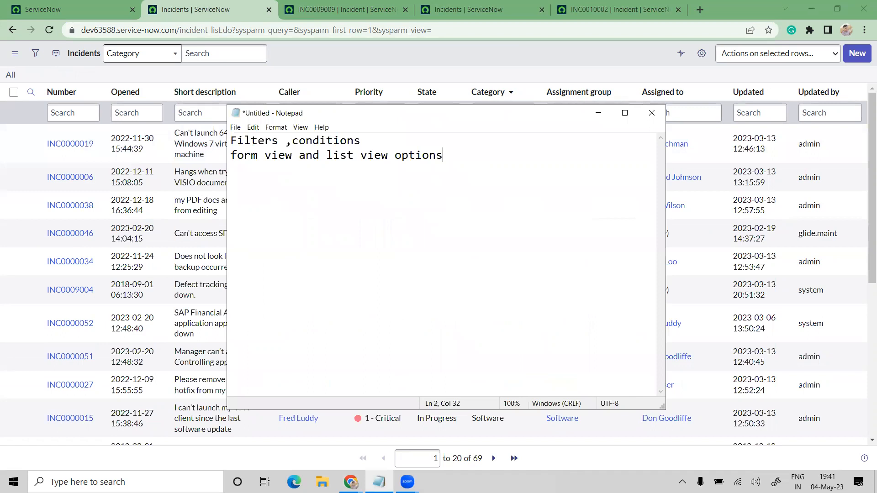
pyautogui.press('Return')
pyautogui.press('Return')
pyautogui.hotkey('ctrl', 'v')
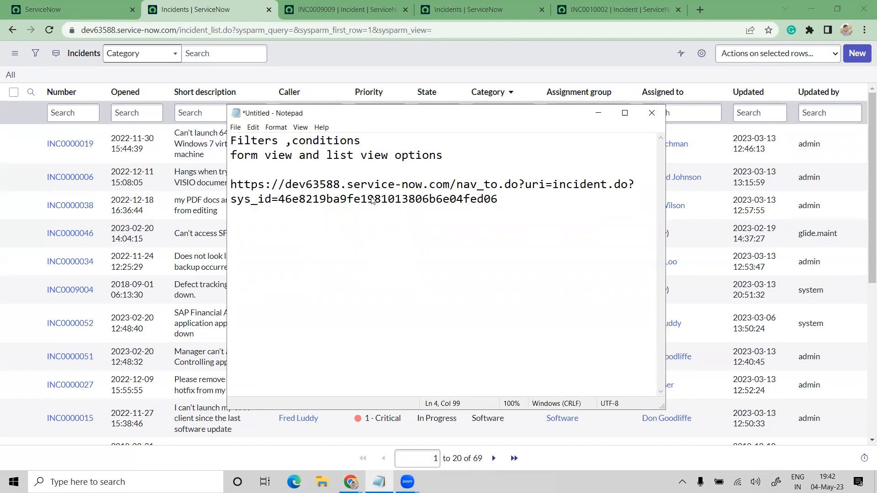
# - Return to the incident list in Chrome and copy the sys_id of incident INC0000006 from its row options
pyautogui.hotkey('alt', 'Tab')
pyautogui.rightClick(333, 180)
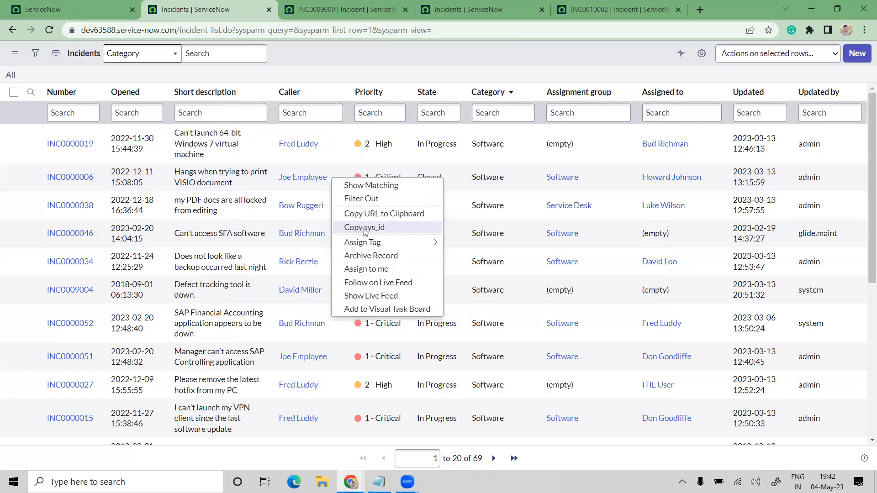
pyautogui.click(364, 228)
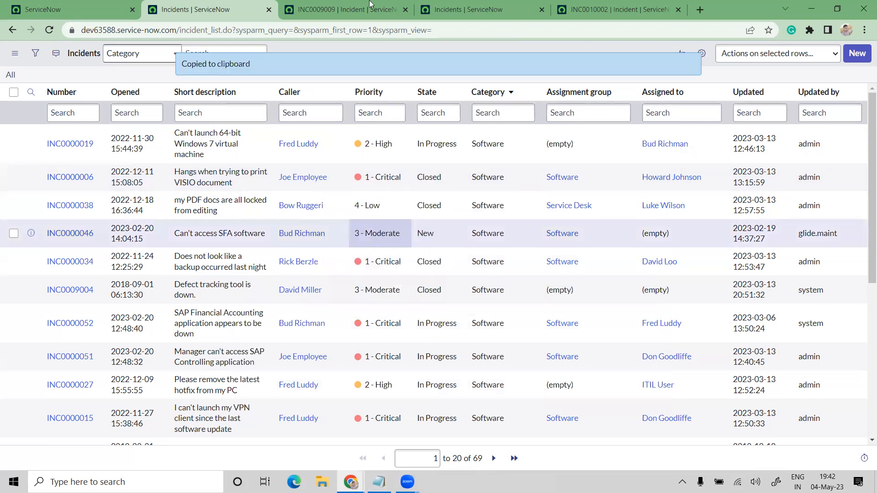
# - On the INC0009009 form, highlight the sys_id in the page address and view the form's options, including Copy sys_id
pyautogui.click(323, 18)
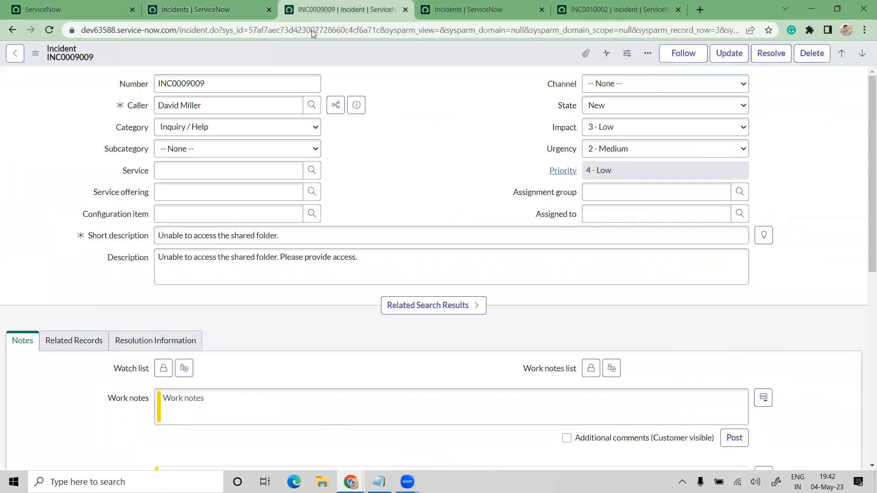
pyautogui.doubleClick(312, 30)
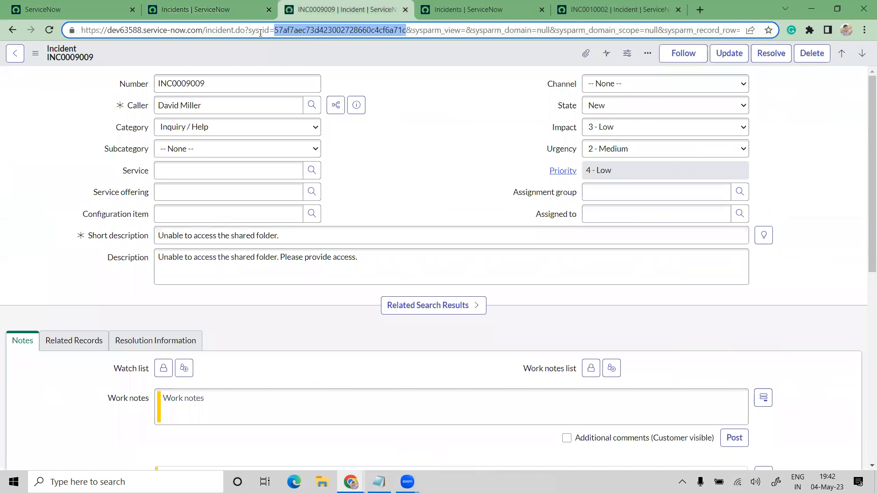
pyautogui.click(35, 53)
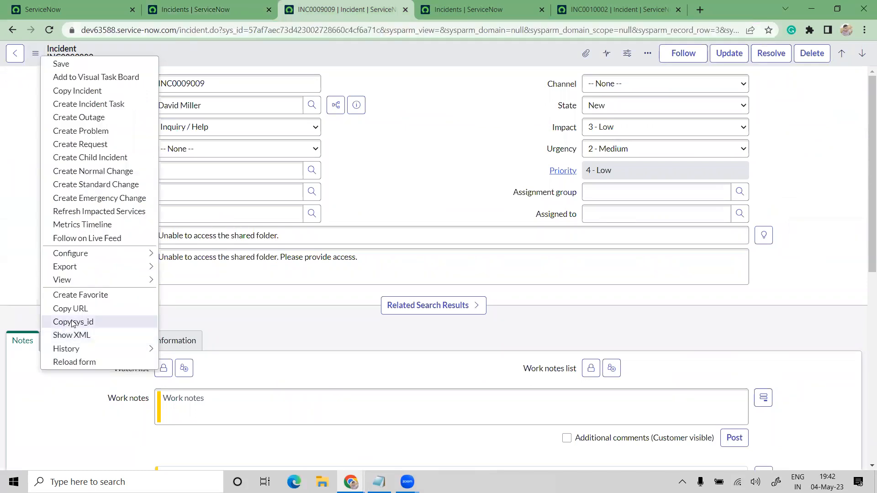
pyautogui.click(457, 153)
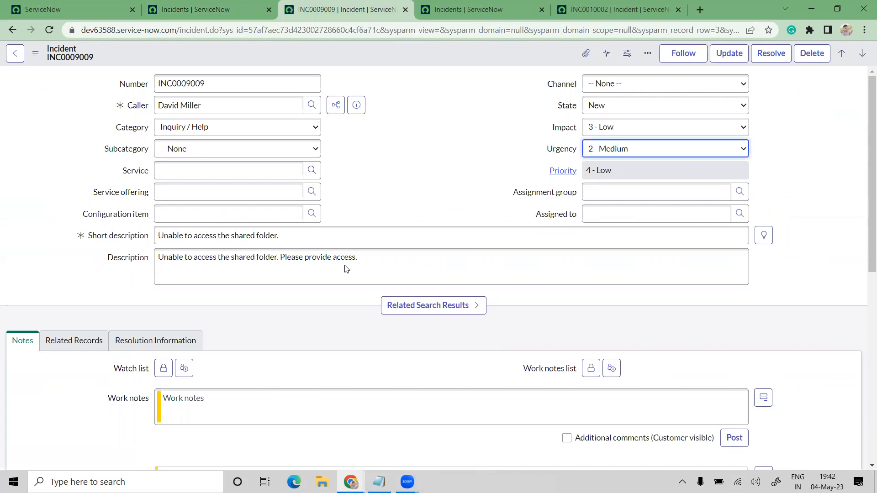
# - Return to the incident list and view the first incident's row options, including Assign Tag and Assign to me
pyautogui.click(249, 10)
pyautogui.click(329, 144)
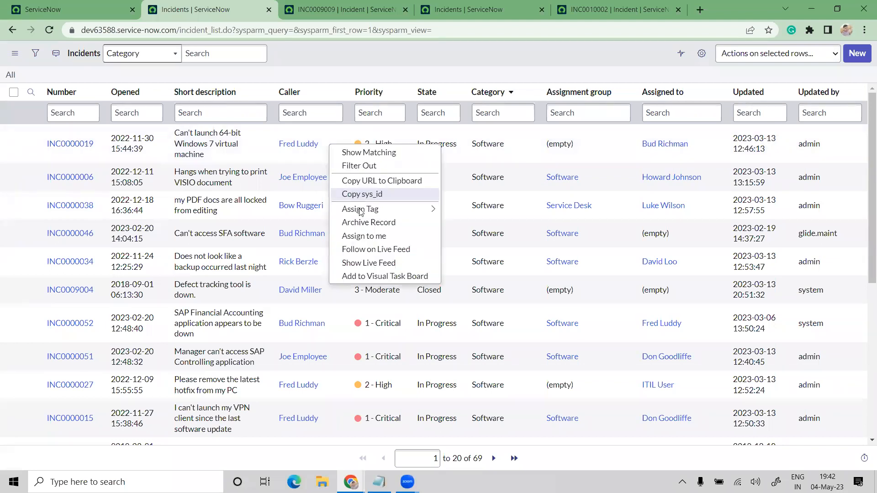
pyautogui.moveTo(360, 211)
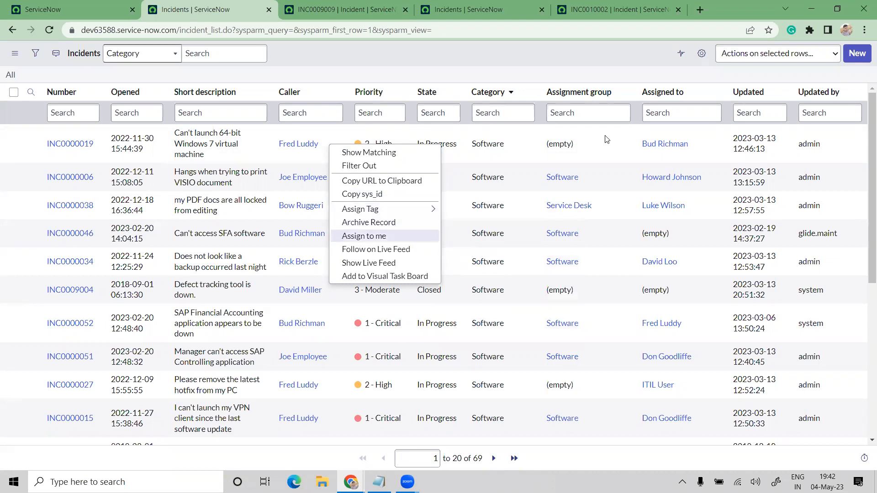
pyautogui.click(680, 100)
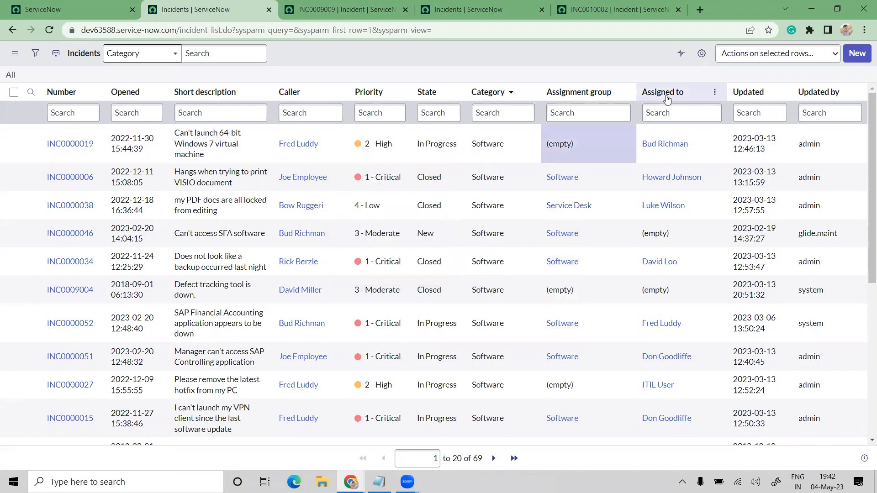
# - Highlight the Assigned to column heading and the values in the row of unassigned incident INC0009004
pyautogui.moveTo(684, 94); pyautogui.dragTo(639, 97)
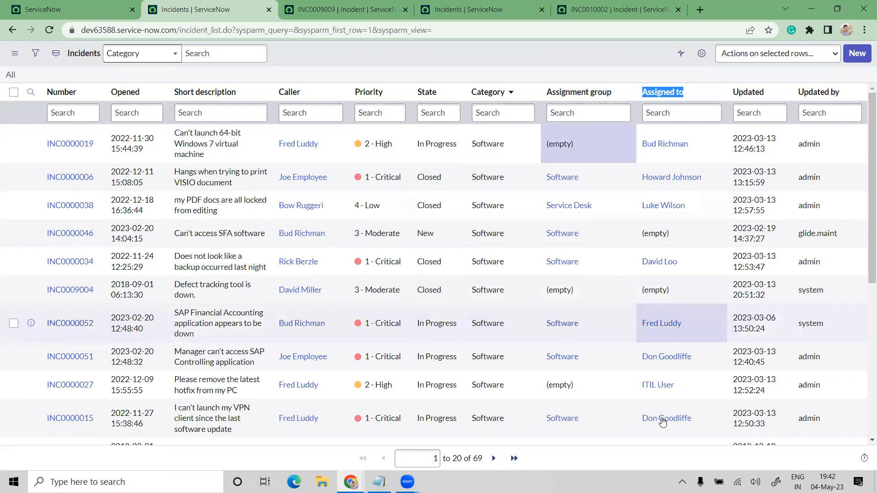
pyautogui.moveTo(685, 289); pyautogui.dragTo(504, 293)
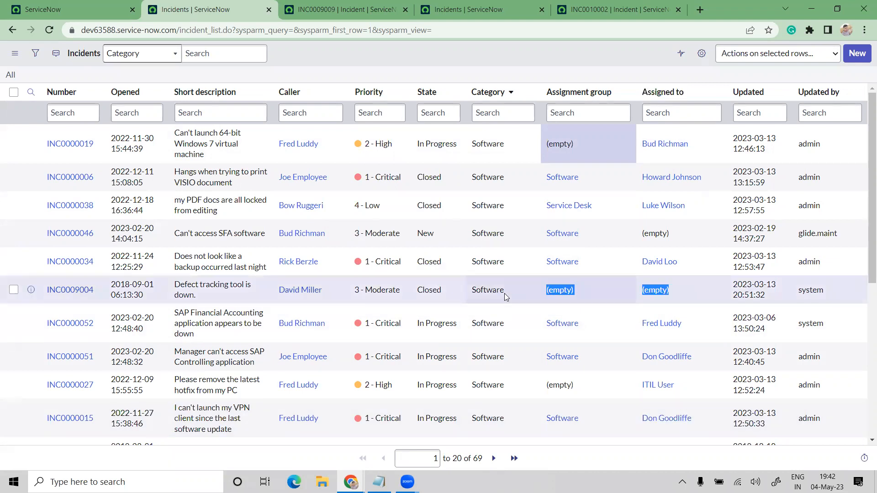
pyautogui.moveTo(116, 295); pyautogui.dragTo(48, 299)
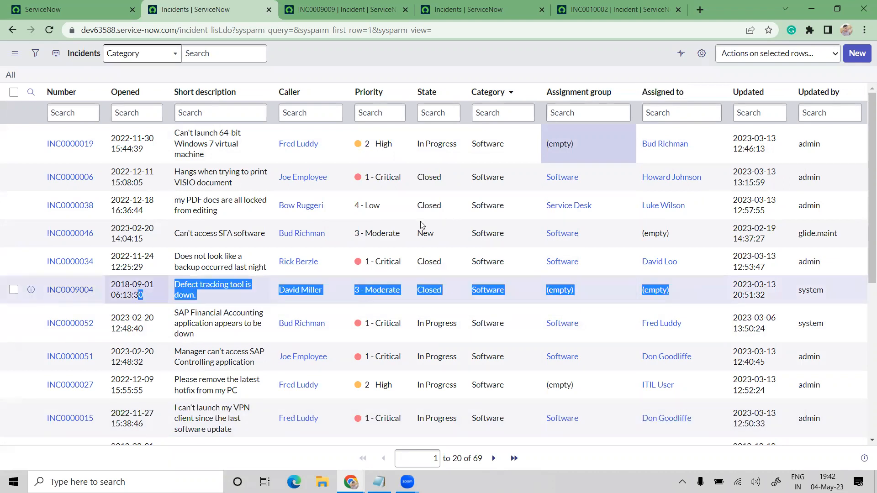
# - Follow incident INC0000038 on Live Feed, and try to show the live feed of incident INC0009004
pyautogui.rightClick(327, 213)
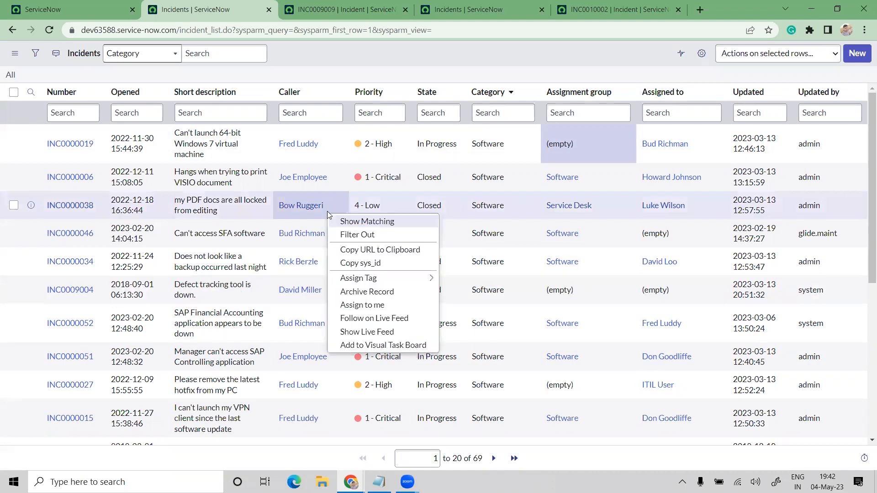
pyautogui.click(381, 319)
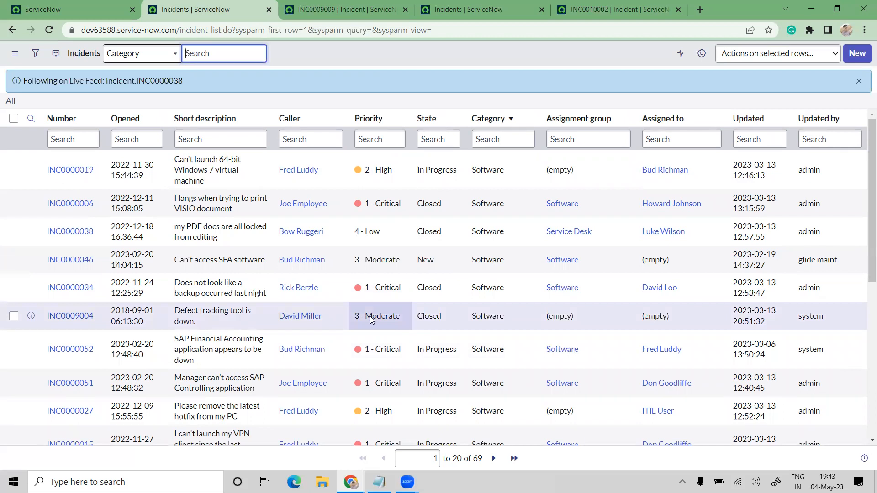
pyautogui.rightClick(371, 319)
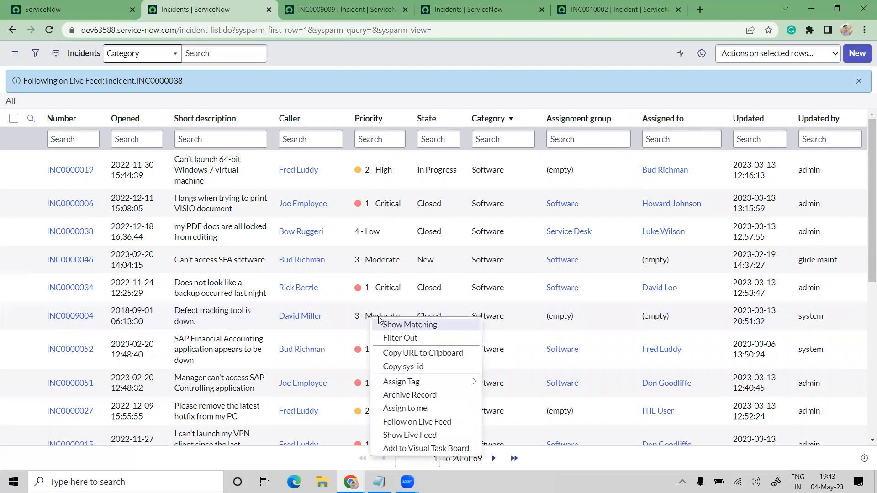
pyautogui.click(427, 418)
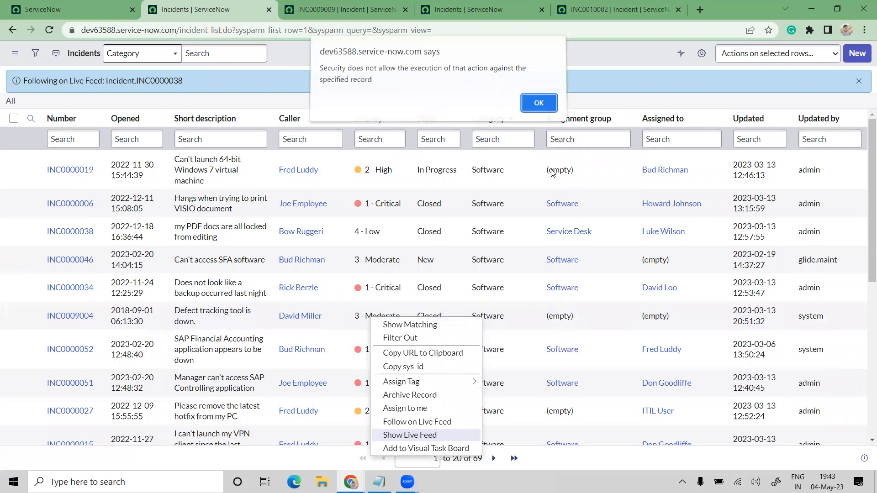
pyautogui.click(538, 105)
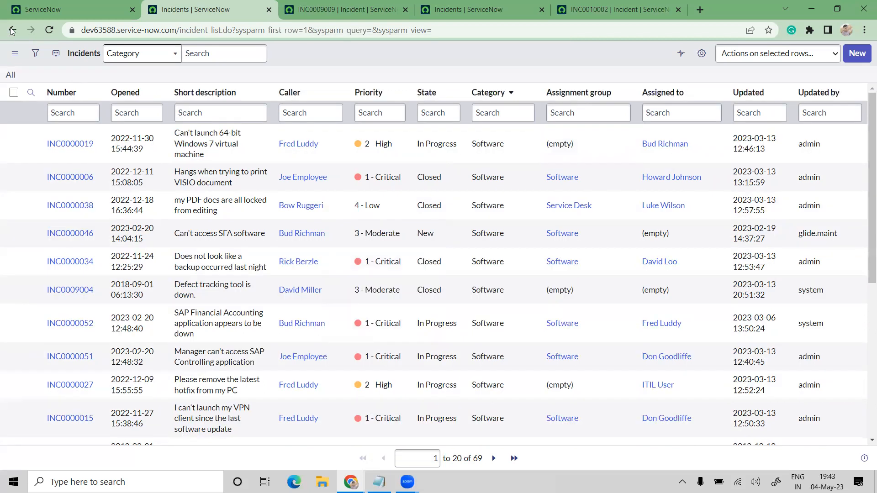
# - Go back to the previous incident list page and try to show the live feed of incident INC0000046
pyautogui.click(12, 31)
pyautogui.click(254, 118)
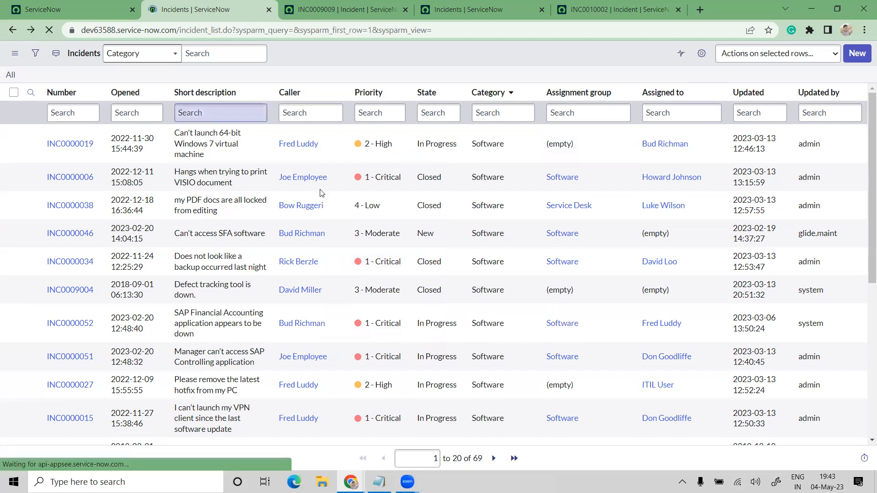
pyautogui.rightClick(400, 235)
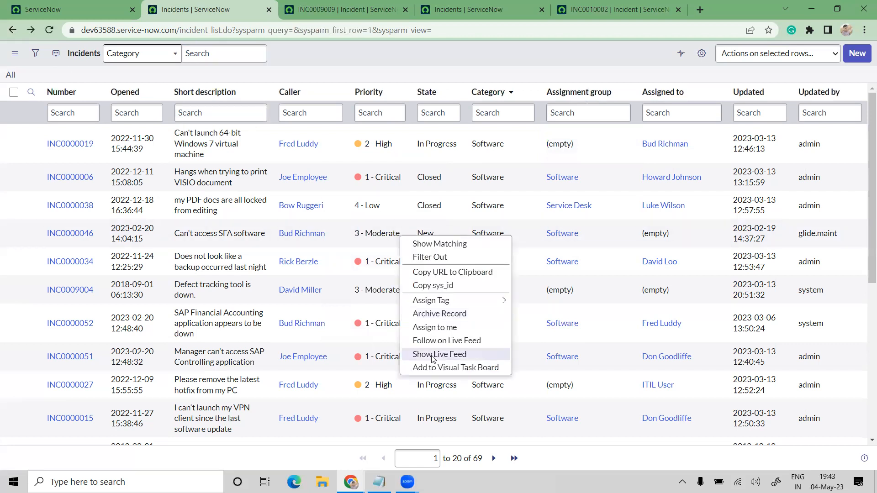
pyautogui.click(433, 355)
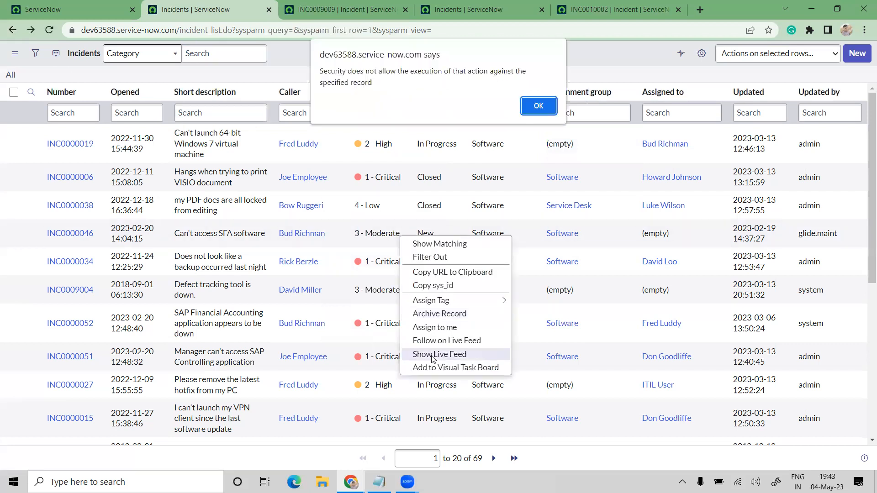
pyautogui.click(540, 107)
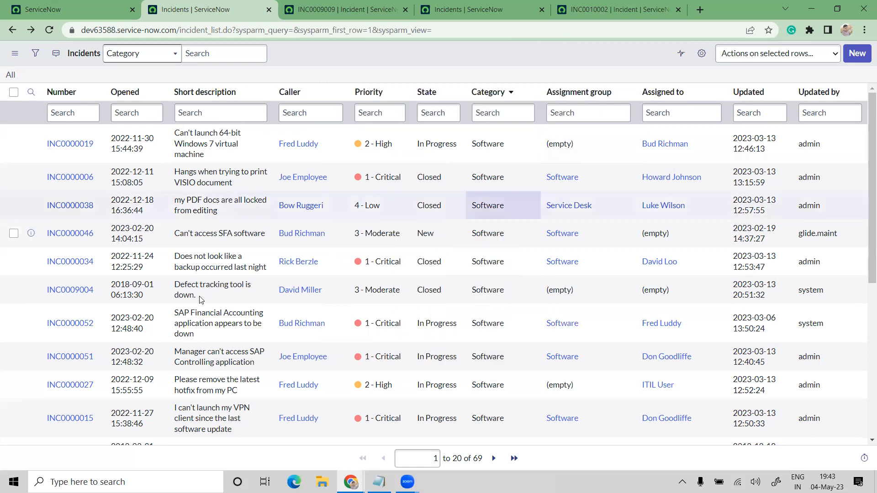
# - Open incident INC0009004 in a separate browser tab and examine its form fields and activity entries
pyautogui.keyDown('ctrl'); pyautogui.click(70, 290); pyautogui.keyUp('ctrl')
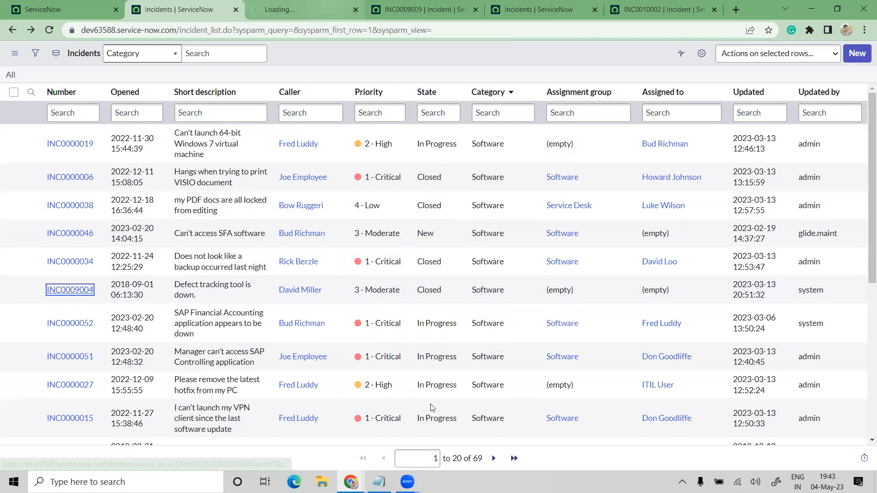
pyautogui.click(307, 4)
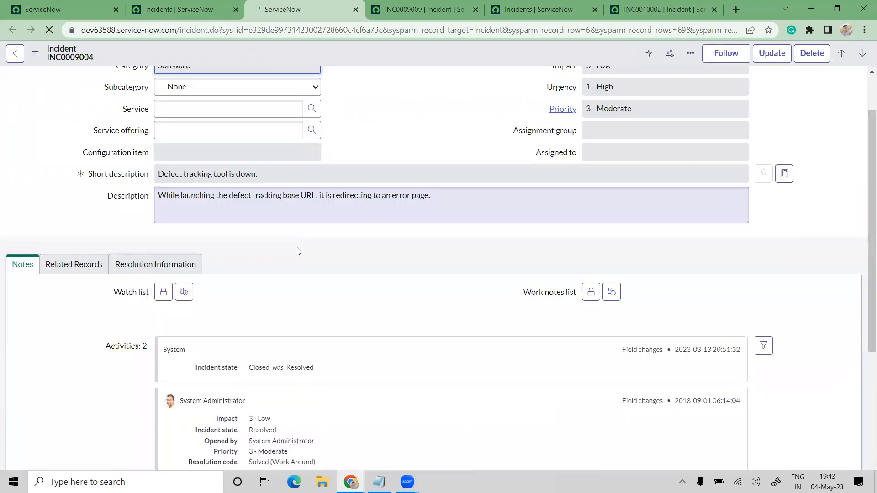
pyautogui.scroll(-4, 272, 249)
pyautogui.moveTo(255, 240); pyautogui.dragTo(493, 283)
pyautogui.click(494, 283)
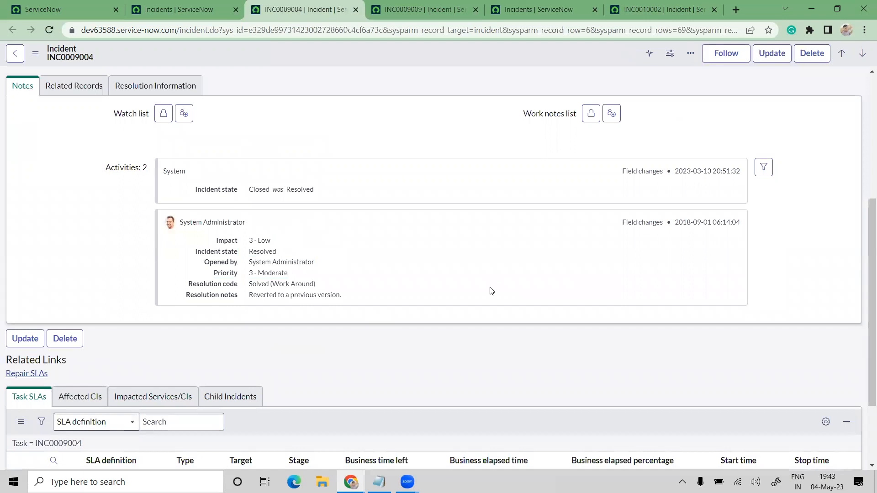
pyautogui.scroll(2, 489, 290)
pyautogui.scroll(4, 476, 303)
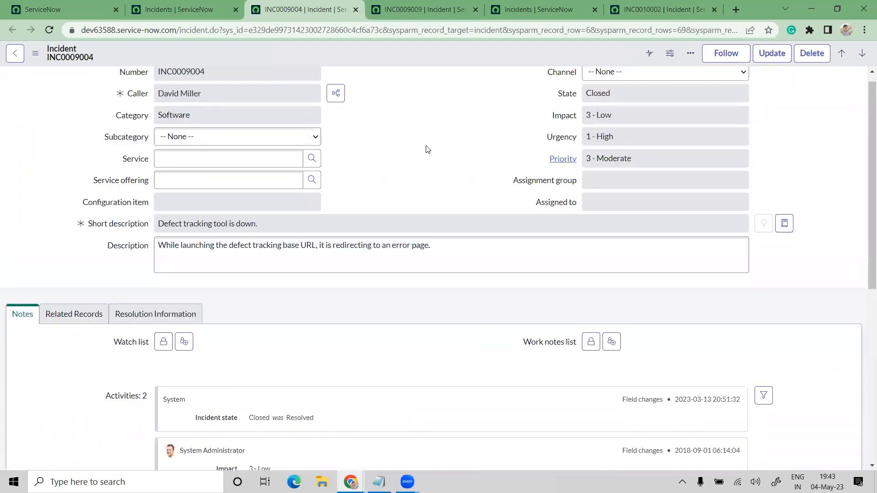
pyautogui.scroll(1, 425, 146)
# - Return to the incident list, view the Visual Task Board choices and sort options for incident INC0000038, and close the board chooser
pyautogui.click(180, 8)
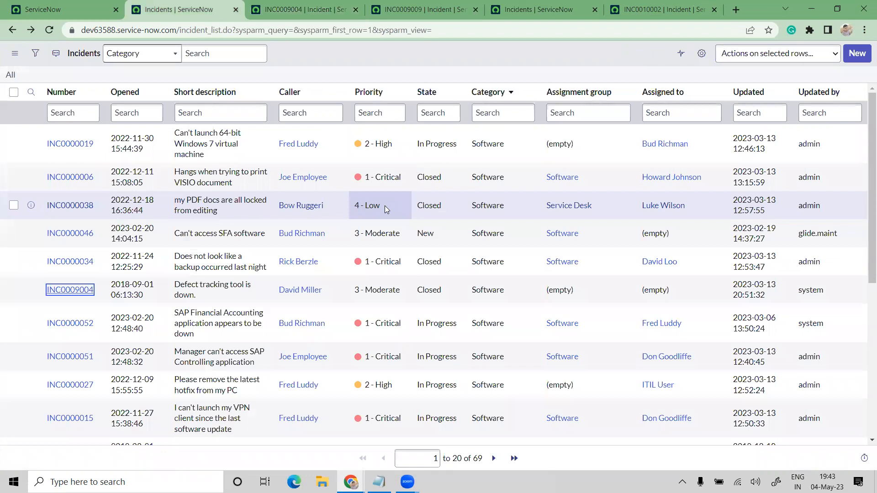
pyautogui.rightClick(384, 205)
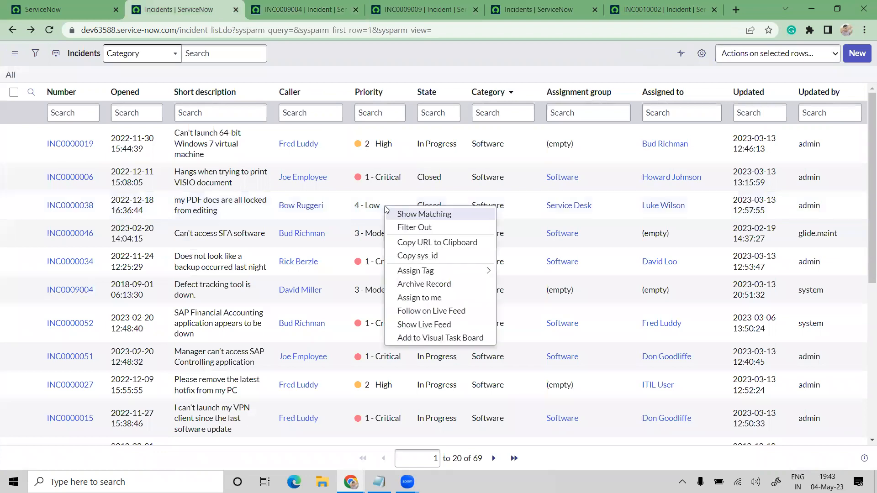
pyautogui.click(433, 341)
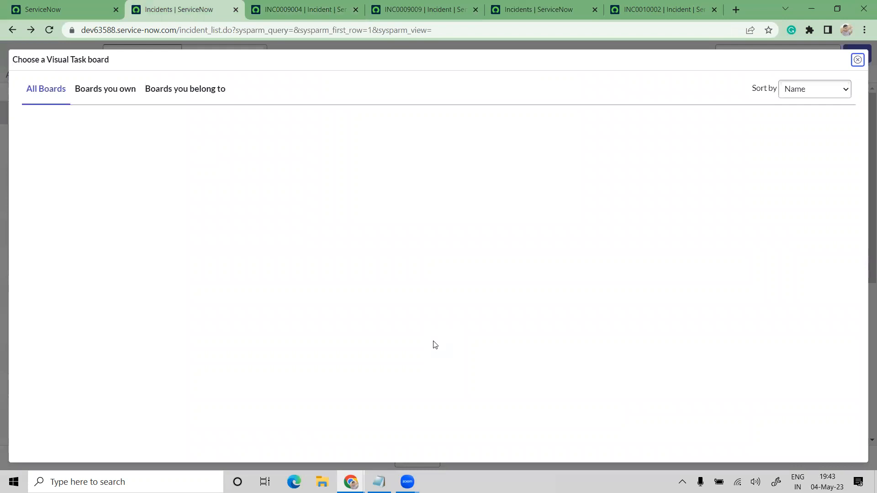
pyautogui.click(803, 91)
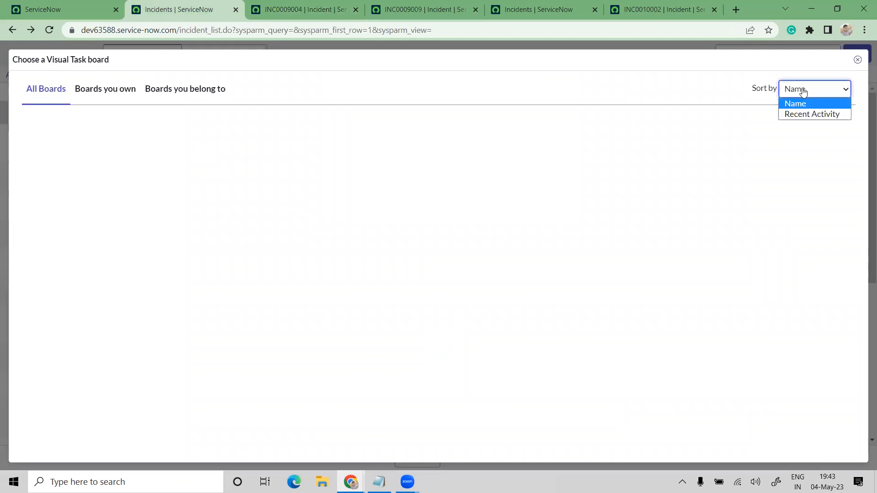
pyautogui.click(53, 225)
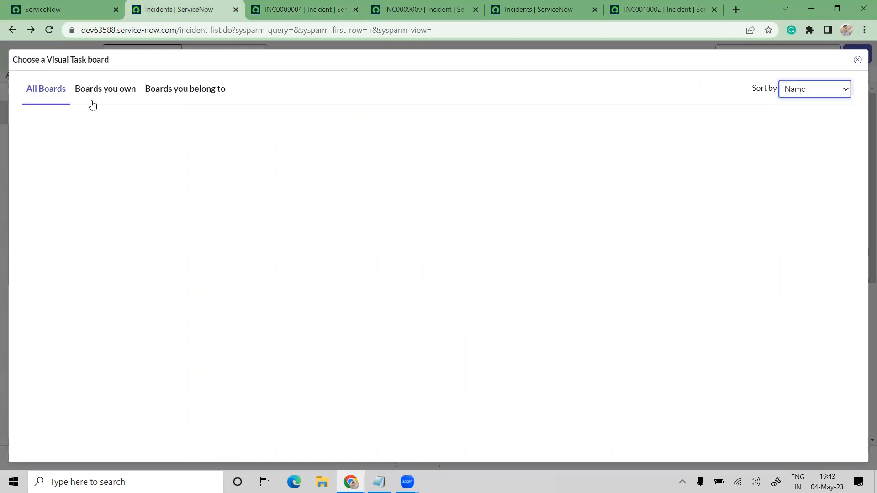
pyautogui.click(140, 101)
pyautogui.click(189, 100)
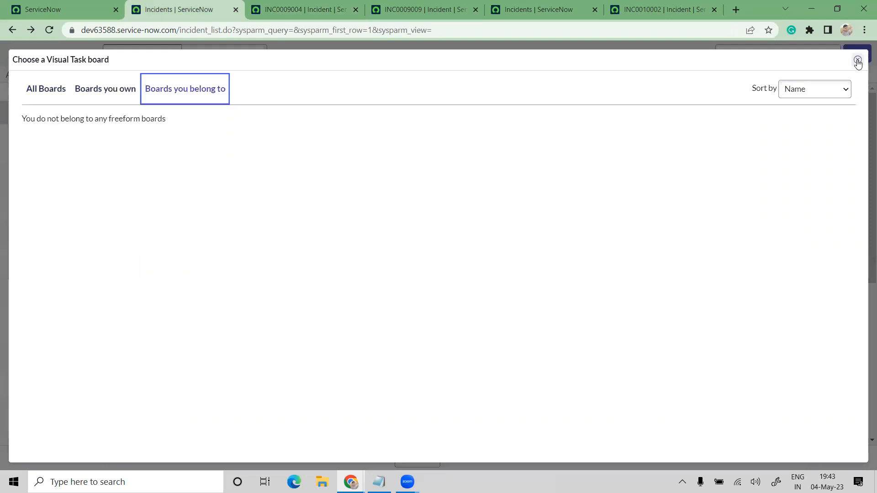
pyautogui.click(858, 63)
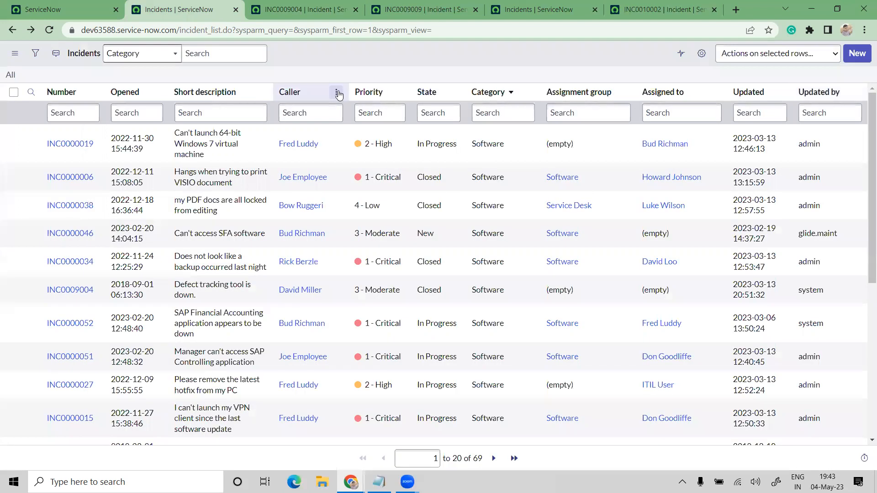
# - View the row options of incident INC0000019, and highlight the list's Actions on selected rows control
pyautogui.click(338, 94)
pyautogui.rightClick(331, 145)
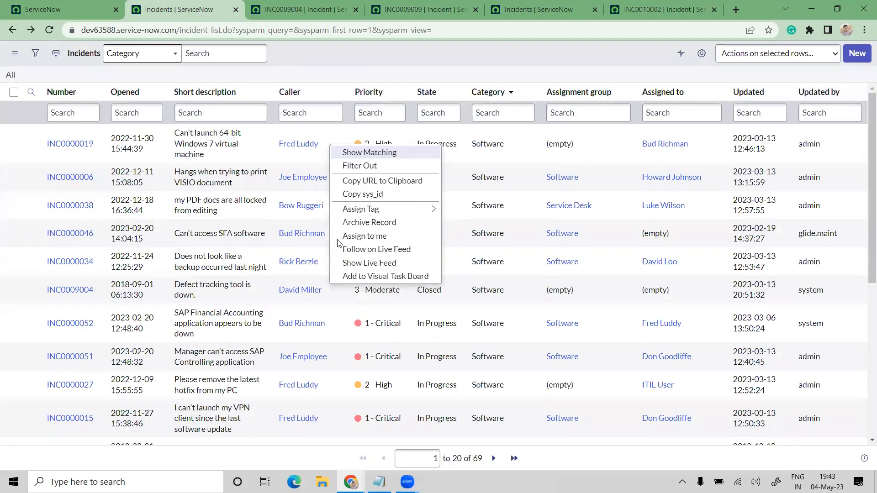
pyautogui.press('Up')
pyautogui.press('Up')
pyautogui.press('Up')
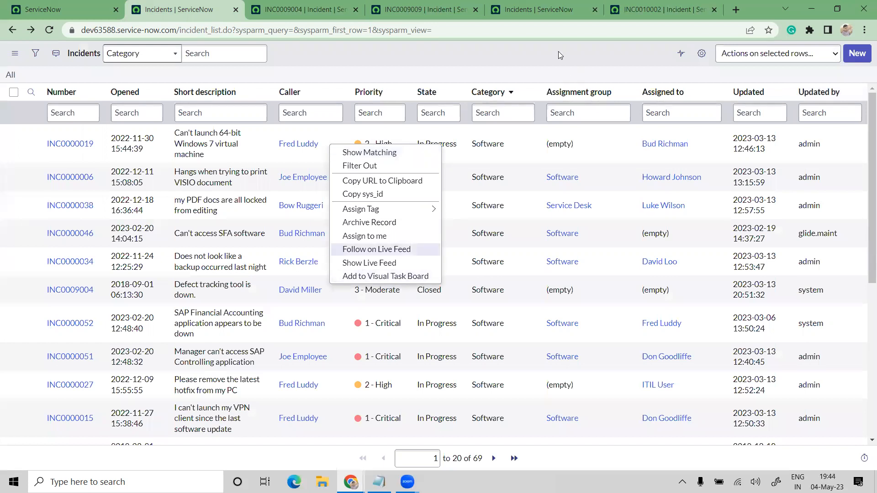
pyautogui.click(807, 54)
pyautogui.click(649, 57)
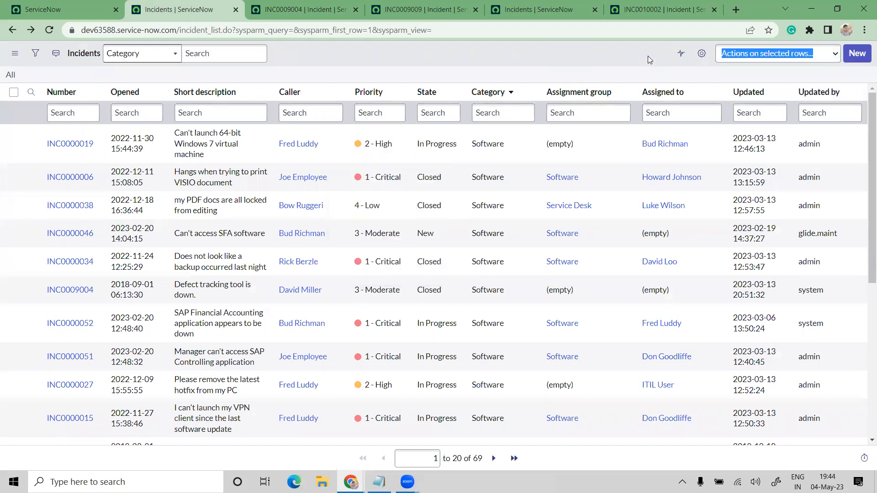
pyautogui.click(690, 57)
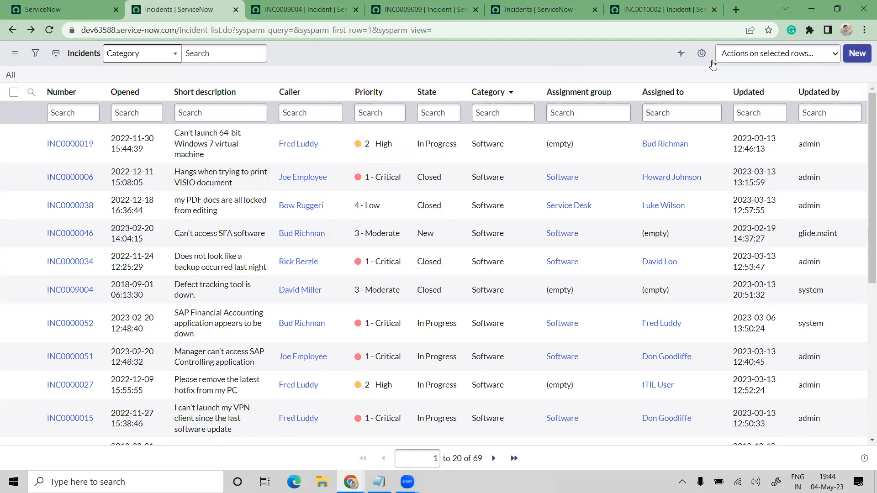
# - Show the incident list's Activity Stream in a flyout and look through its entries
pyautogui.click(681, 55)
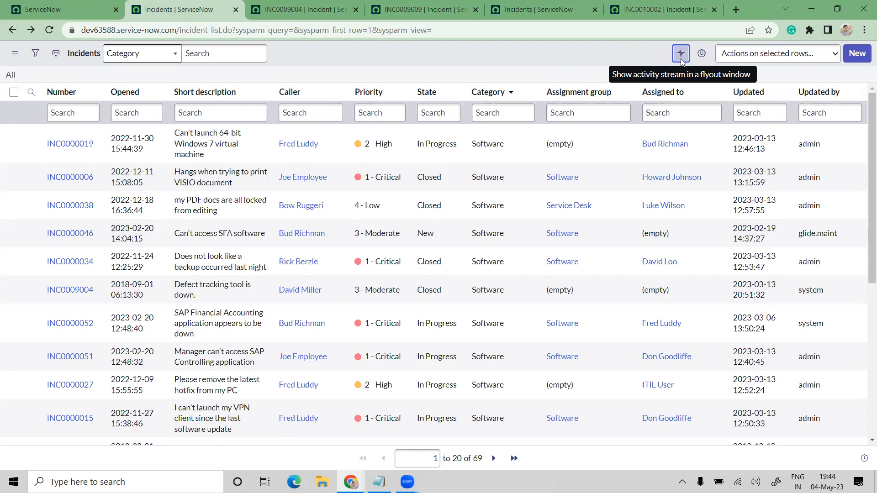
pyautogui.click(681, 58)
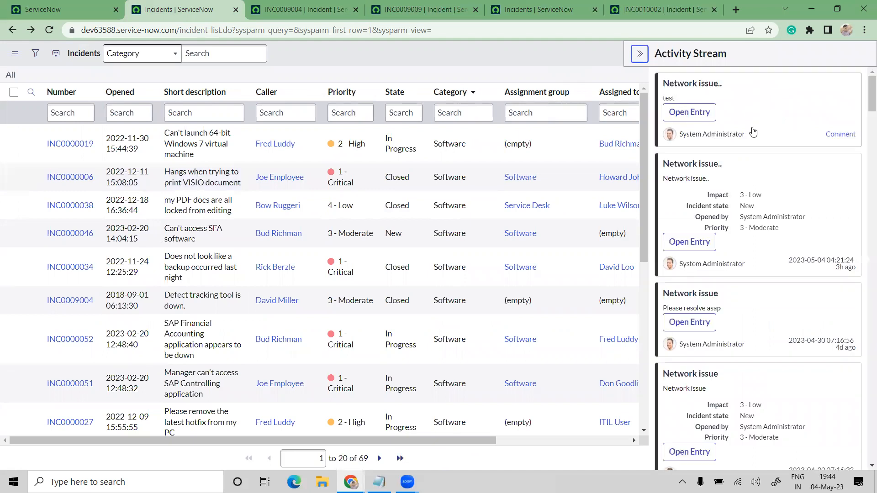
pyautogui.scroll(-8, 747, 288)
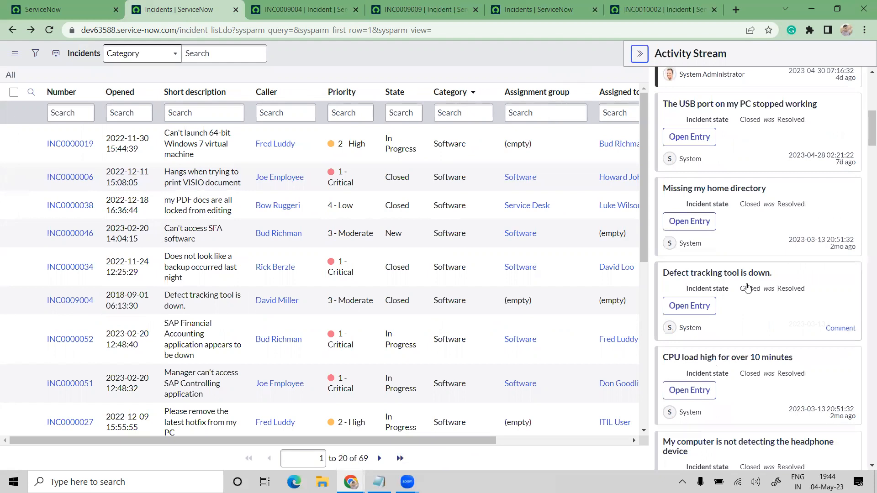
pyautogui.scroll(-5, 747, 288)
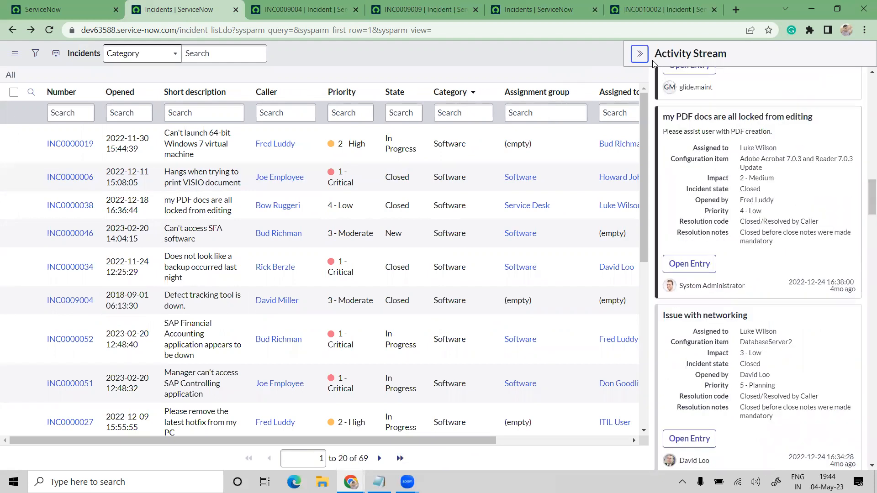
# - Go back to the caller-filtered incident list, view its Personalize List Columns dialog and close it
pyautogui.click(9, 30)
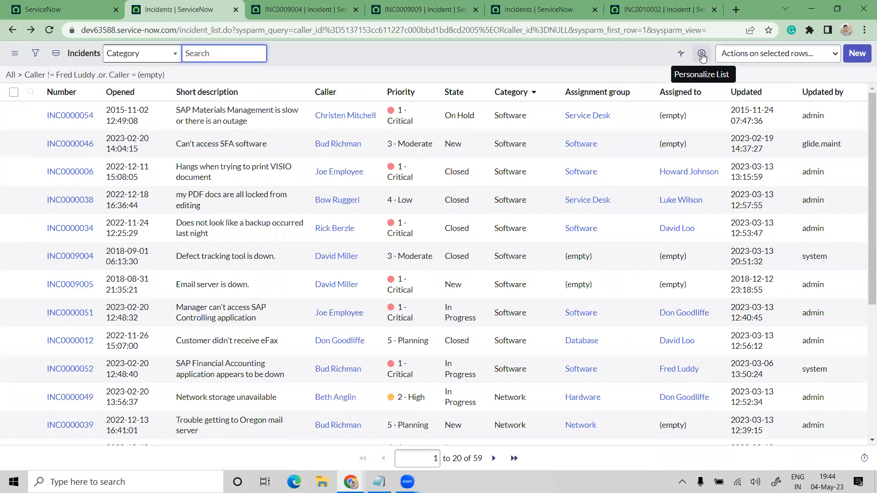
pyautogui.click(703, 54)
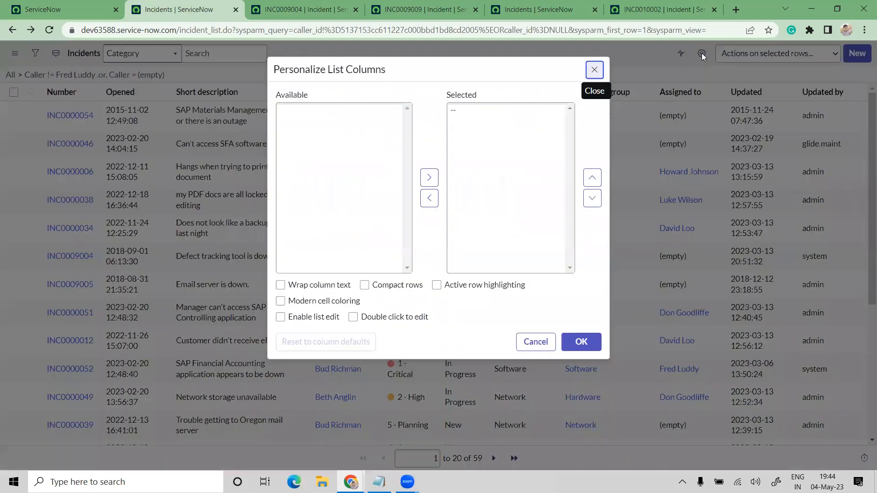
pyautogui.click(595, 70)
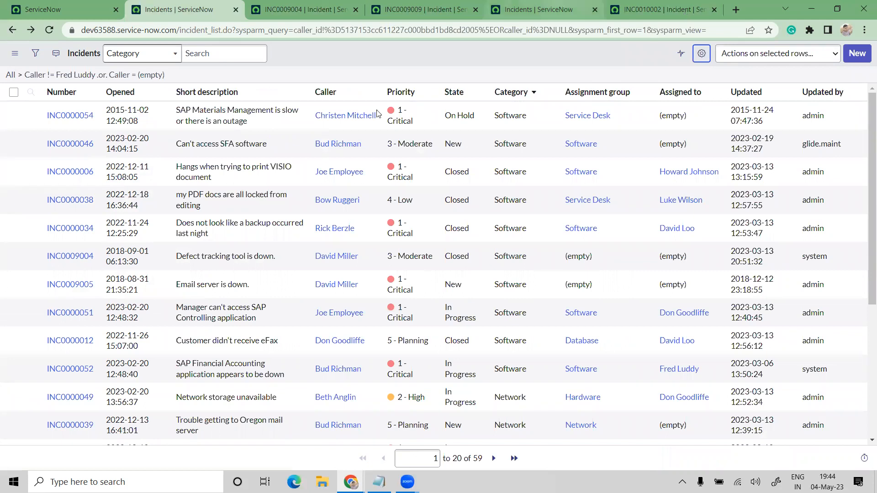
# - Close the page for incident INC0009009 and switch to the unfiltered incident list
pyautogui.click(561, 6)
pyautogui.hotkey('ctrl', 'Tab')
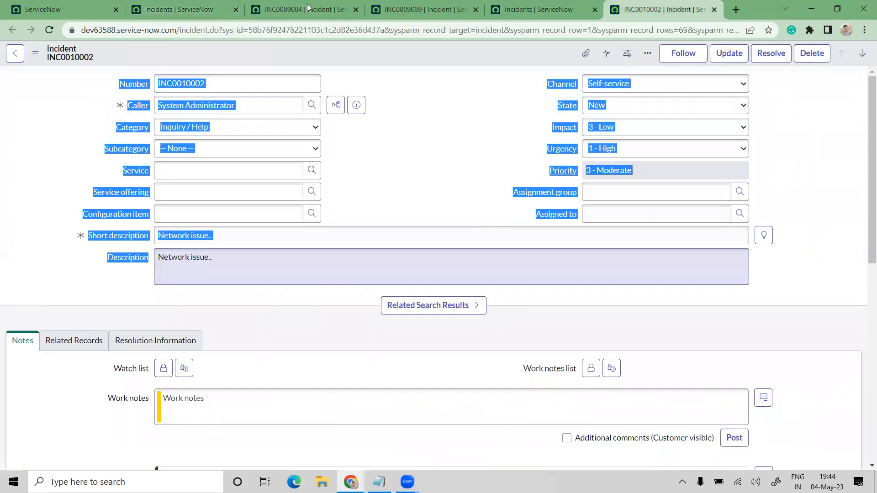
pyautogui.click(297, 9)
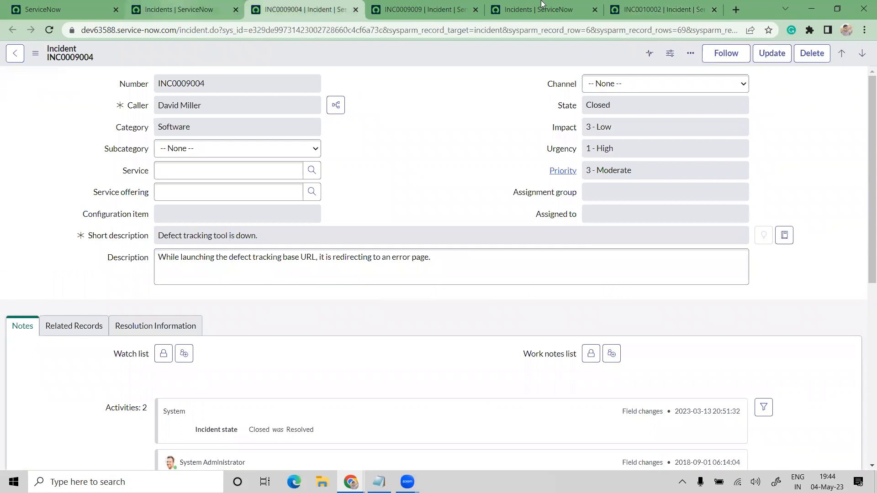
pyautogui.click(420, 7)
pyautogui.hotkey('ctrl', 'Tab')
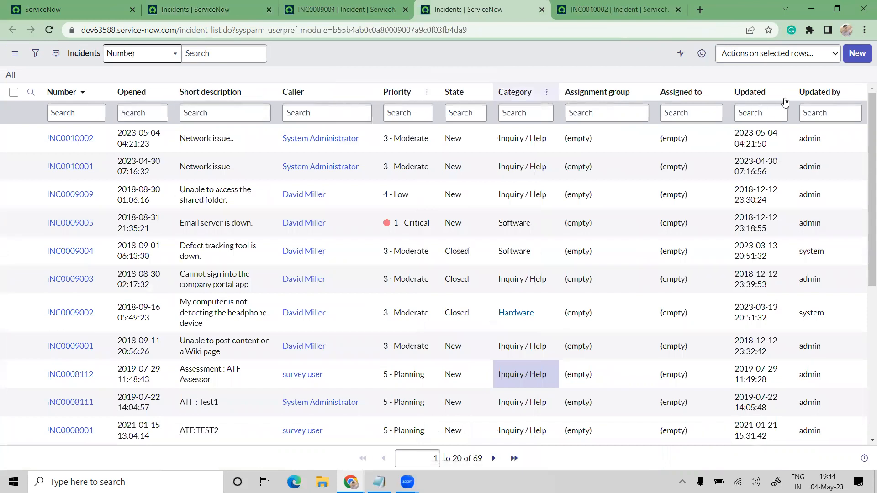
# - In the incident list's column personalization, remove Opened from the selected columns and add Subcategory
pyautogui.click(702, 55)
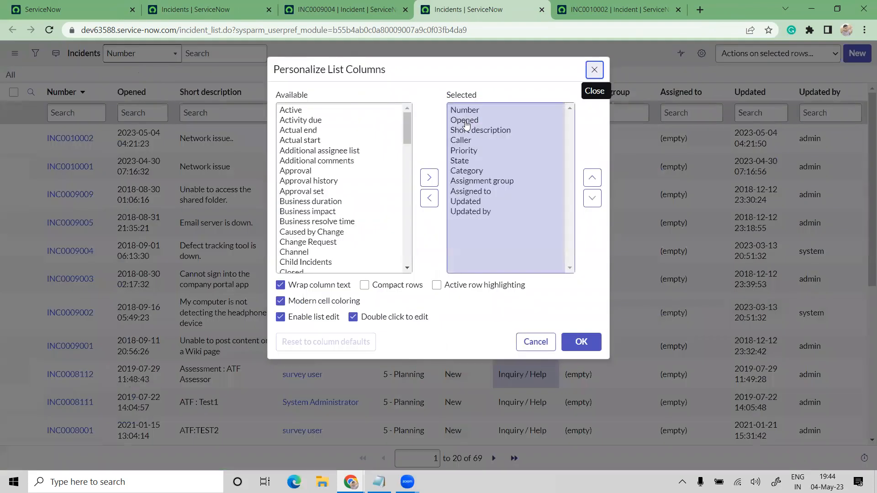
pyautogui.doubleClick(465, 121)
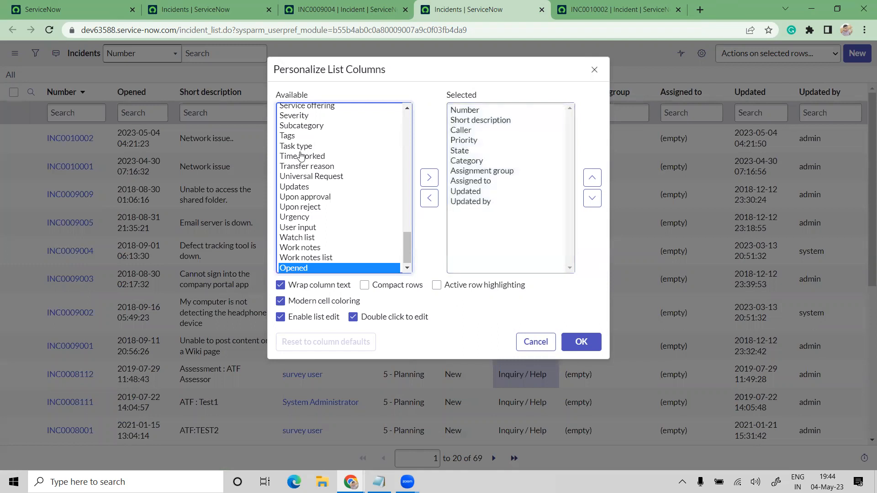
pyautogui.scroll(1, 299, 183)
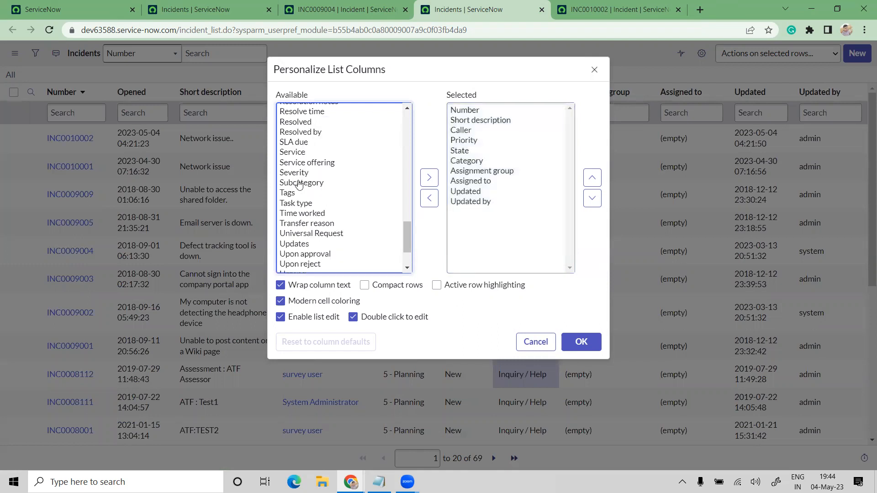
pyautogui.doubleClick(300, 183)
# - Move Subcategory up to directly after Short description in the selected columns and apply the personalization
pyautogui.click(592, 179)
pyautogui.click(593, 180)
pyautogui.click(593, 180)
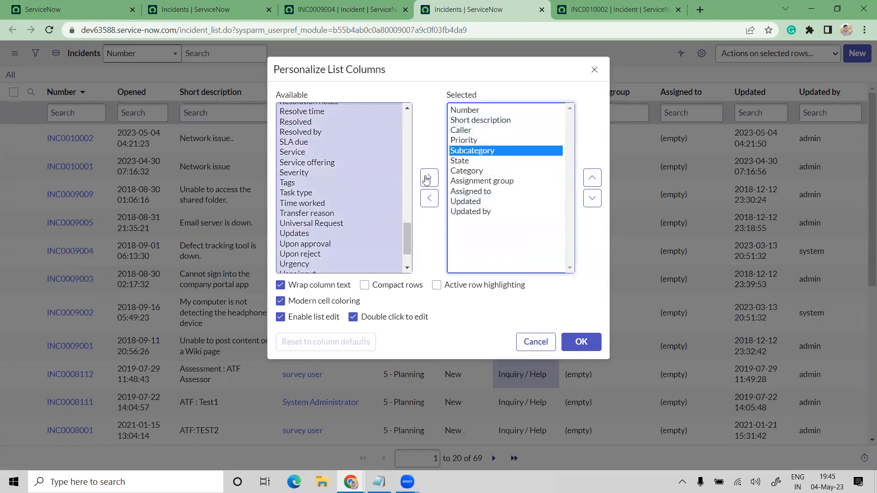
pyautogui.click(295, 173)
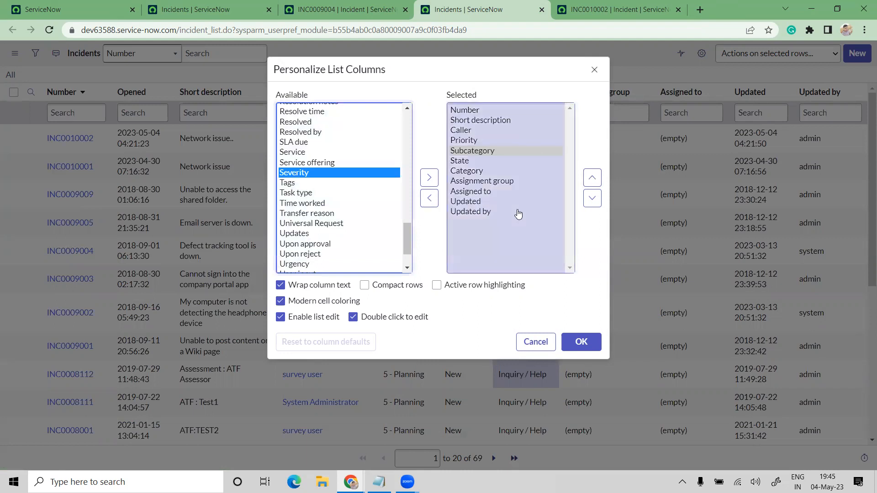
pyautogui.click(466, 152)
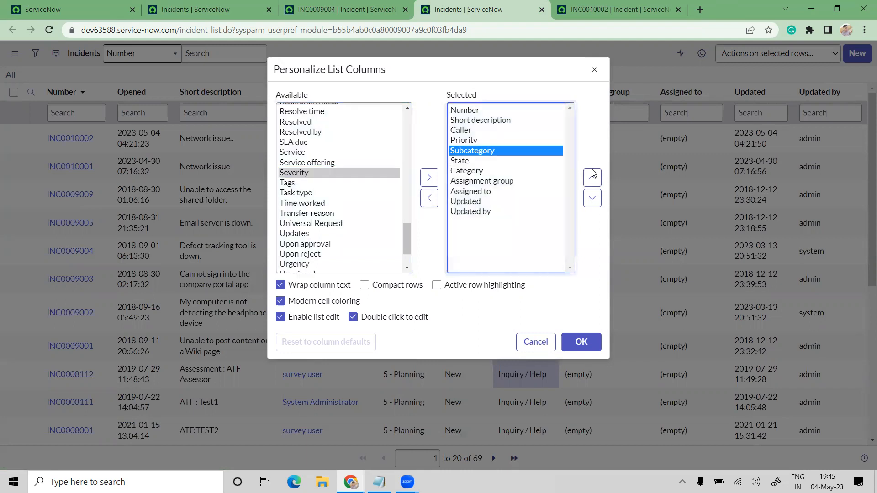
pyautogui.click(592, 180)
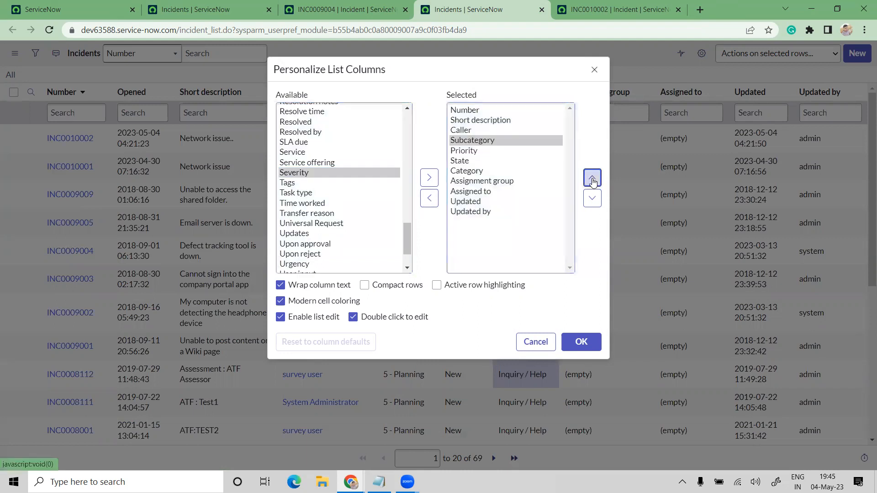
pyautogui.click(468, 132)
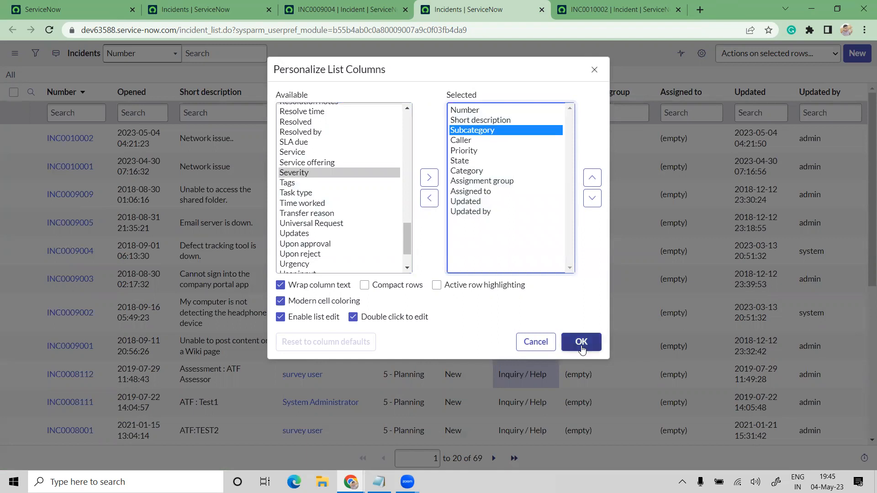
pyautogui.click(581, 343)
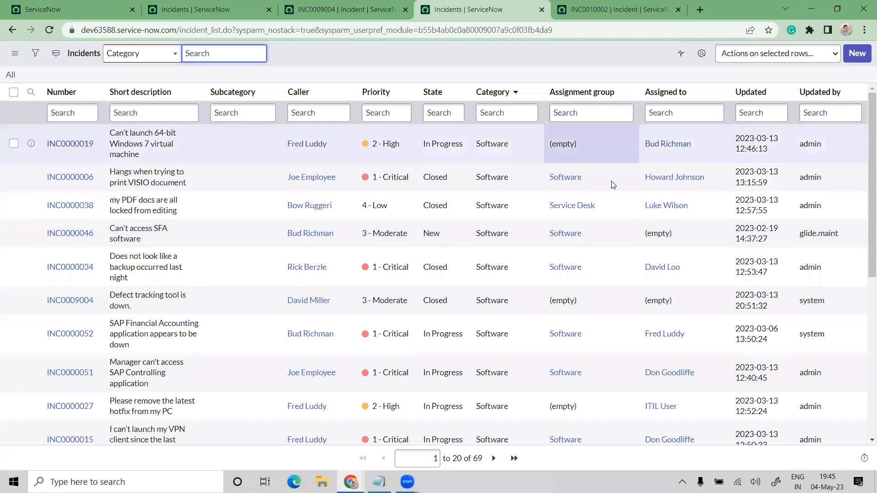
# - Review the selected columns in the Personalize List Columns dialog again and accept them as they are
pyautogui.click(606, 206)
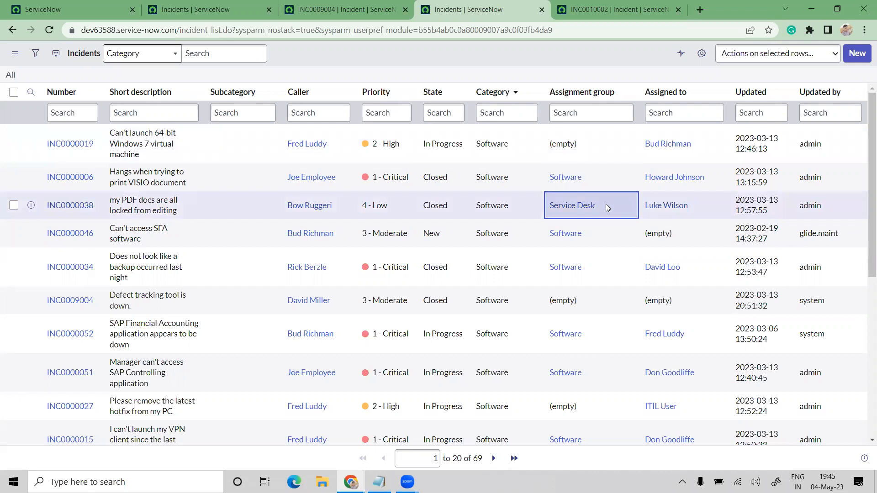
pyautogui.click(700, 54)
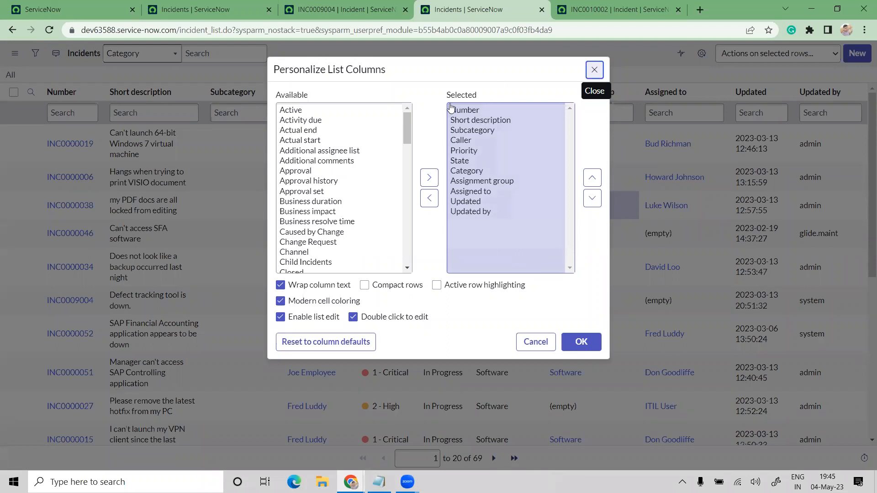
pyautogui.click(445, 100)
pyautogui.click(469, 101)
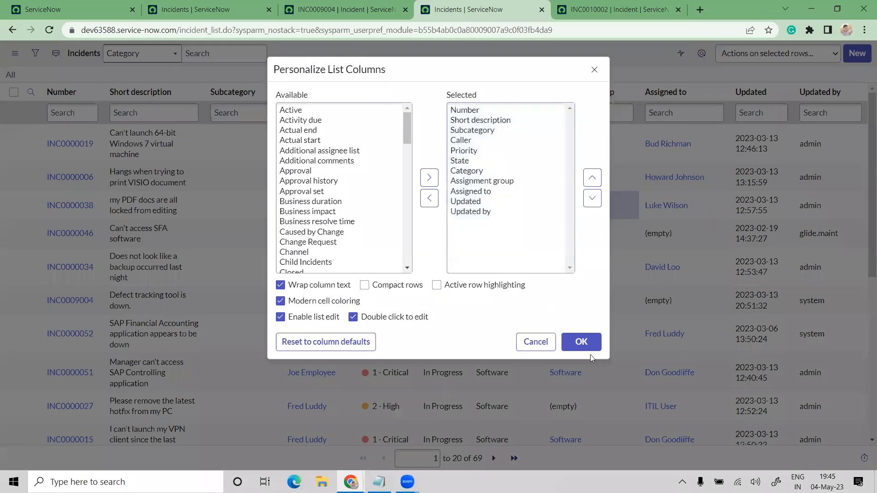
pyautogui.click(582, 347)
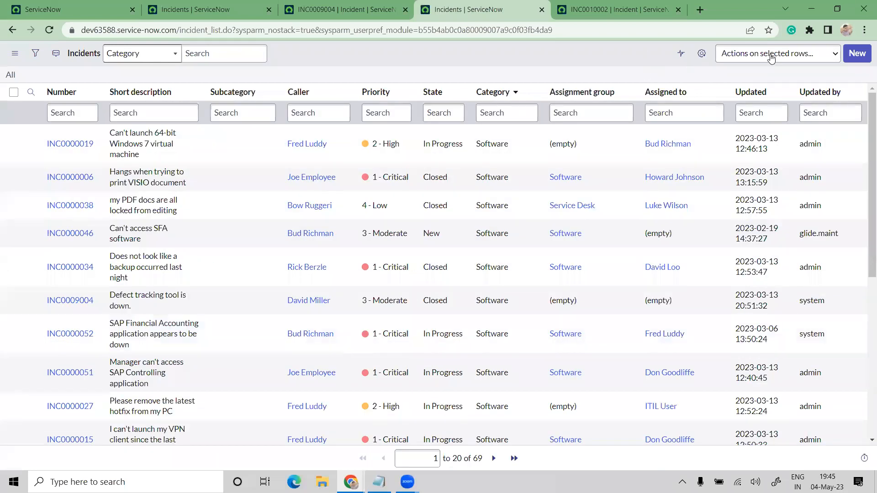
# - Select incidents INC0000019 and INC0000006 and look through the actions offered for selected rows
pyautogui.click(772, 58)
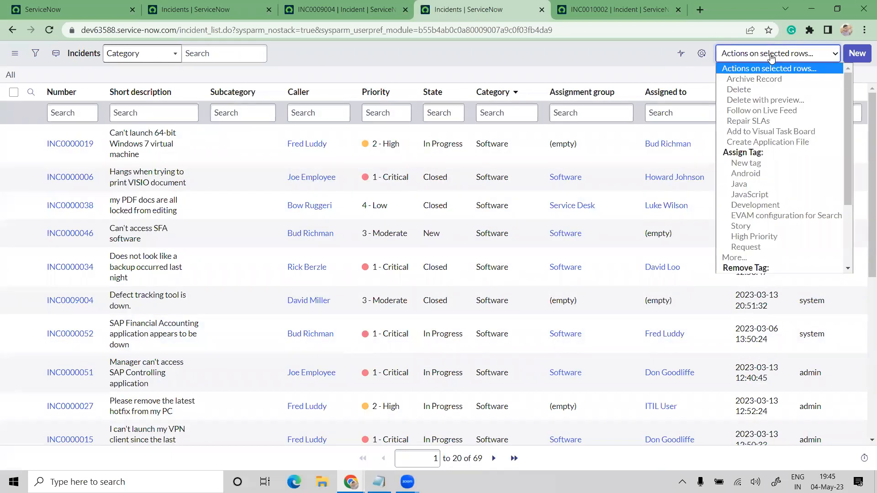
pyautogui.click(14, 144)
pyautogui.click(14, 177)
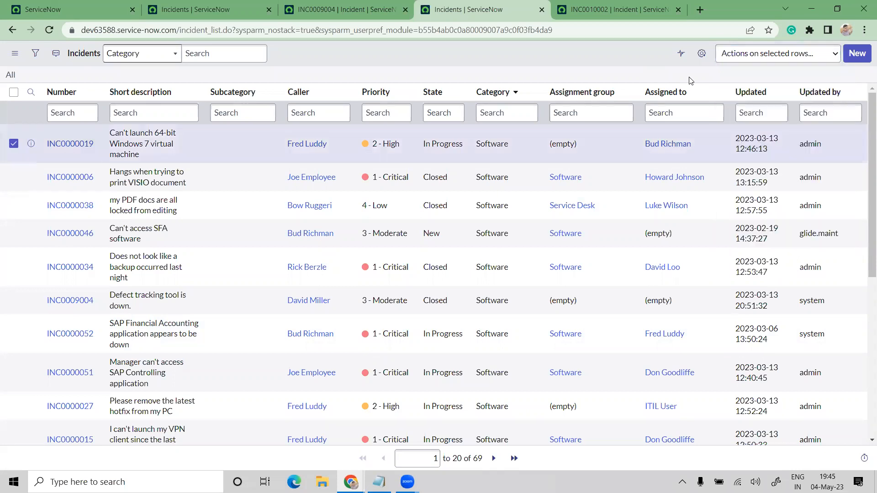
pyautogui.click(762, 55)
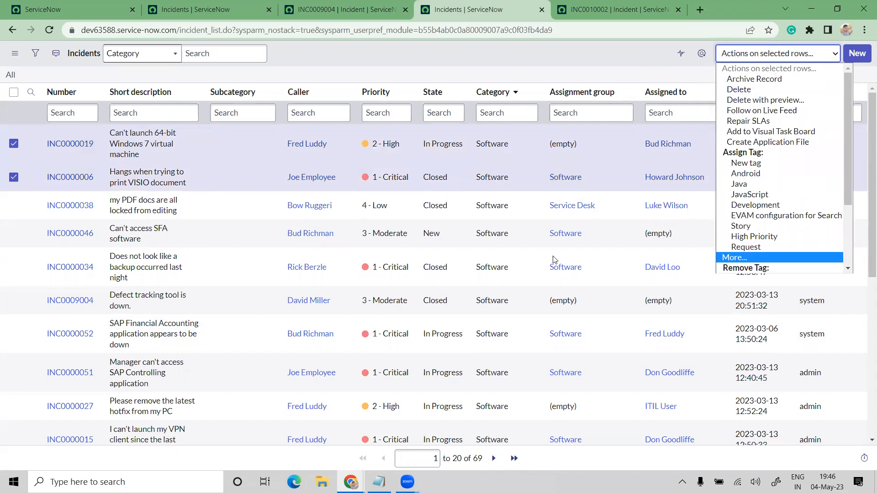
pyautogui.scroll(-3, 749, 256)
pyautogui.scroll(-3, 793, 110)
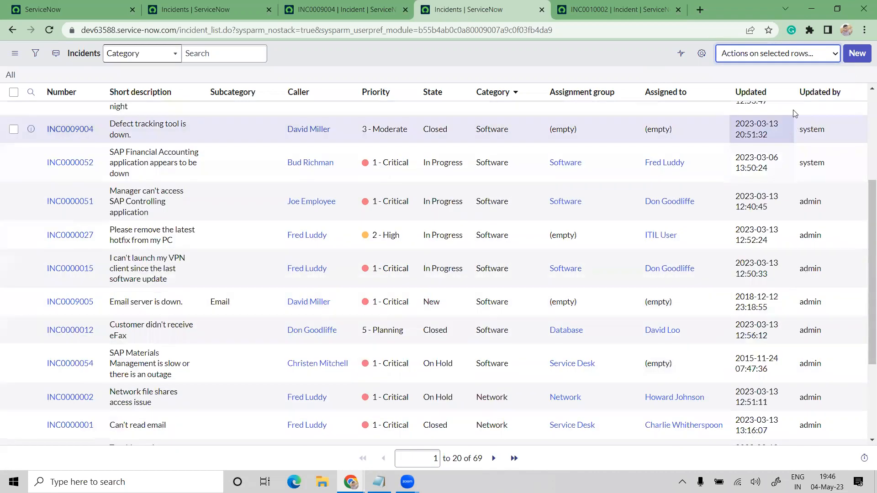
pyautogui.scroll(3, 793, 110)
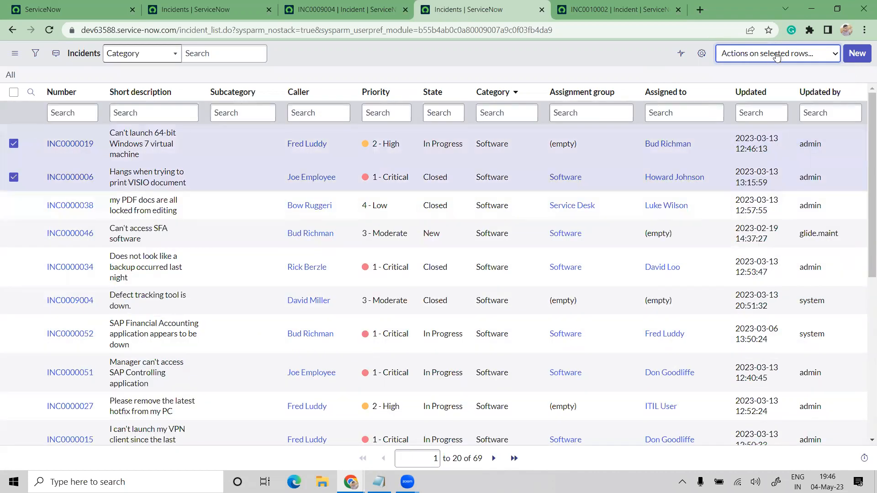
# - Start deleting the two selected incidents to view the deletion confirmation, and cancel it
pyautogui.click(790, 53)
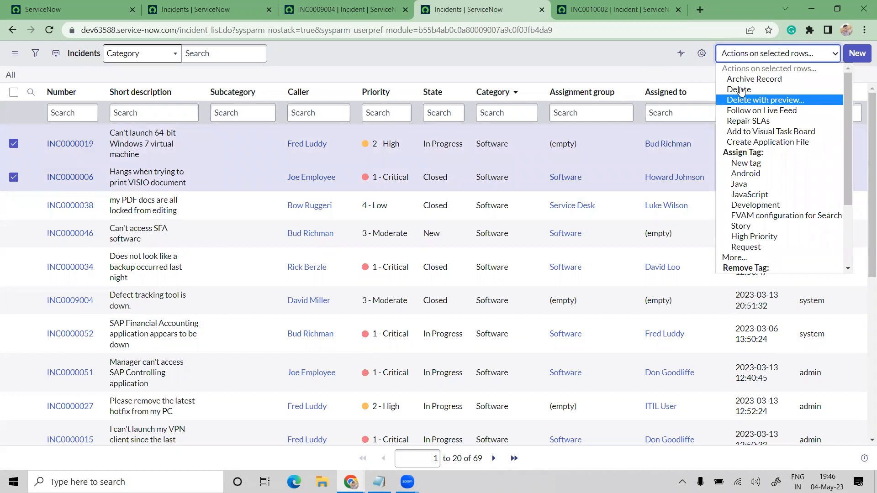
pyautogui.click(398, 187)
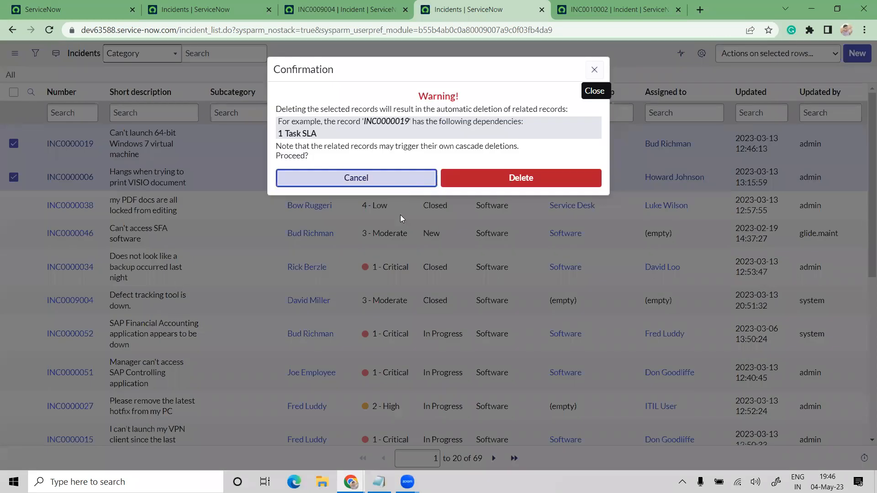
pyautogui.click(400, 185)
# - View the State column's options and the actions available for the selected incidents
pyautogui.click(458, 92)
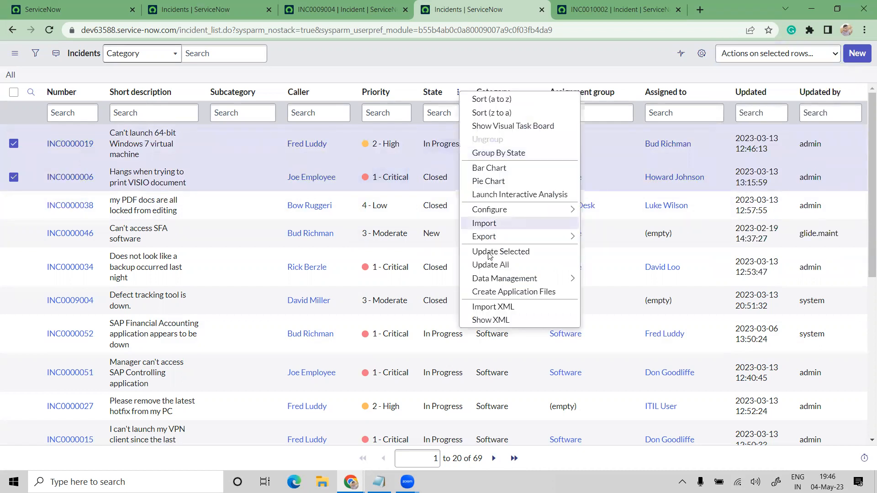
pyautogui.press('Escape')
pyautogui.click(755, 54)
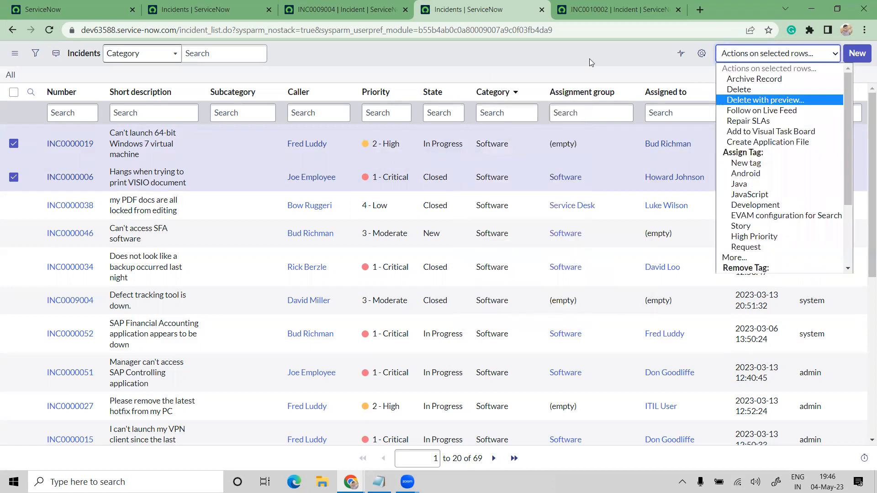
# - View the blank form for creating a new incident and return to the incident list
pyautogui.click(863, 54)
pyautogui.click(858, 54)
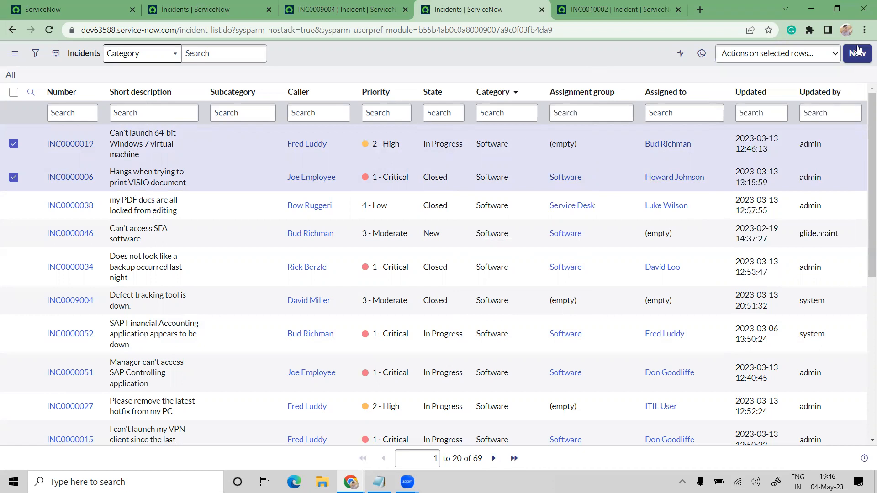
pyautogui.click(858, 50)
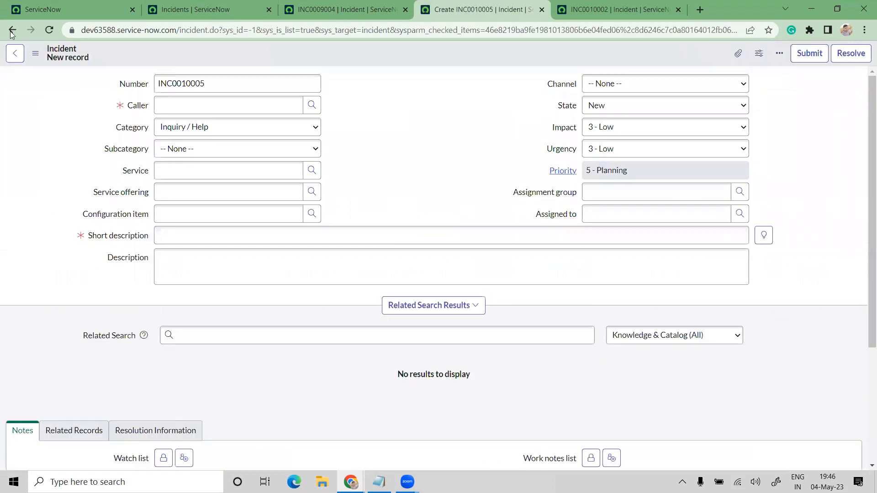
pyautogui.click(10, 32)
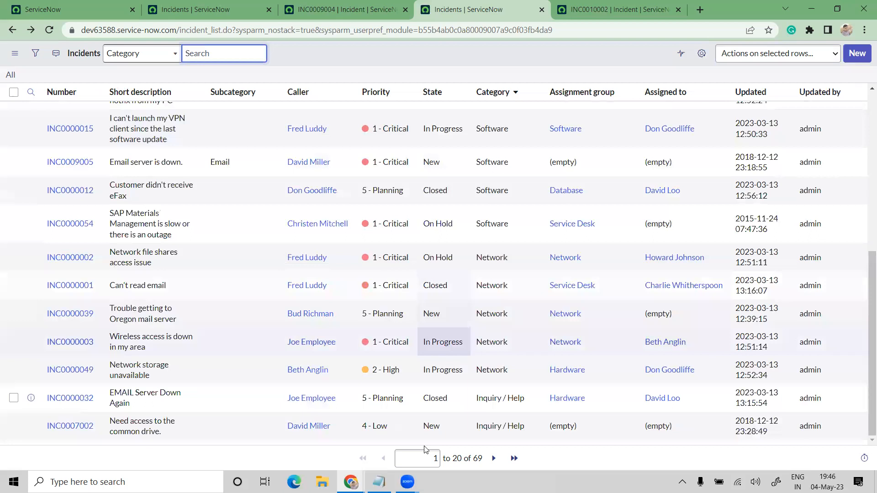
# - Highlight the row range in the incident list's pagination and page through to the last page
pyautogui.click(438, 458)
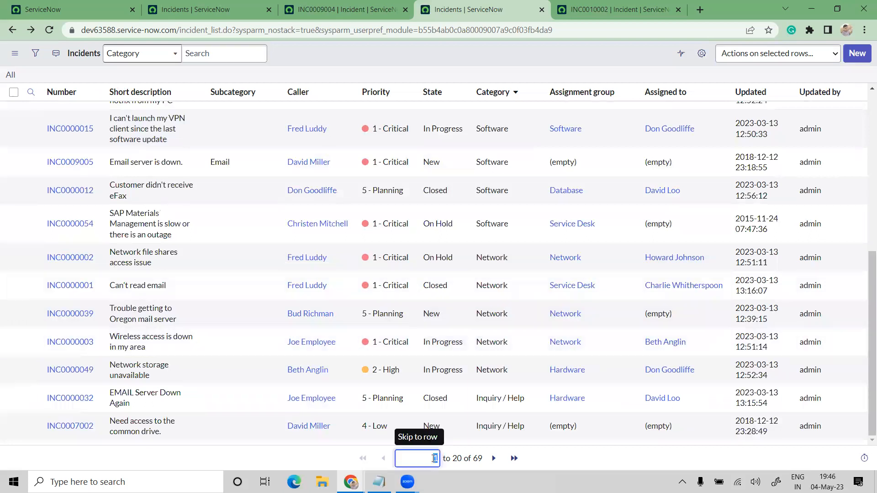
pyautogui.moveTo(434, 459); pyautogui.dragTo(461, 458)
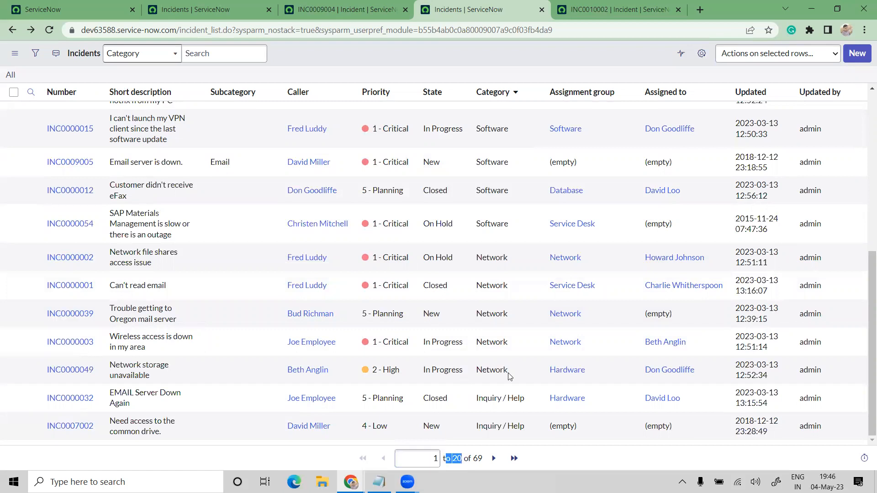
pyautogui.click(495, 459)
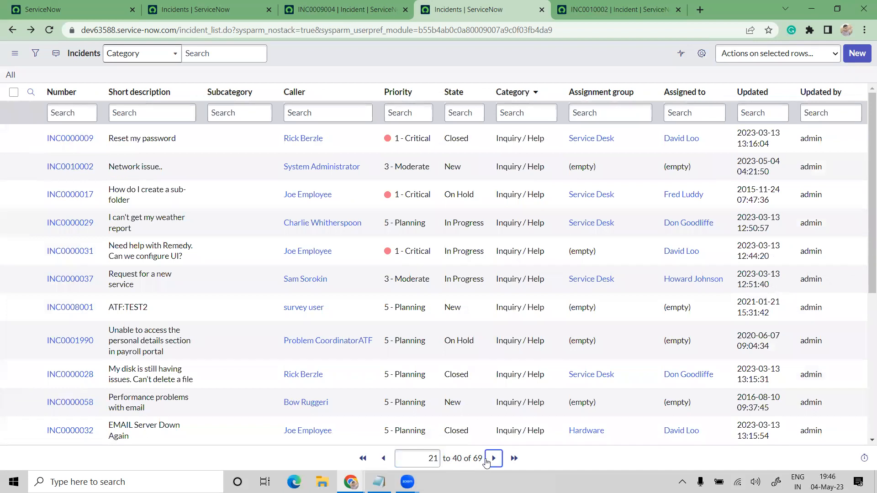
pyautogui.scroll(-6, 487, 463)
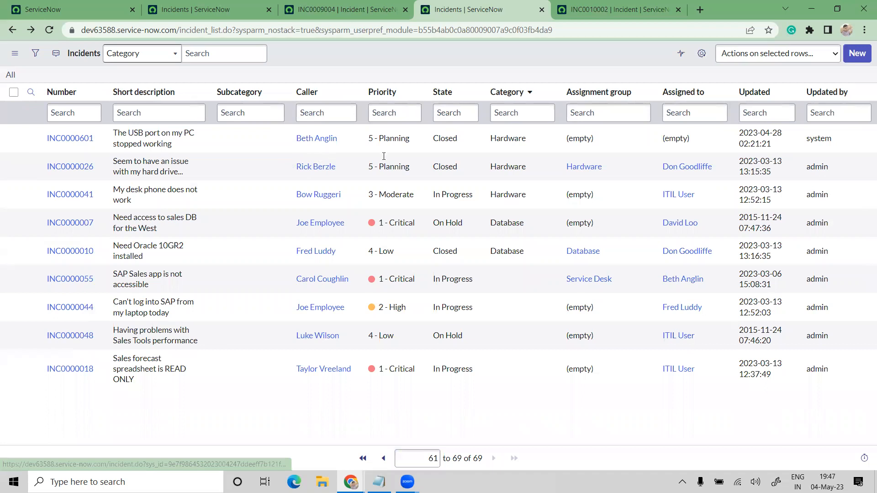
# - Switch to Notepad, go over the topic notes on filters, conditions, form view and list view options, and minimize it
pyautogui.hotkey('alt', 'Tab')
pyautogui.hotkey('shift', 'End')
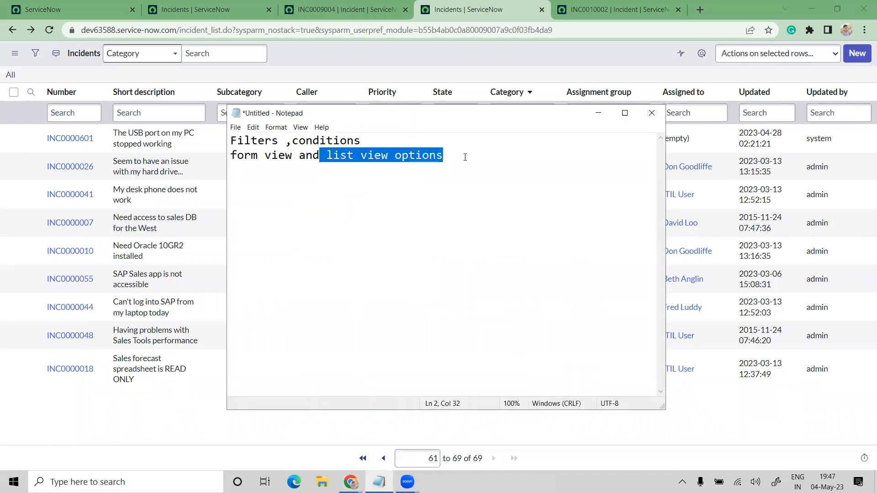
pyautogui.click(374, 140)
pyautogui.moveTo(369, 140); pyautogui.dragTo(299, 155)
pyautogui.click(258, 156)
pyautogui.click(402, 157)
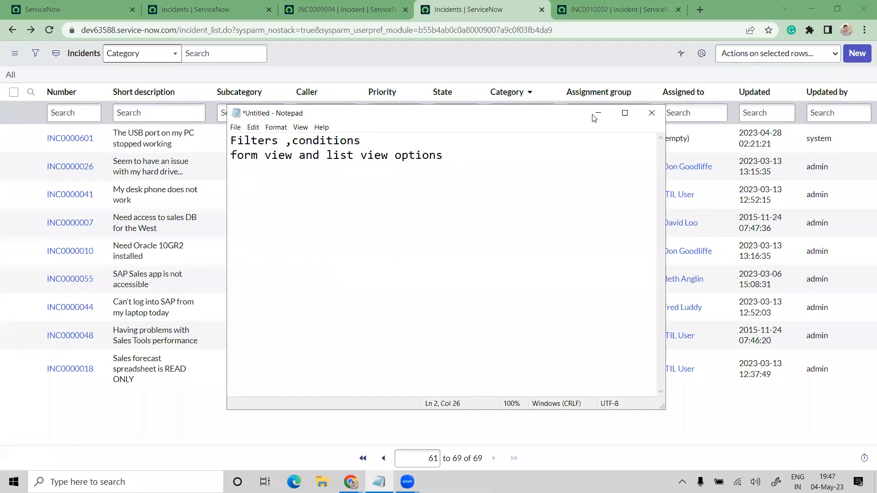
pyautogui.click(598, 113)
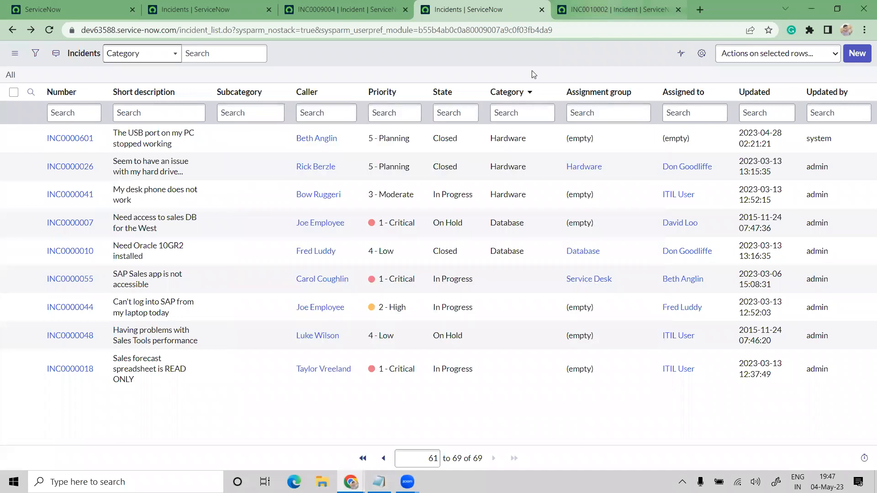
# - Check the INC0010002 record, close its browser tab and open a blank form for a new incident
pyautogui.hotkey('ctrl', 'Tab')
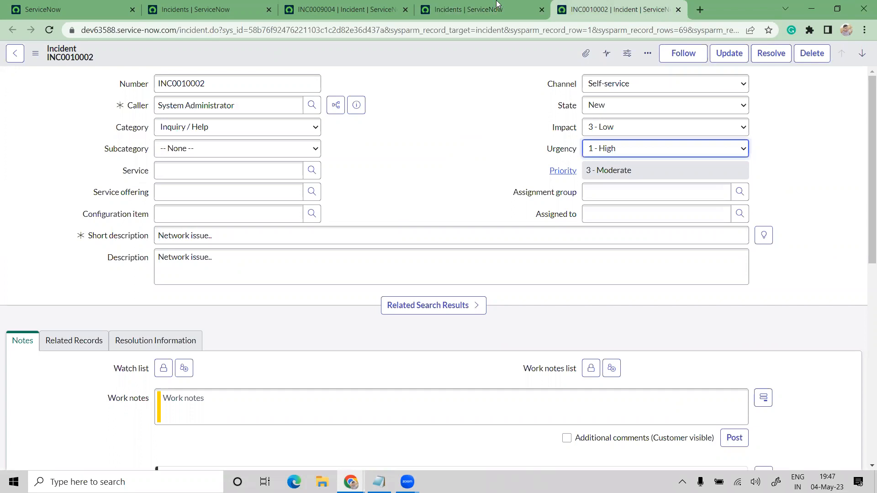
pyautogui.hotkey('ctrl', 'shift', 'Tab')
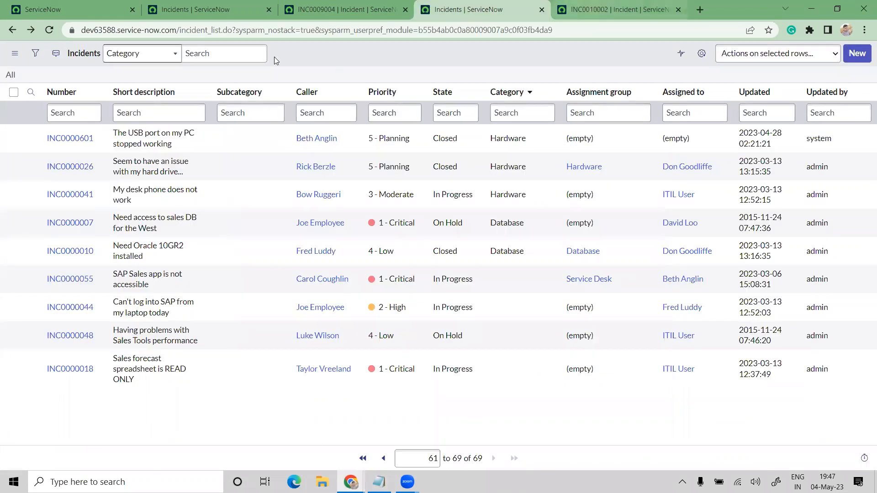
pyautogui.hotkey('ctrl', 'Tab')
pyautogui.hotkey('ctrl', 'shift', 'Tab')
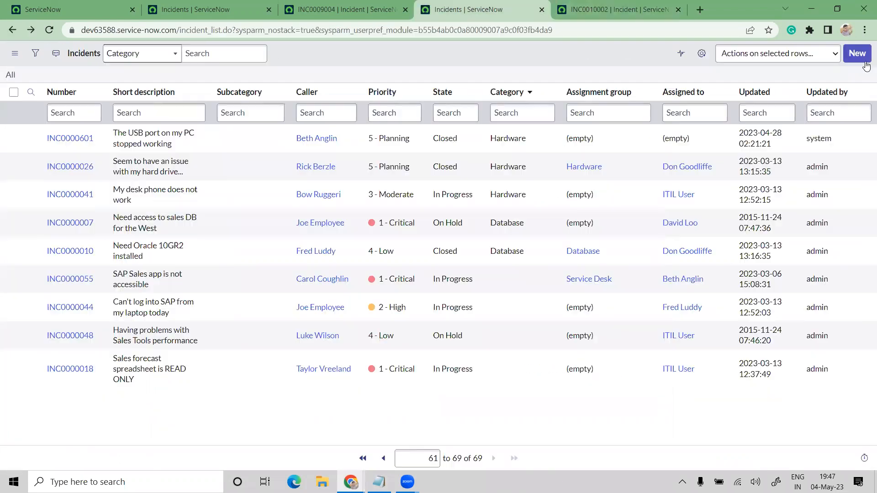
pyautogui.press('F5')
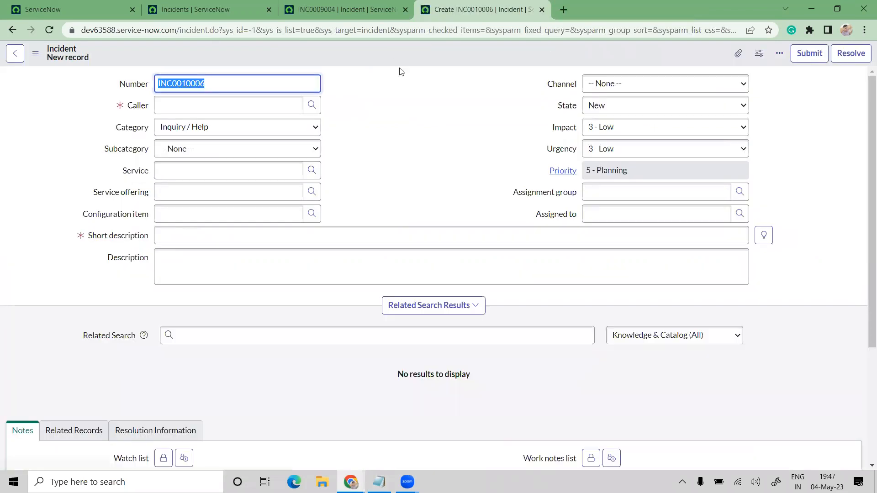
# - View the new incident form's header options, including the Configure and Export submenus
pyautogui.rightClick(401, 72)
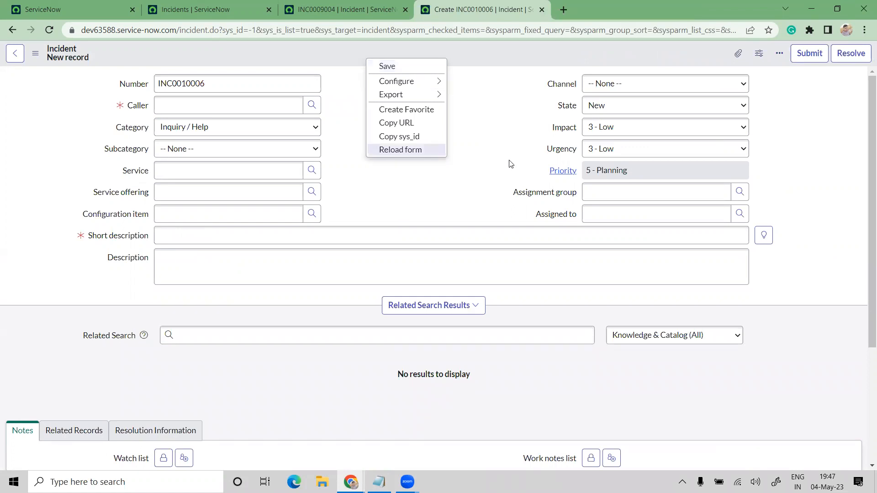
pyautogui.click(480, 163)
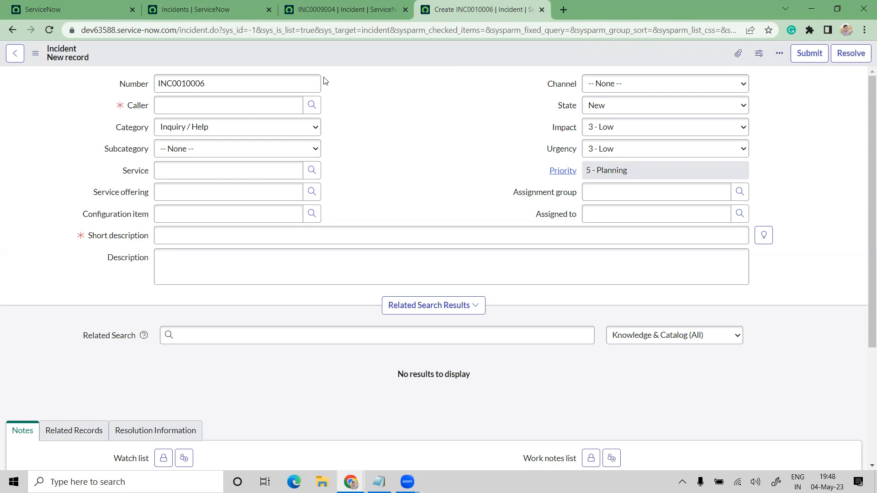
pyautogui.rightClick(336, 52)
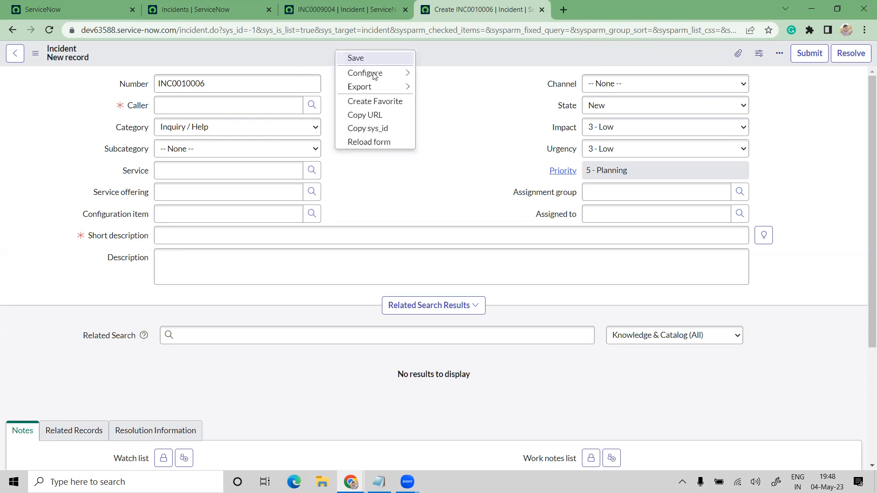
pyautogui.moveTo(373, 79)
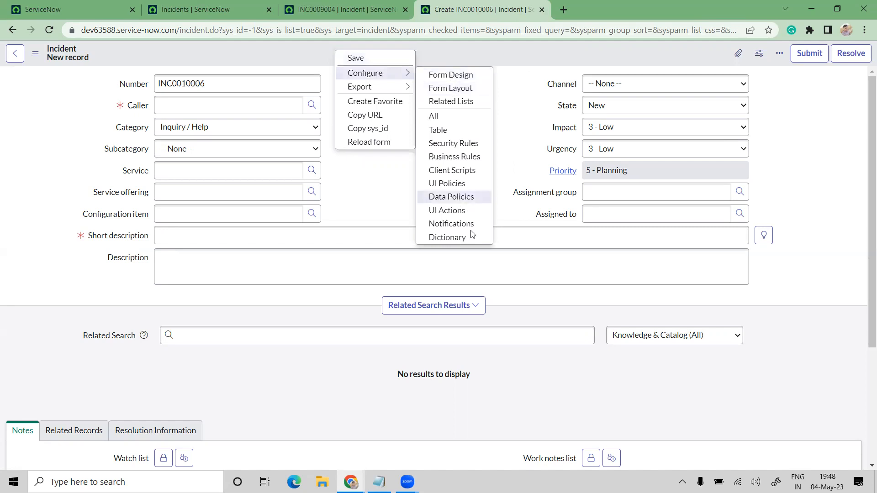
pyautogui.moveTo(361, 93)
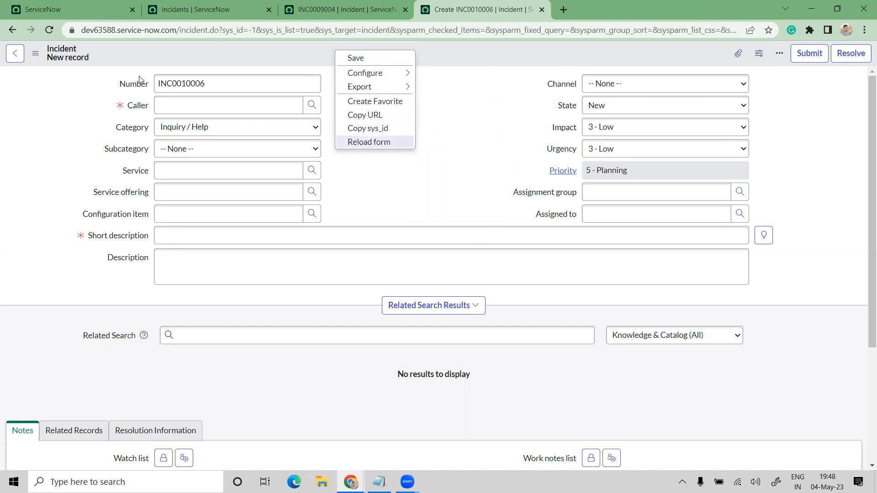
pyautogui.click(36, 54)
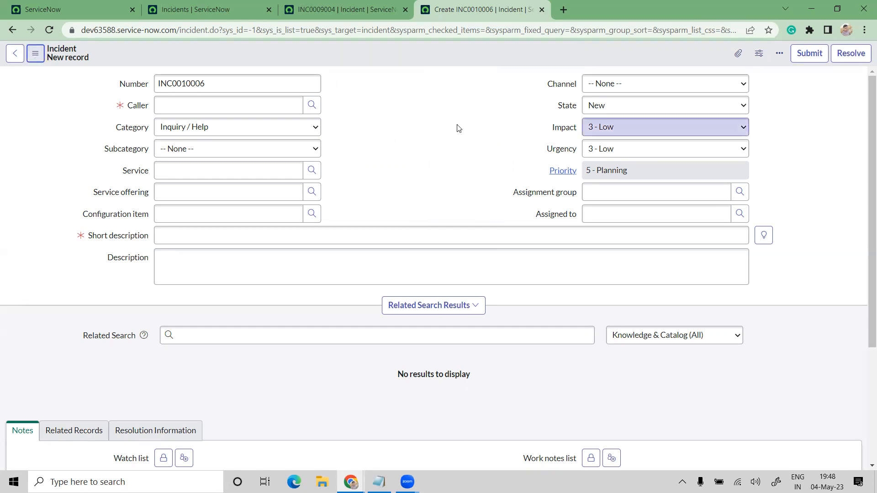
# - Look over the new incident form's fields, its Related Records section and the attachment option
pyautogui.scroll(-3, 456, 125)
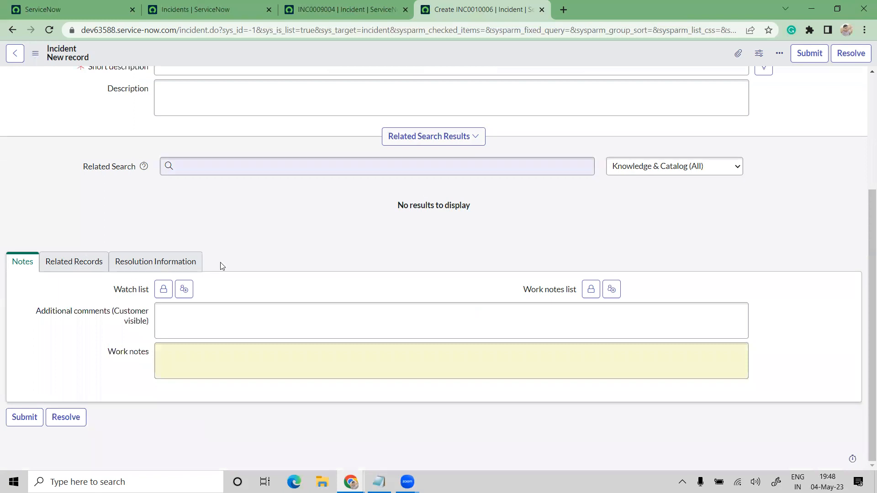
pyautogui.scroll(3, 98, 88)
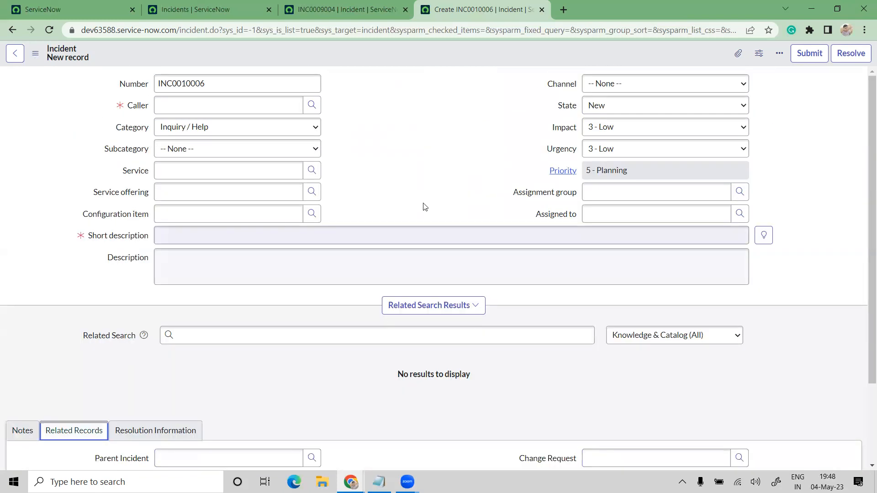
pyautogui.hotkey('ctrl', 'a')
pyautogui.click(430, 158)
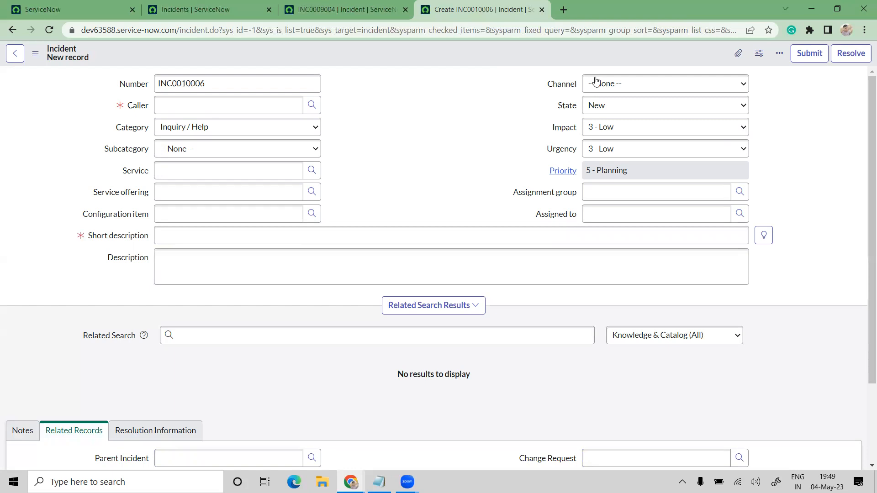
pyautogui.click(738, 55)
pyautogui.click(596, 69)
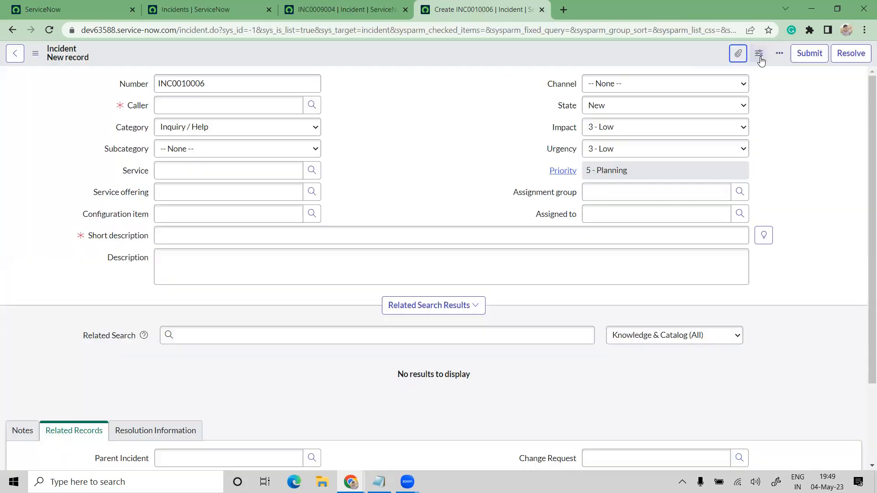
# - Hide the Urgency field from the incident form through Personalize Form
pyautogui.click(759, 56)
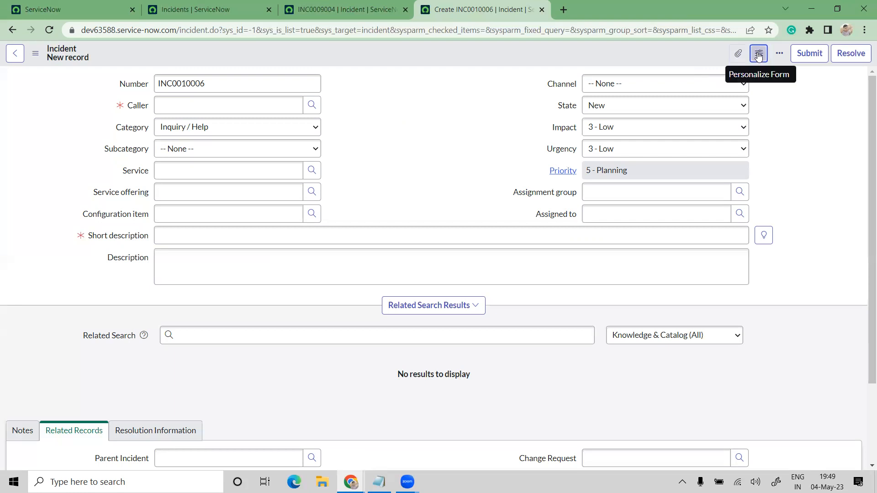
pyautogui.scroll(-3, 757, 218)
pyautogui.scroll(3, 756, 214)
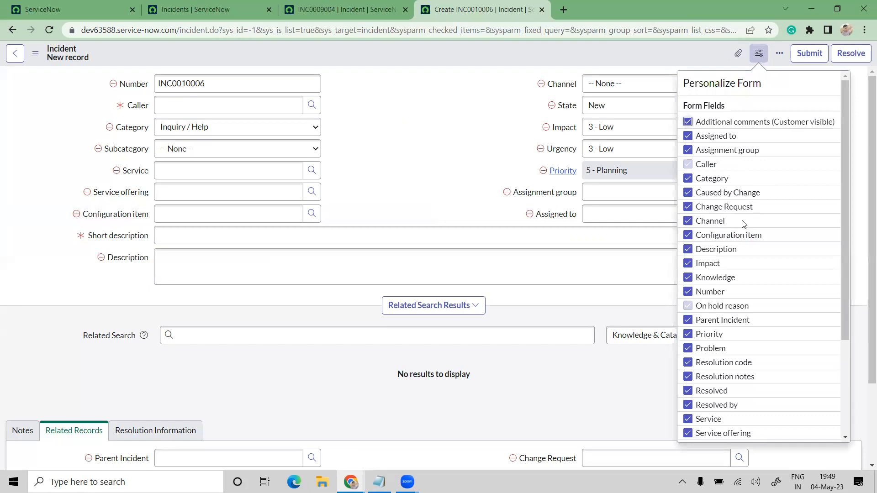
pyautogui.click(541, 149)
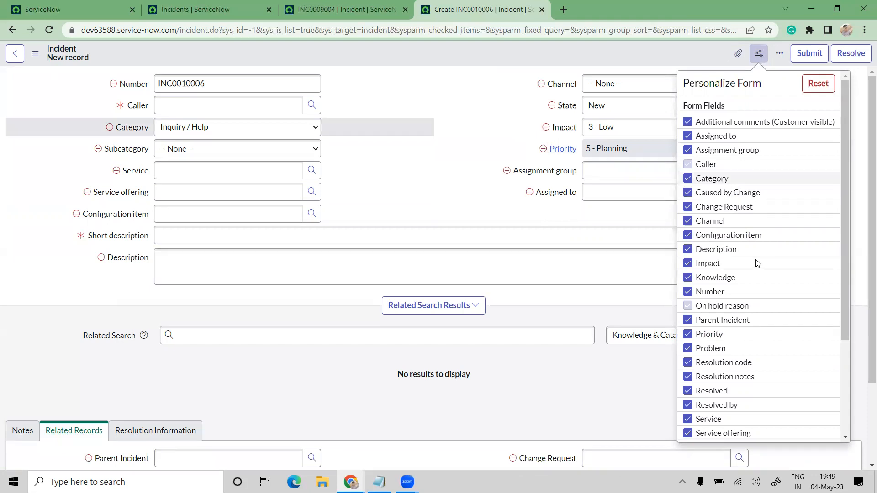
# - Restore the Urgency field in Personalize Form and close the personalization list
pyautogui.scroll(-3, 757, 265)
pyautogui.scroll(-1, 750, 326)
pyautogui.click(688, 387)
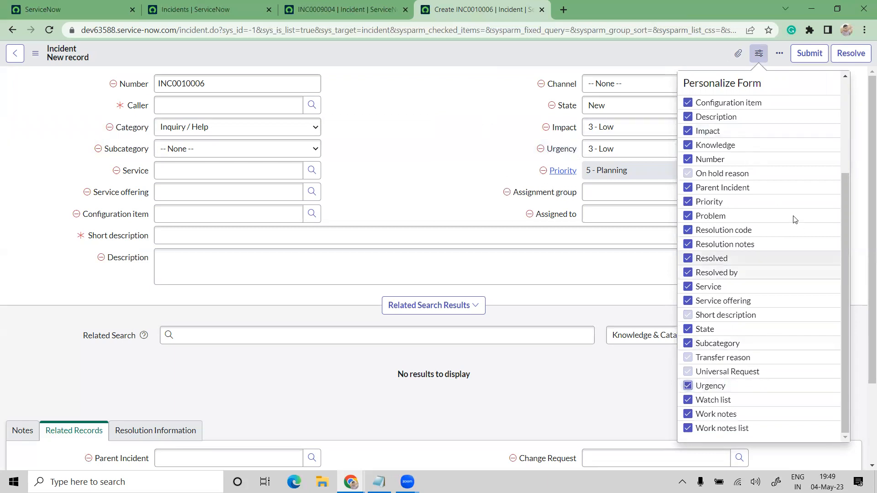
pyautogui.click(318, 145)
pyautogui.click(760, 55)
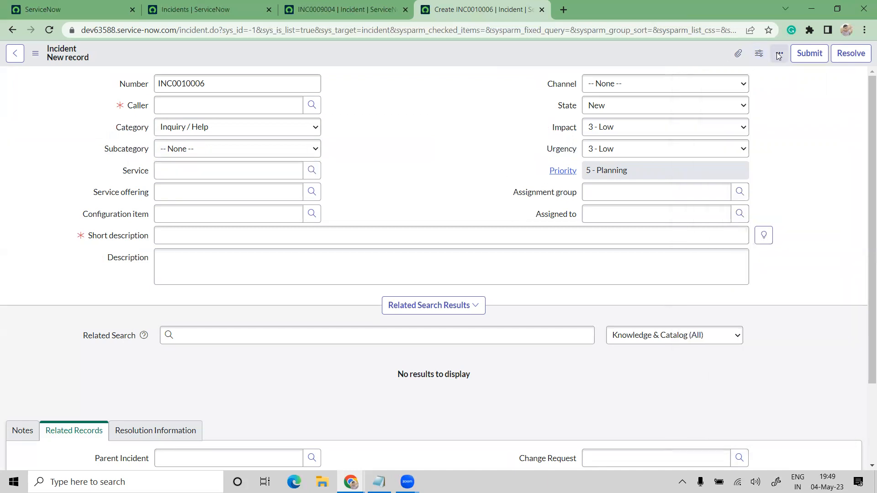
# - Turn on the template bar for the incident form
pyautogui.click(778, 55)
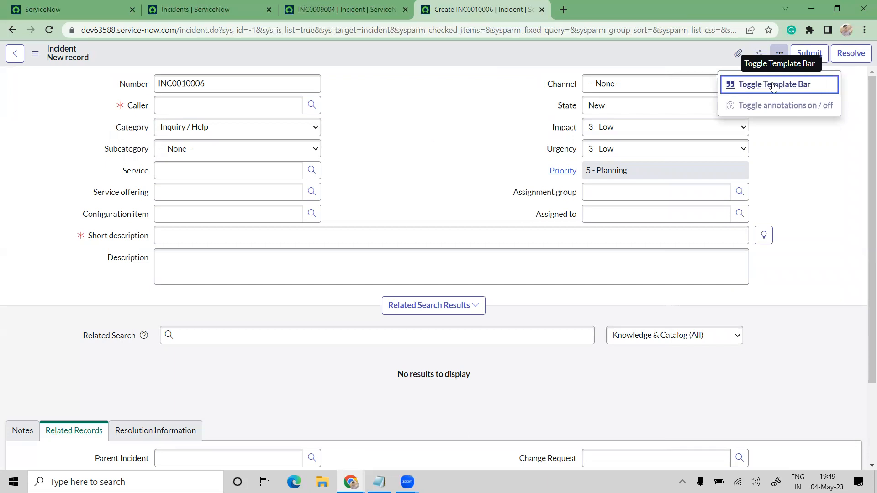
pyautogui.click(773, 86)
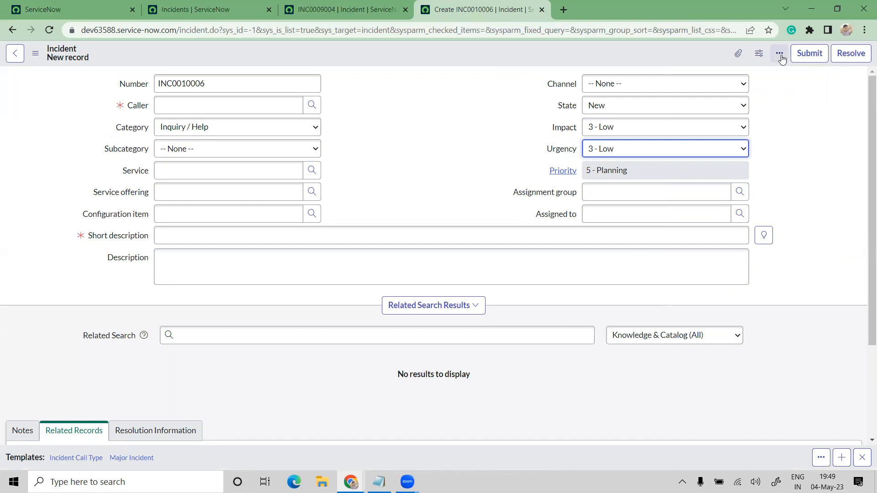
pyautogui.click(815, 119)
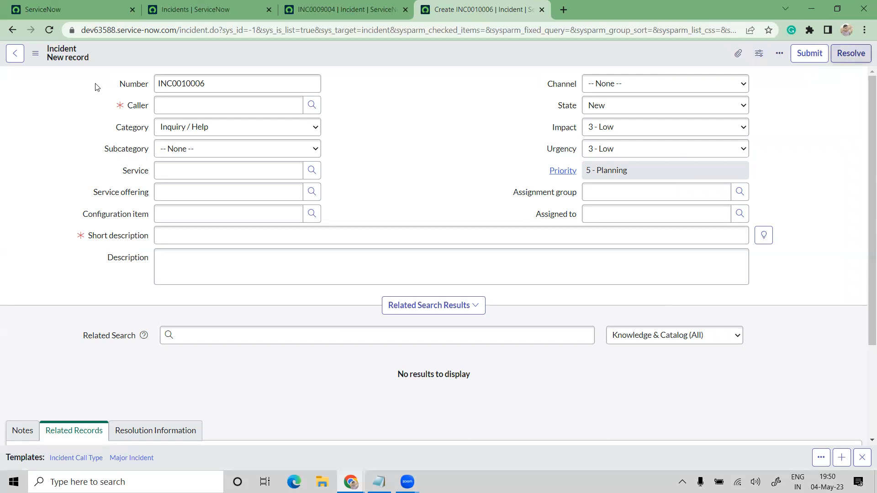
# - Highlight the new incident form's fields from Caller to Description and look over the rest of the form
pyautogui.moveTo(82, 110); pyautogui.dragTo(427, 211)
pyautogui.click(782, 88)
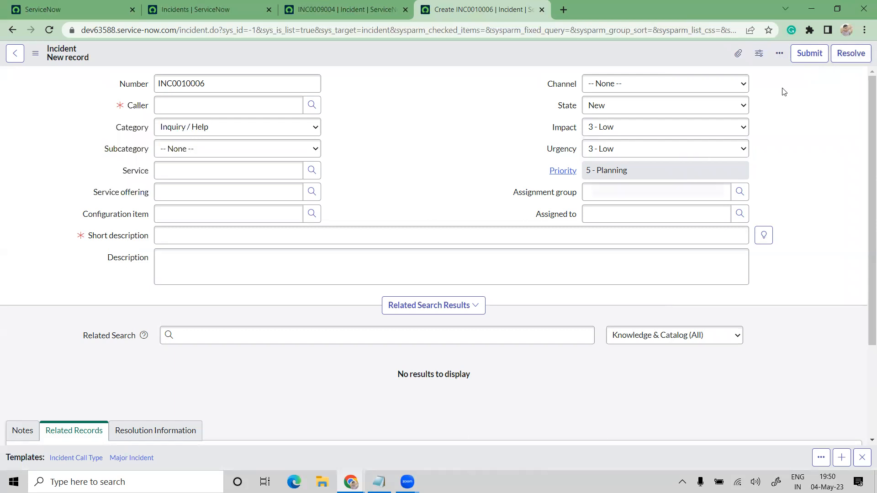
pyautogui.moveTo(78, 110); pyautogui.dragTo(434, 320)
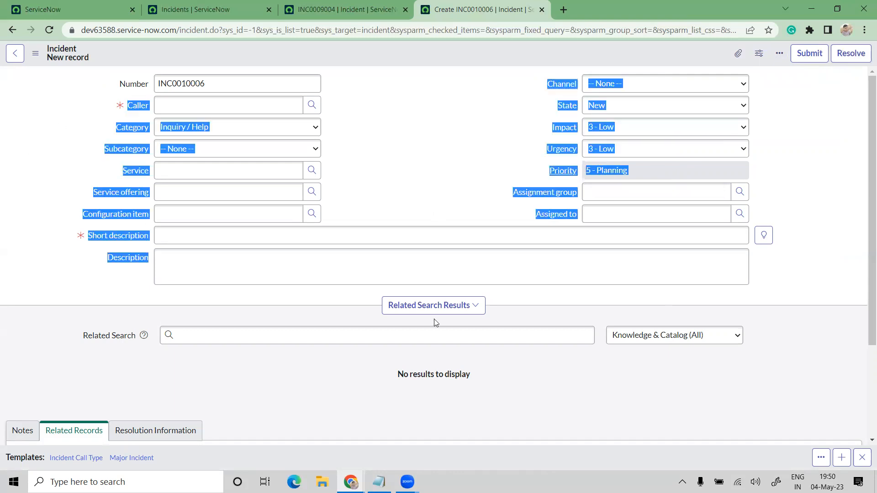
pyautogui.click(432, 172)
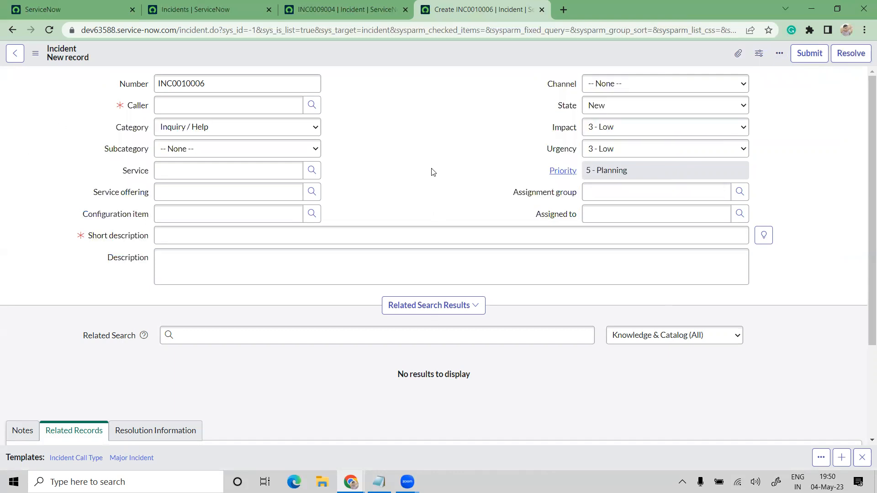
pyautogui.scroll(-3, 459, 258)
pyautogui.scroll(3, 434, 150)
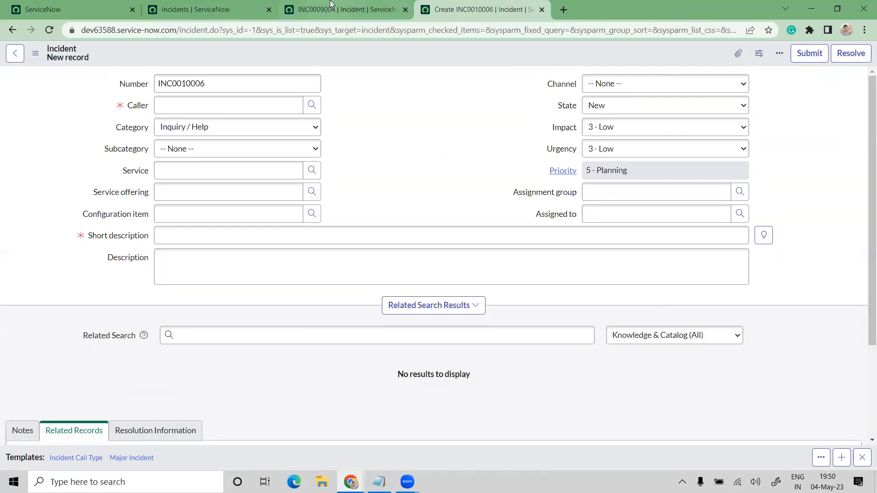
# - Open incident INC0000054 from the filtered incident list in a new browser tab
pyautogui.click(340, 10)
pyautogui.click(456, 9)
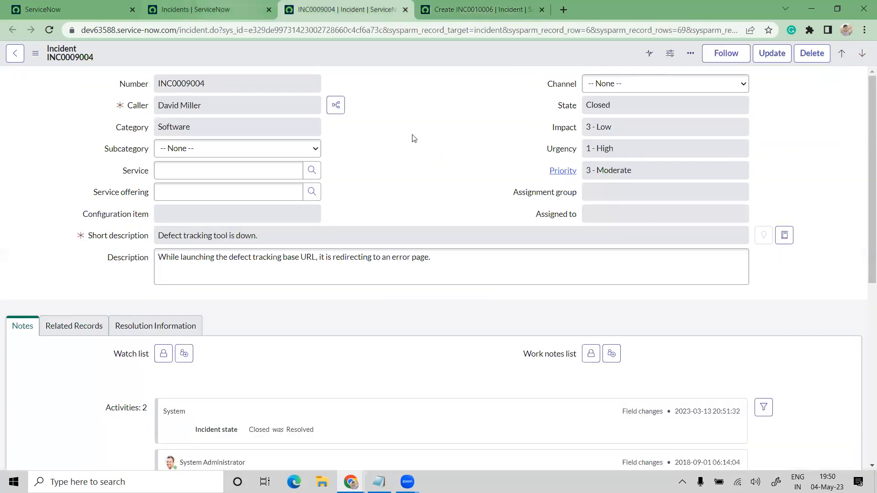
pyautogui.click(242, 5)
pyautogui.keyDown('ctrl'); pyautogui.click(75, 116); pyautogui.keyUp('ctrl')
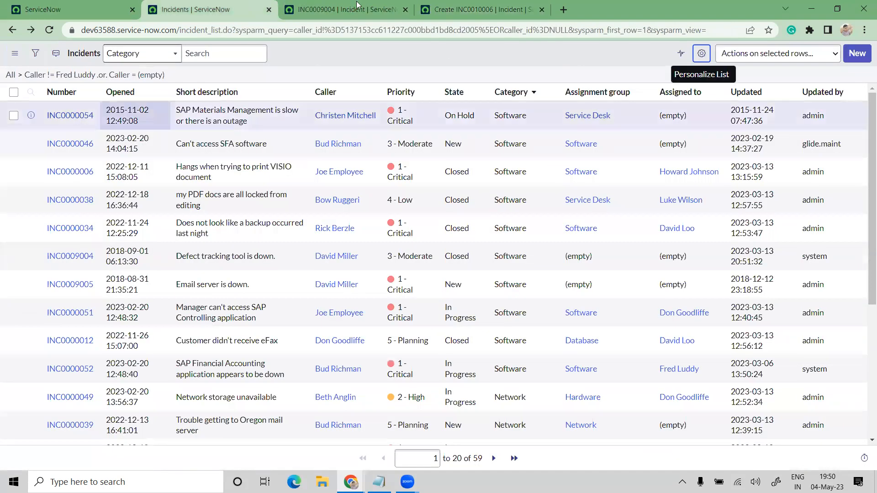
pyautogui.hotkey('ctrl', 'Tab')
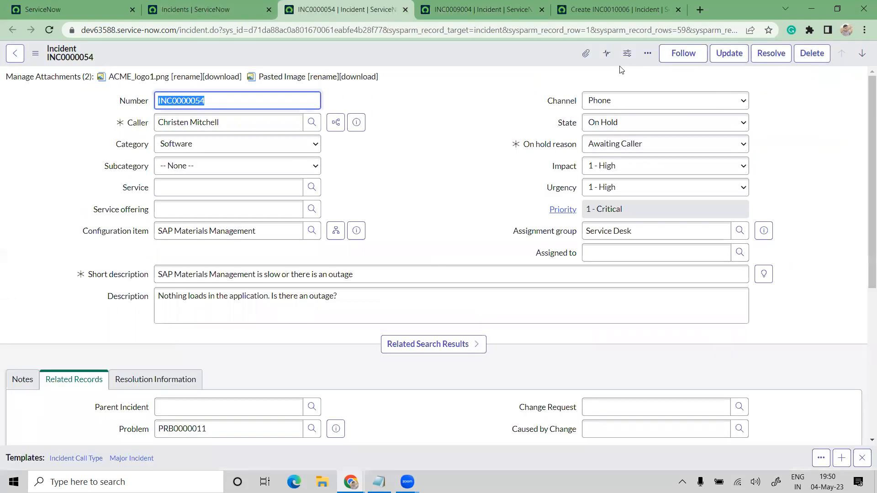
# - View the header options of incident INC0000054, including the View and Configure submenus, and look over its form
pyautogui.rightClick(396, 48)
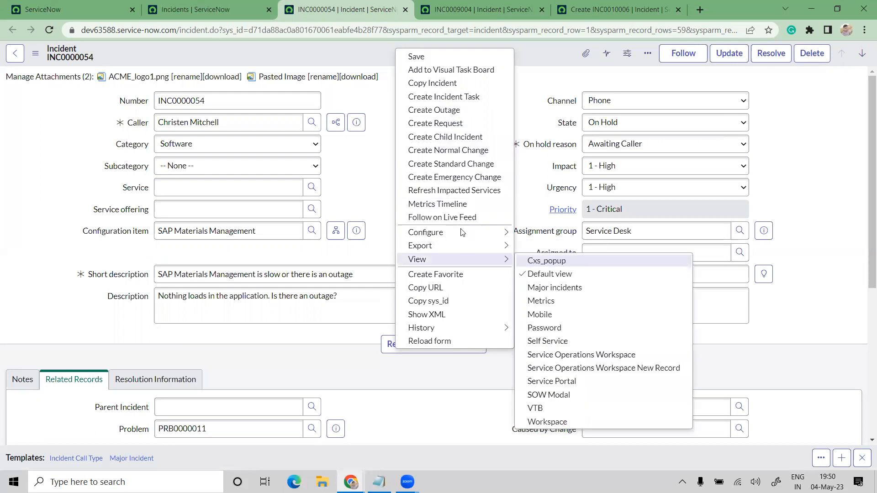
pyautogui.moveTo(464, 232)
pyautogui.click(366, 168)
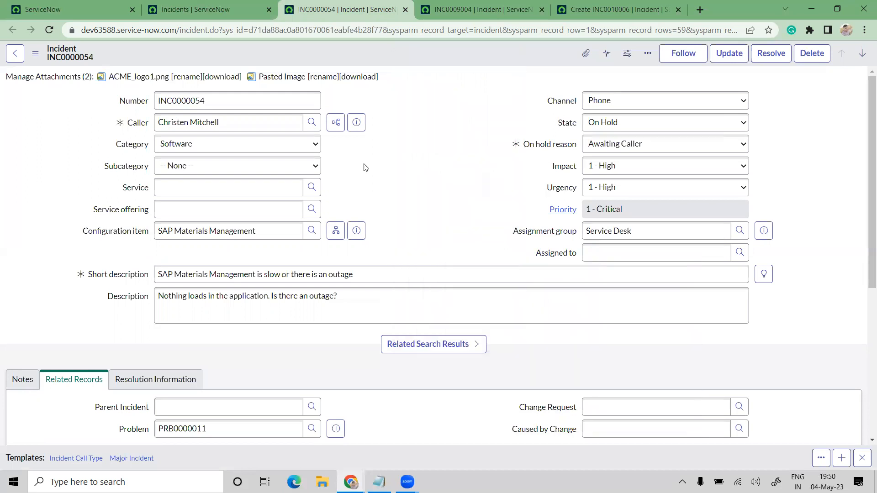
pyautogui.scroll(-3, 379, 163)
pyautogui.scroll(3, 378, 165)
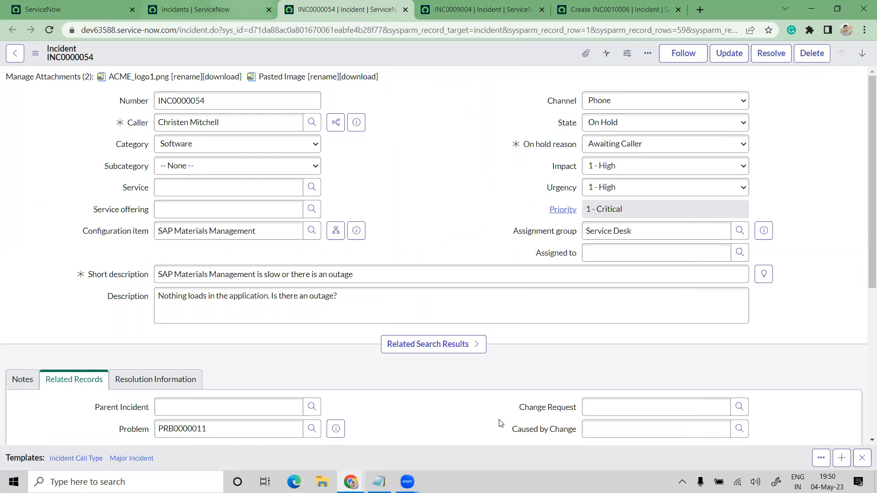
# - Return to the filtered incident list, switch to Notepad and delete the "Filters ,conditions" text from the topic notes
pyautogui.click(218, 17)
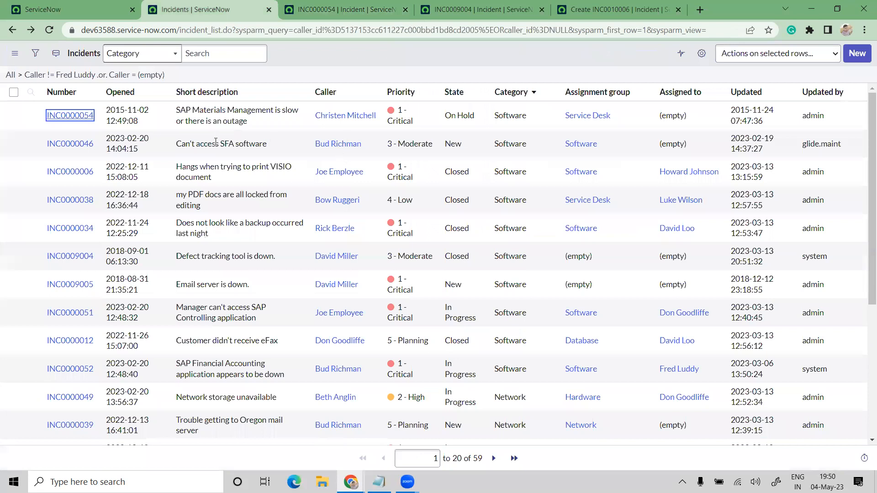
pyautogui.hotkey('alt', 'Tab')
pyautogui.hotkey('shift', 'Home')
pyautogui.hotkey('ctrl', 'c')
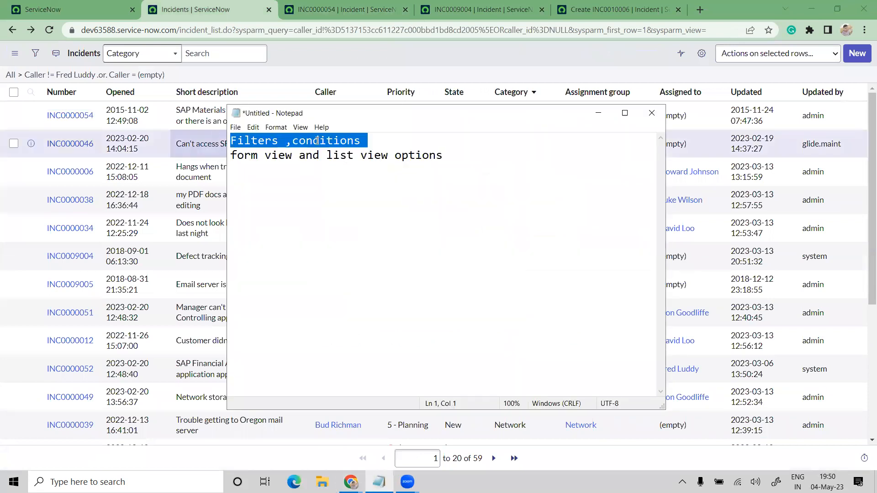
pyautogui.press('BackSpace')
pyautogui.hotkey('ctrl', 'End')
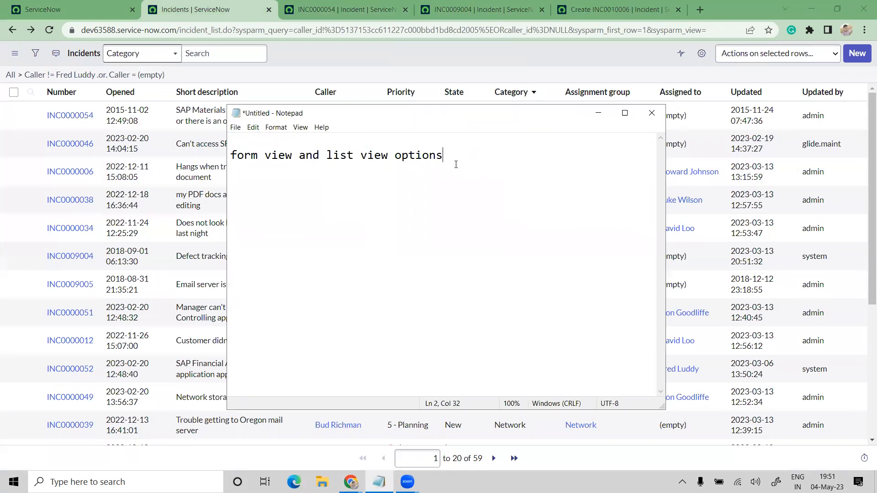
# - Add "Filters ,conditions" back on a new line below "form view and list view options" in the notes and minimize Notepad
pyautogui.press('Return')
pyautogui.hotkey('ctrl', 'v')
pyautogui.click(599, 115)
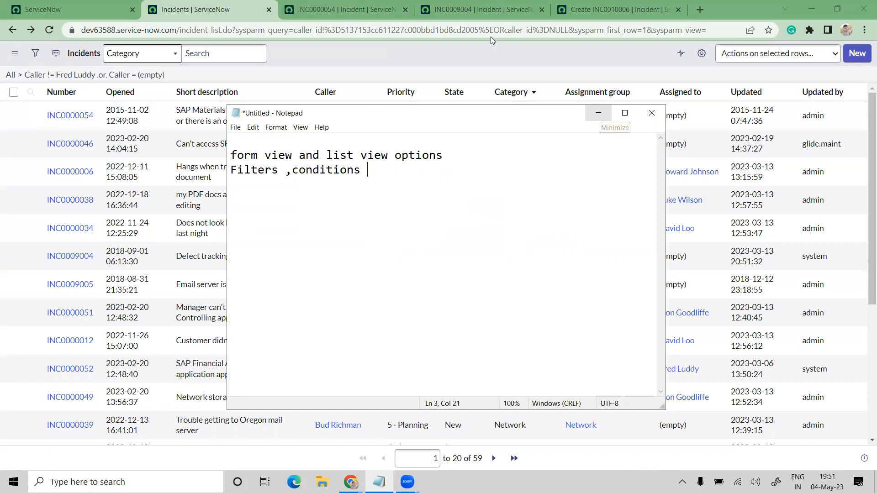
# - View the form header options of incident INC0009004 and of incident INC0000054
pyautogui.click(465, 53)
pyautogui.click(479, 9)
pyautogui.rightClick(465, 53)
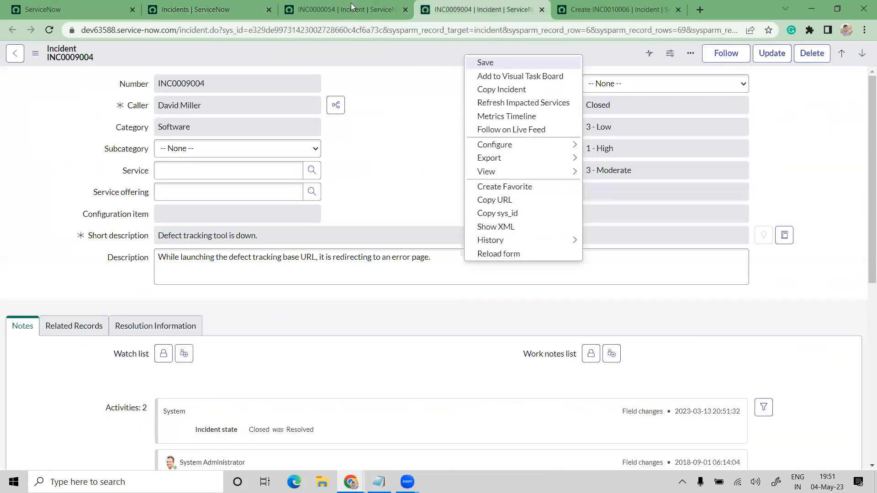
pyautogui.click(348, 9)
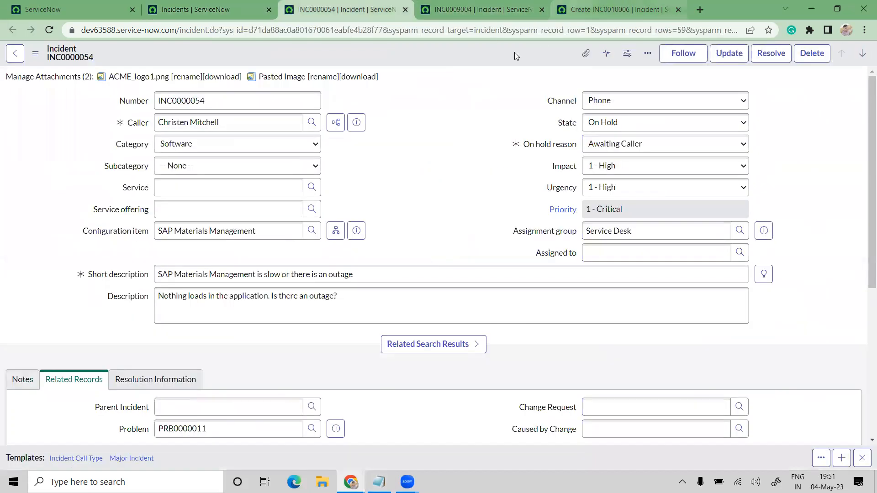
pyautogui.rightClick(459, 54)
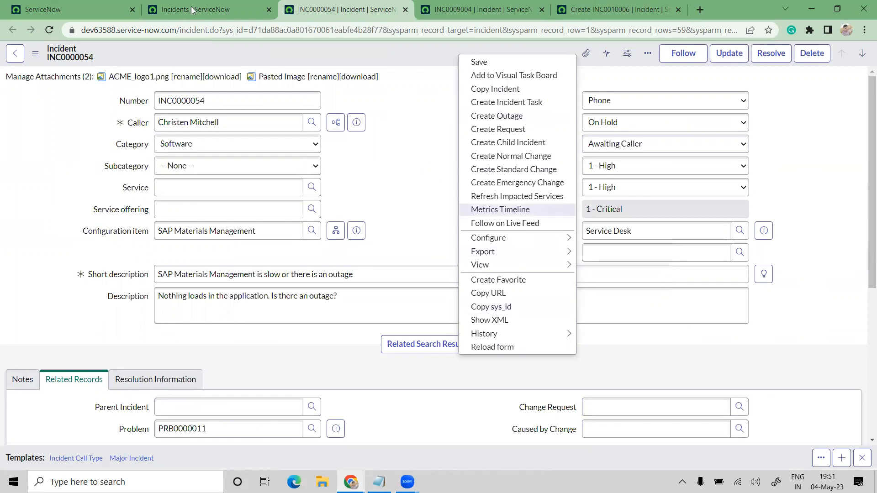
# - Filter the application navigator for "users", open the System Security Users list in a new browser tab and show a row's context options
pyautogui.click(76, 9)
pyautogui.click(129, 55)
pyautogui.write('users')
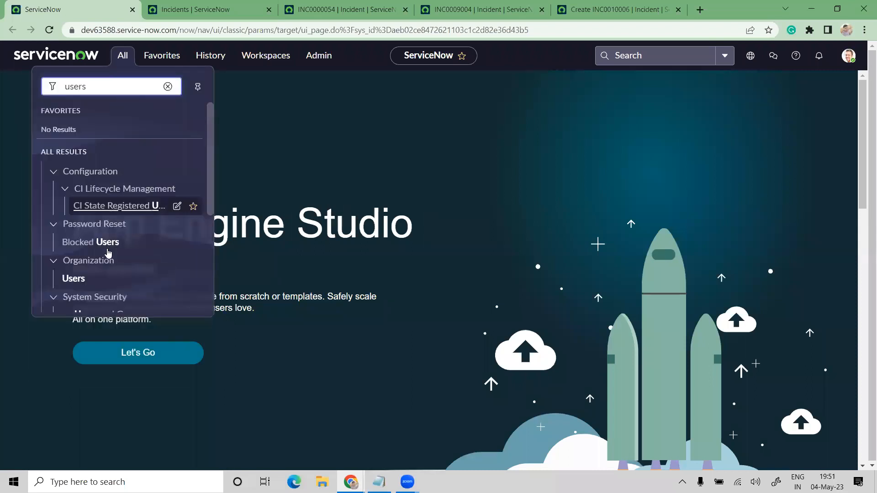
pyautogui.scroll(-1, 108, 253)
pyautogui.keyDown('ctrl'); pyautogui.click(87, 276); pyautogui.keyUp('ctrl')
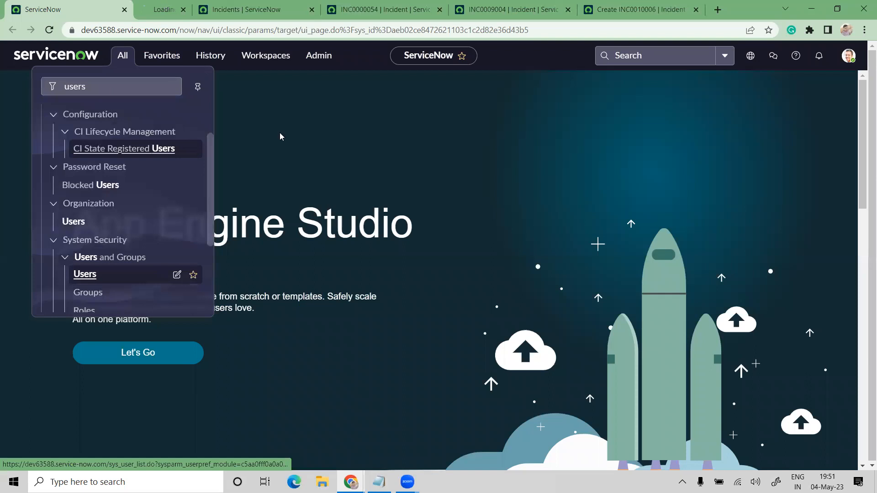
pyautogui.hotkey('ctrl', 'Tab')
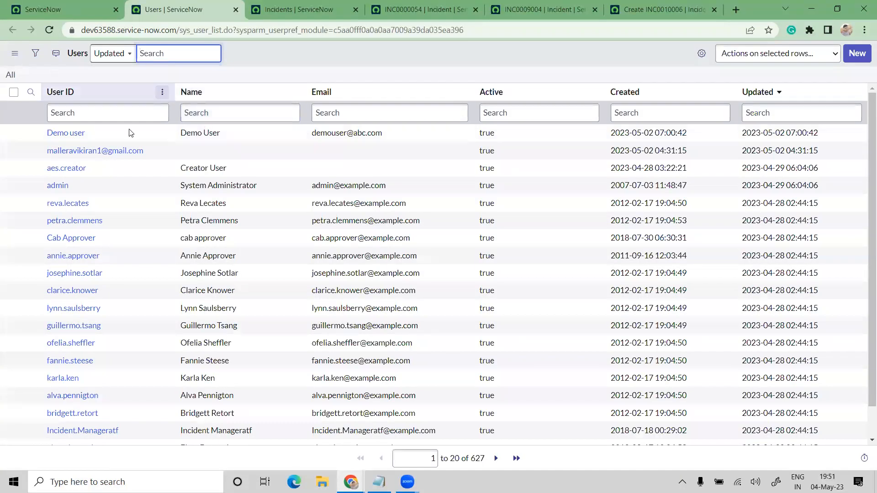
pyautogui.click(163, 92)
pyautogui.rightClick(131, 131)
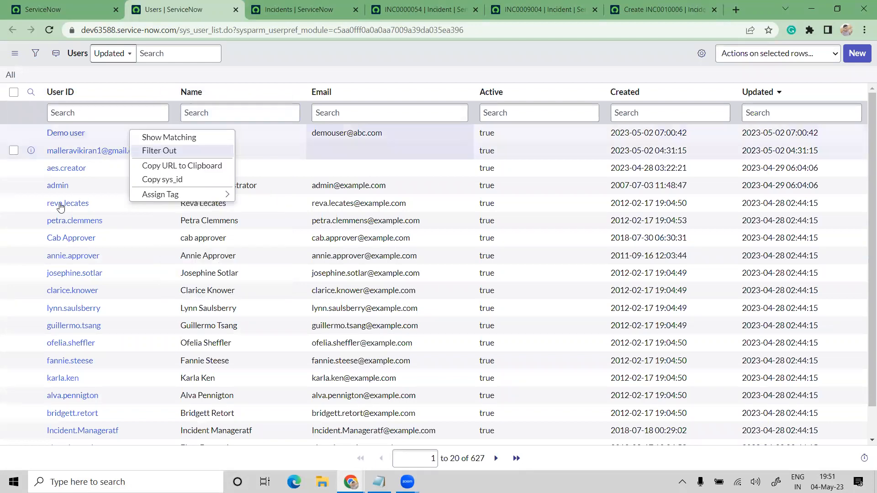
# - Open the fifth listed user's record in a new browser tab and compare its form header options with those of incident INC0000054
pyautogui.middleClick(61, 207)
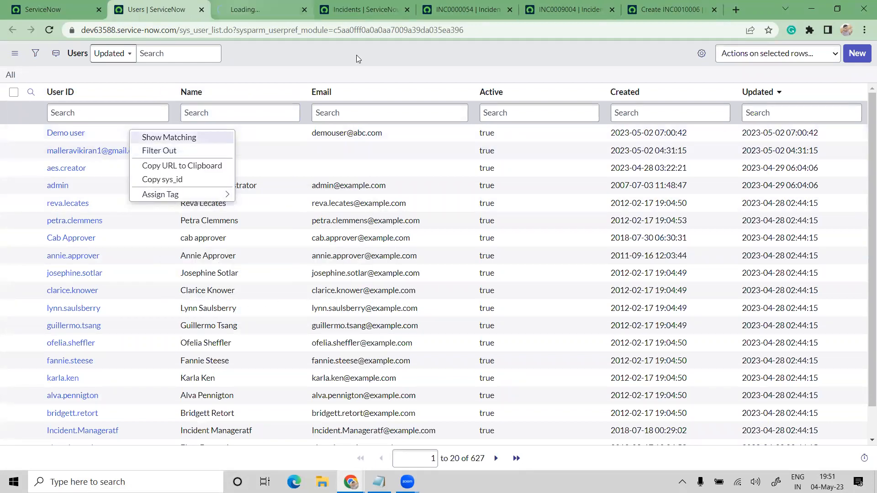
pyautogui.hotkey('ctrl', 'Tab')
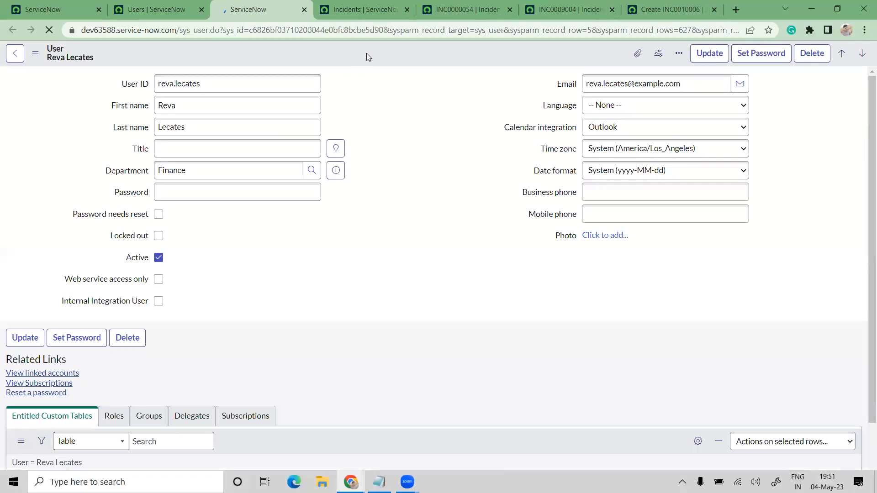
pyautogui.rightClick(325, 54)
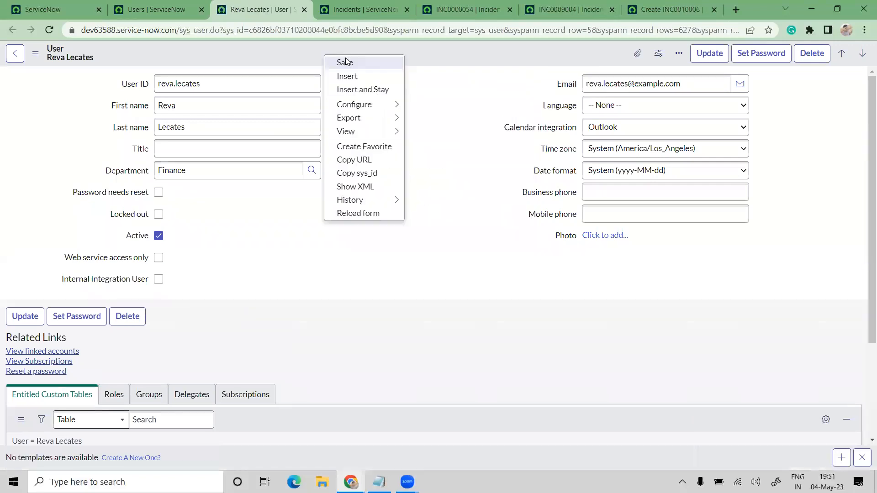
pyautogui.click(462, 6)
pyautogui.rightClick(469, 56)
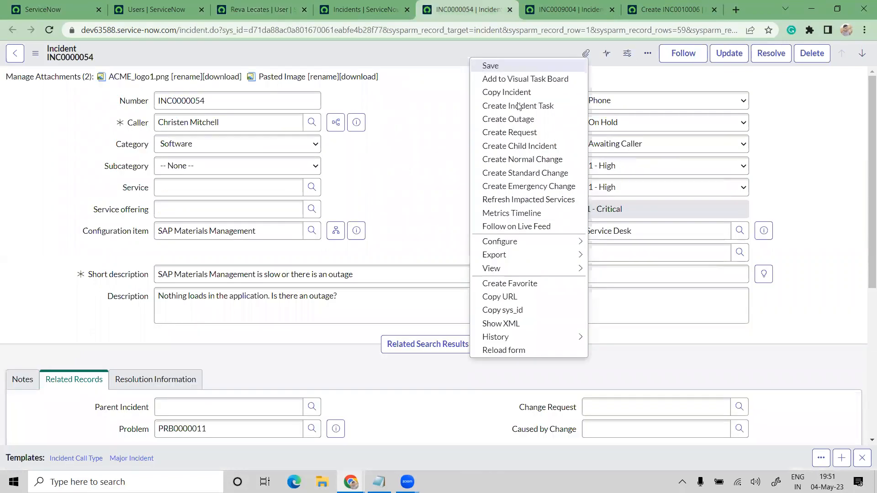
# - Go back through the incident list and the user record to the Users list and dismiss its row context options
pyautogui.click(381, 3)
pyautogui.click(384, 8)
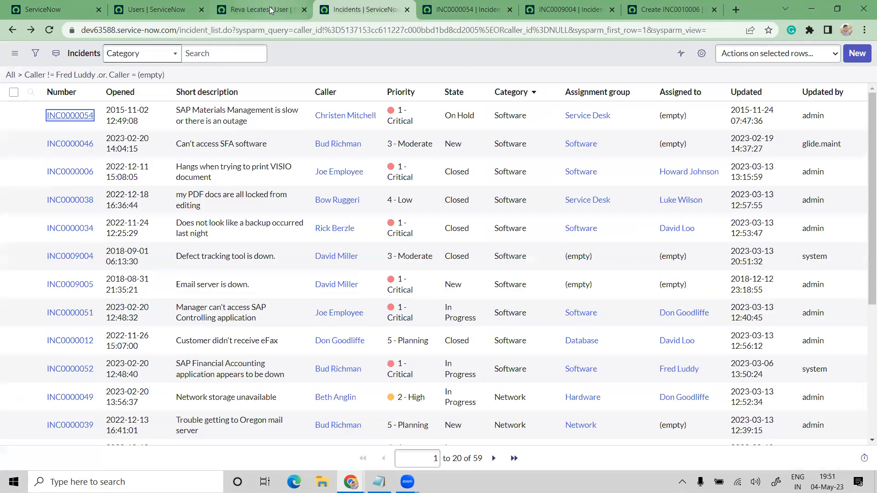
pyautogui.hotkey('ctrl', 'shift', 'Tab')
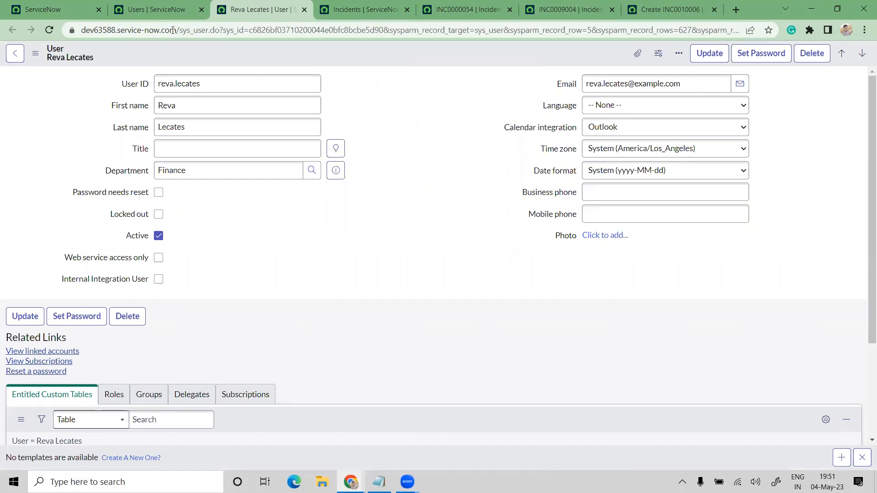
pyautogui.click(184, 7)
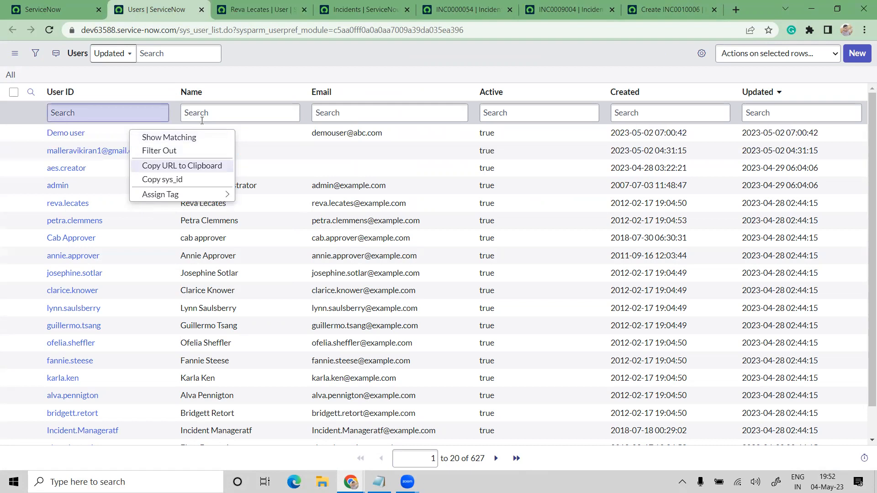
pyautogui.click(185, 121)
pyautogui.click(653, 110)
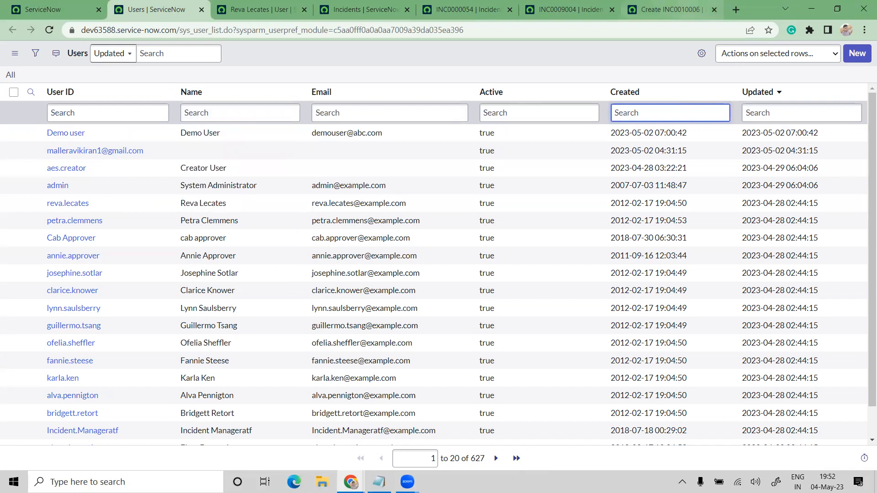
# - Return to the new incident form INC0010006 and show the system clock and calendar
pyautogui.click(689, 10)
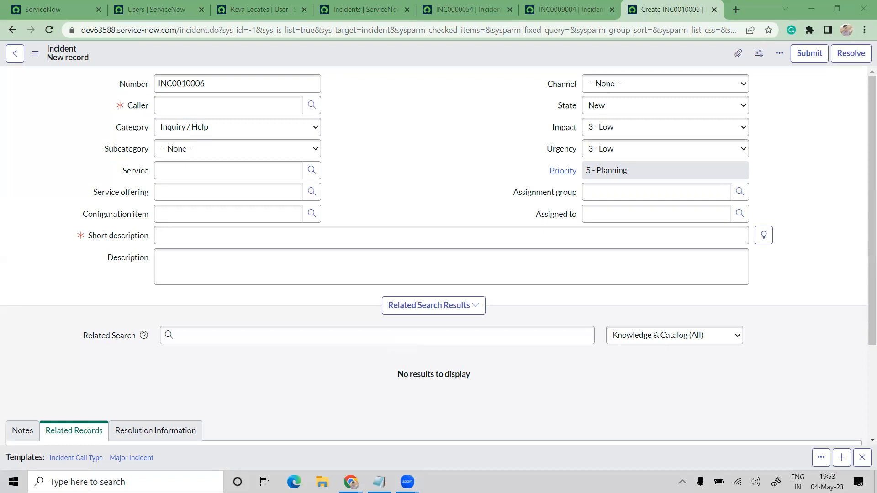
pyautogui.click(827, 482)
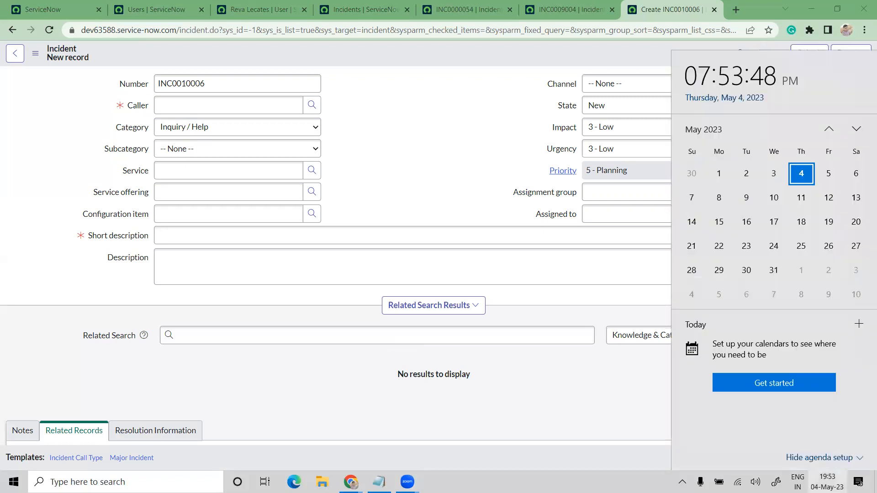